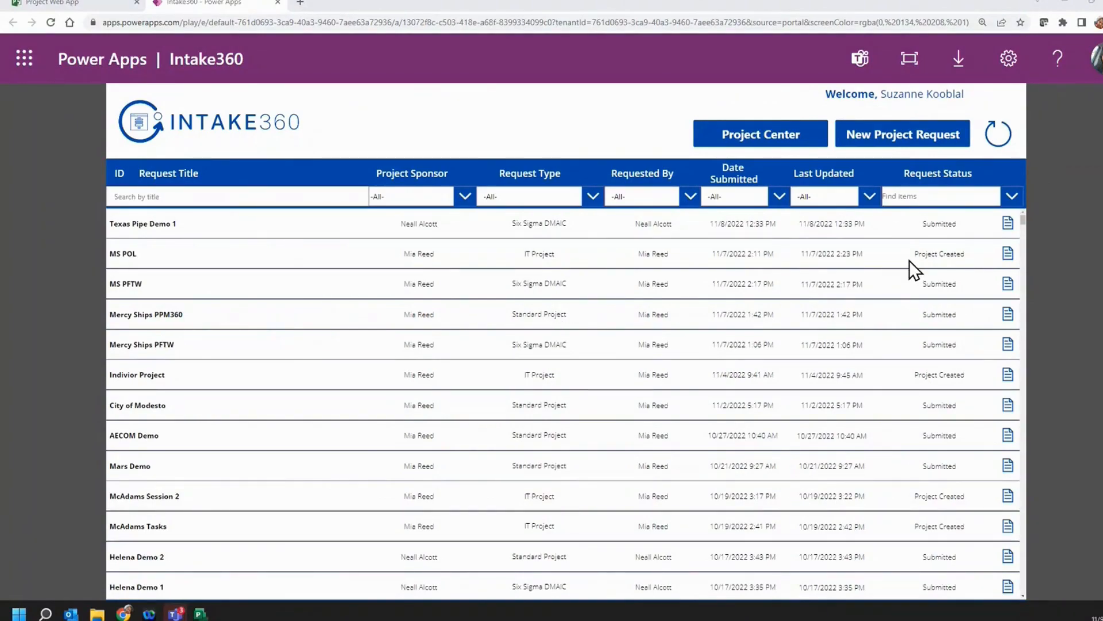
Review the Request Info, Project Details, Financials, Scoring and Attachments sections of a new project request, and cancel the request.
drag(913, 255, 962, 254)
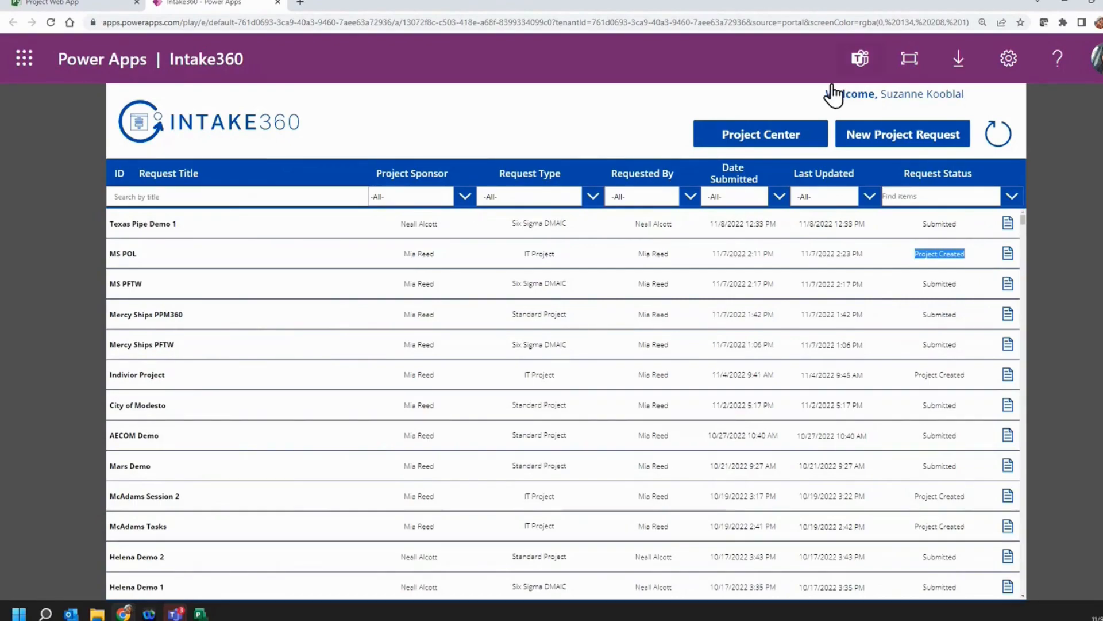
click(894, 136)
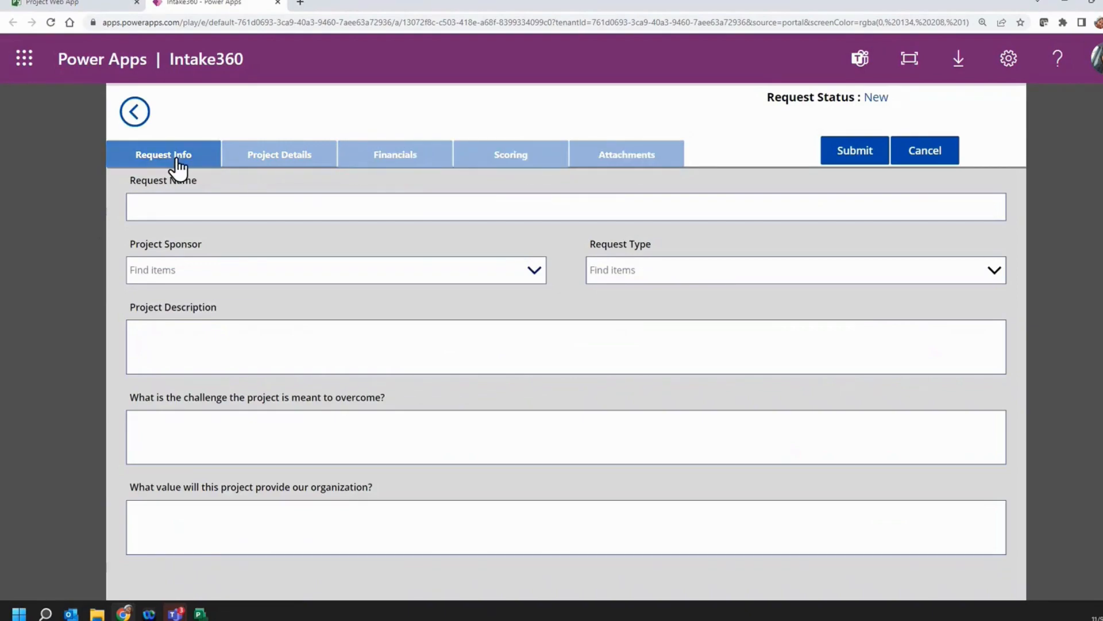
click(251, 167)
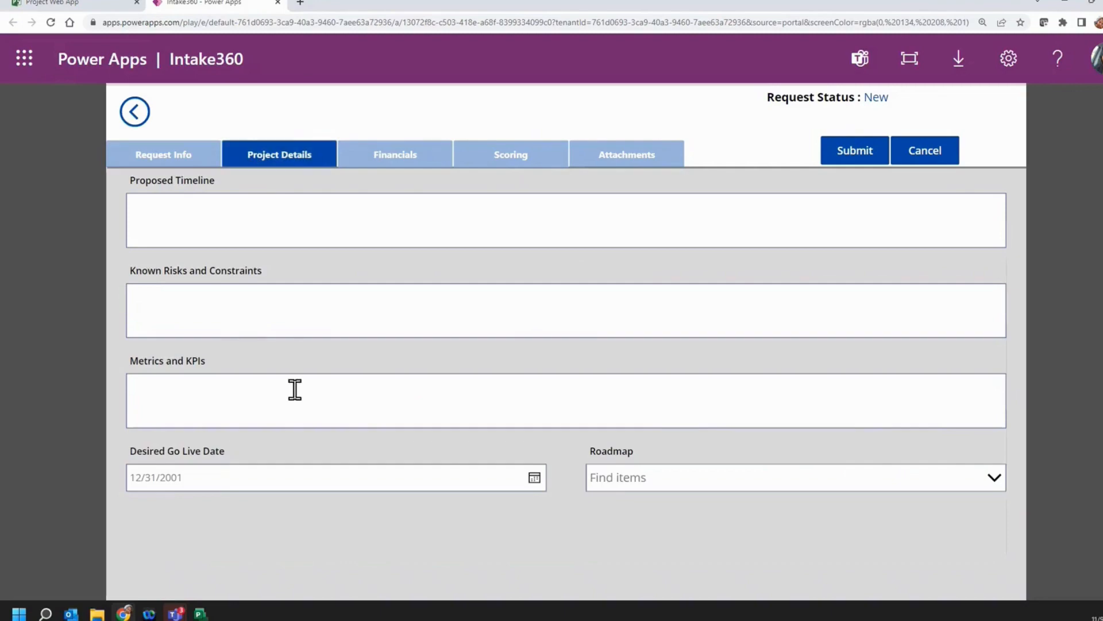
click(389, 165)
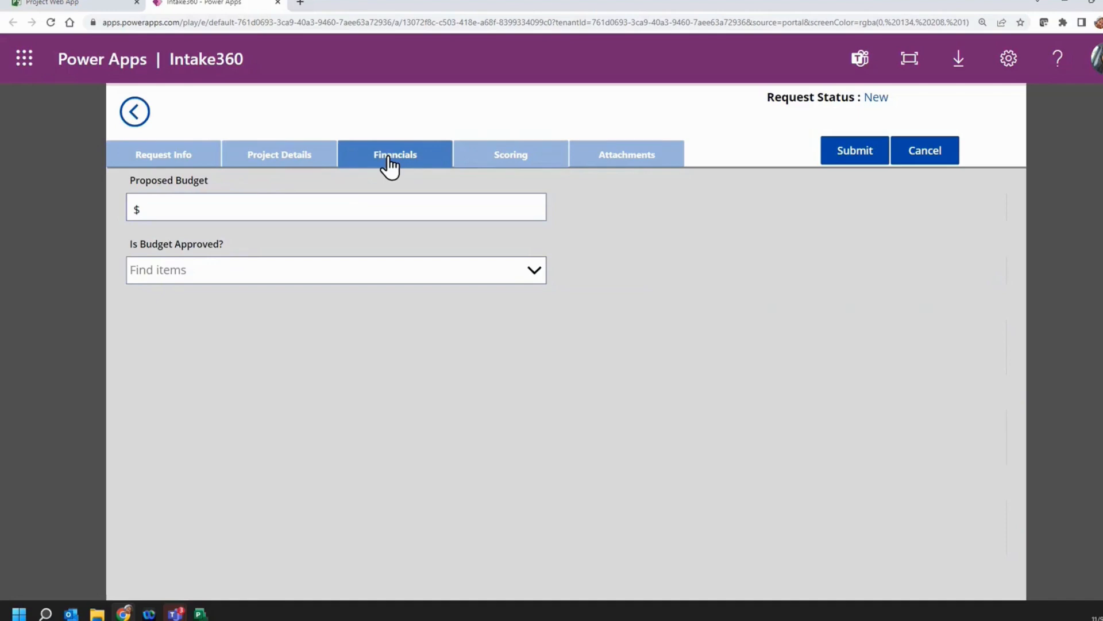
click(485, 163)
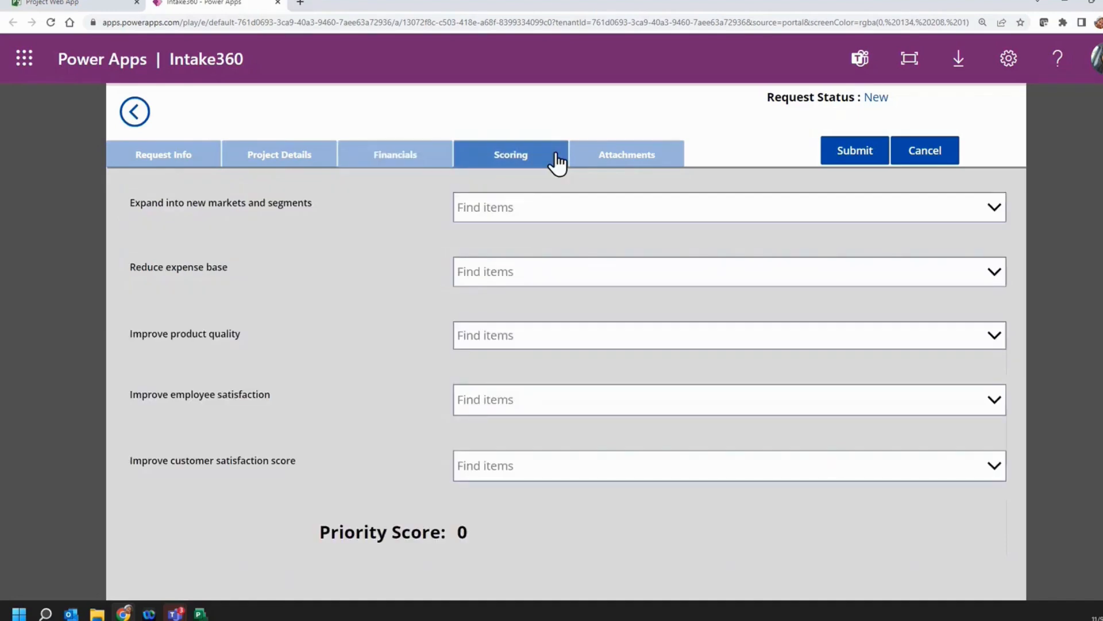
click(622, 165)
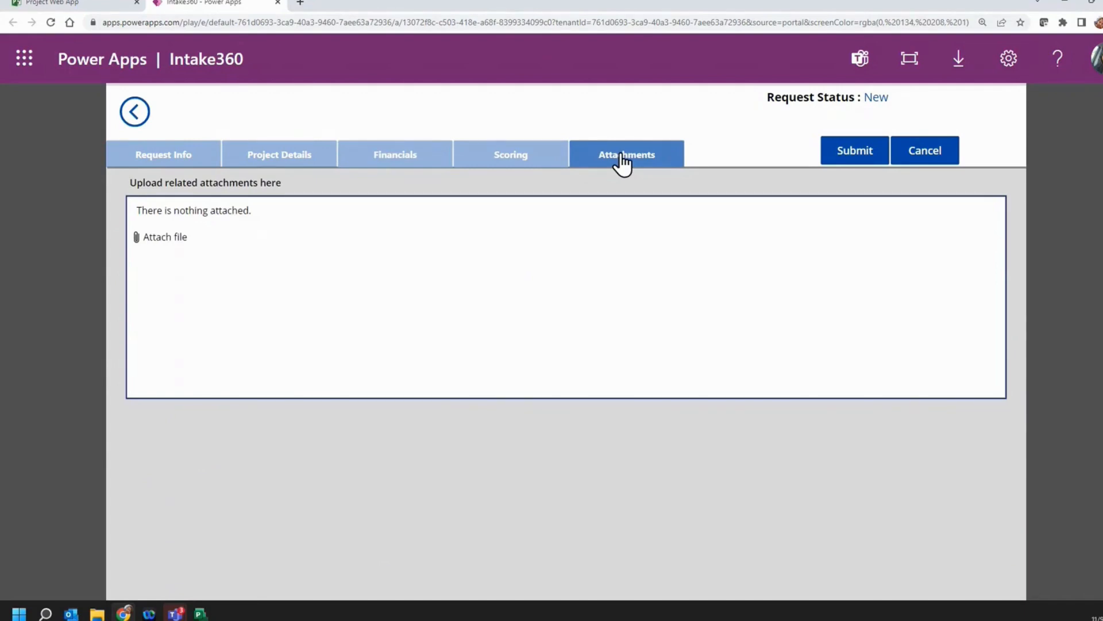
click(939, 150)
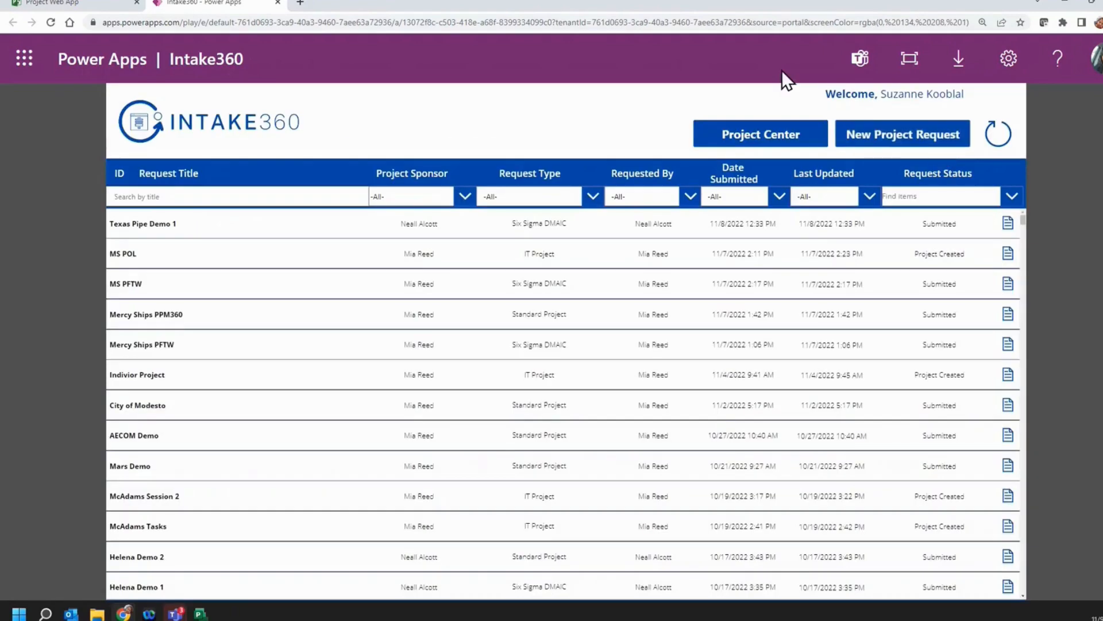
Close the Intake360 page and highlight the Project Web App site's address.
click(278, 3)
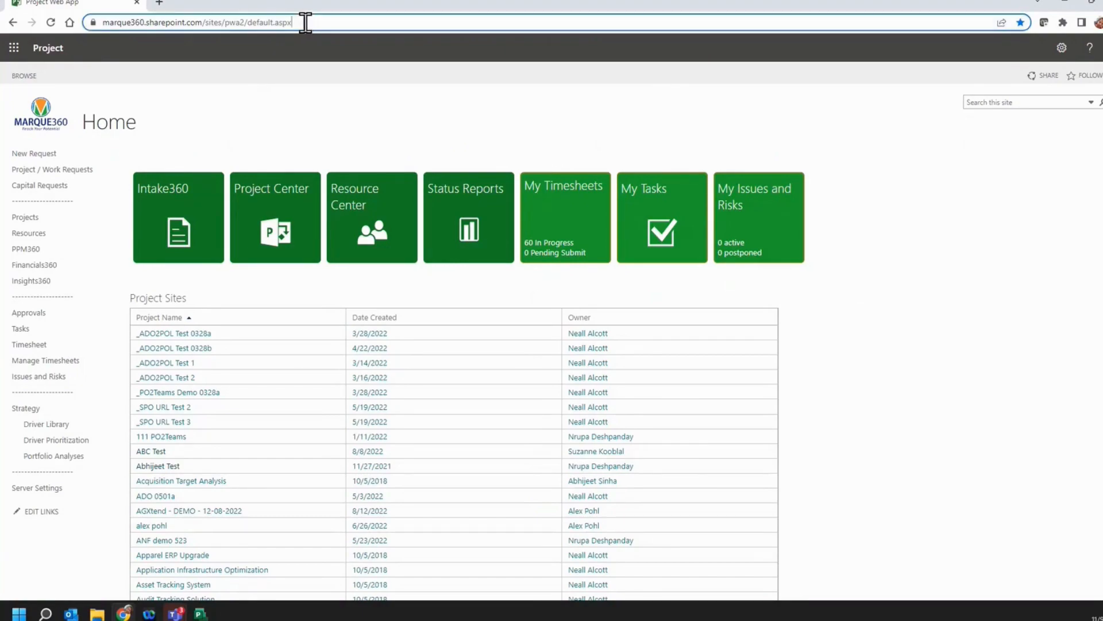
drag(305, 22, 84, 23)
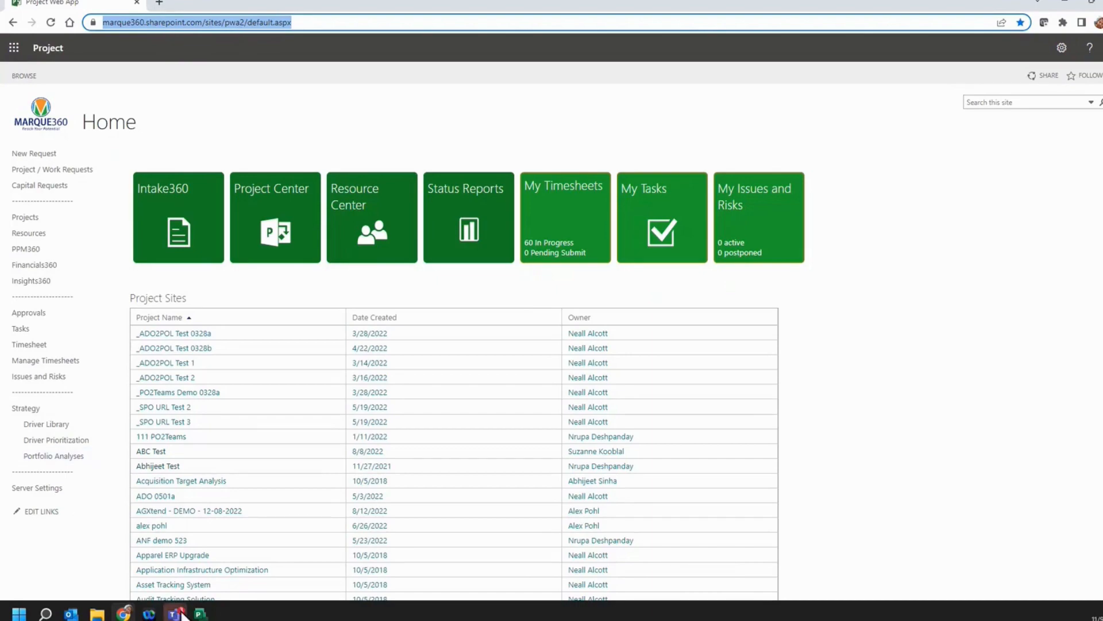
Switch to Project Professional, leave its start screen for the empty workspace, and return to the browser.
click(200, 614)
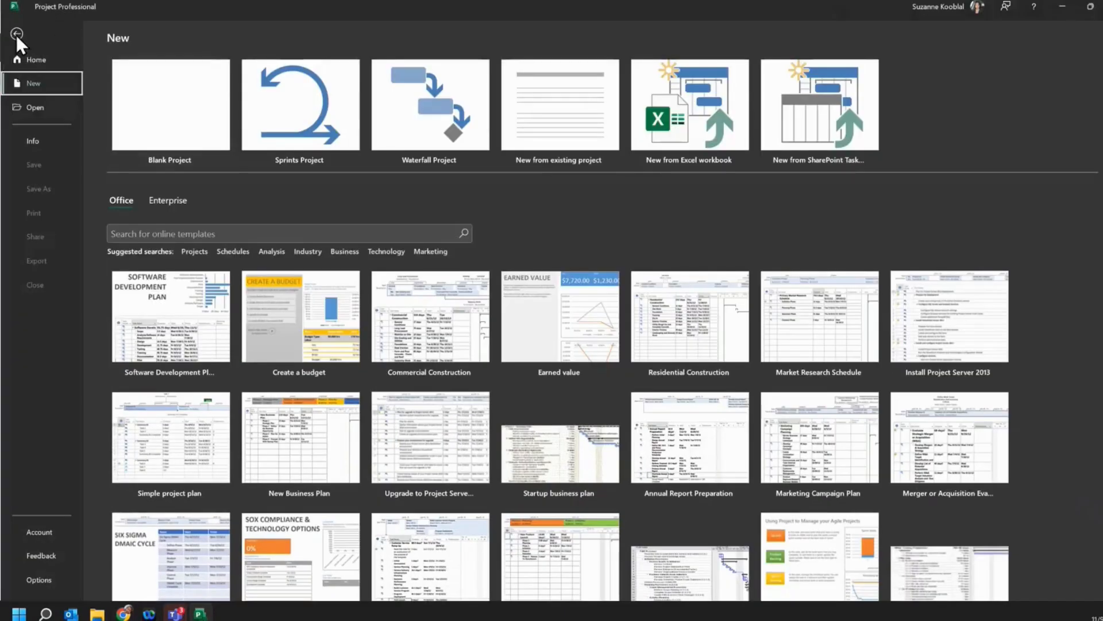
click(17, 34)
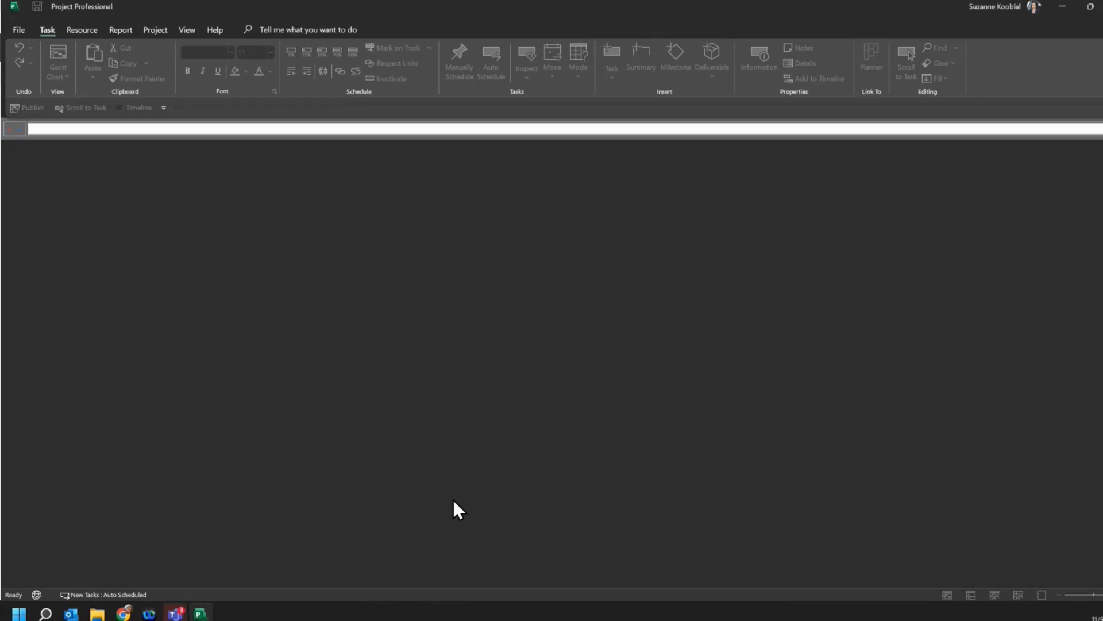
click(123, 613)
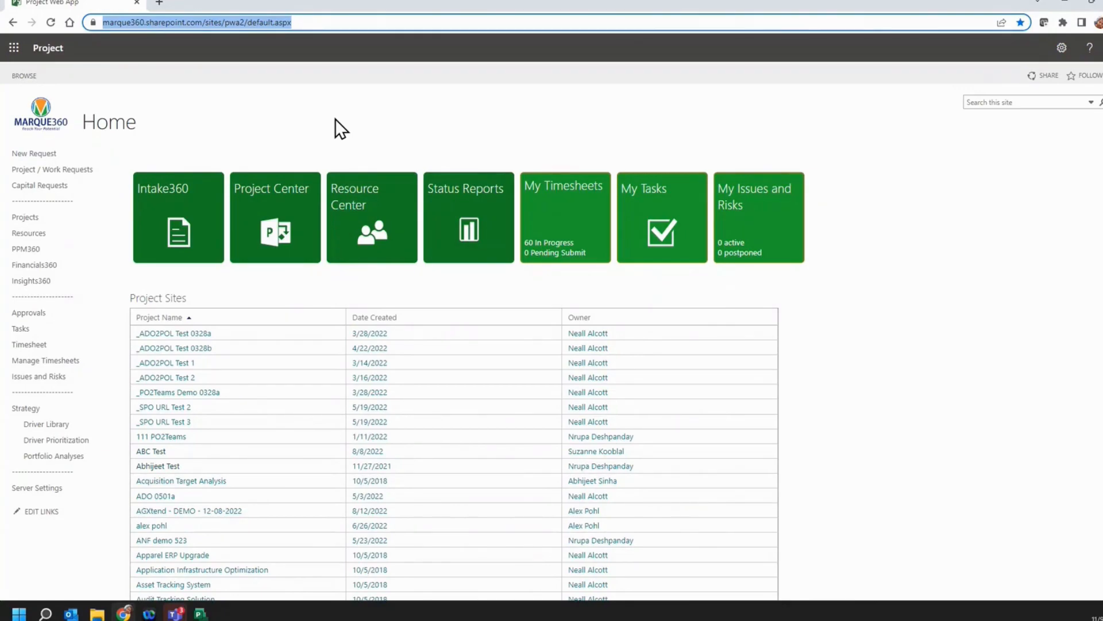
Highlight the Home heading of the Project Web App site.
key(ctrl)
key(ctrl)
key(ctrl)
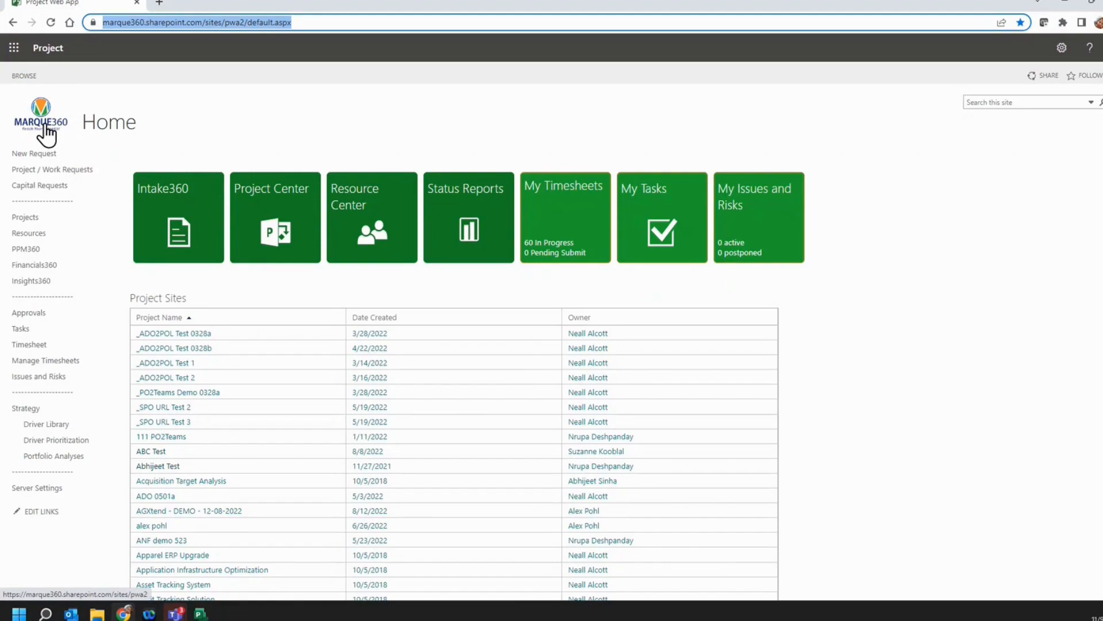
key(ctrl)
key(ctrl)
key(ctrl)
drag(82, 122, 130, 125)
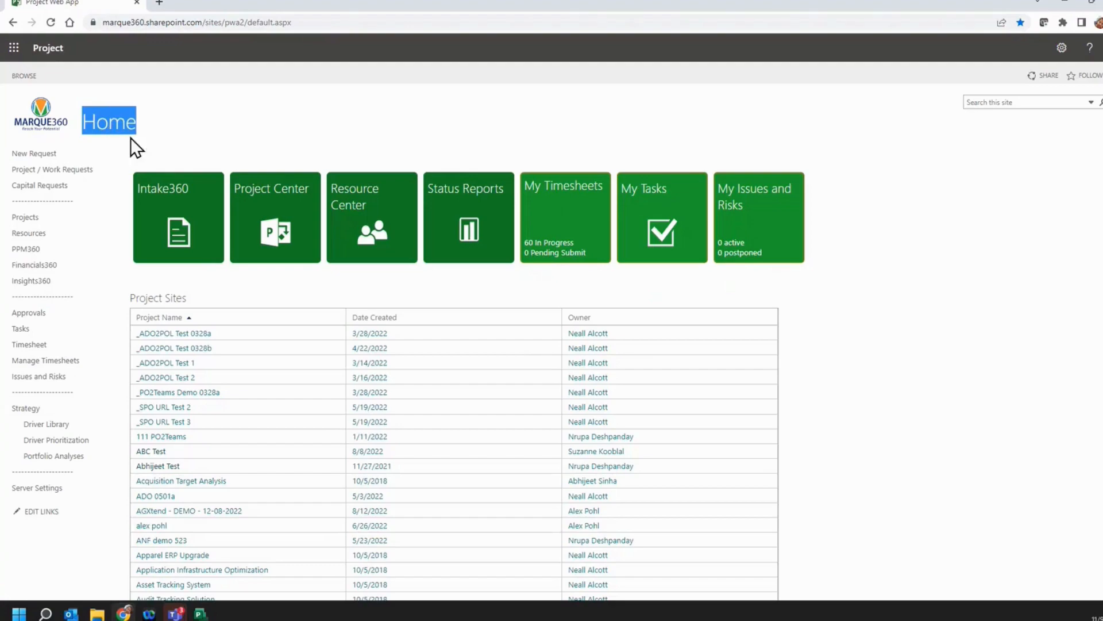
key(ctrl)
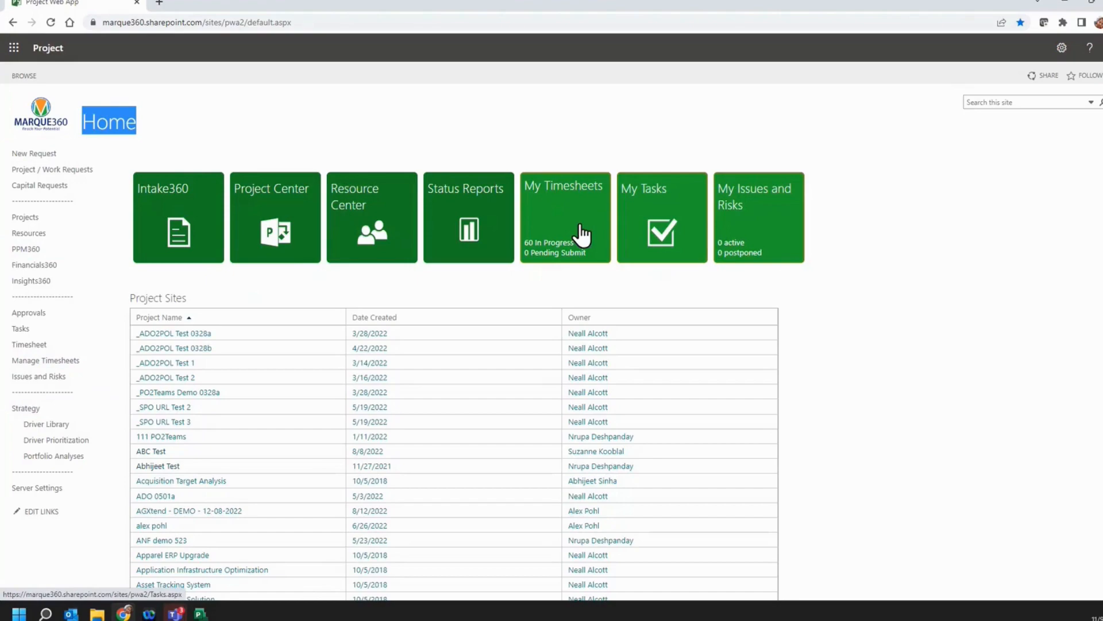
click(266, 194)
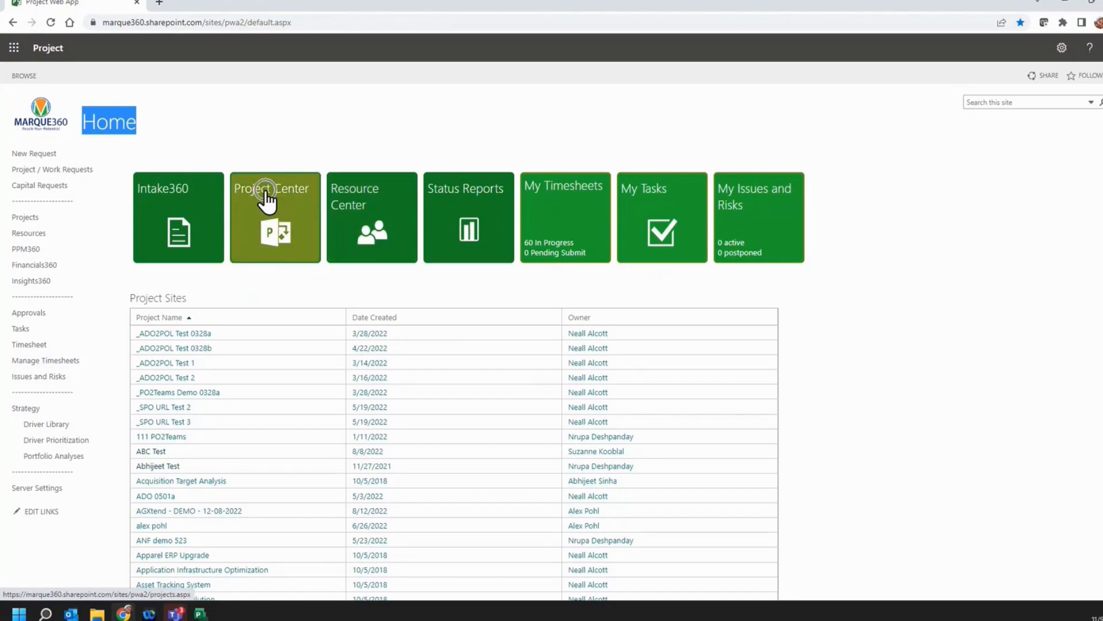
click(23, 224)
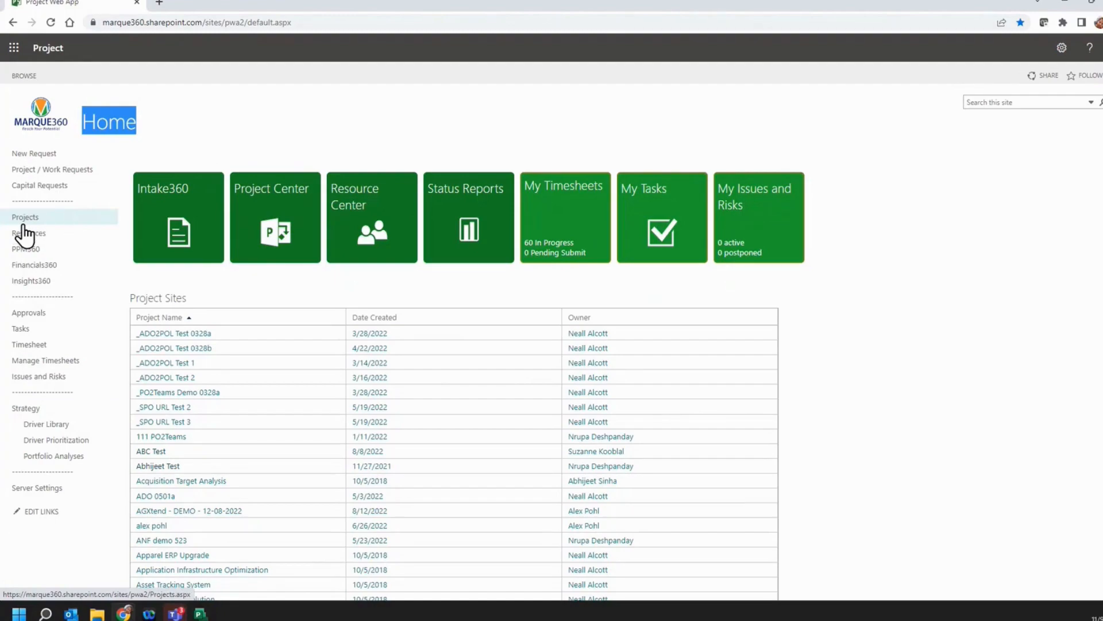
click(377, 226)
click(41, 238)
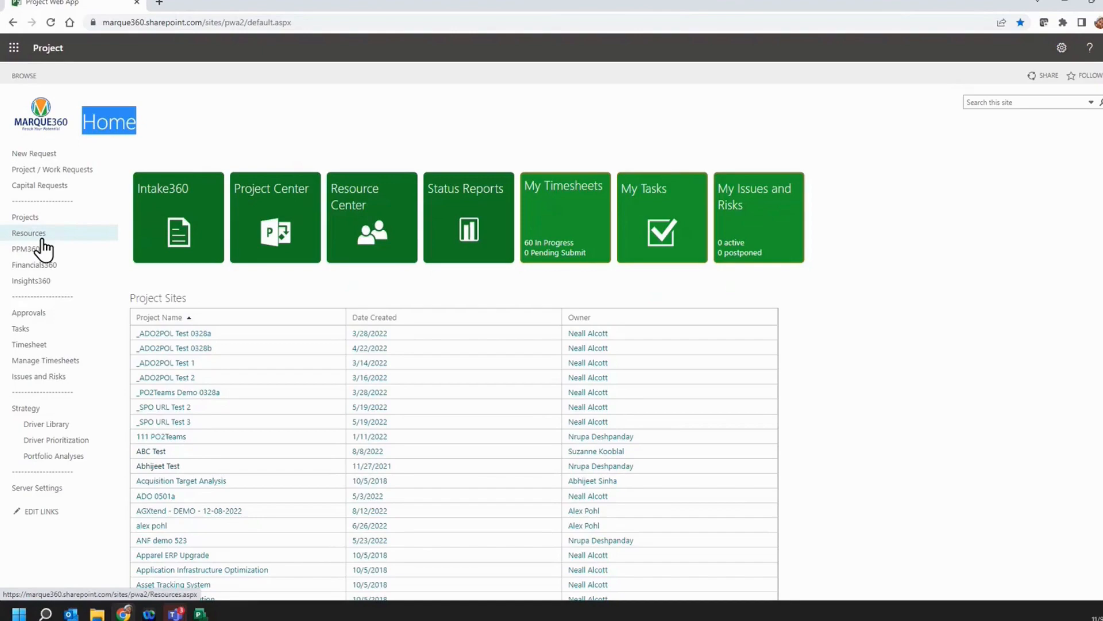
click(547, 217)
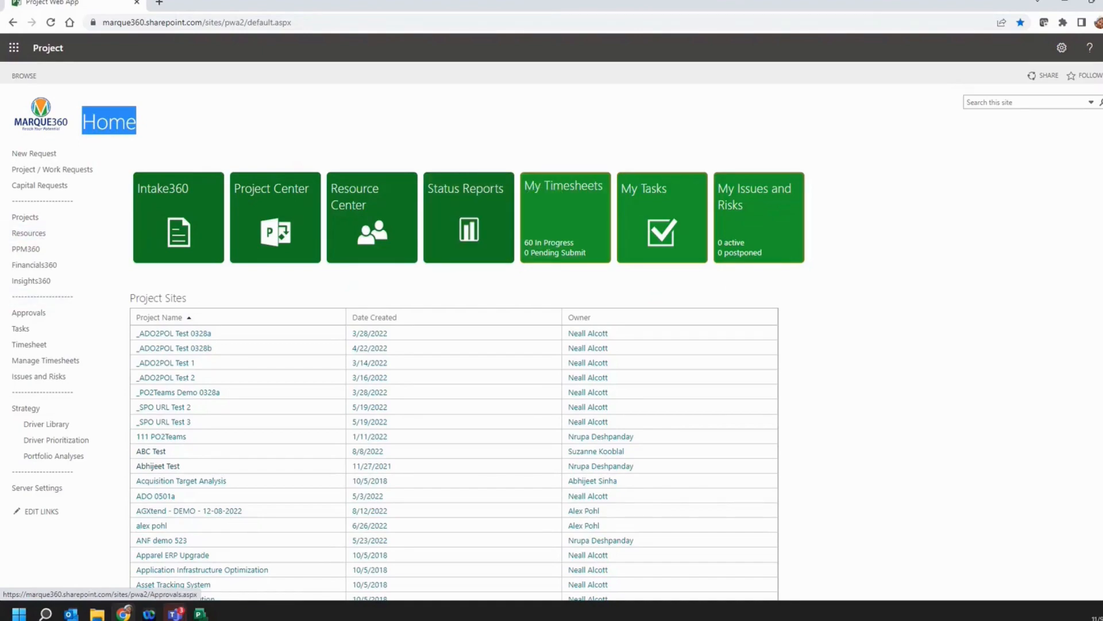
click(32, 348)
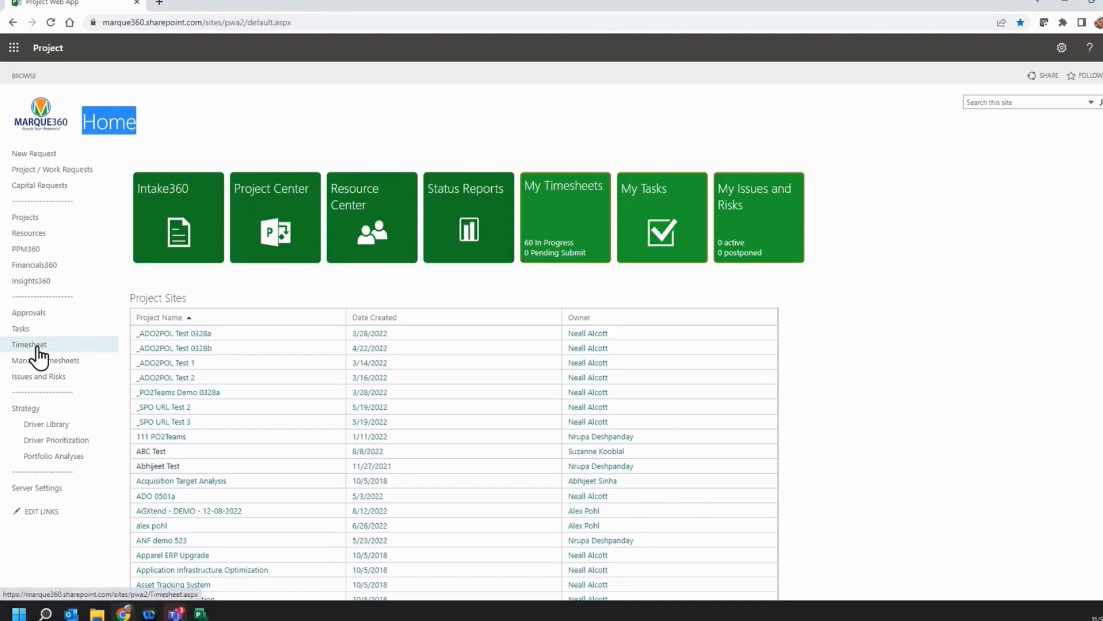
click(26, 332)
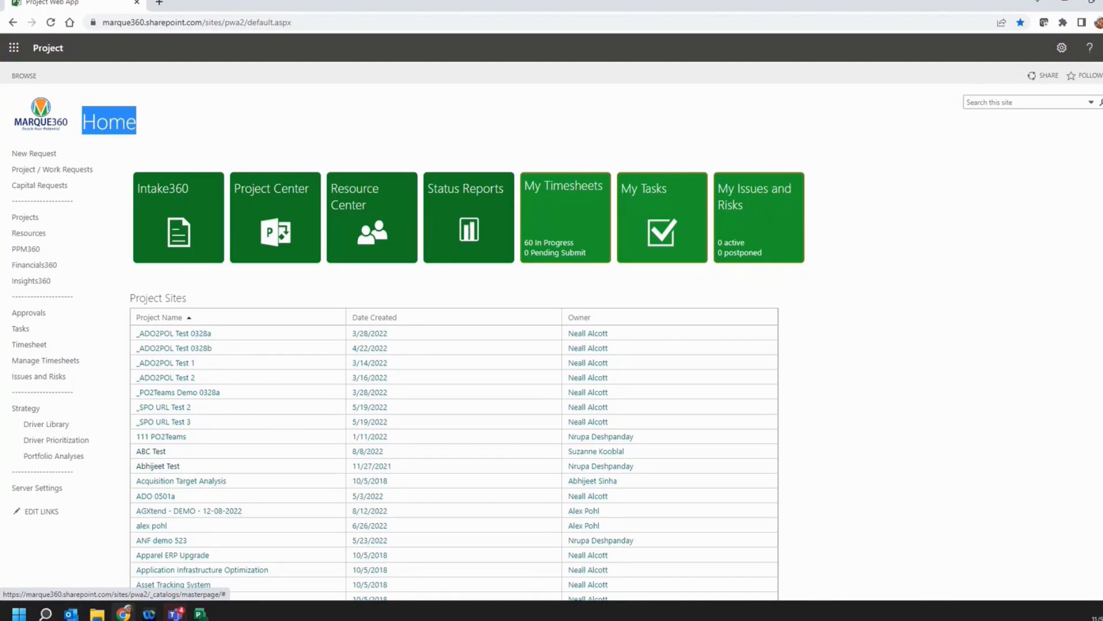
click(1102, 75)
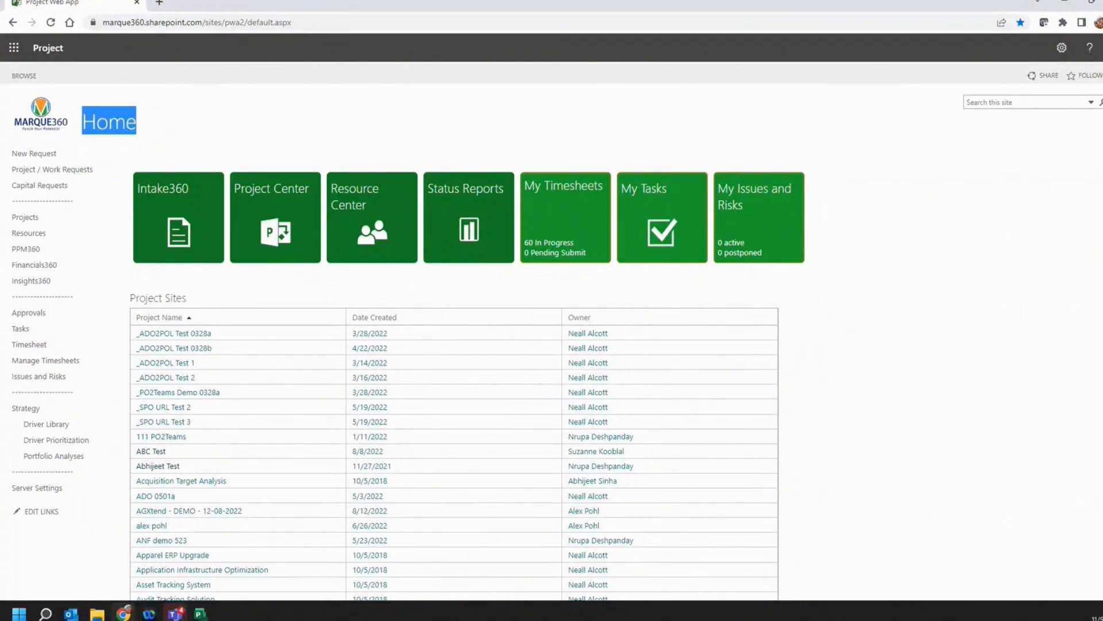
click(1102, 75)
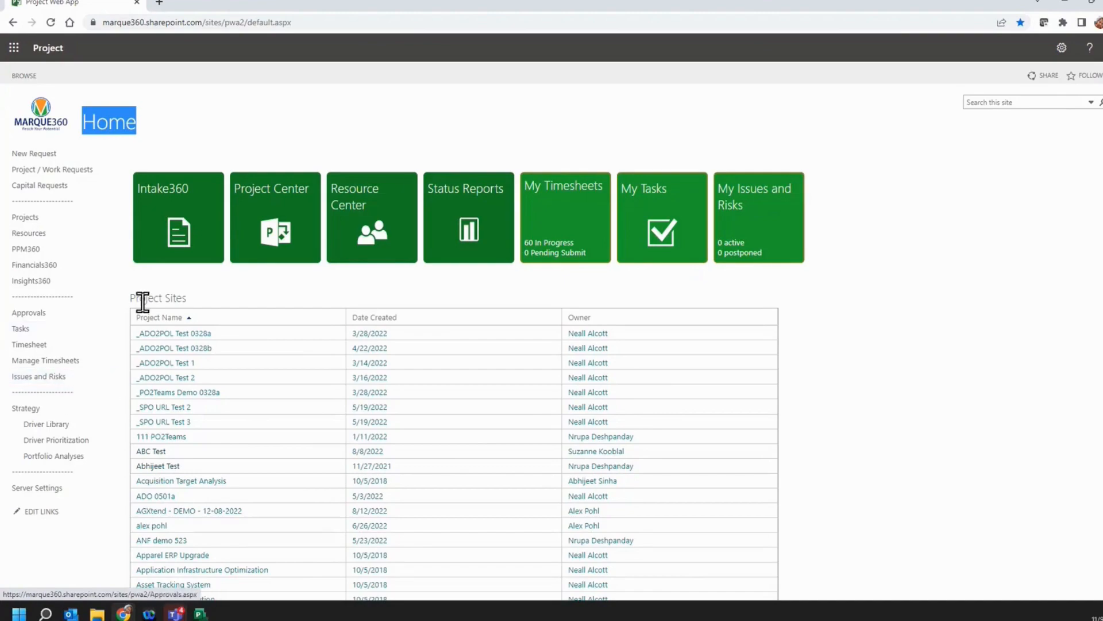
Highlight the Project Sites heading on the home page and open the Project Center.
drag(131, 298, 206, 298)
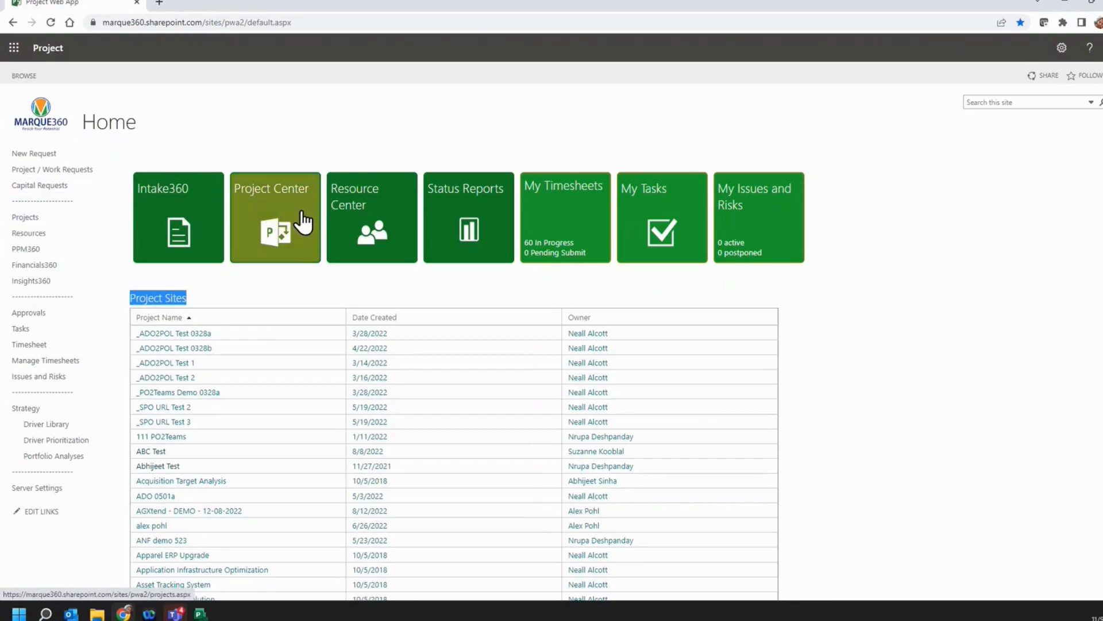
click(296, 218)
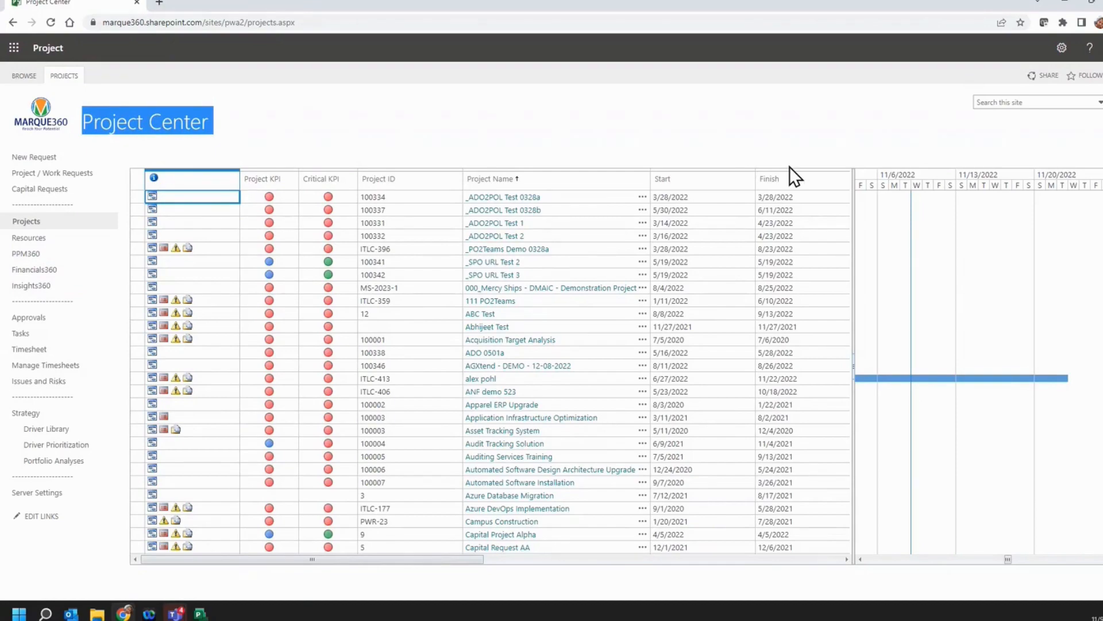
click(39, 132)
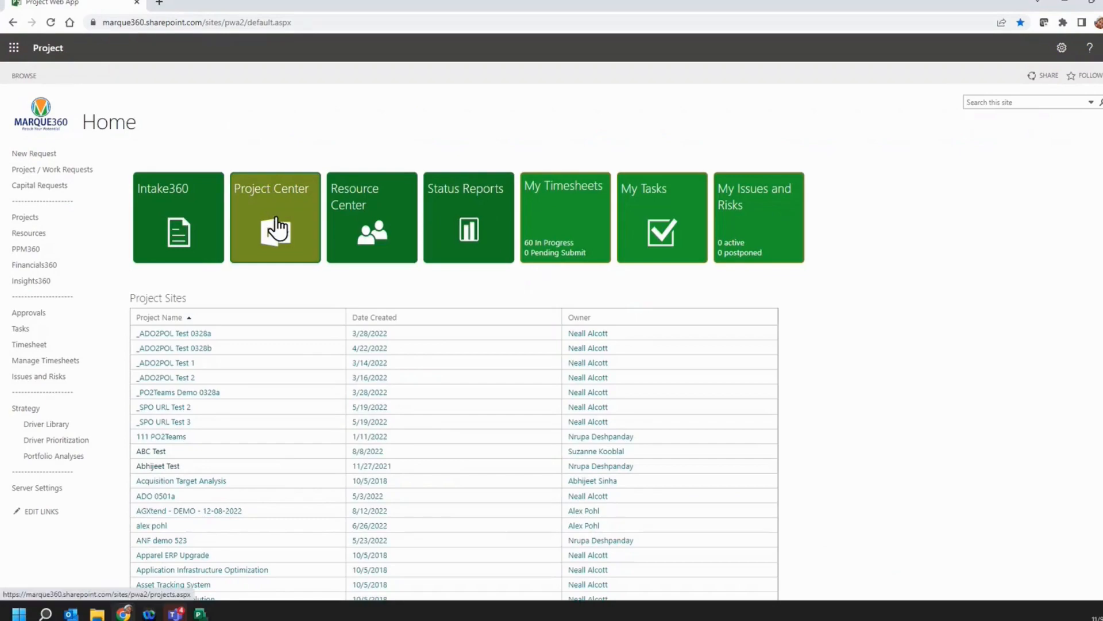
click(276, 229)
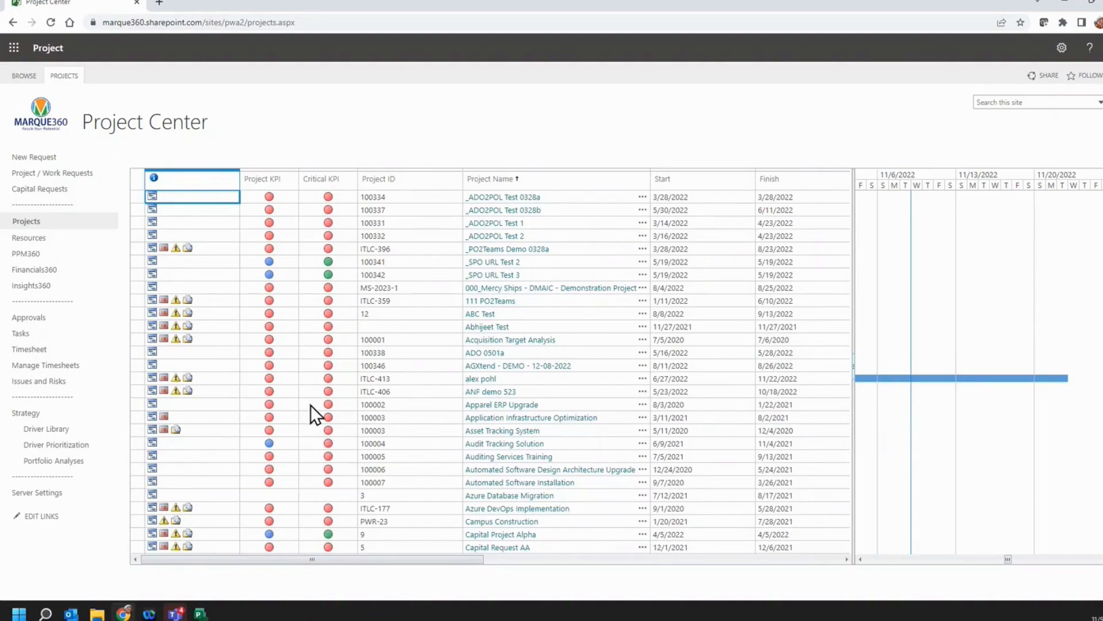
Switch to Project Professional briefly and return to the Project Center in the browser.
click(200, 613)
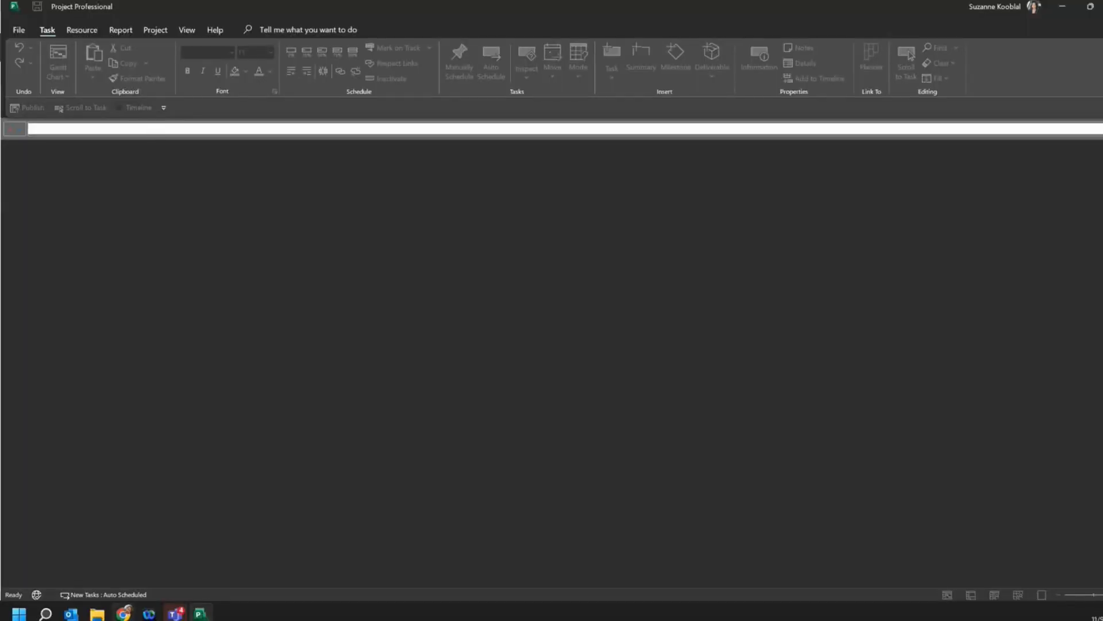
click(123, 614)
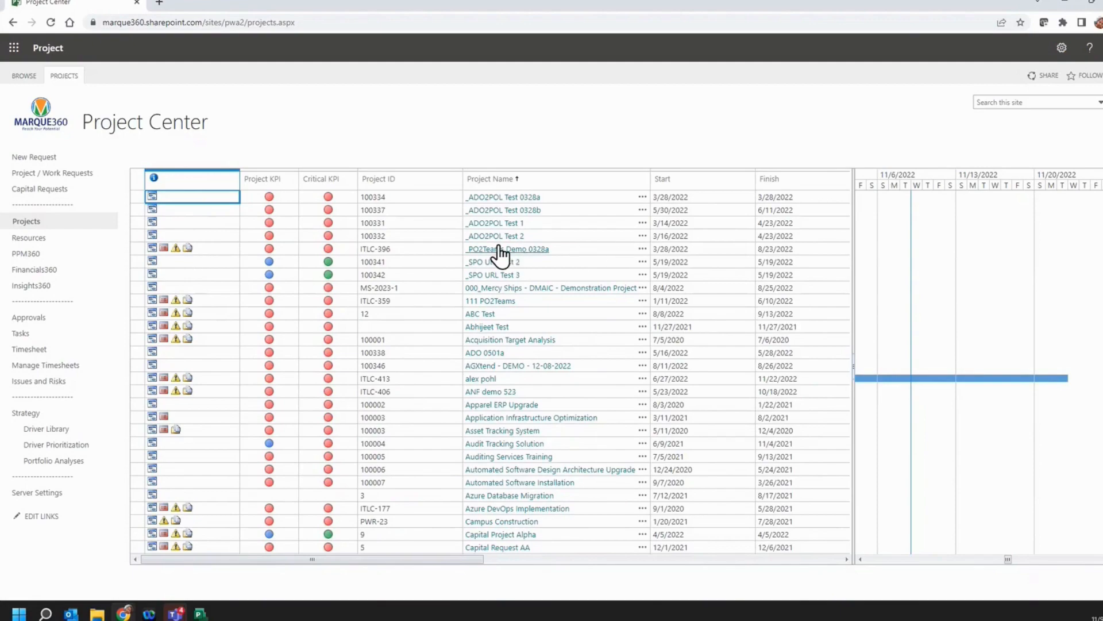
Open the project site of _PO2Teams Demo 0328a, look over its home page, and return to the Project Center.
click(188, 251)
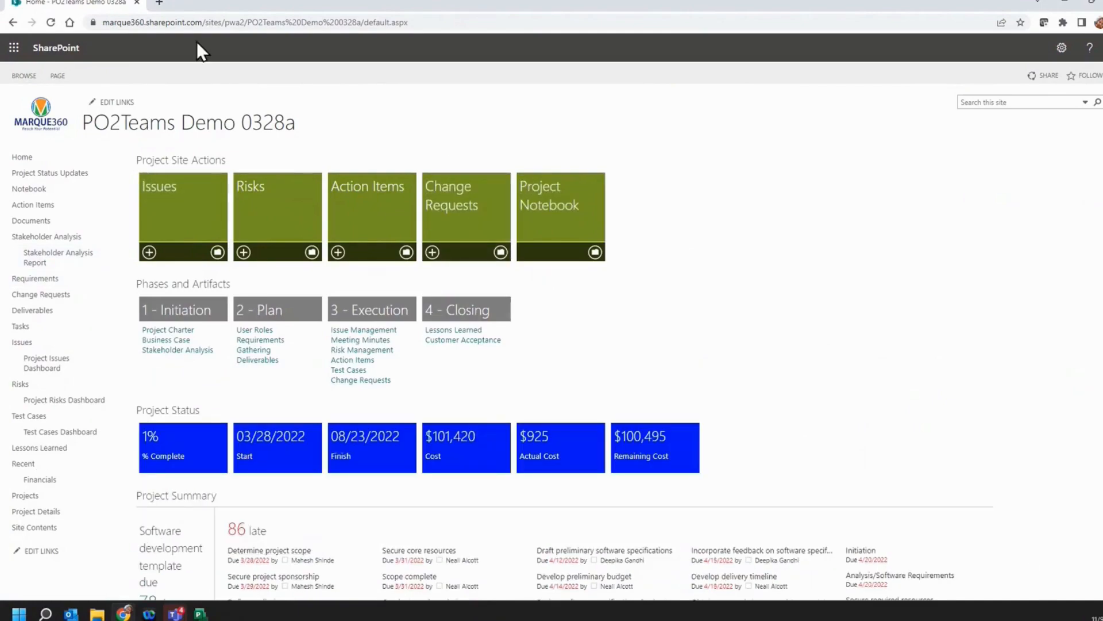
click(31, 223)
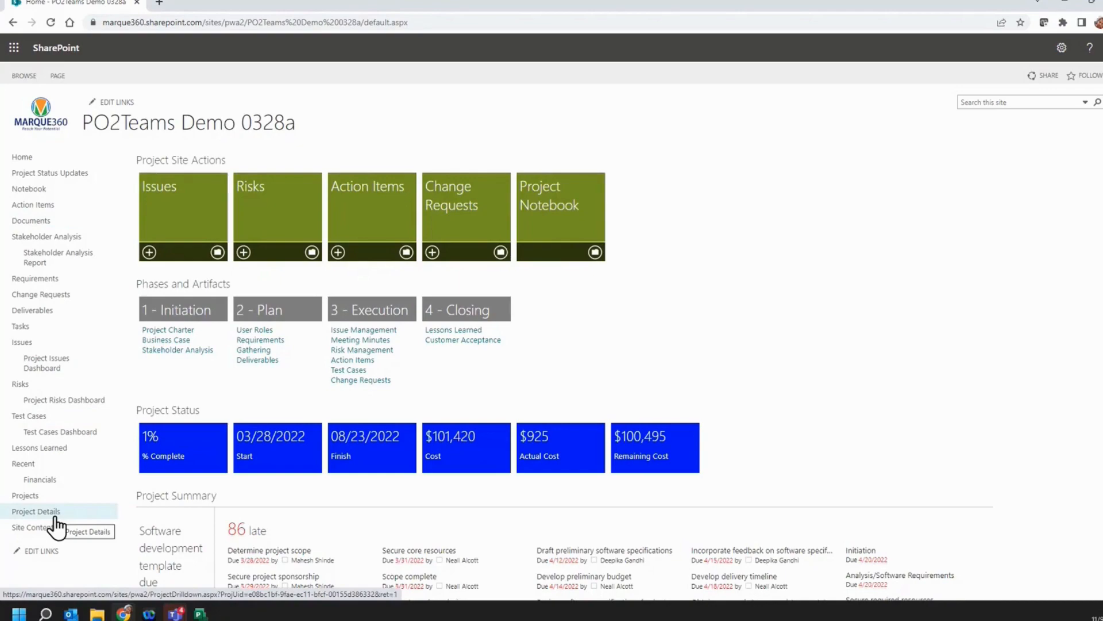
click(25, 498)
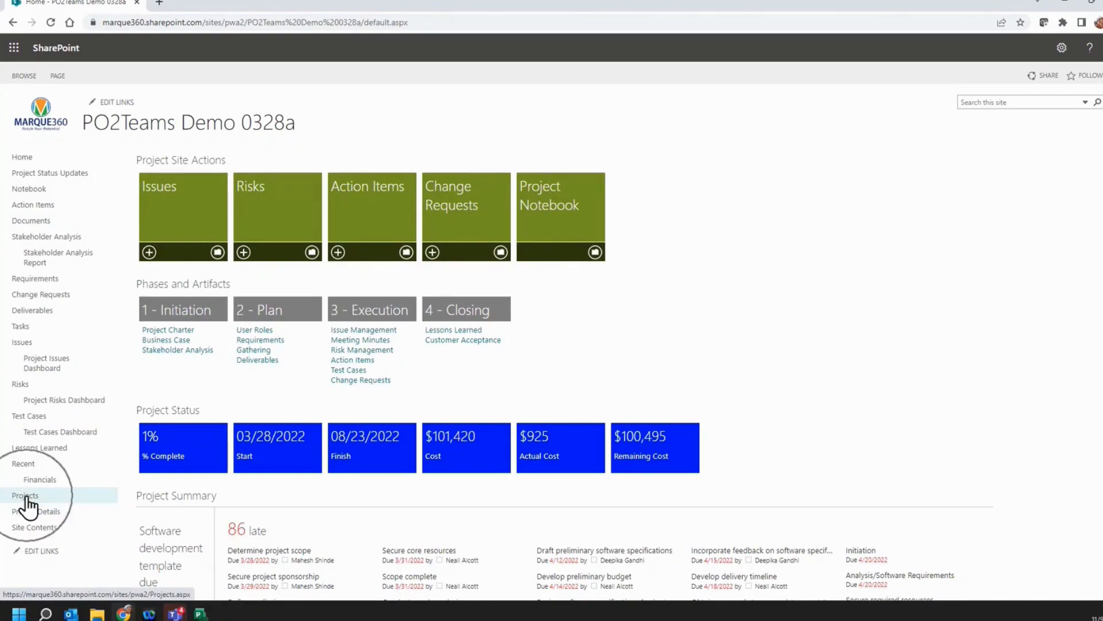
click(26, 498)
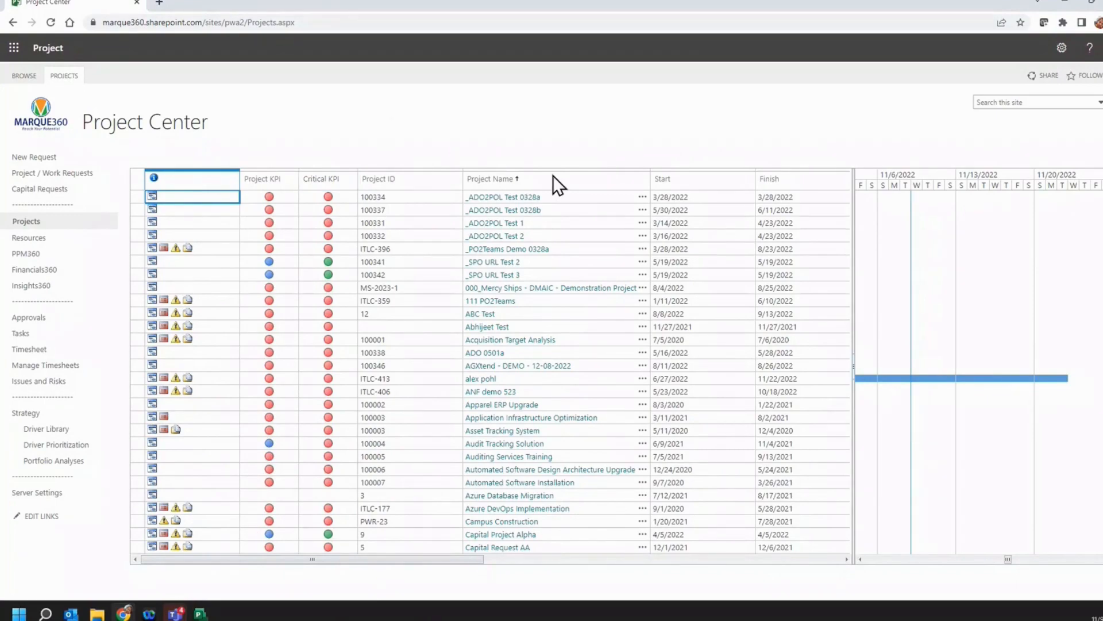
Adjust the split between the project table and the Gantt chart so the Project Name column shows, and browse down the project list.
drag(854, 329, 462, 367)
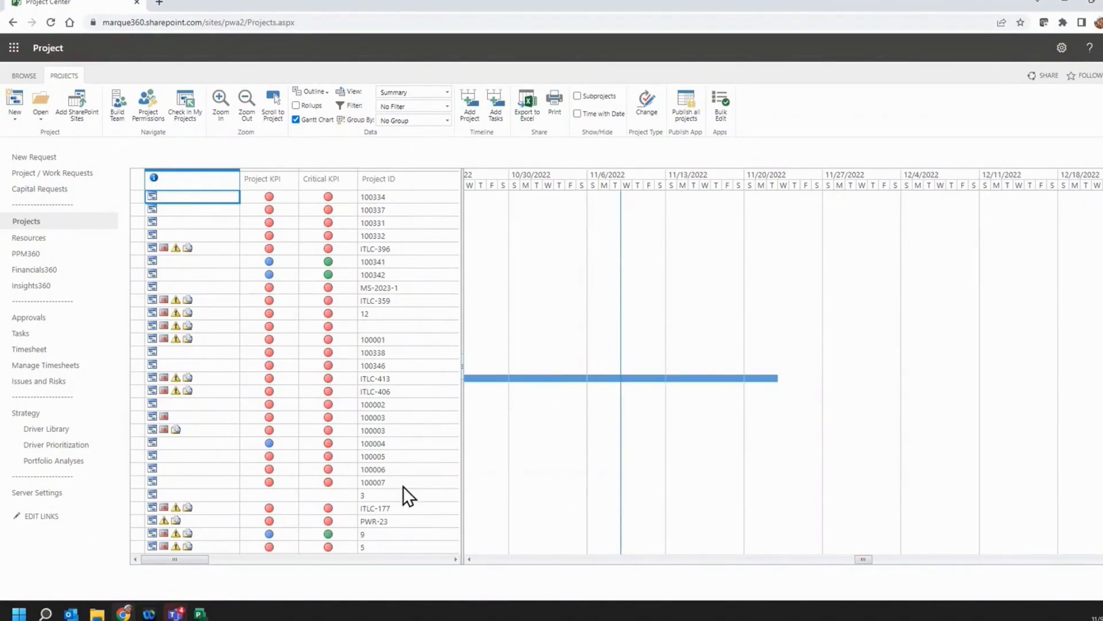
drag(463, 356, 585, 358)
scroll(516, 367, down, 10)
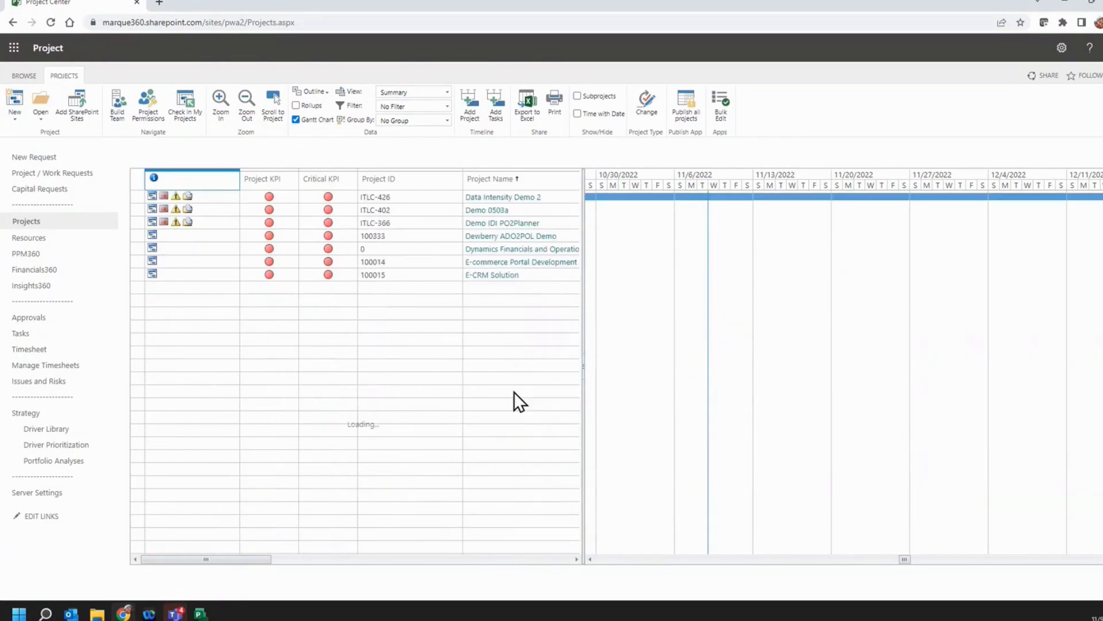
Open the schedule page of Webinar Project 1109 from the project list and return to the Project Center.
scroll(514, 392, down, 3)
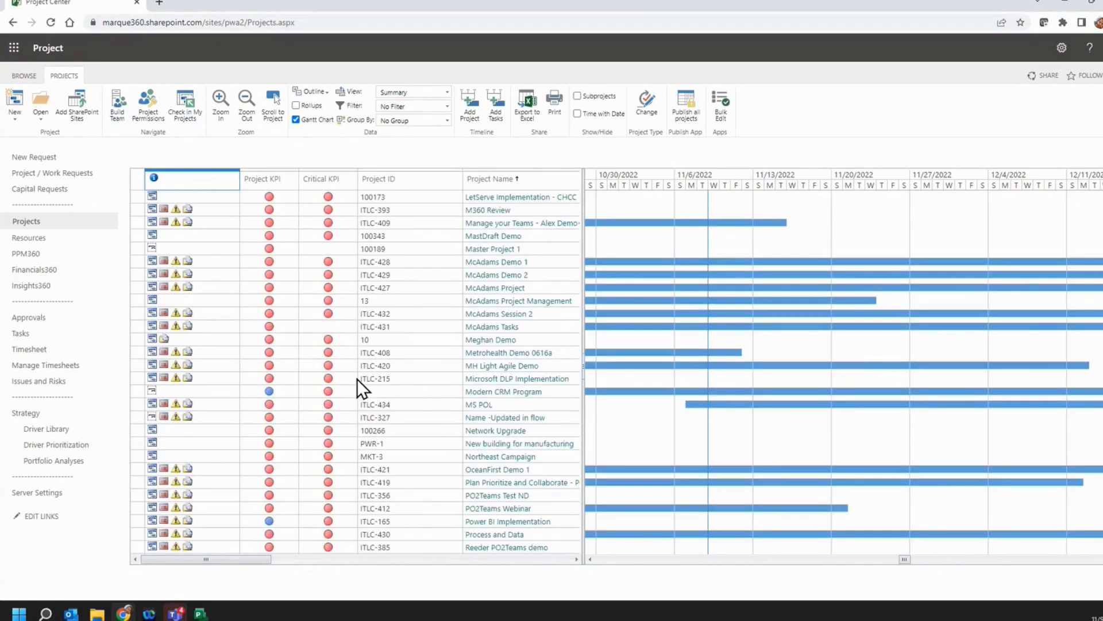
scroll(543, 454, down, 10)
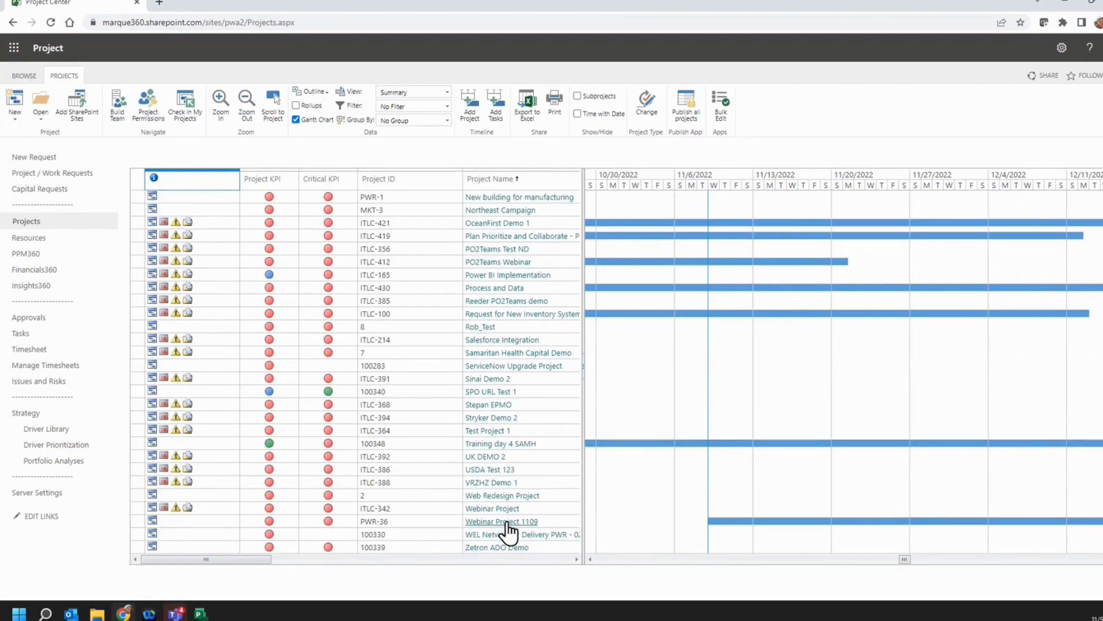
click(508, 523)
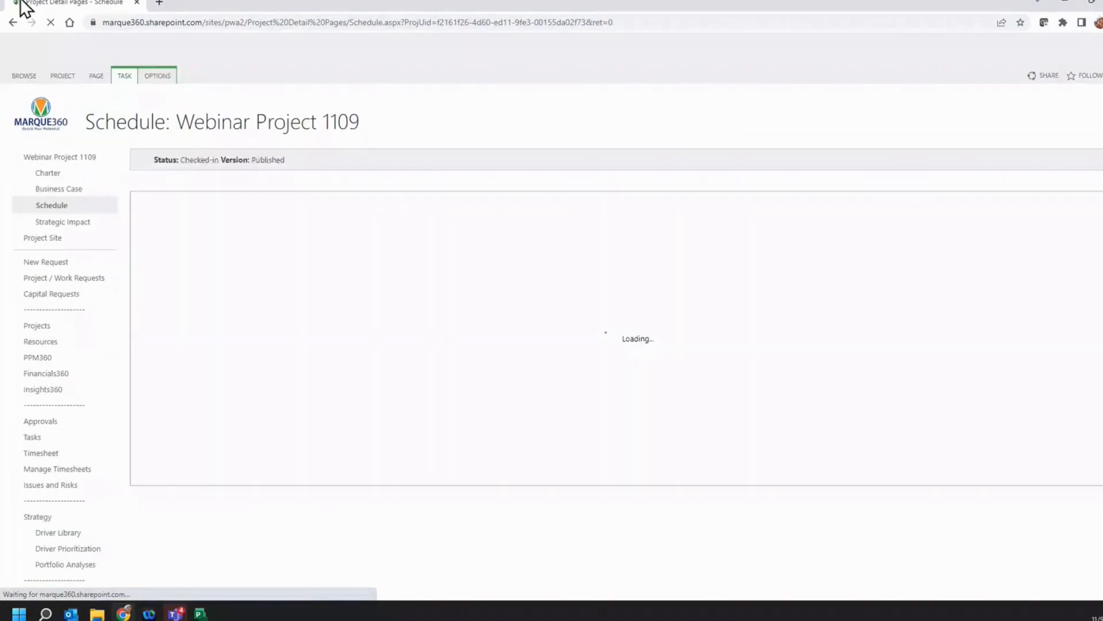
click(13, 23)
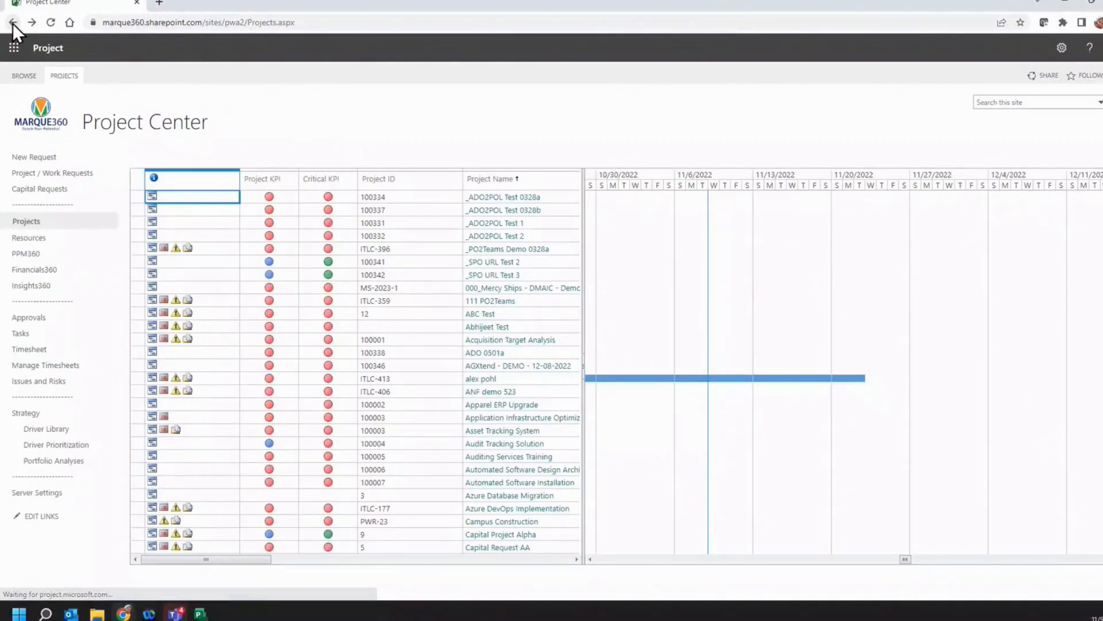
Select the whole Webinar Project 1109 row in the Project Center list.
scroll(526, 452, down, 5)
scroll(527, 450, down, 15)
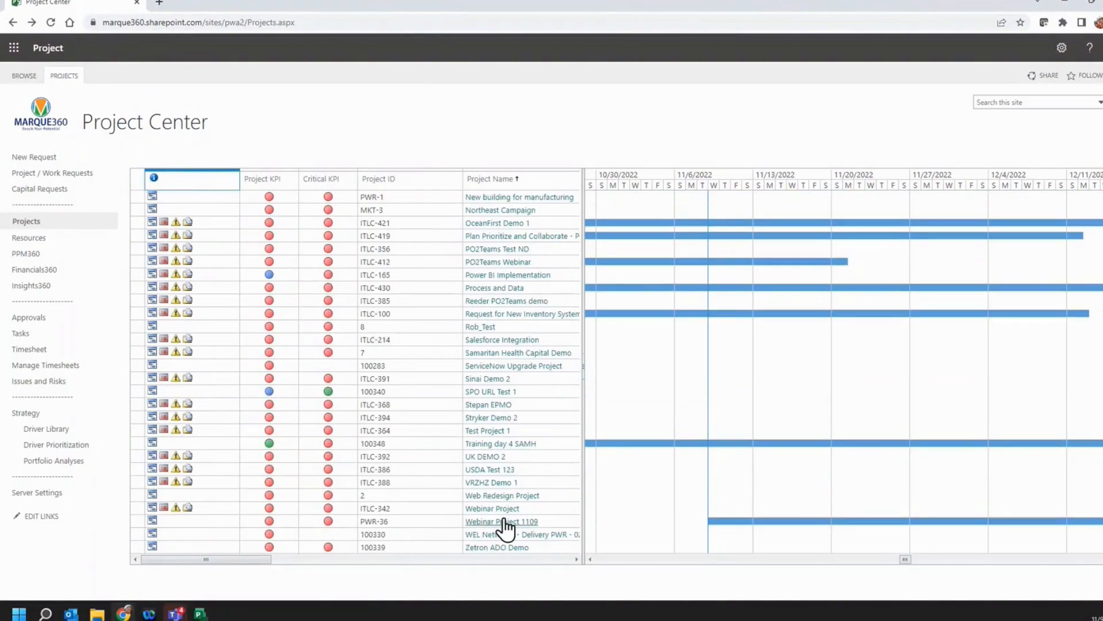
click(195, 522)
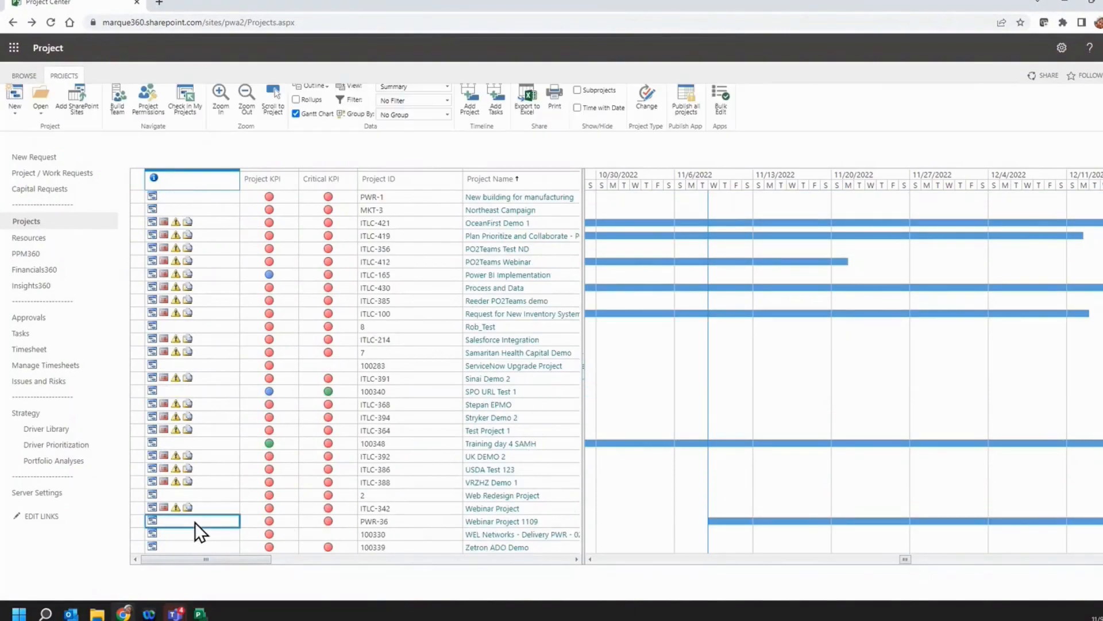
click(133, 522)
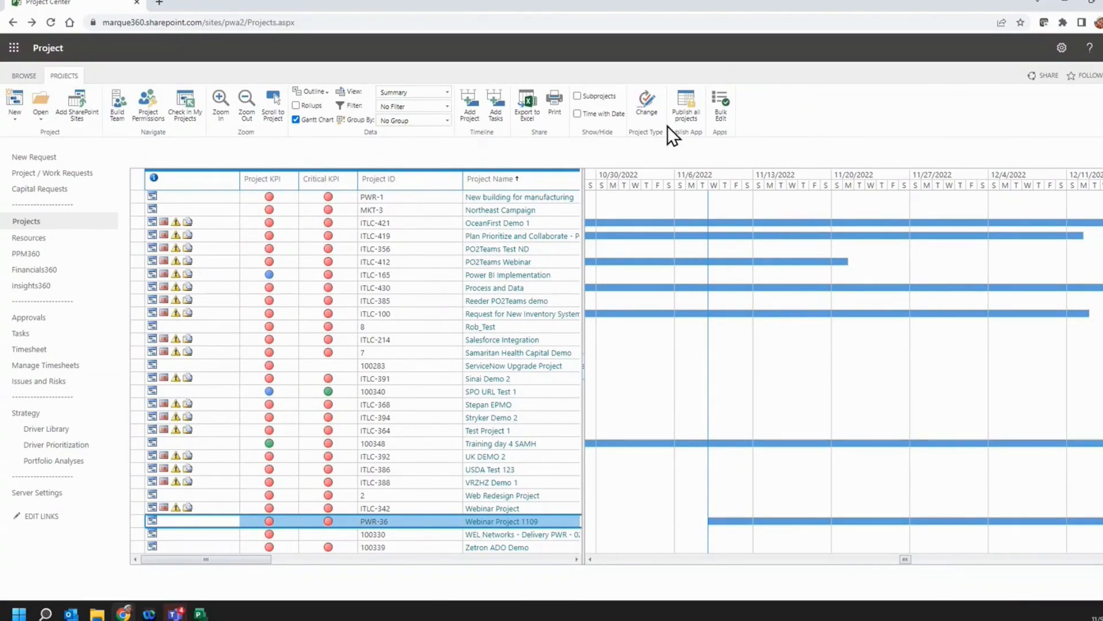
Demonstrate Scroll to Project on Webinar Project 1109, moving the Gantt chart away to late 2019 and bringing it back to the project's bar.
click(274, 125)
click(273, 122)
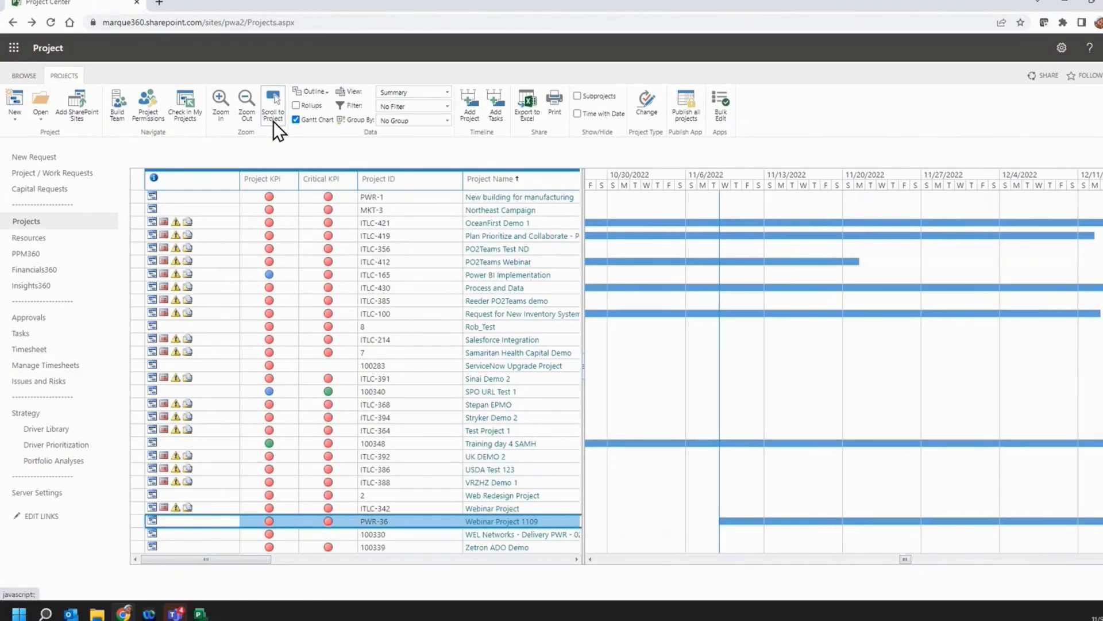
click(273, 120)
drag(906, 560, 744, 559)
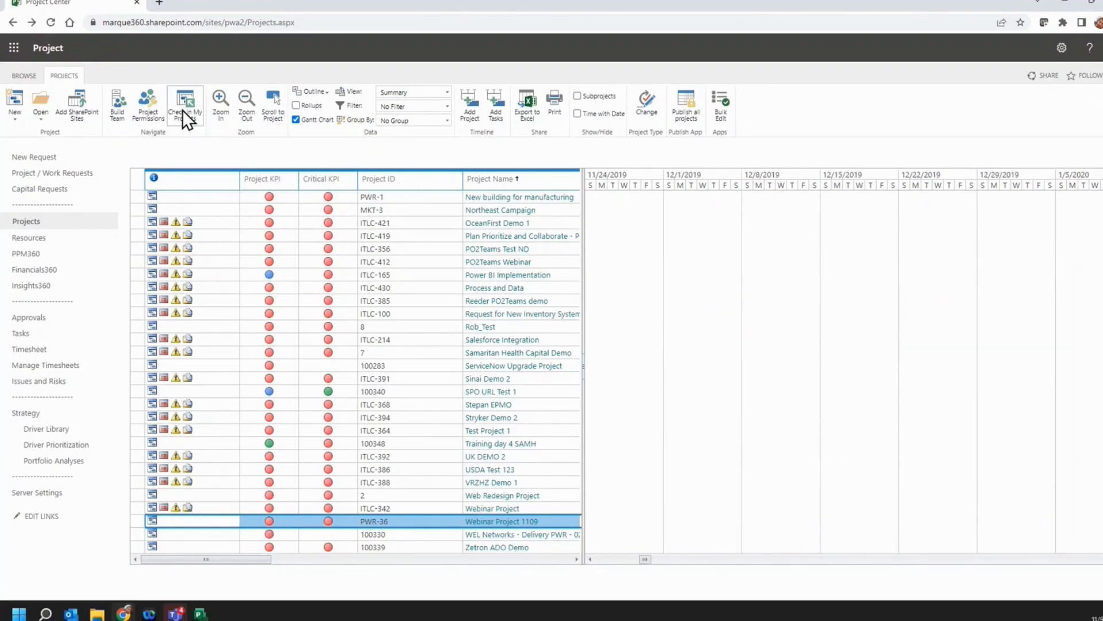
click(270, 110)
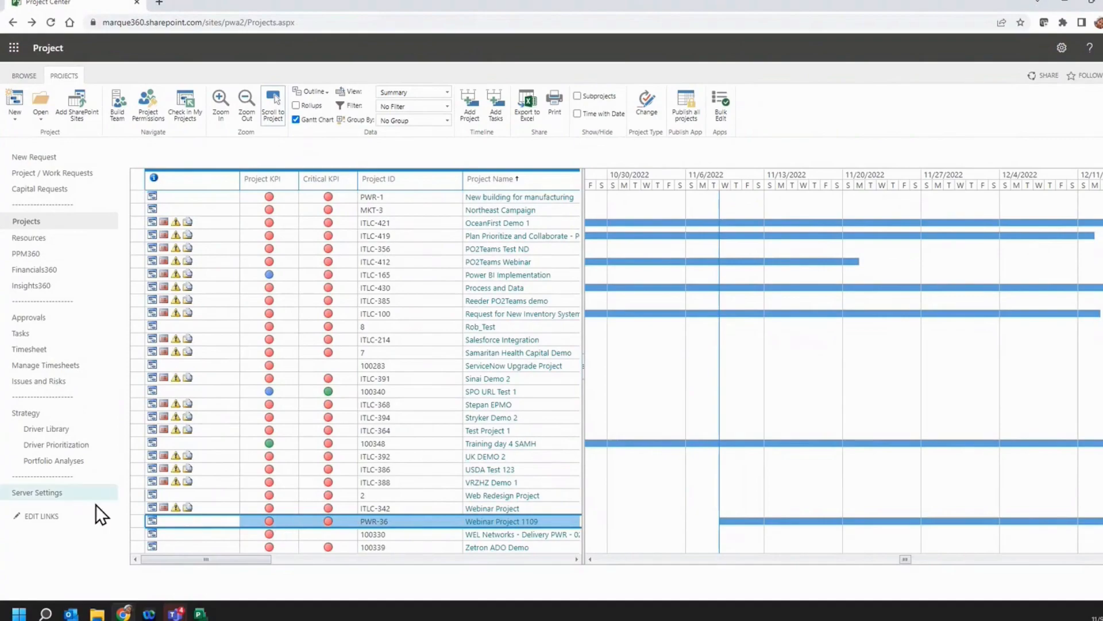
Open the PWA Settings page through Server Settings and show the site's Settings pane with its own PWA Settings link.
click(45, 502)
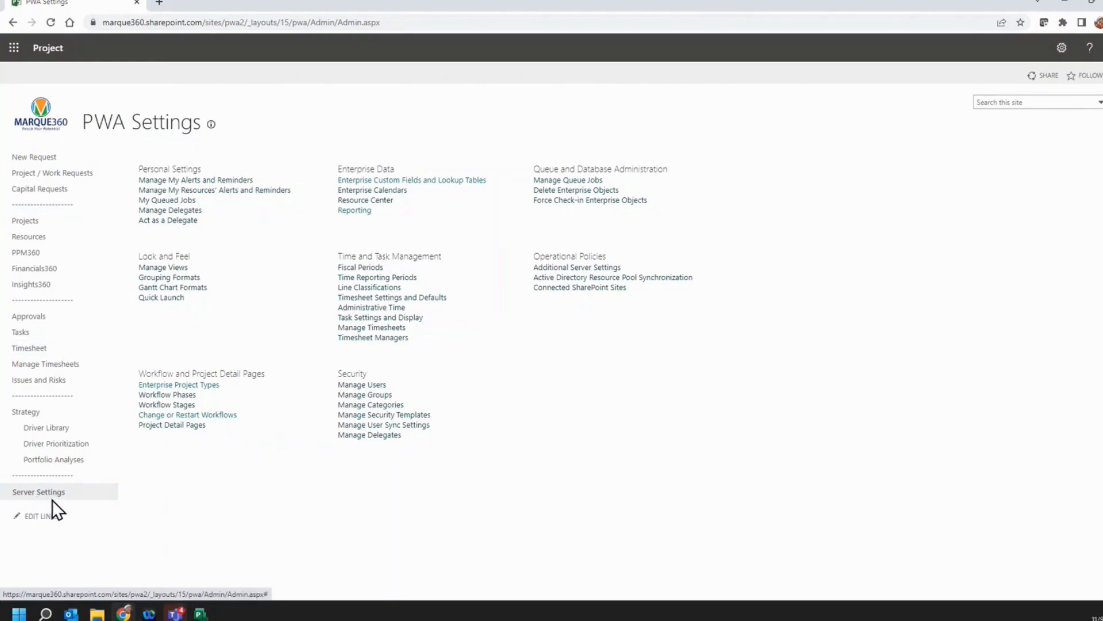
click(1062, 50)
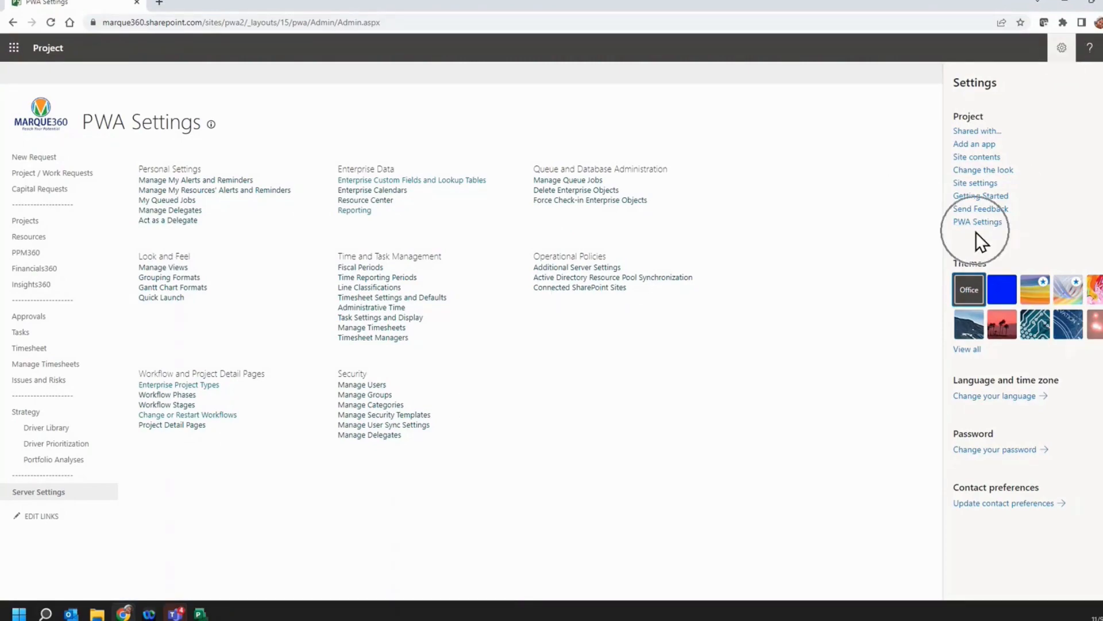
click(37, 493)
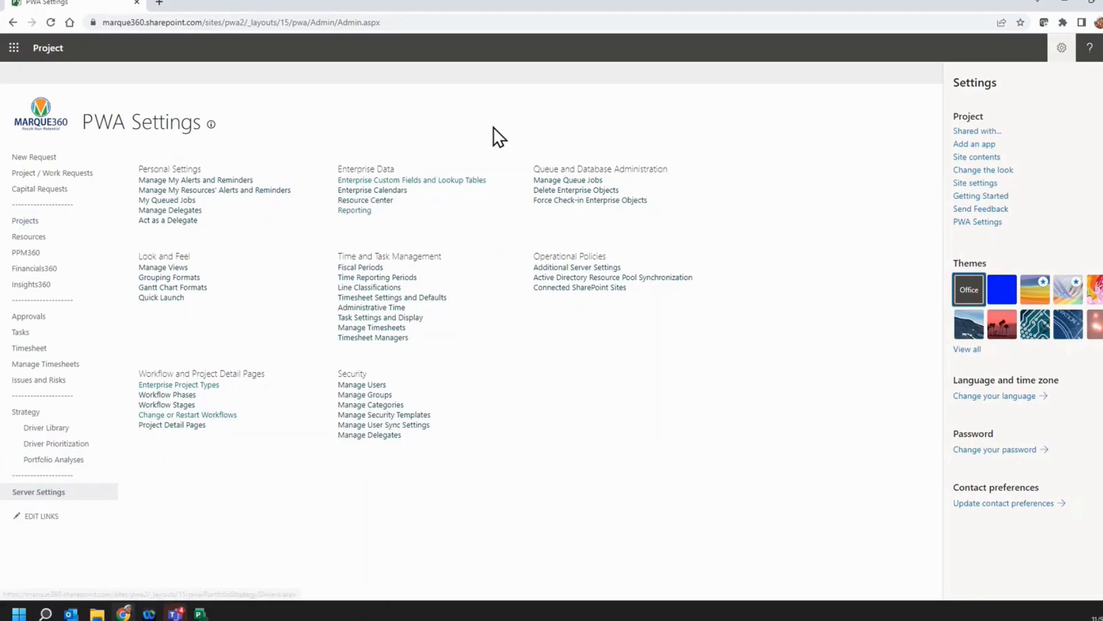
Force check-in the ABC Test enterprise project from the PWA Settings page and confirm.
click(580, 201)
click(580, 202)
click(581, 201)
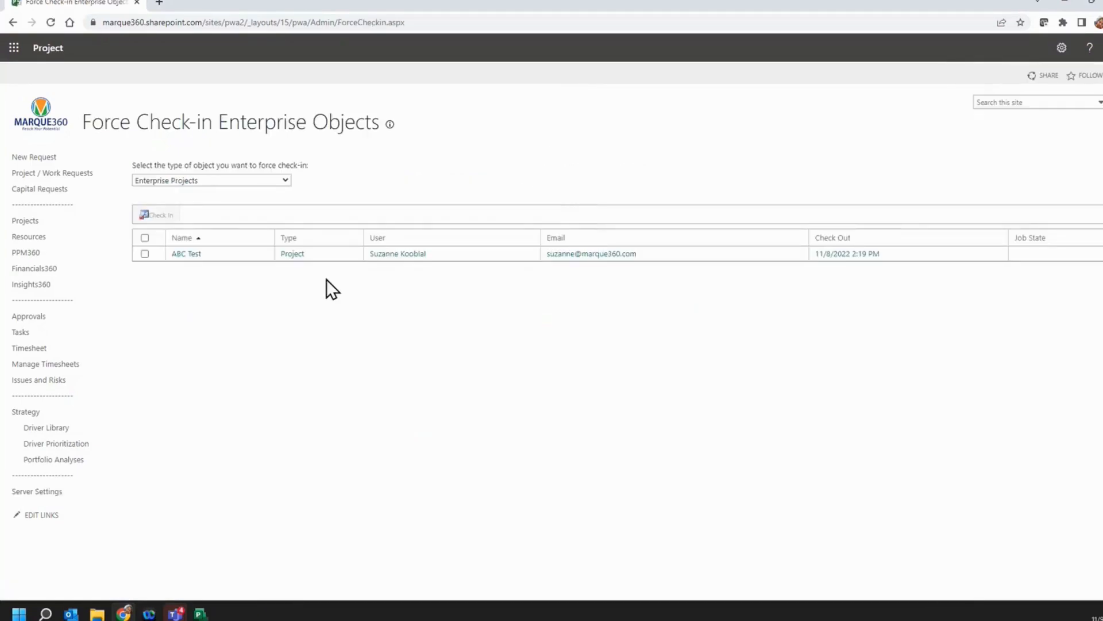
click(145, 254)
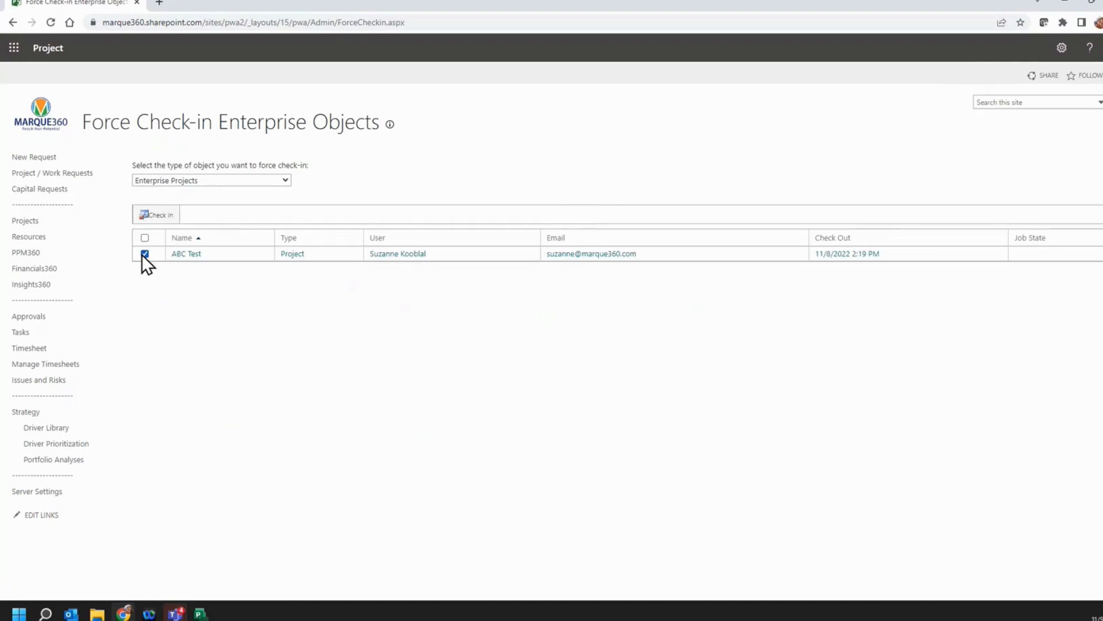
click(157, 219)
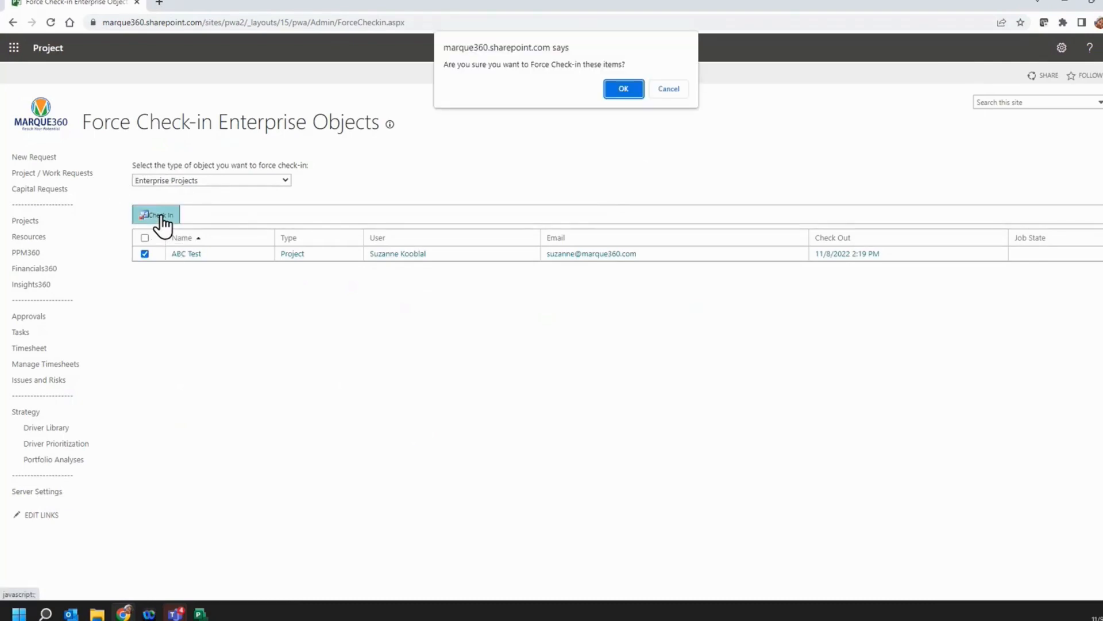
click(615, 89)
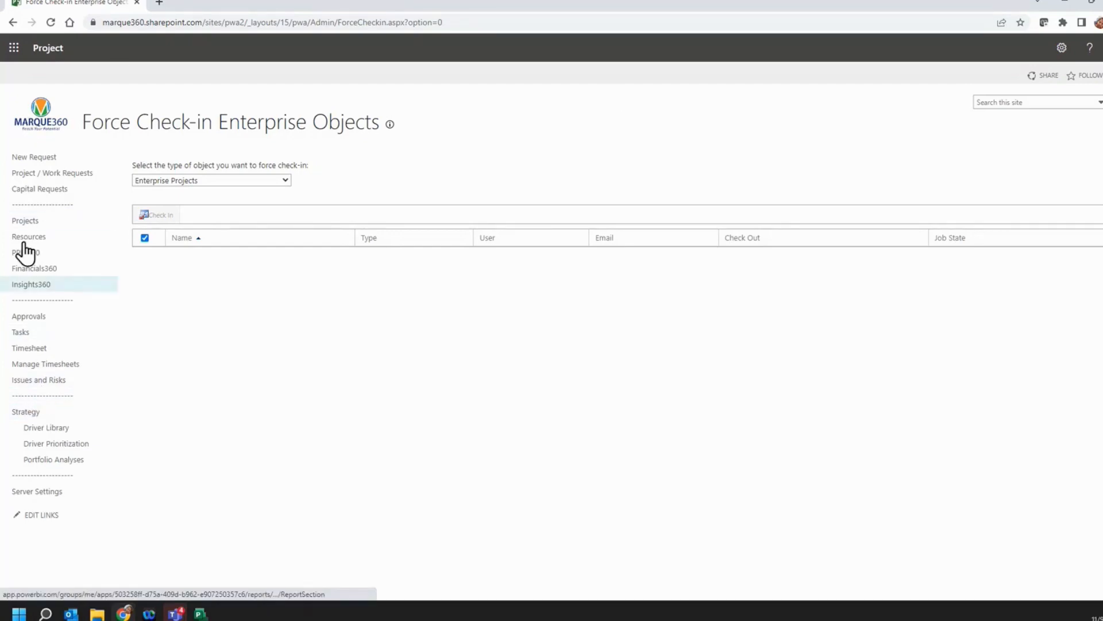
Go back through the home page to the Project Center and open Webinar Project 1109 in Project Professional, accepting the security prompts.
click(41, 130)
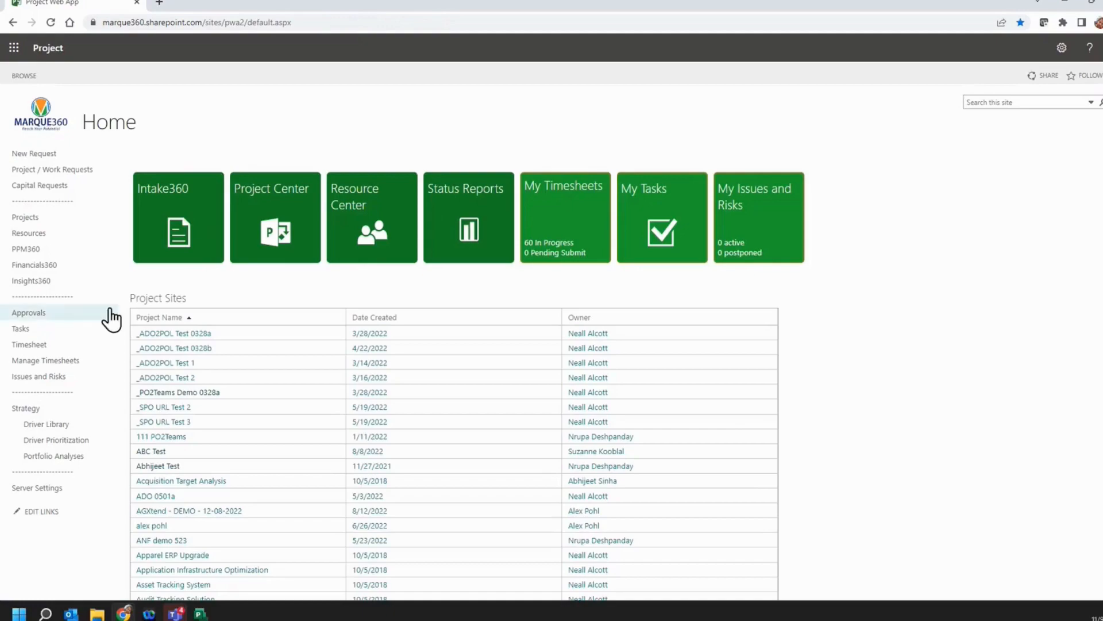
click(277, 227)
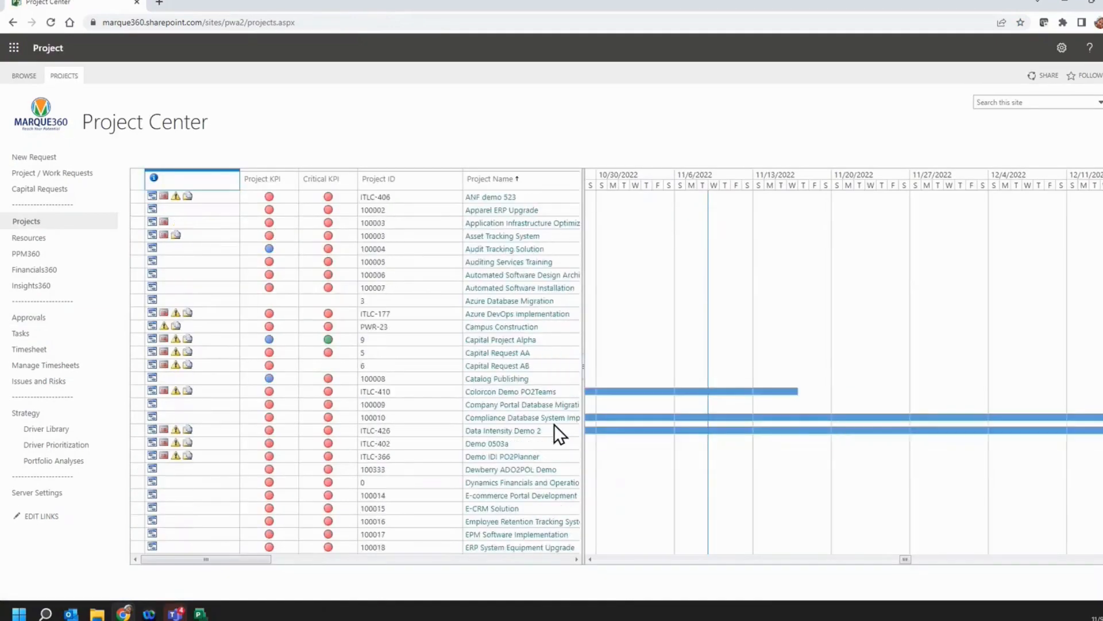
scroll(554, 424, down, 20)
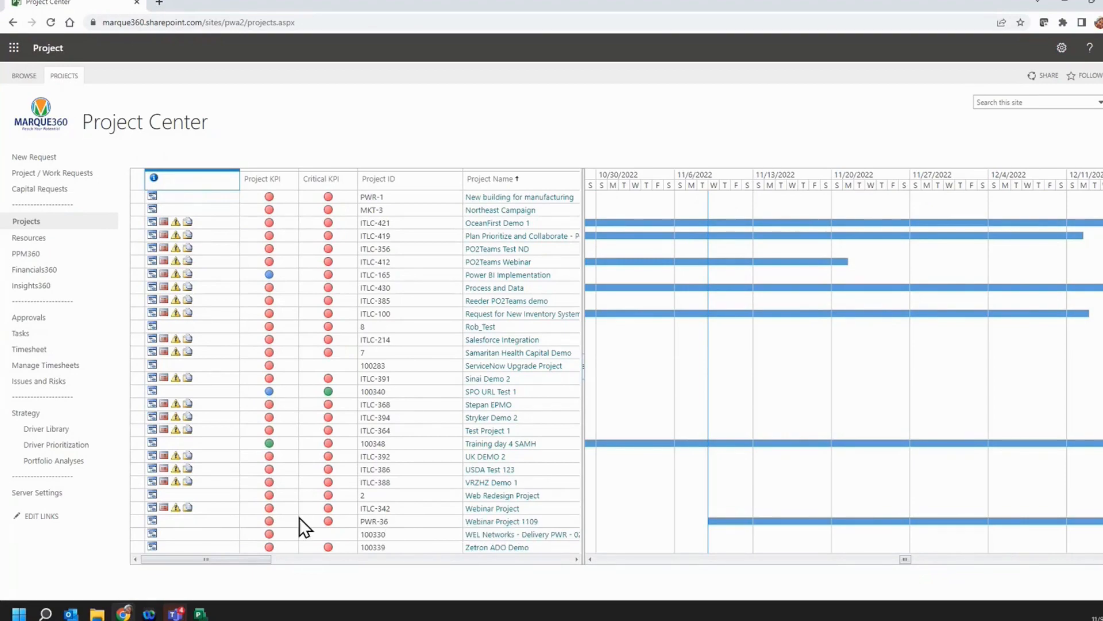
click(152, 521)
click(152, 521)
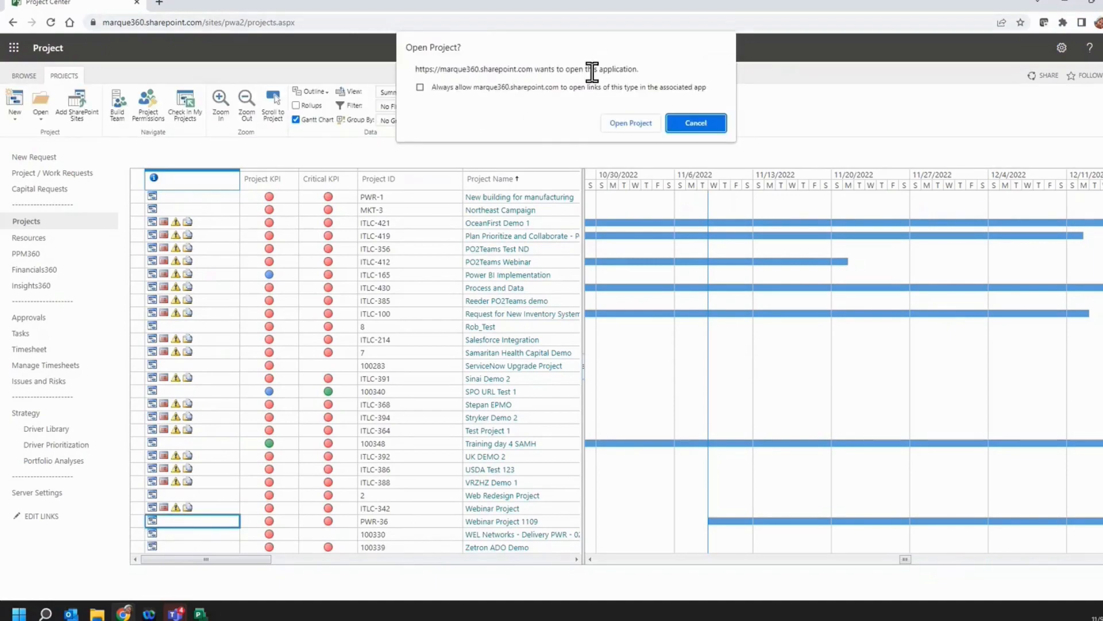
click(627, 125)
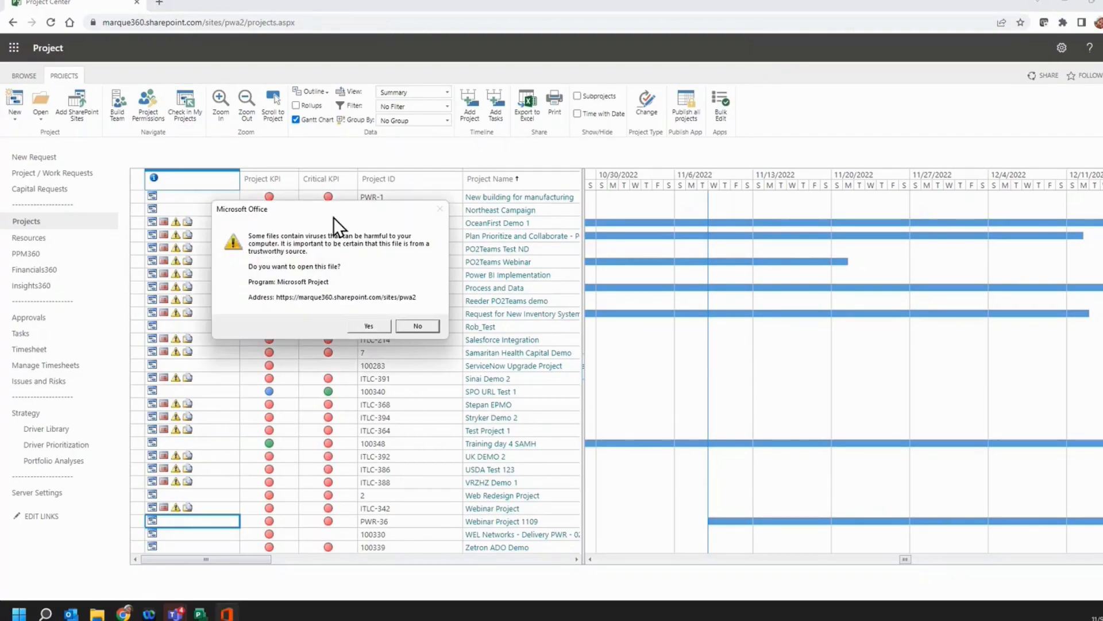
click(368, 328)
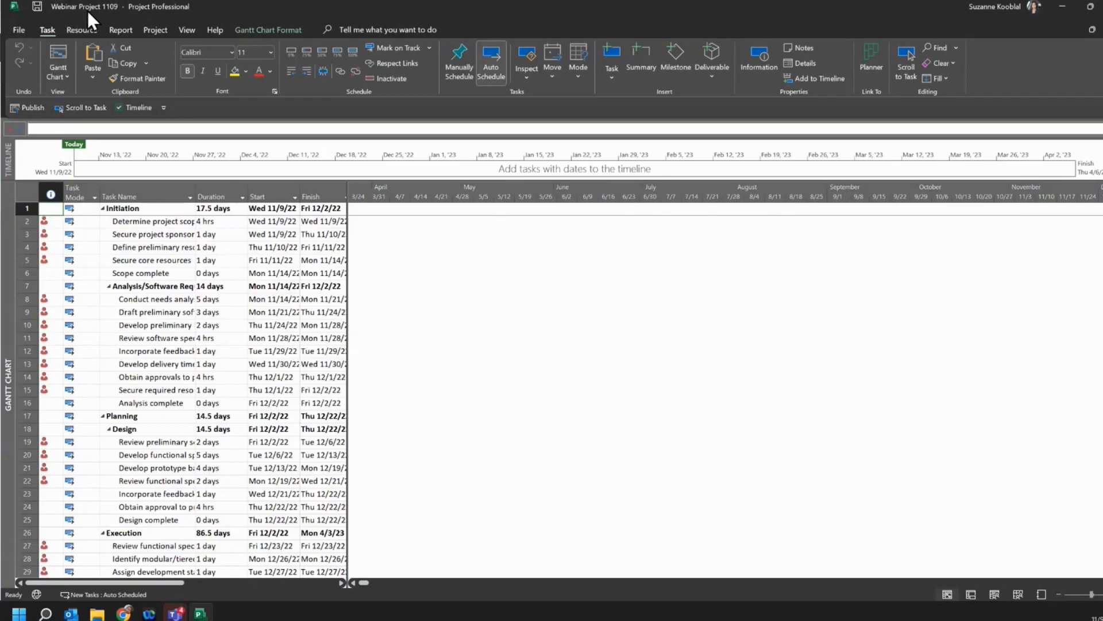
click(117, 11)
key(ctrl)
key(ctrl)
key(ctrl)
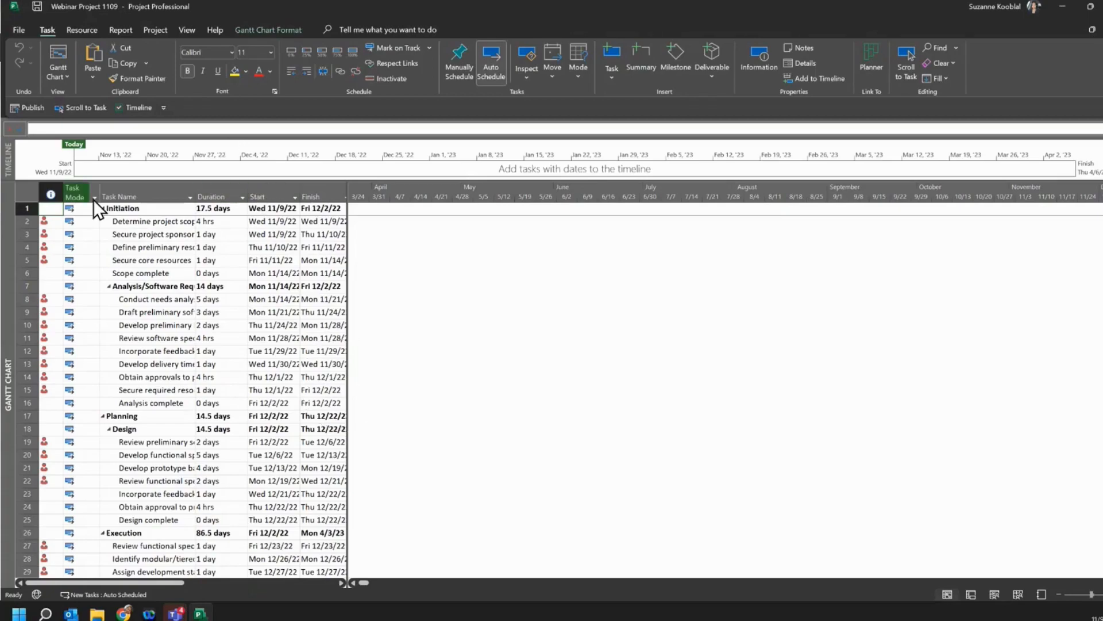
Widen the task table to show Predecessors, Resource Names and Add New Column, and snap the Gantt divider to the last column's edge.
drag(348, 296, 854, 332)
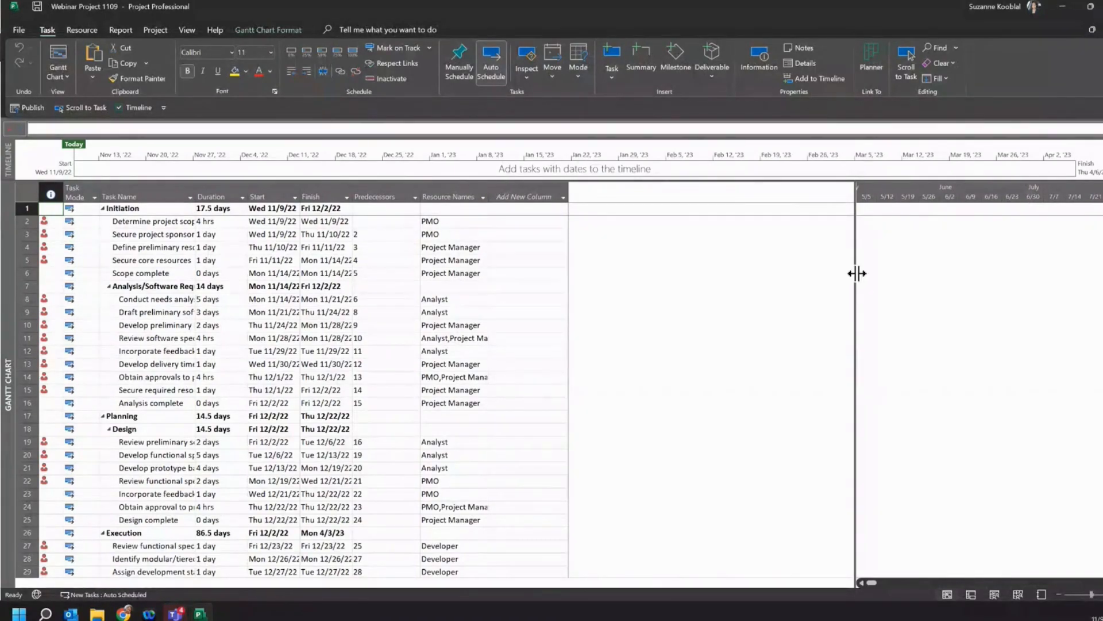
key(ctrl)
key(ctrl)
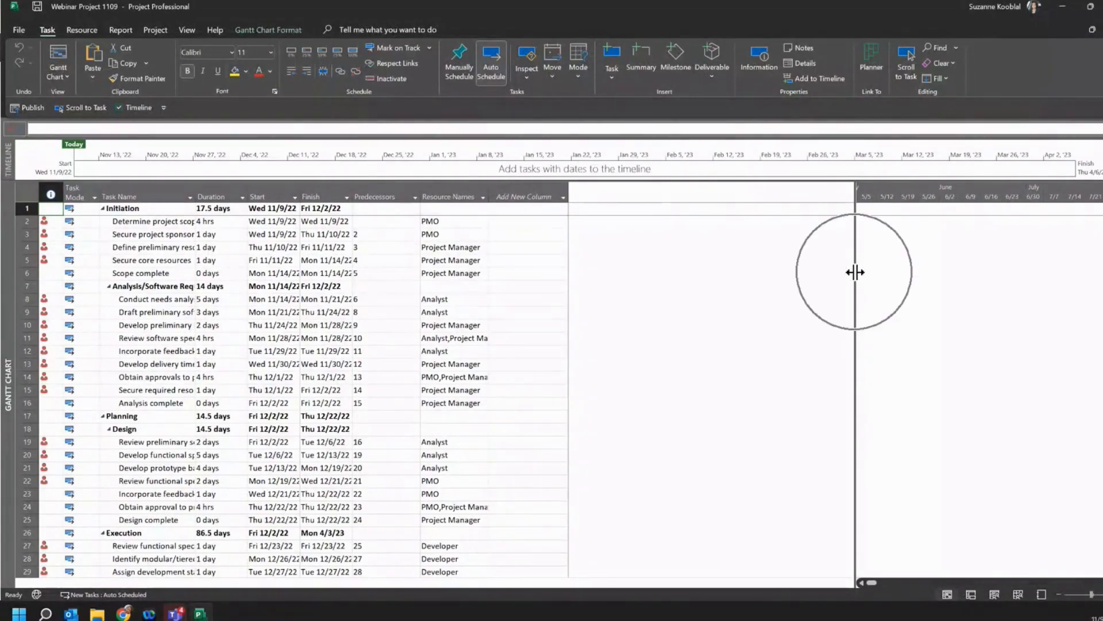
double_click(855, 272)
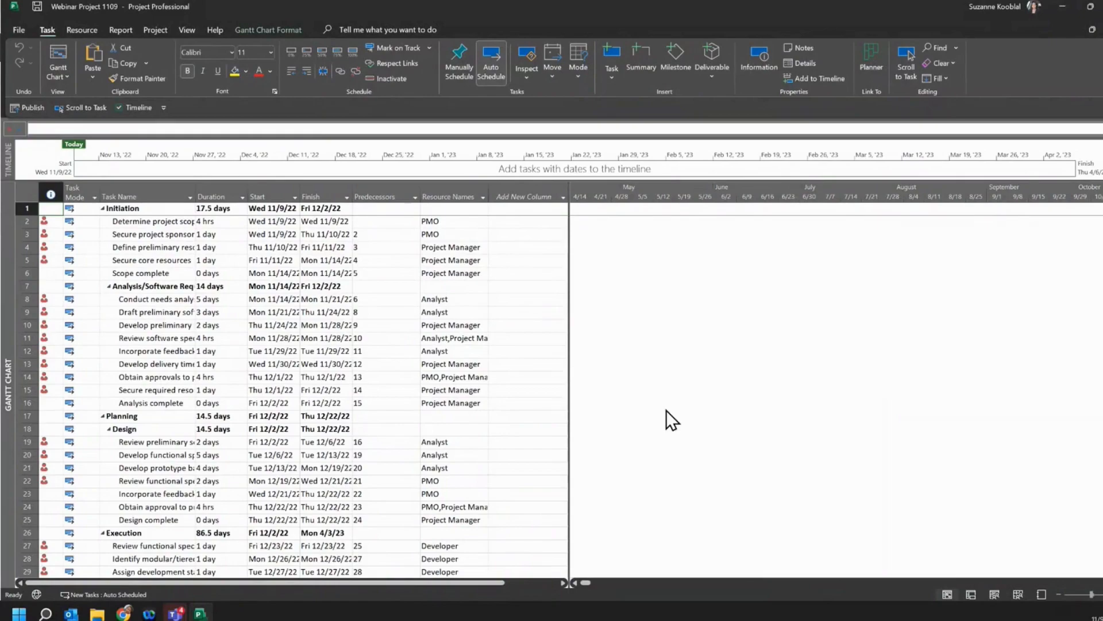
Use Scroll to Task to show the Gantt bars of Determine project scope and of the final task, Software development template complete.
click(115, 223)
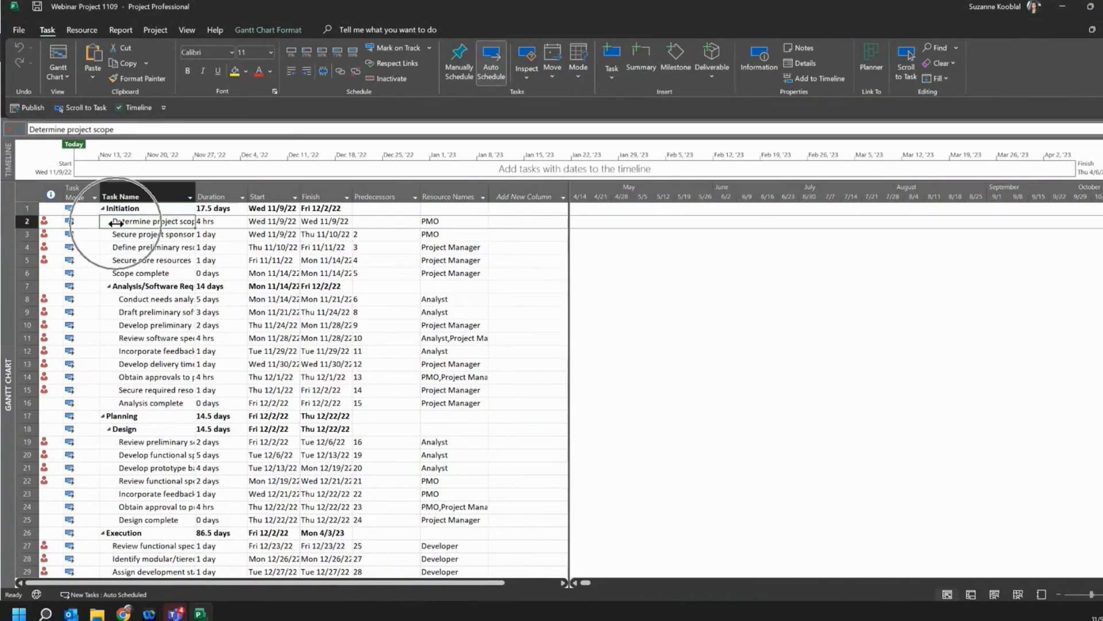
click(906, 75)
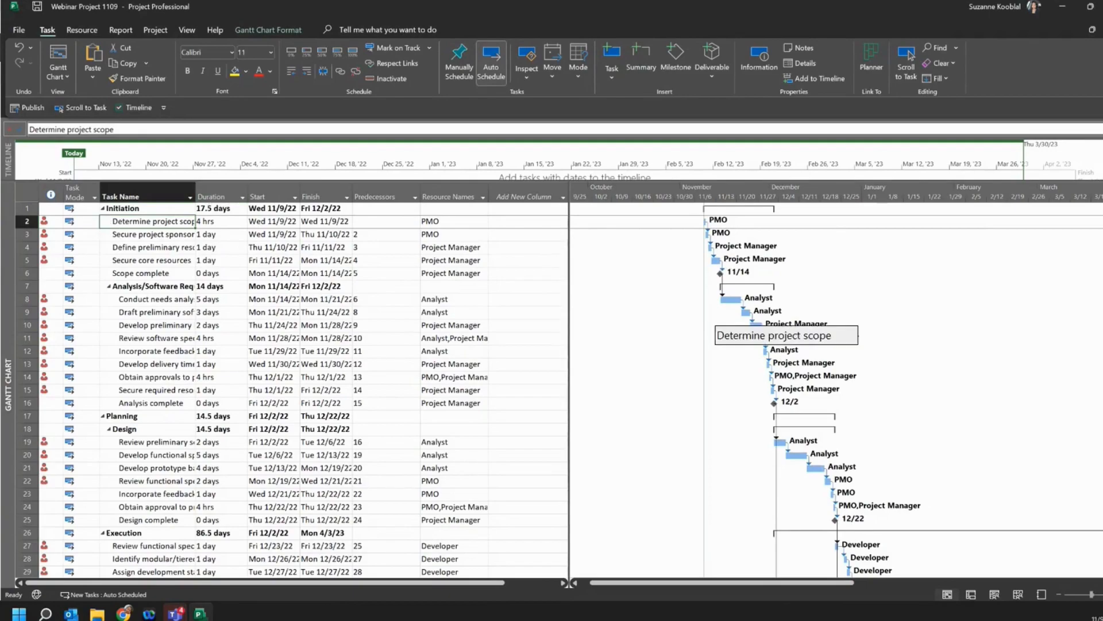
scroll(176, 374, down, 6)
scroll(174, 450, down, 20)
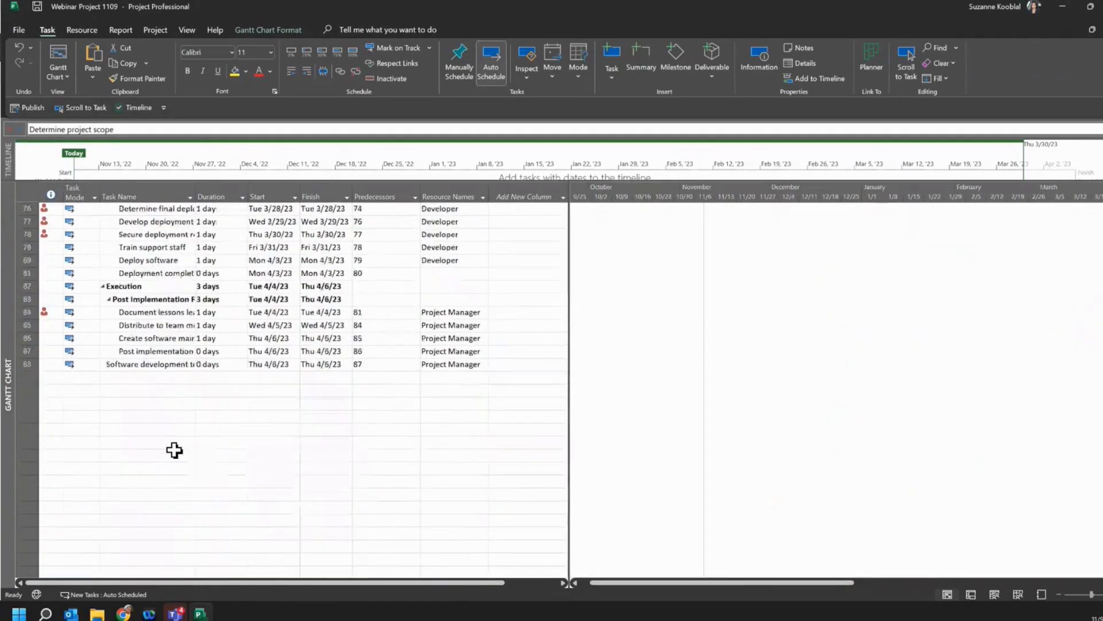
click(149, 248)
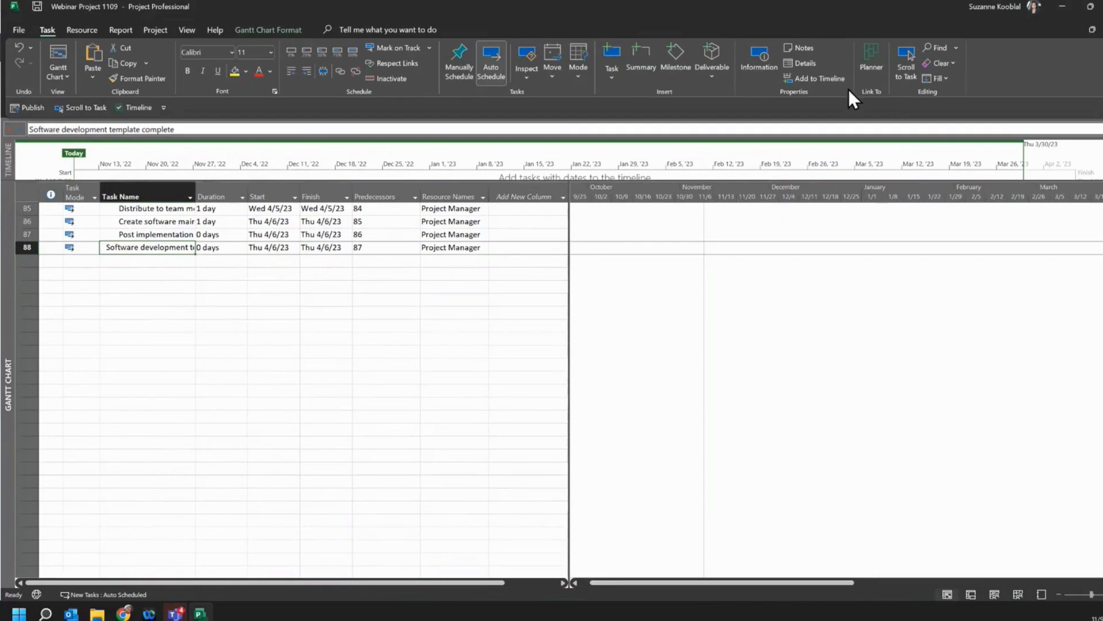
click(905, 74)
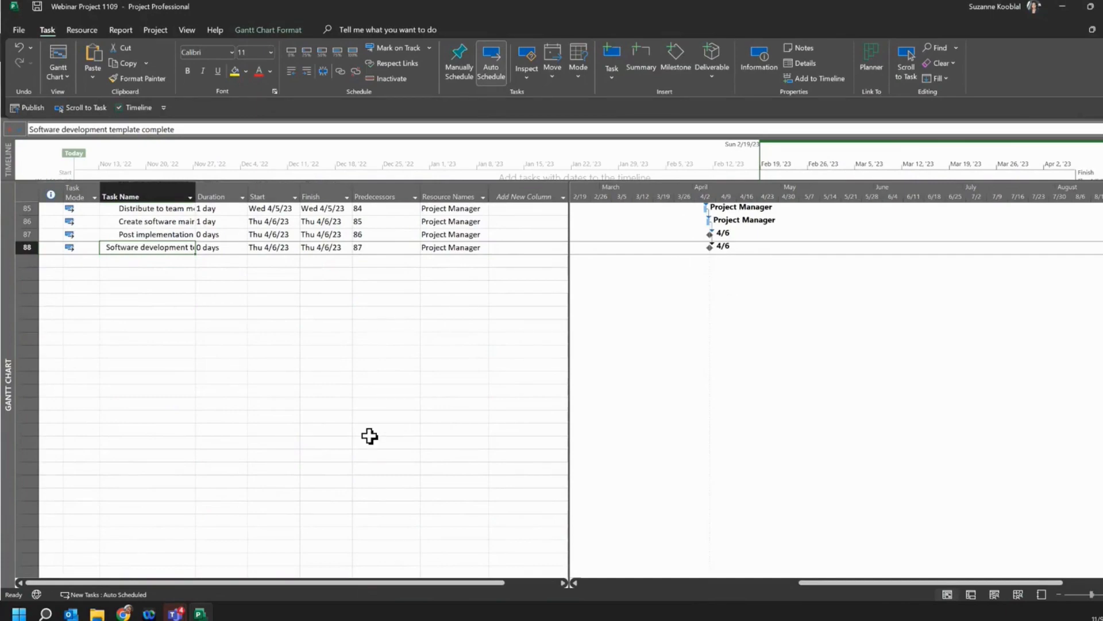
Return the task list and Gantt chart to the project's start and select the Scope complete task.
scroll(368, 435, up, 12)
scroll(369, 437, up, 16)
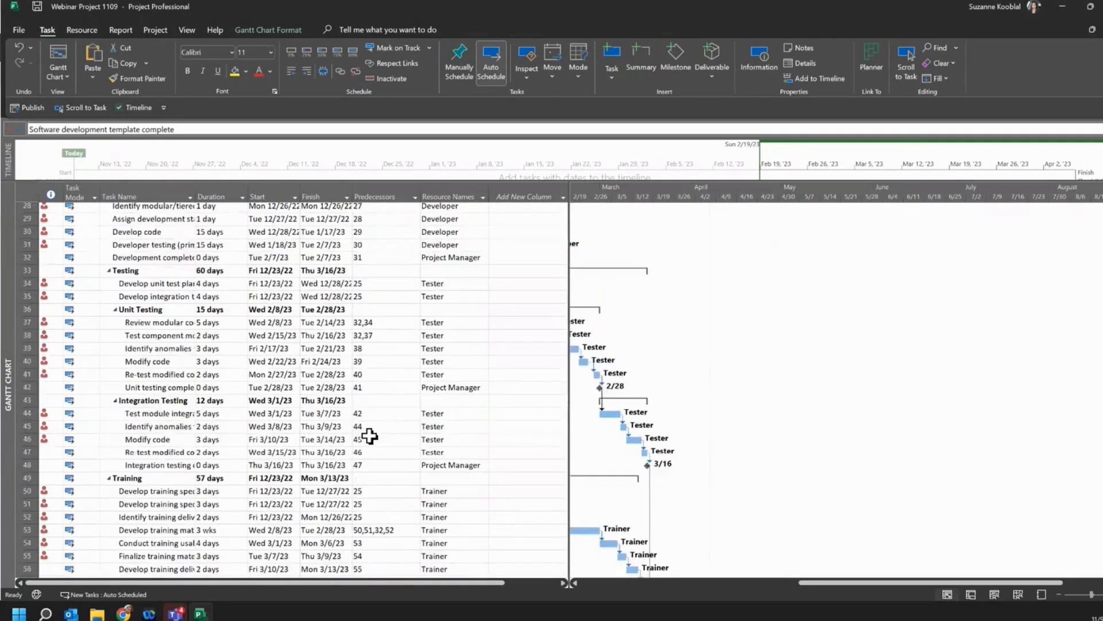
drag(808, 582, 592, 585)
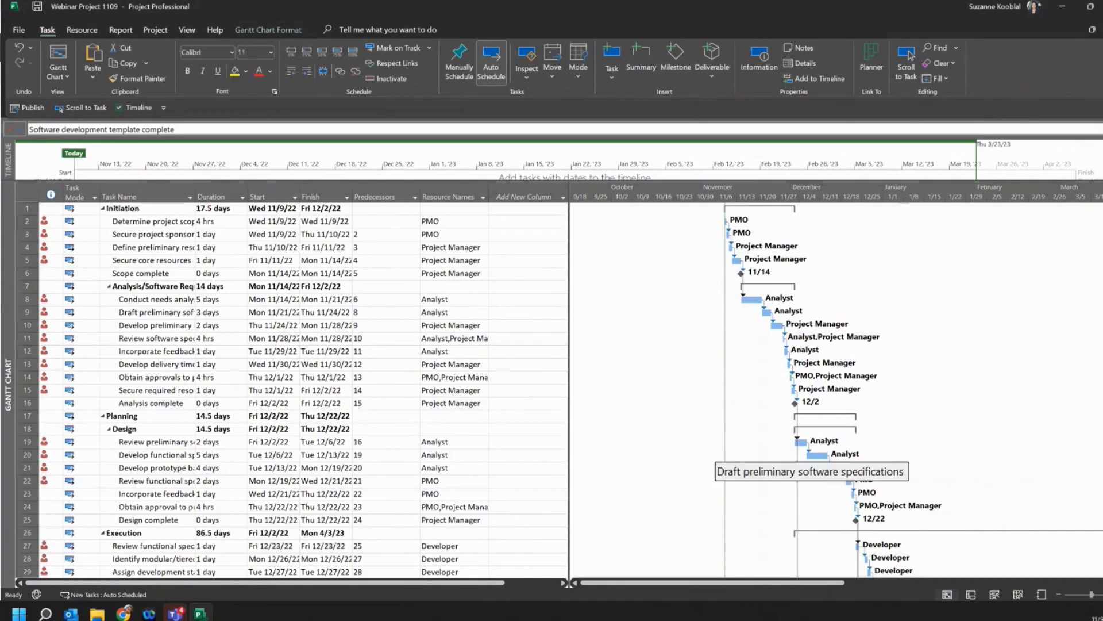
click(138, 274)
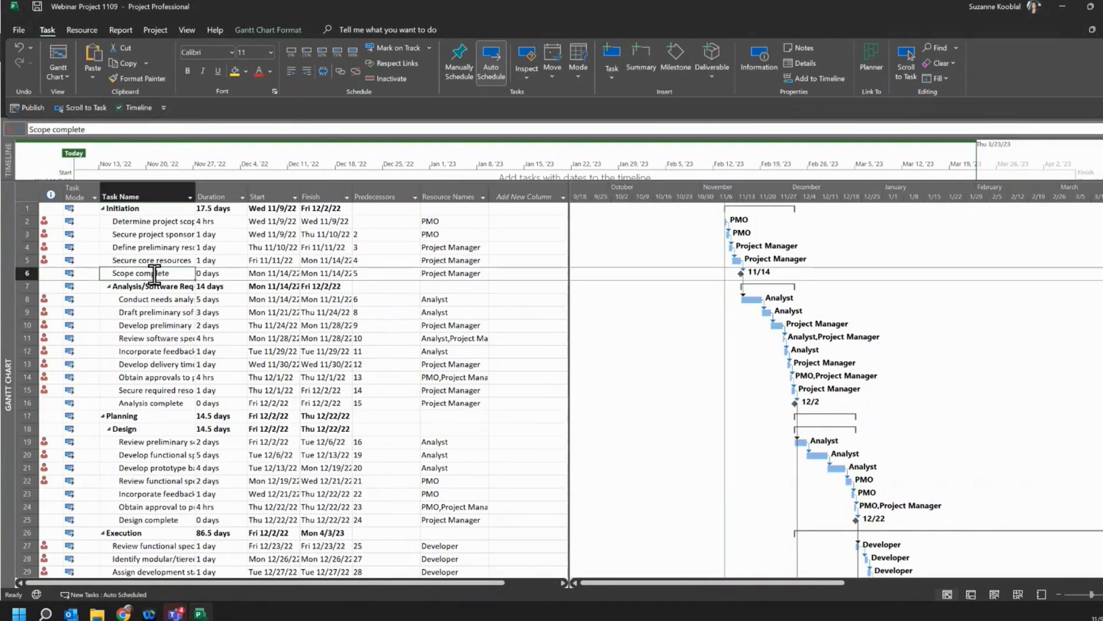
Format the Scope complete task name as bold with a yellow background, and undo both formatting changes.
right_click(154, 274)
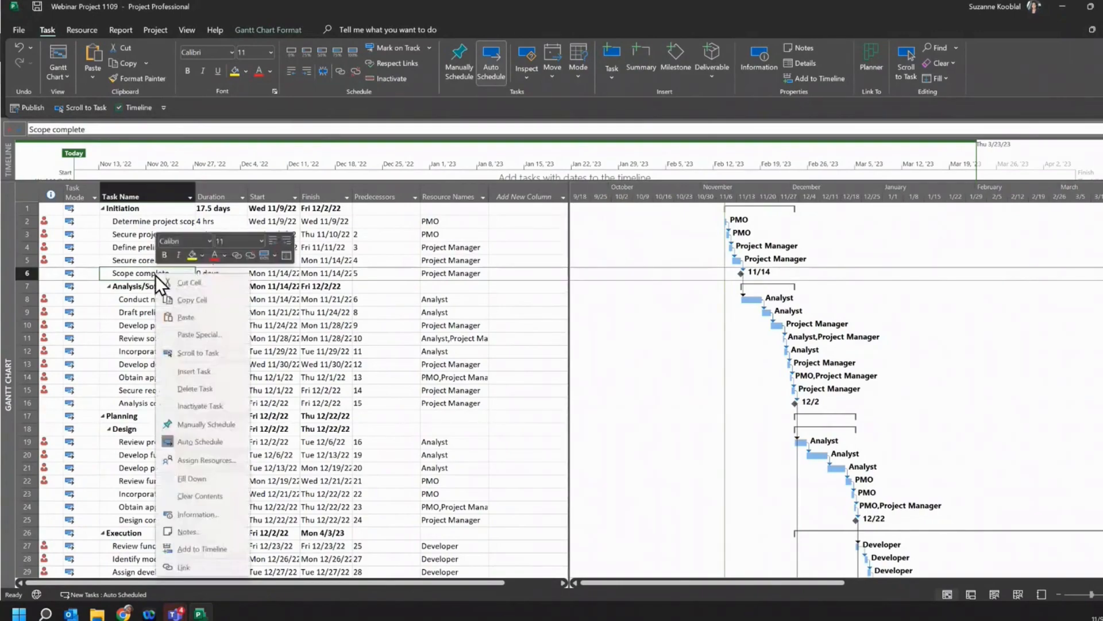
click(164, 254)
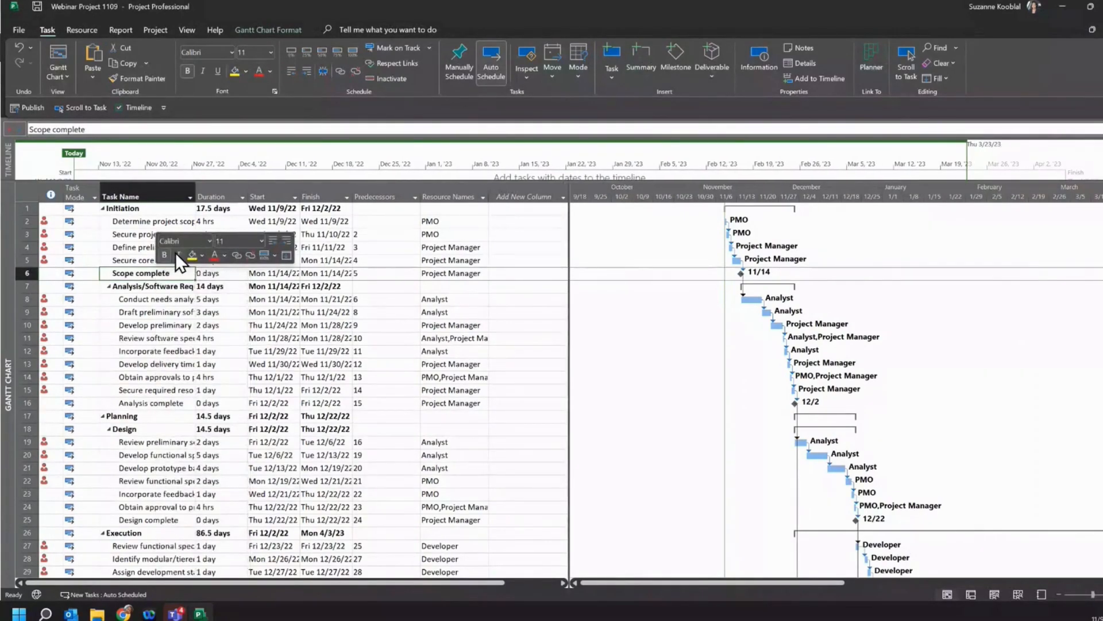
click(194, 254)
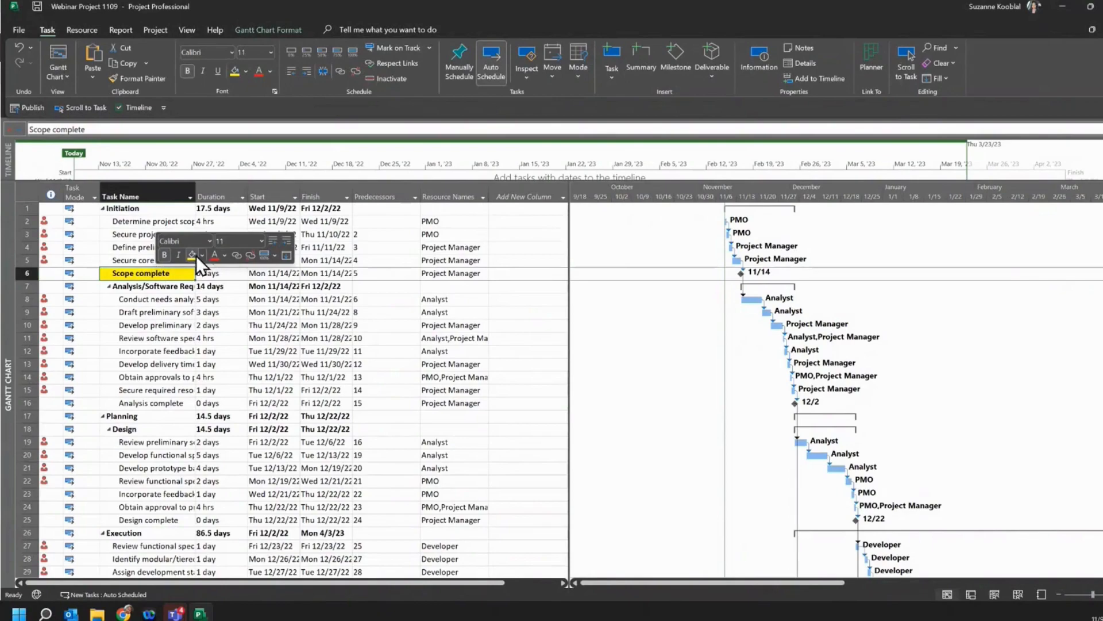
click(88, 325)
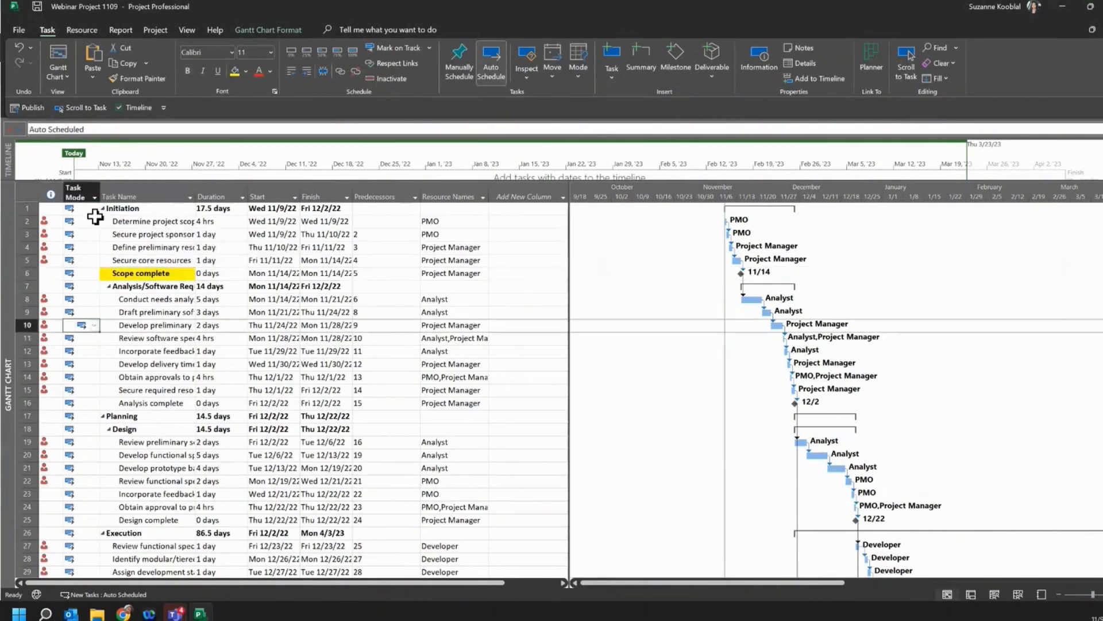
click(17, 43)
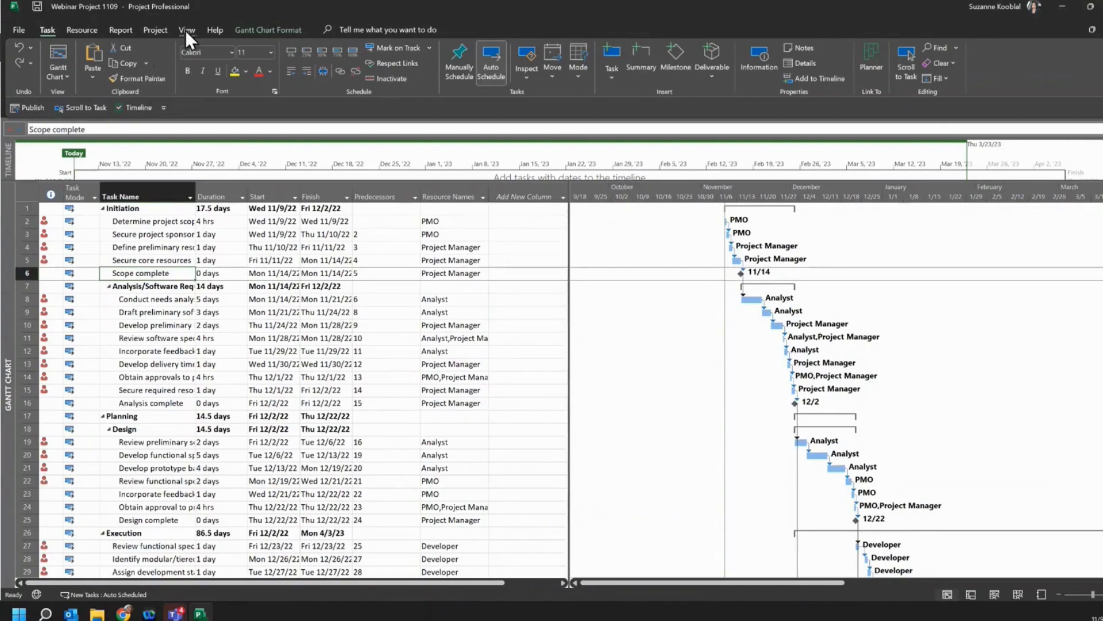
key(ctrl)
Open the Gantt chart's Text Styles settings and choose Milestone Tasks as the item to change.
click(265, 29)
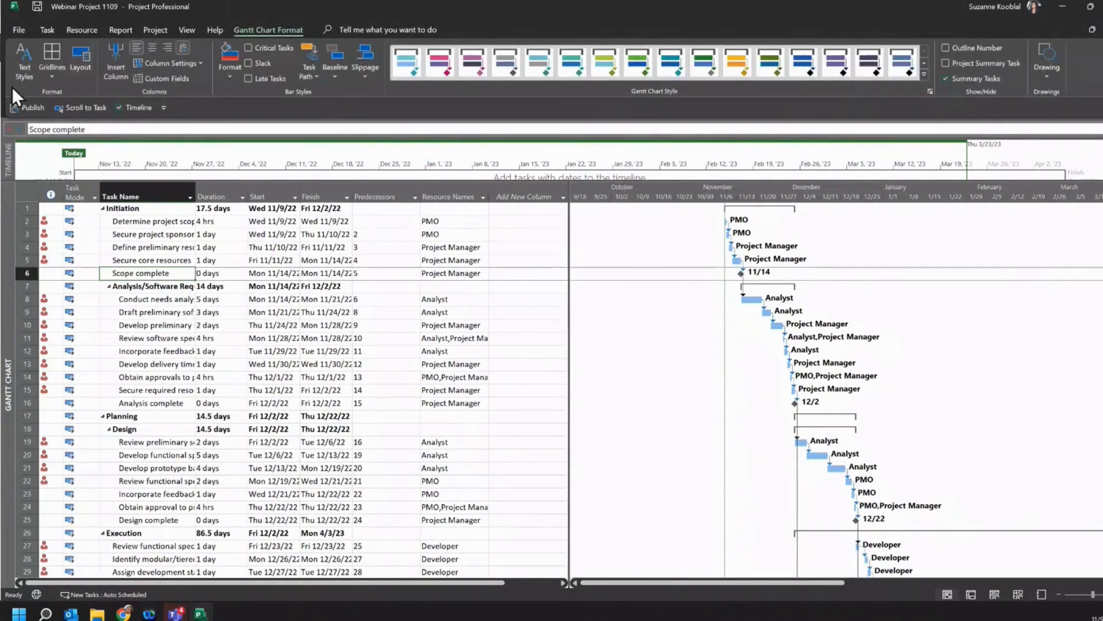
key(ctrl)
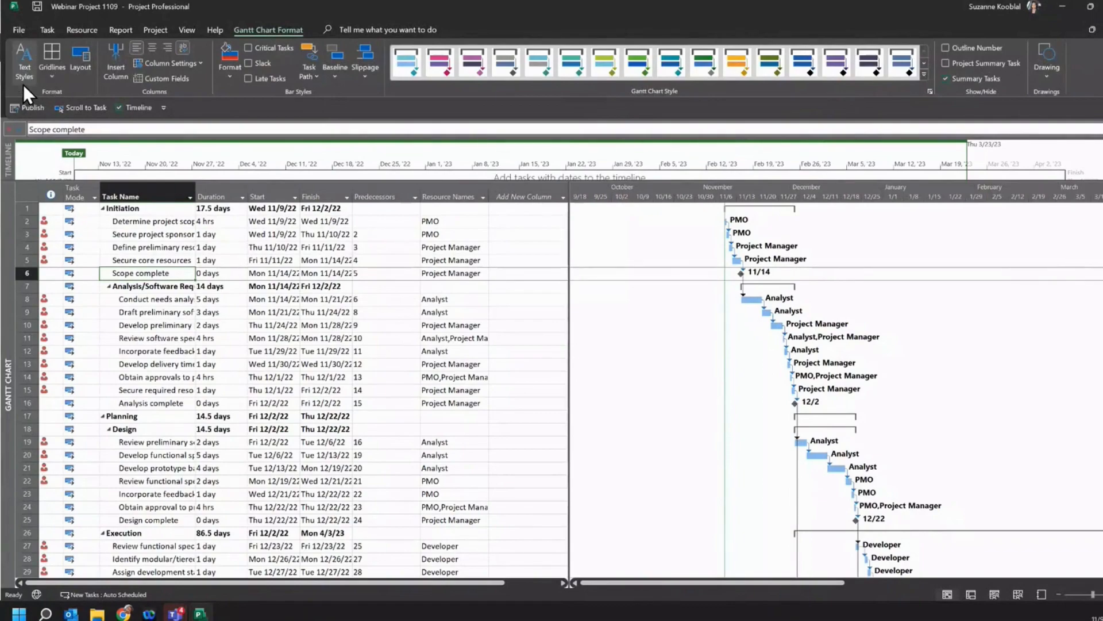
key(ctrl)
key(ctrl)
key(ctrl)
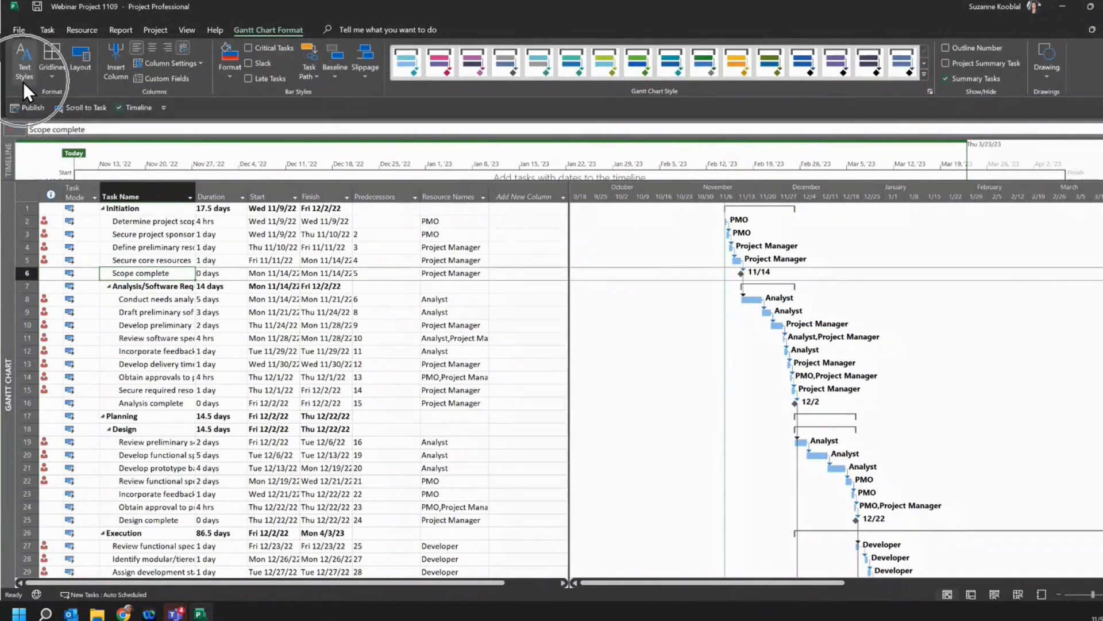
click(23, 80)
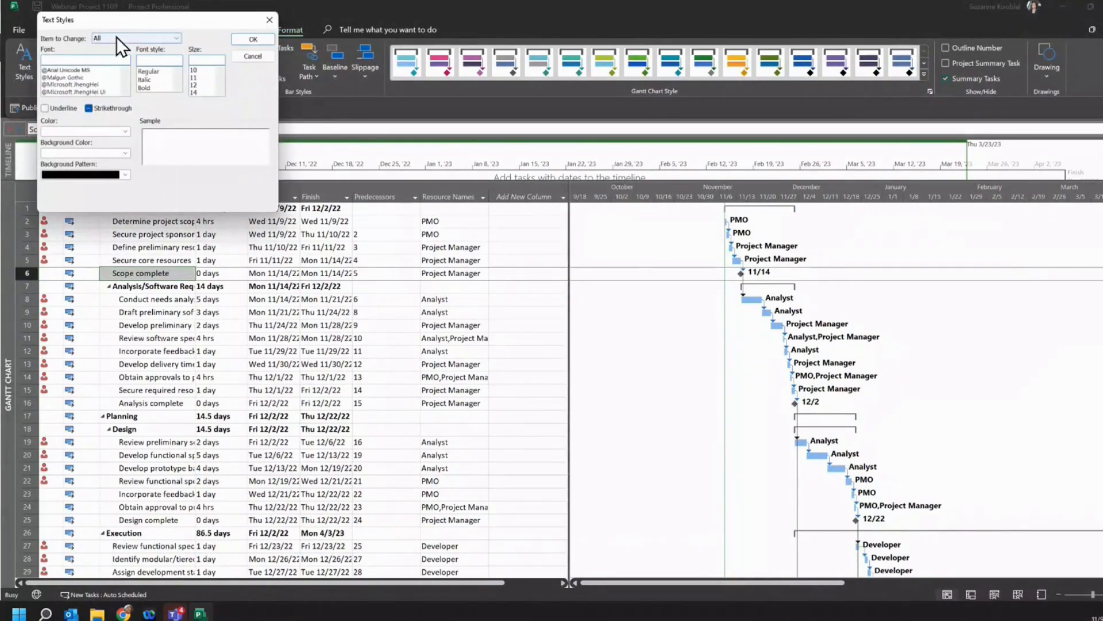
click(176, 39)
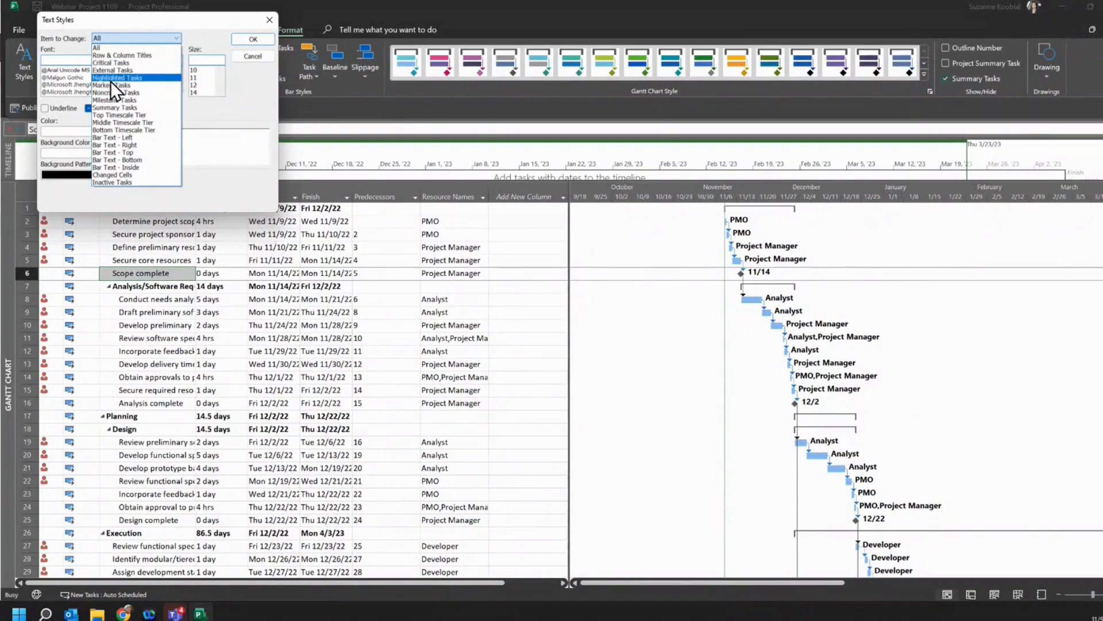
click(115, 101)
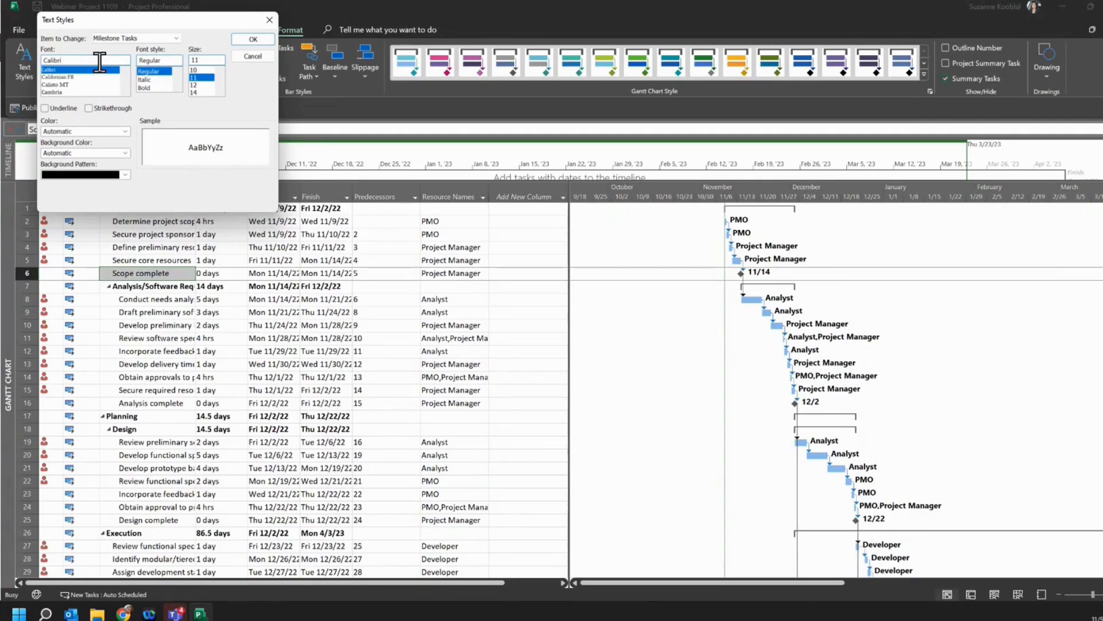
Set the milestone text style to Castellar, Bold, size 16, in purple, and apply it.
click(125, 91)
click(126, 91)
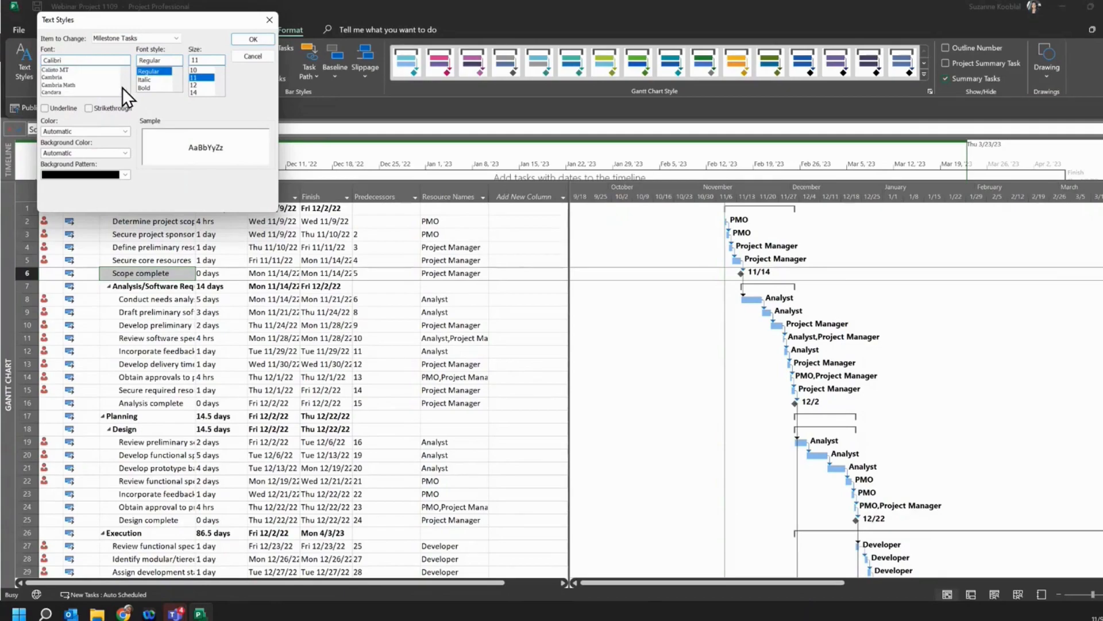
click(126, 92)
click(126, 92)
click(70, 68)
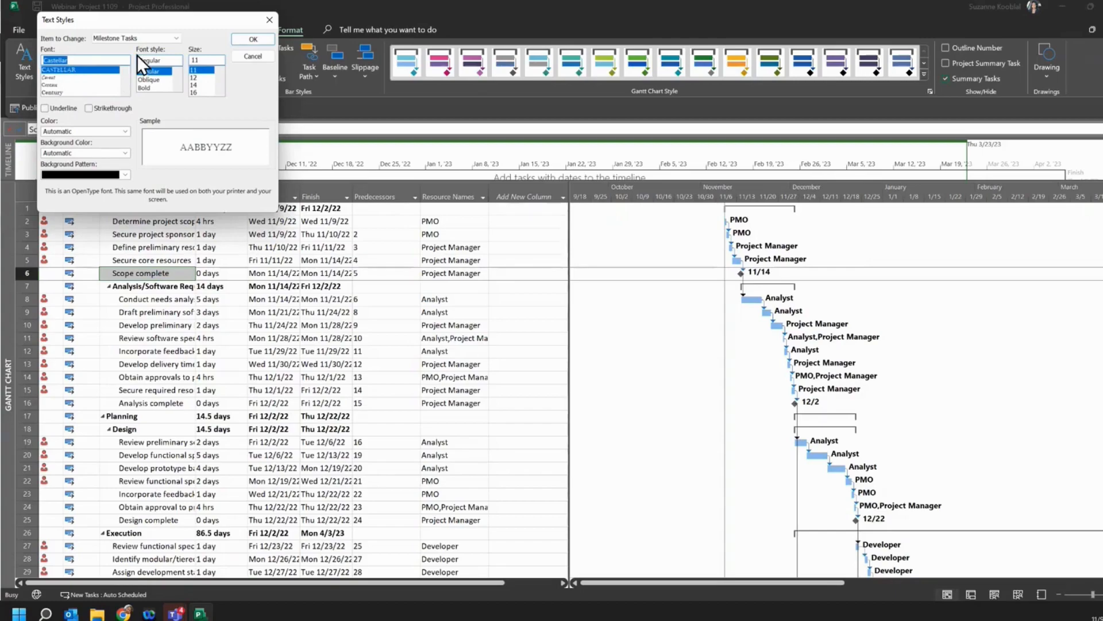
click(160, 89)
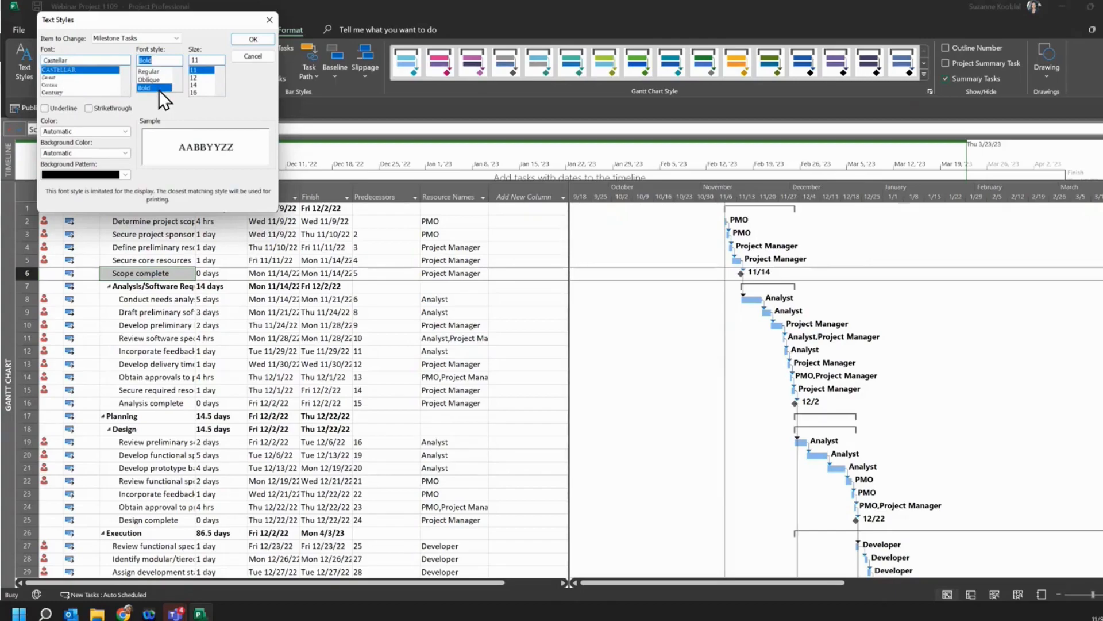
click(205, 93)
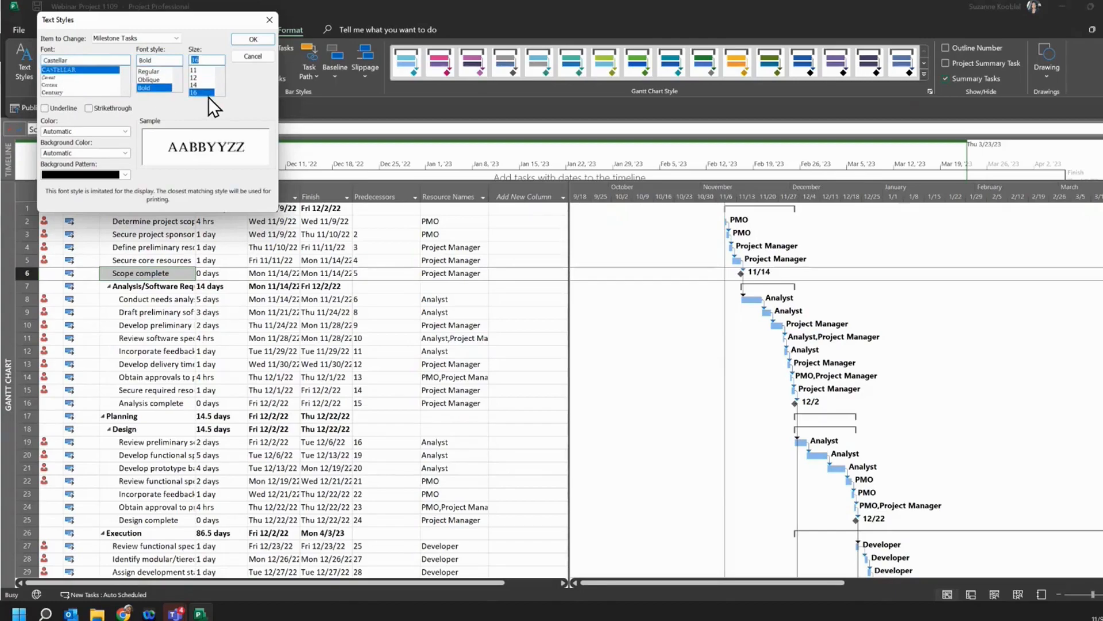
click(125, 132)
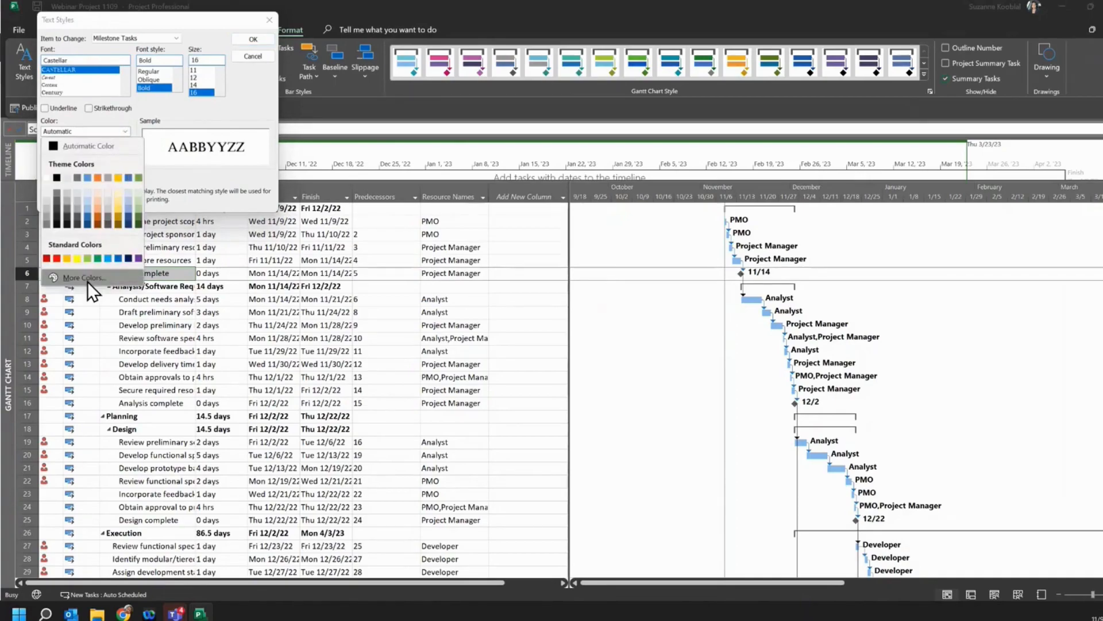
click(139, 258)
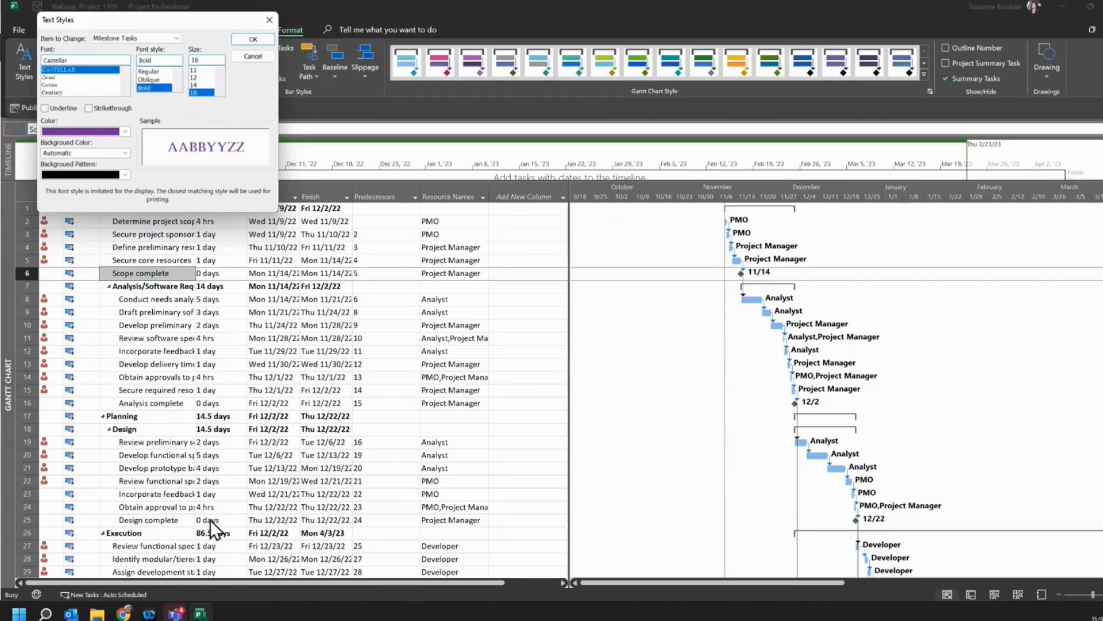
click(247, 38)
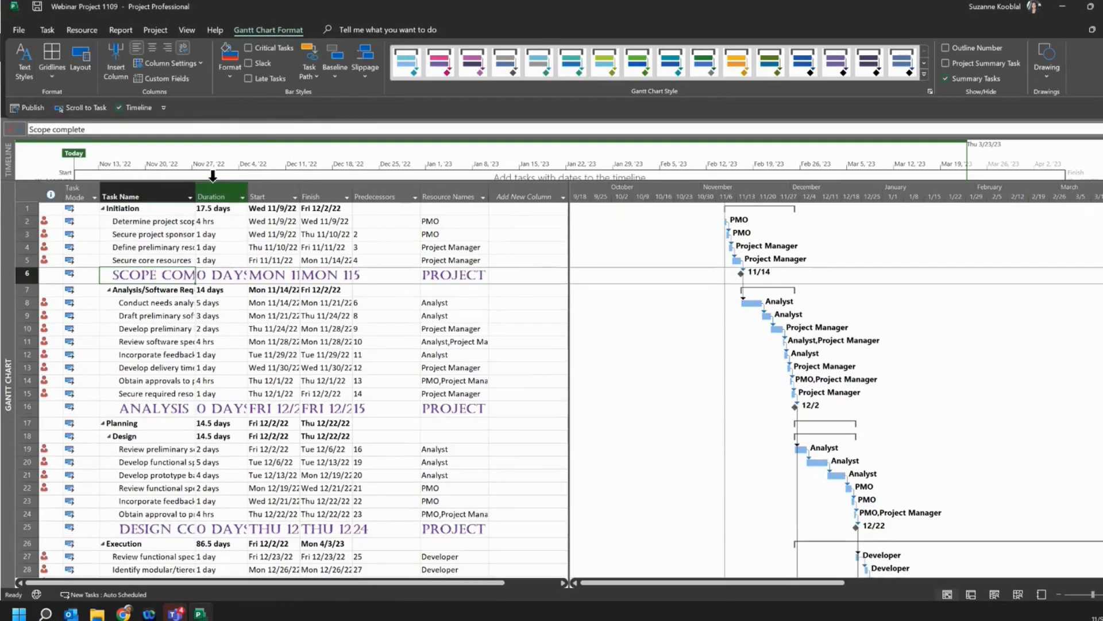
Fit the Task Name column to its longest entry and review the milestone rows down to the end of the project.
double_click(195, 190)
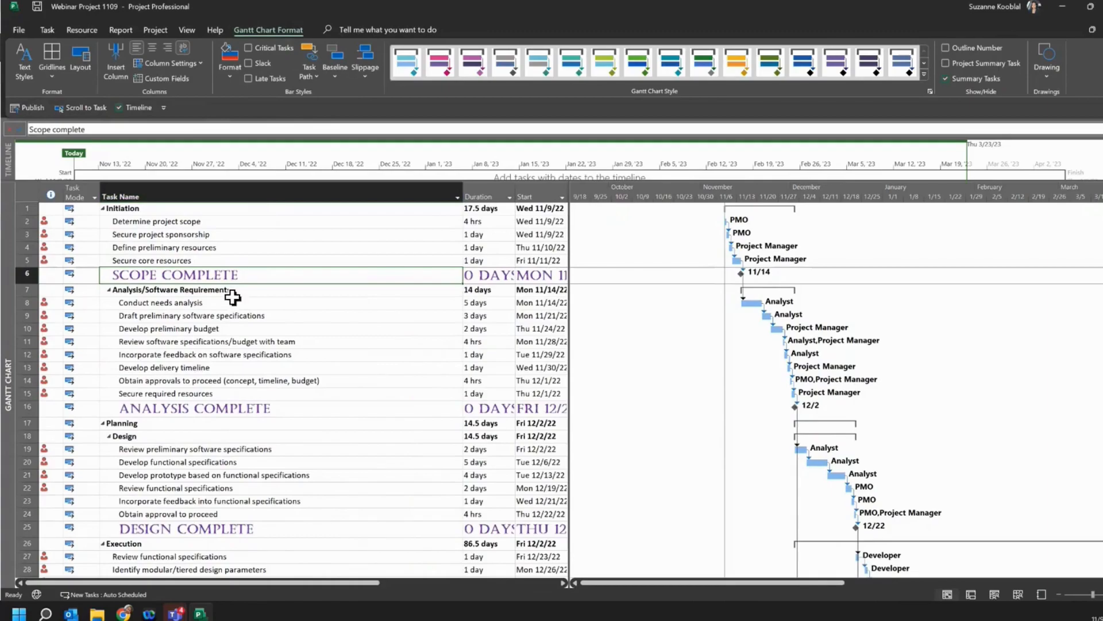
scroll(251, 426, down, 6)
scroll(251, 426, down, 8)
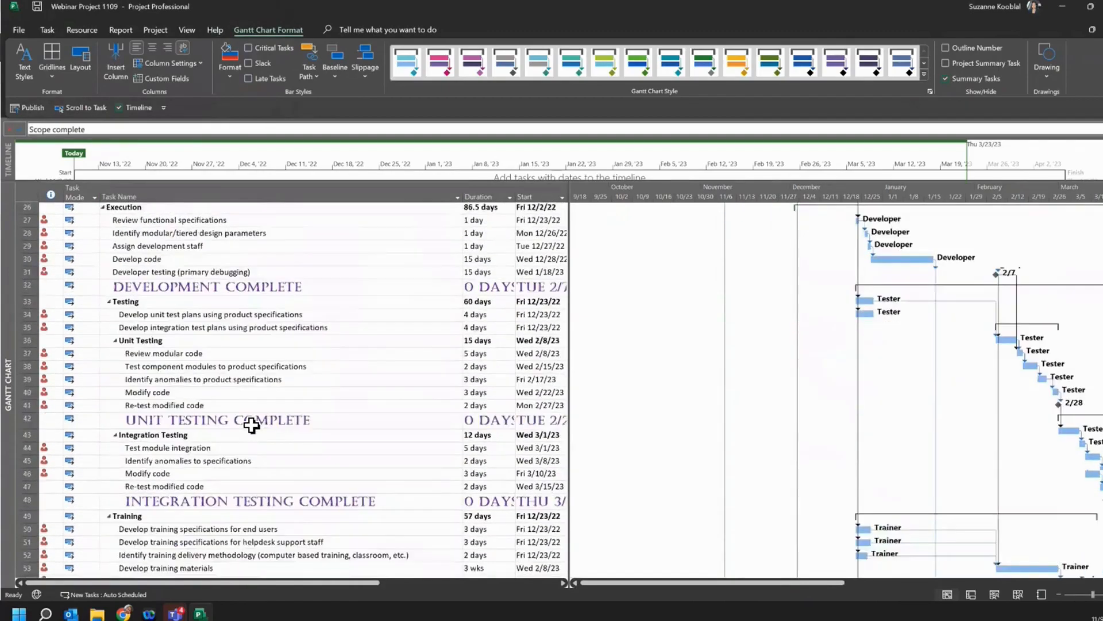
scroll(251, 426, down, 8)
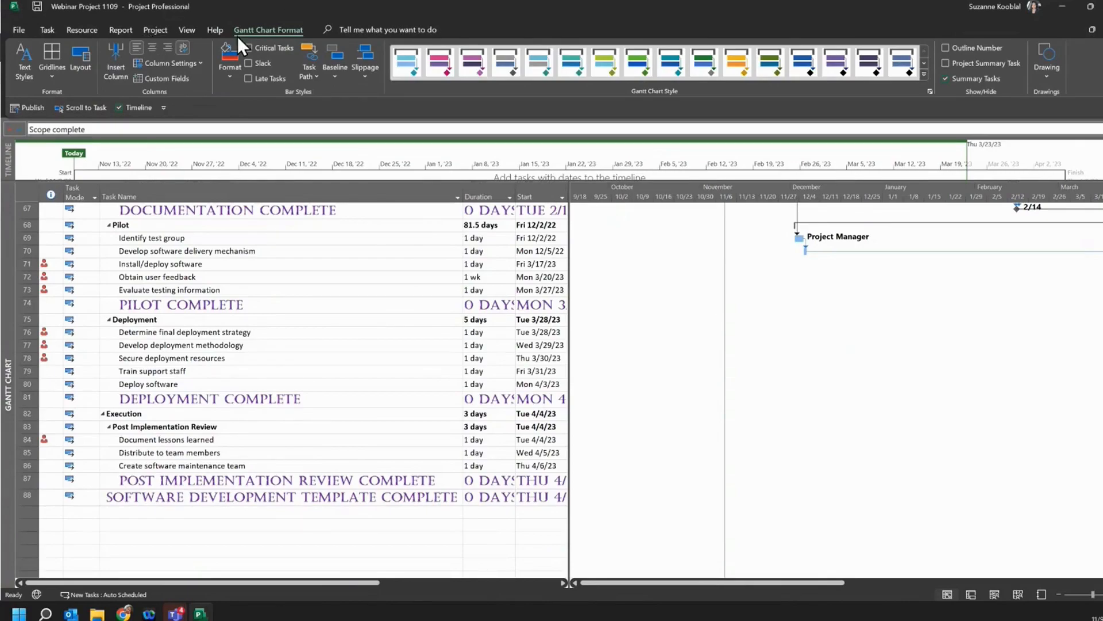
Examine which items can be restyled in Text Styles, and close the dialog without changes.
click(25, 61)
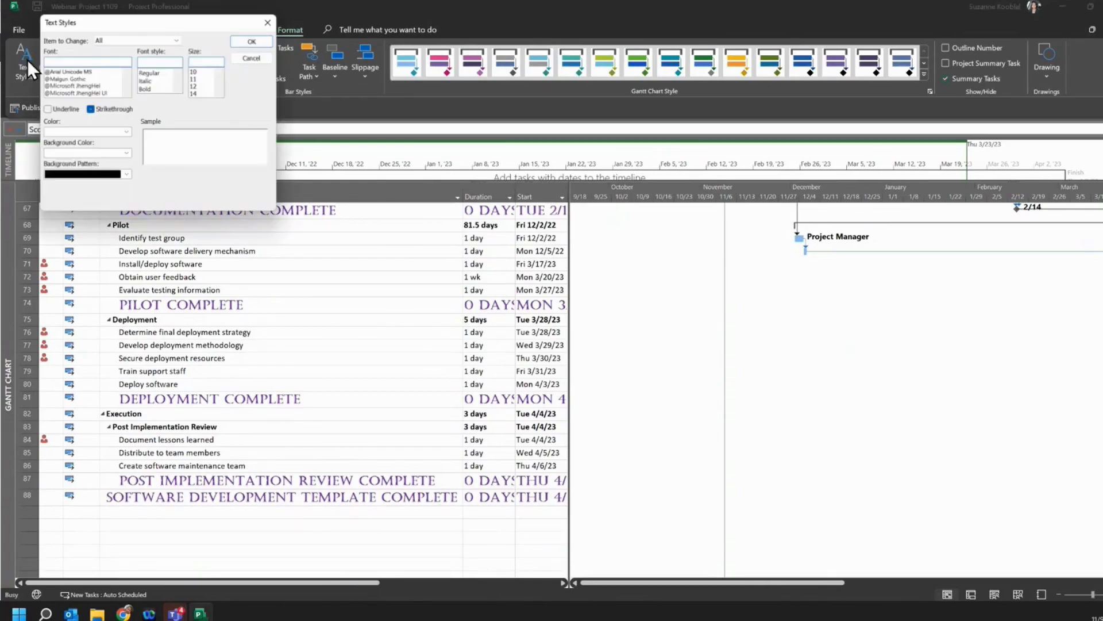
click(177, 39)
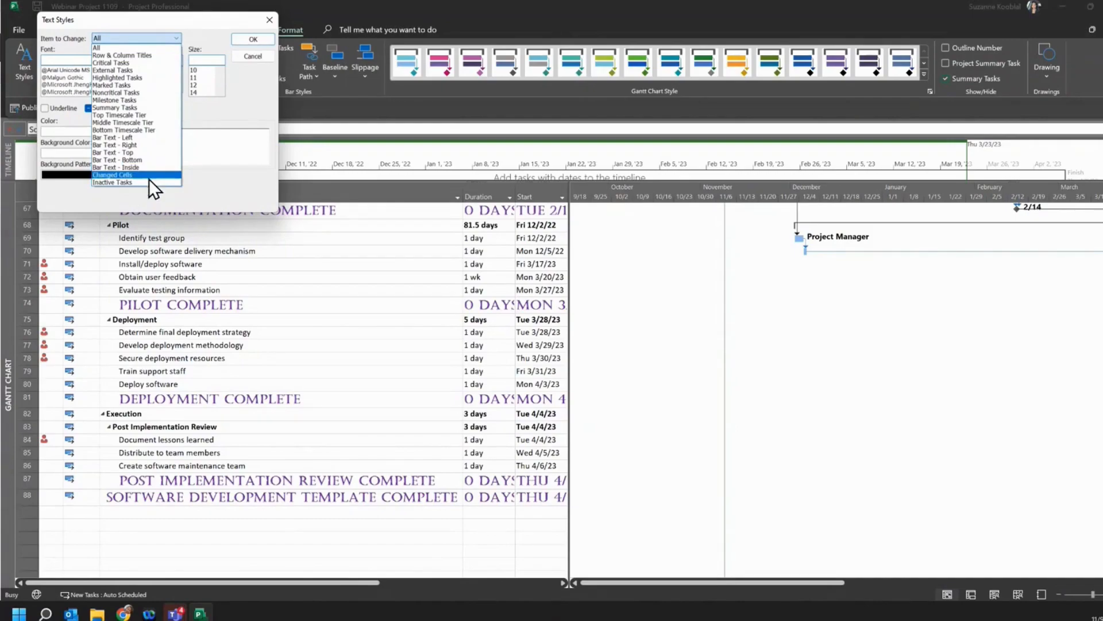
click(340, 100)
click(248, 57)
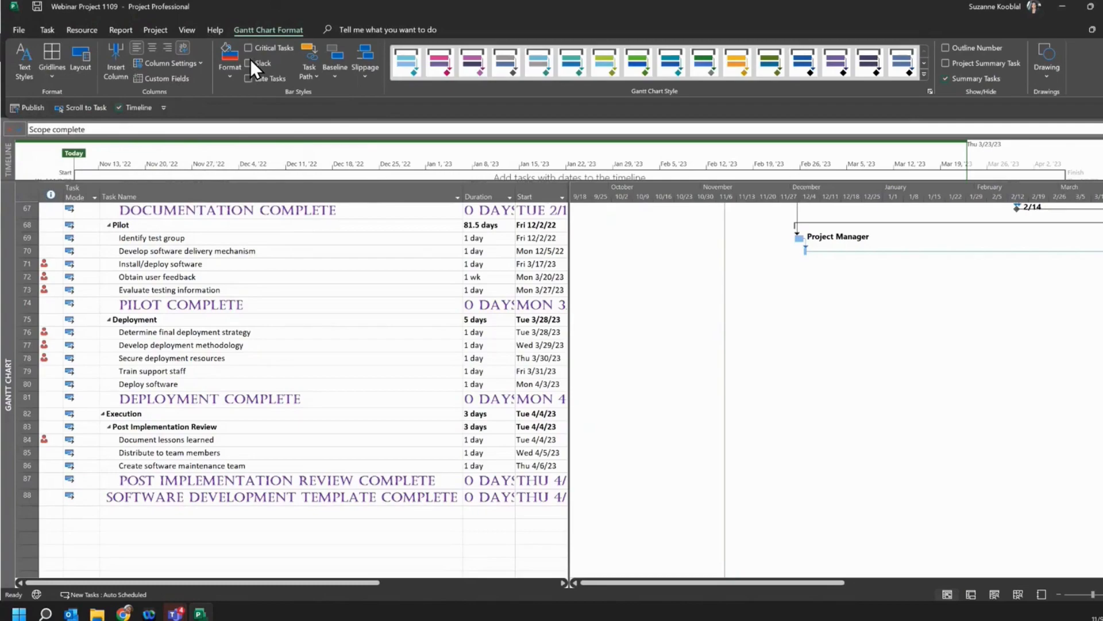
Undo the Task Name column resizing and the milestone text style change.
click(47, 27)
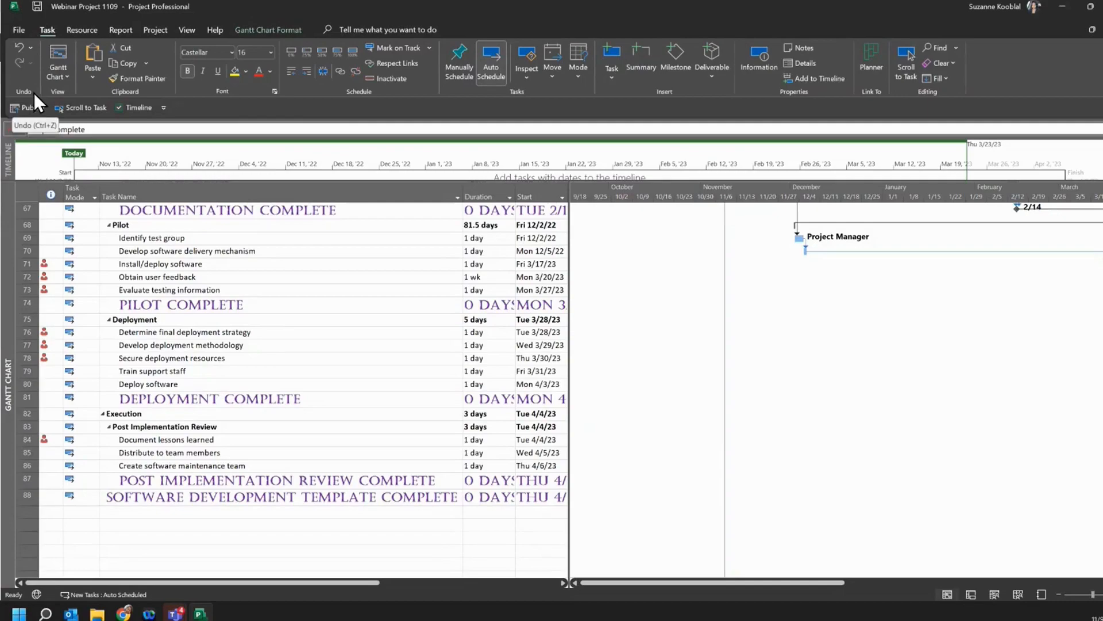
click(17, 47)
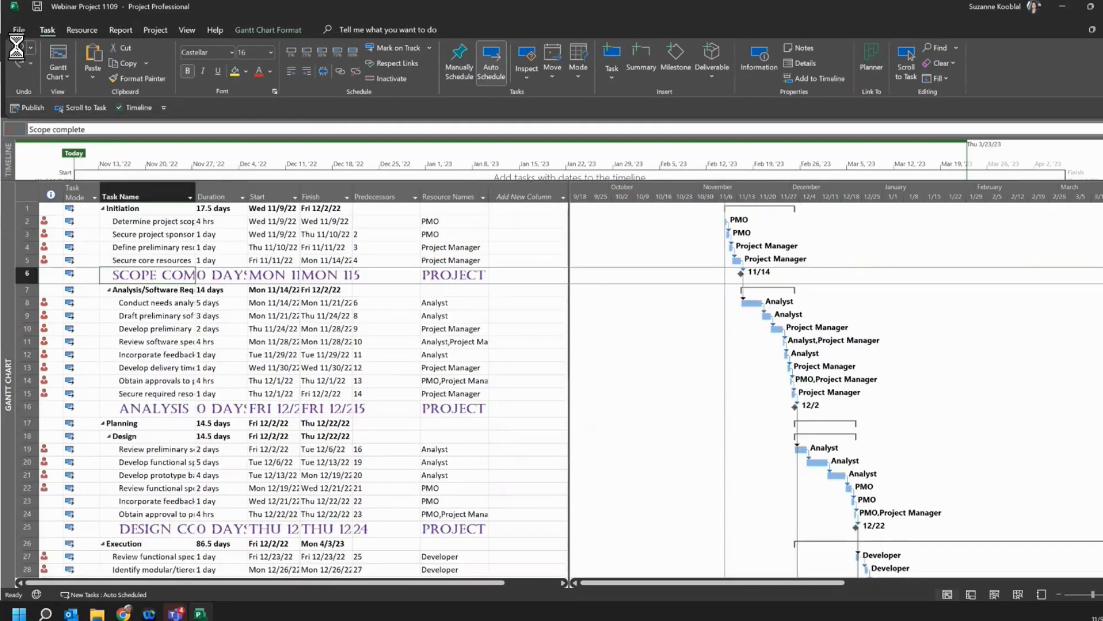
click(18, 47)
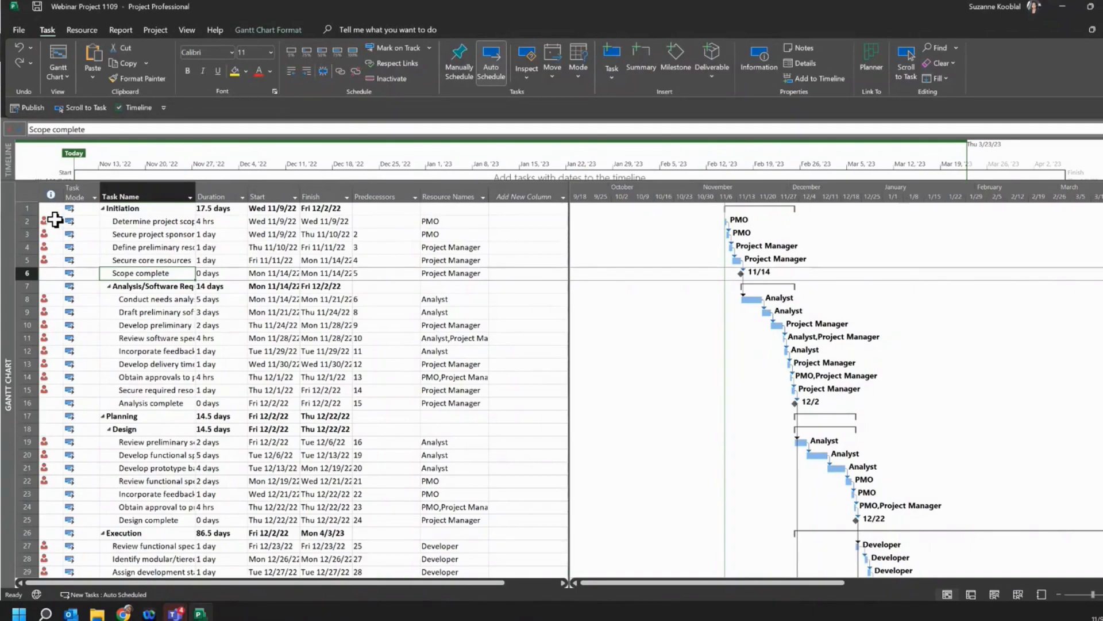
drag(62, 191, 103, 191)
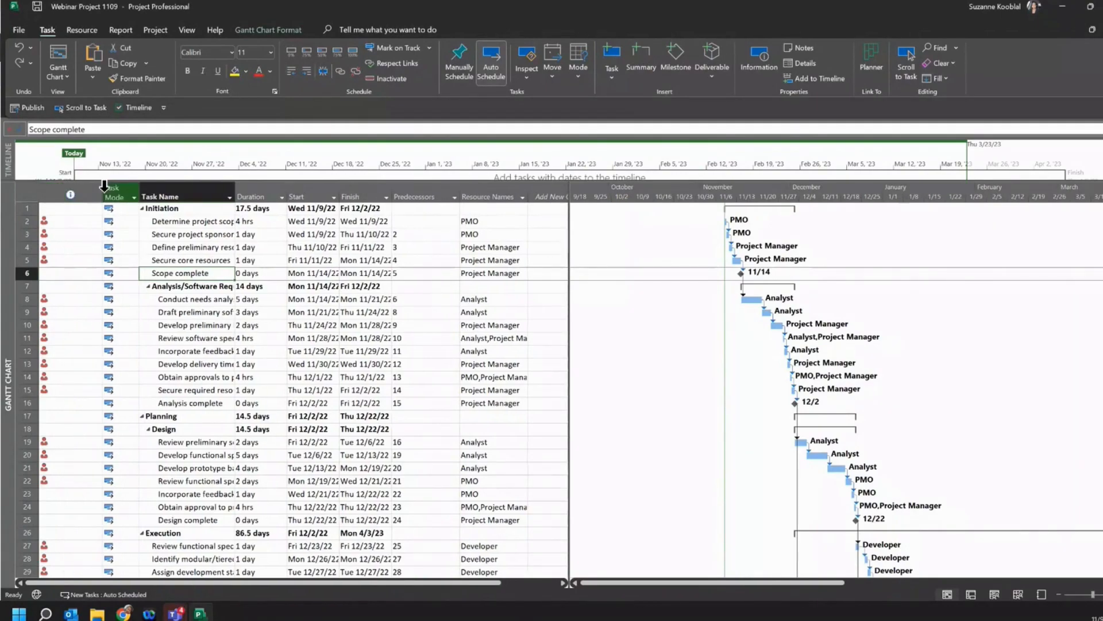
right_click(62, 223)
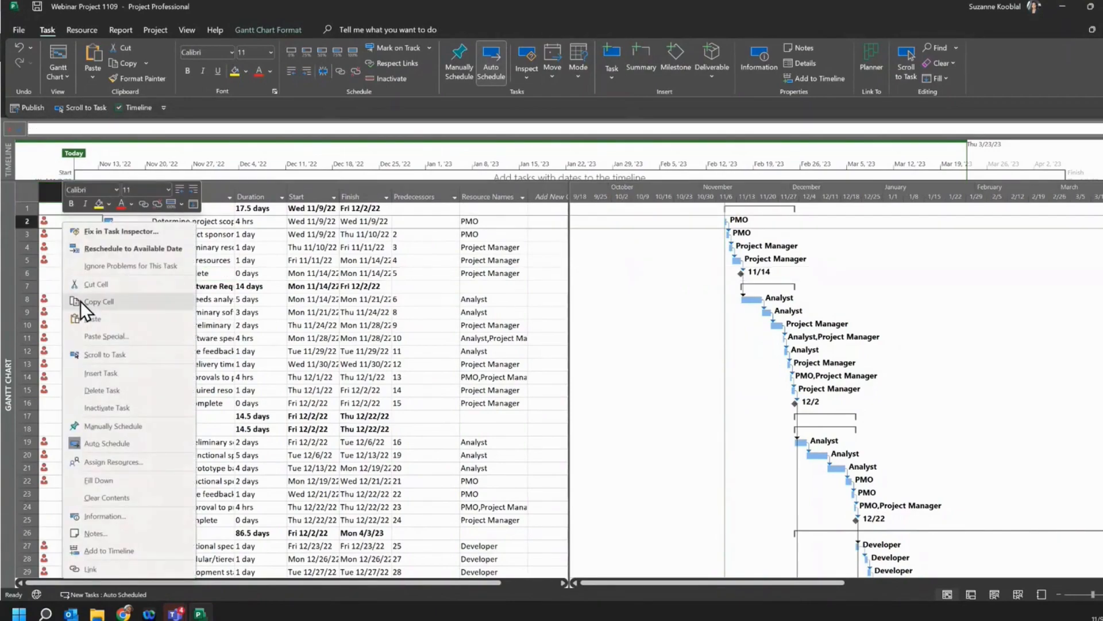
click(96, 570)
key(ctrl)
key(ctrl)
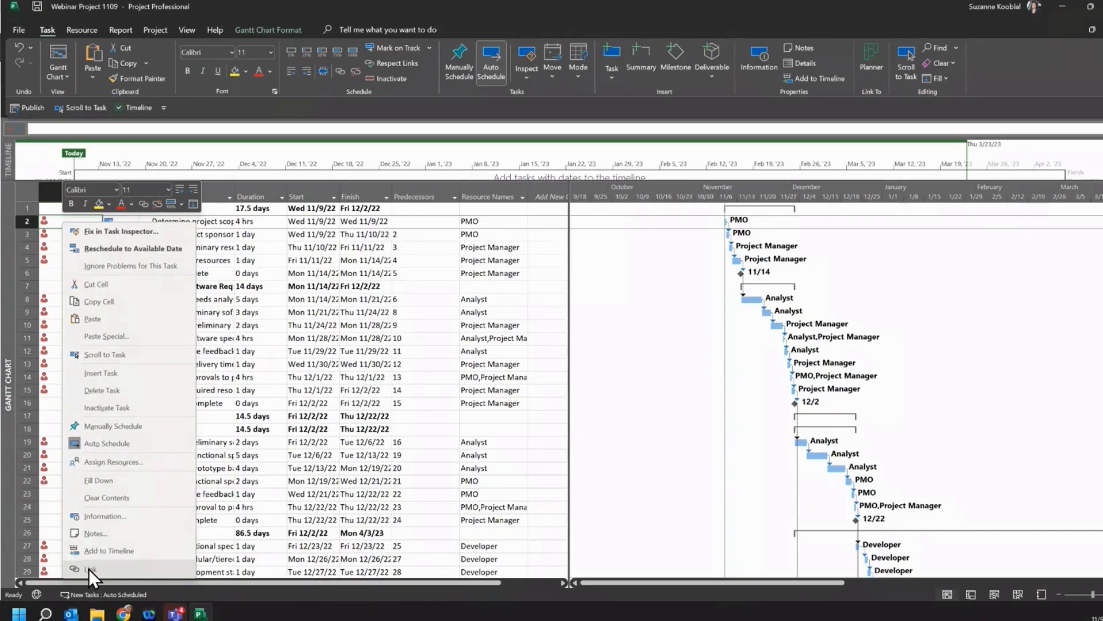
click(88, 568)
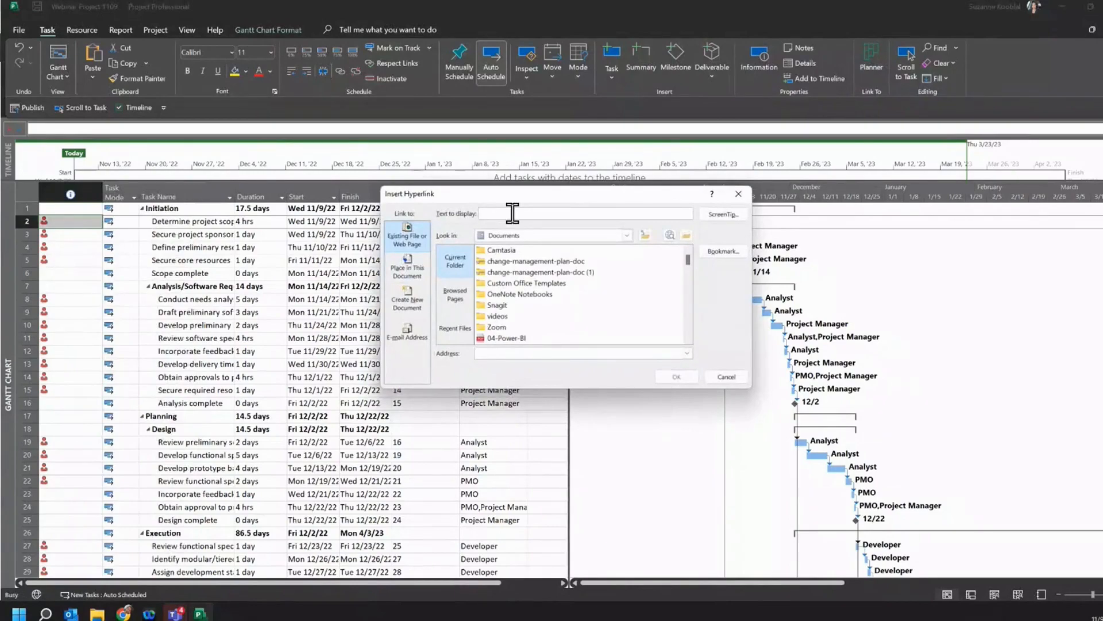
text(LINK)
text(www)
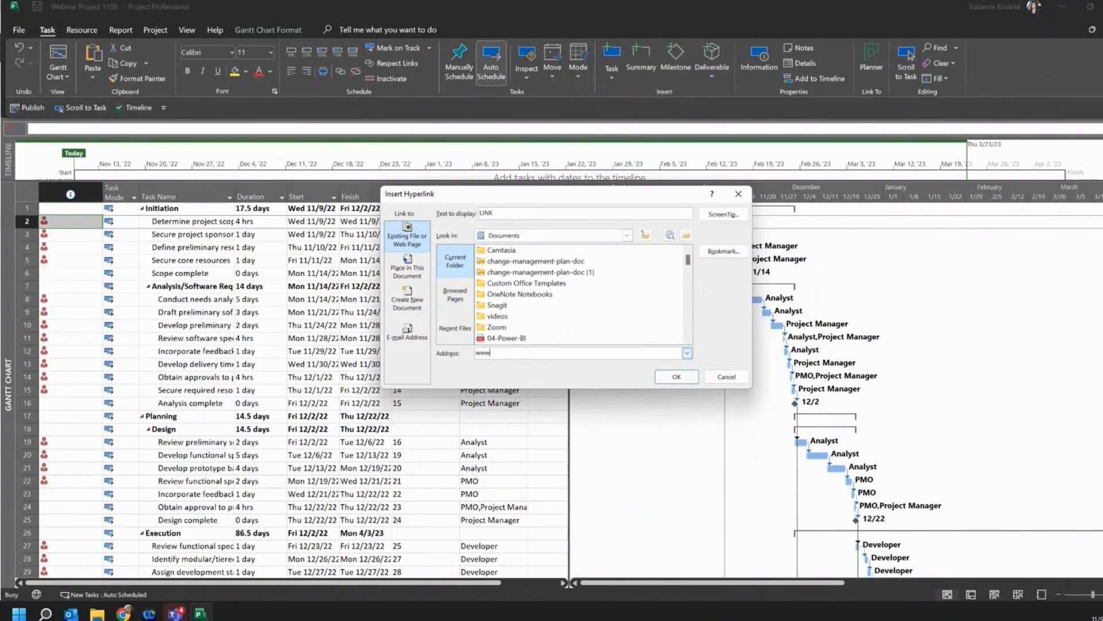
text(.youtube.com)
click(676, 378)
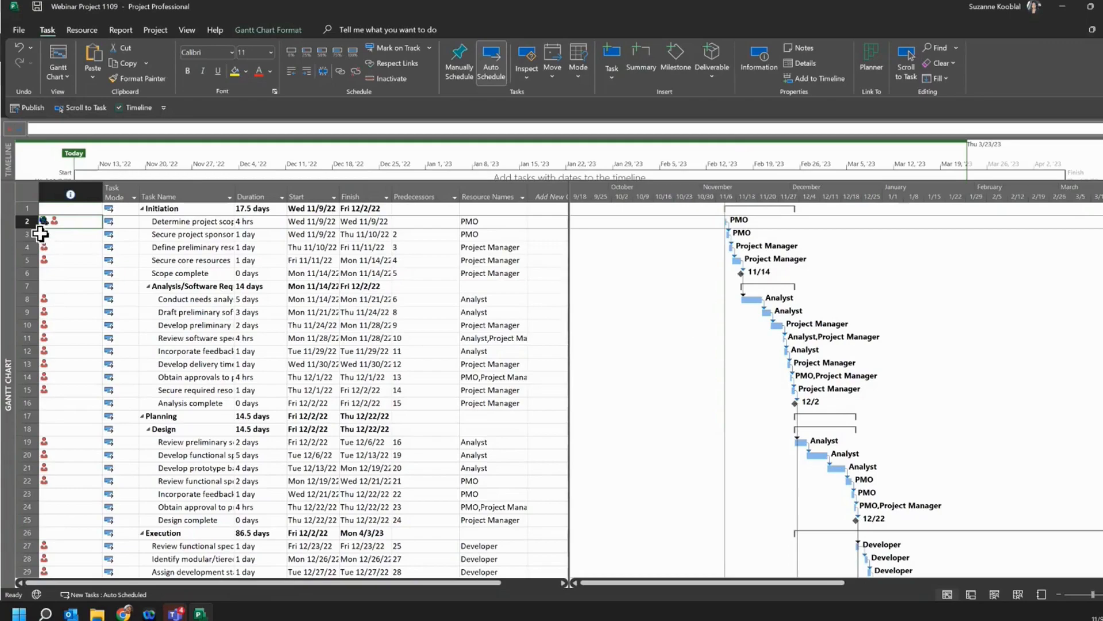
Inspect the hyperlink indicator and its tooltip on the Determine project scope task.
mouse_move(47, 226)
key(ctrl)
key(ctrl)
key(ctrl)
key(ctrl)
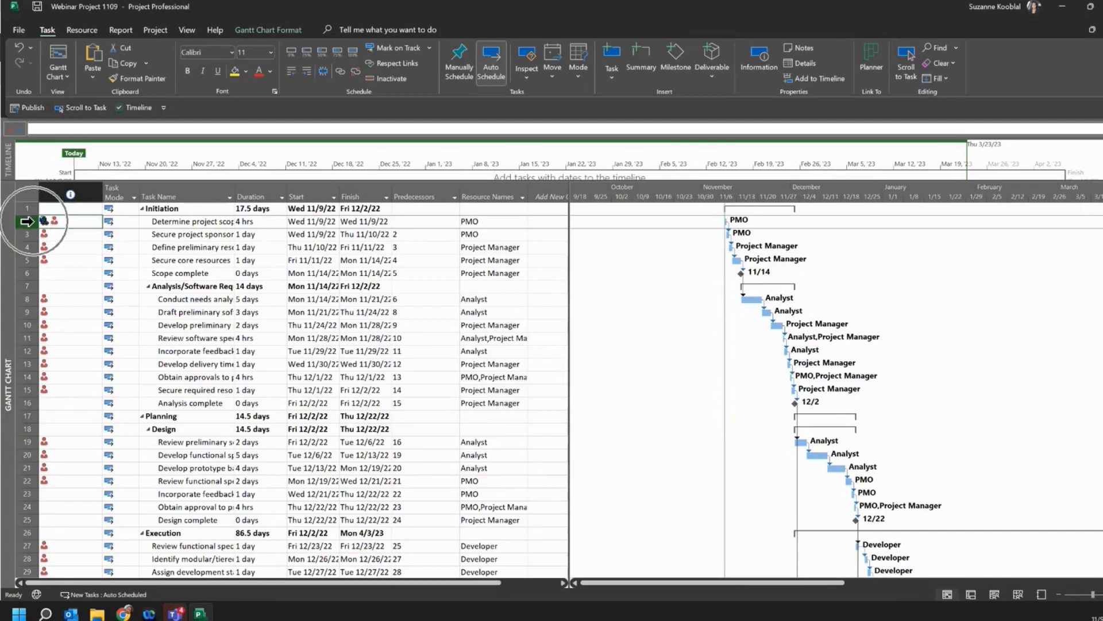
key(ctrl)
key(ctrl)
key(ctrl)
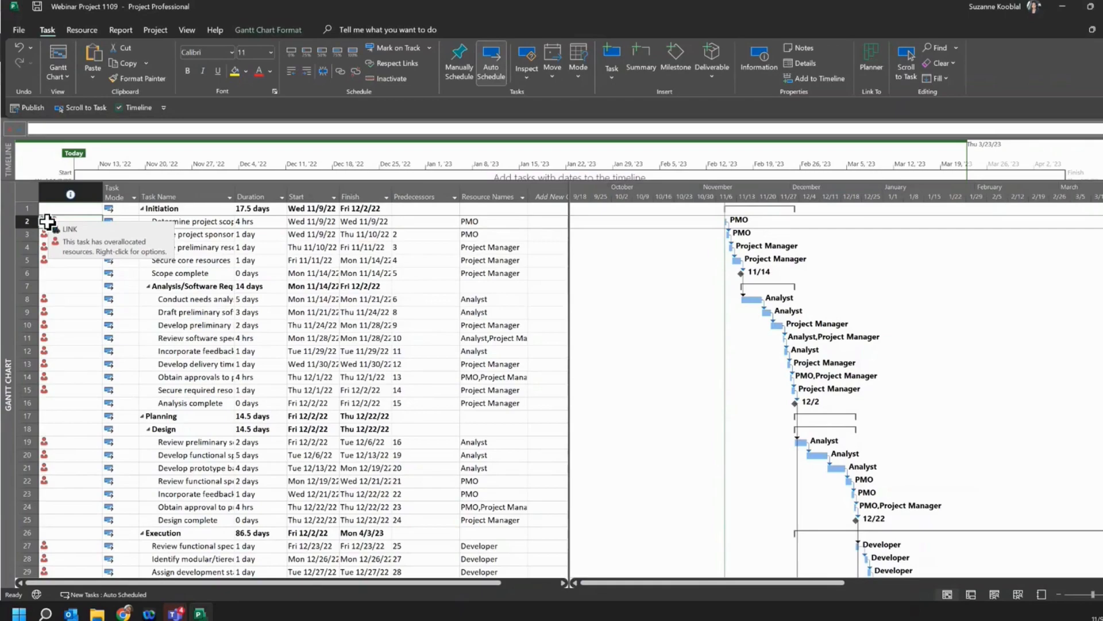
Examine the browsed pages available as hyperlink targets for task 4, and close Insert Hyperlink without adding a link.
right_click(67, 247)
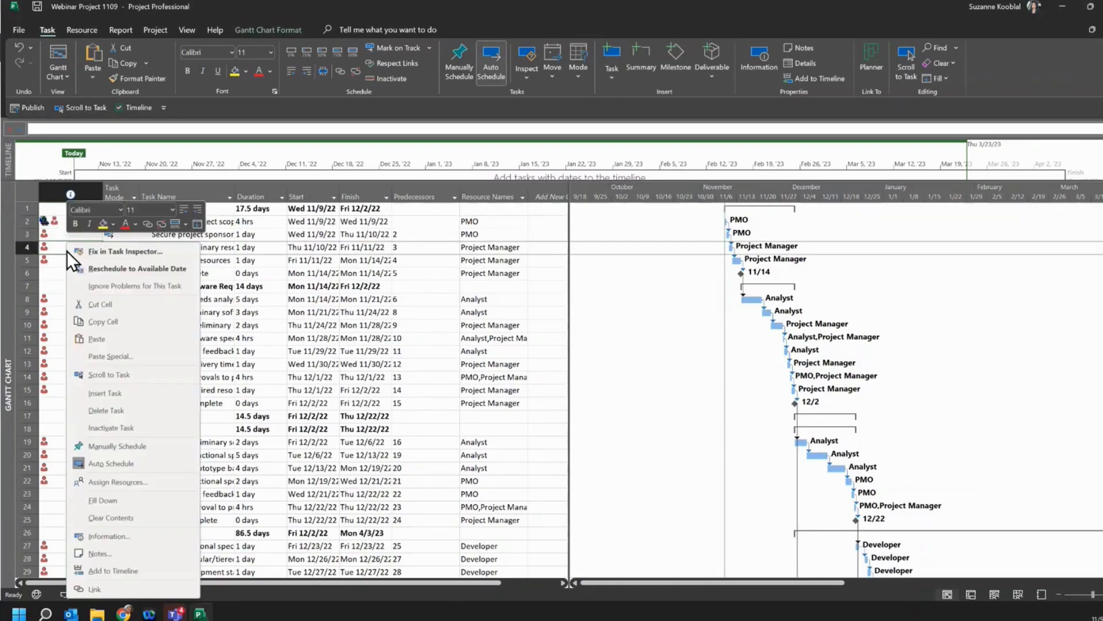
click(94, 589)
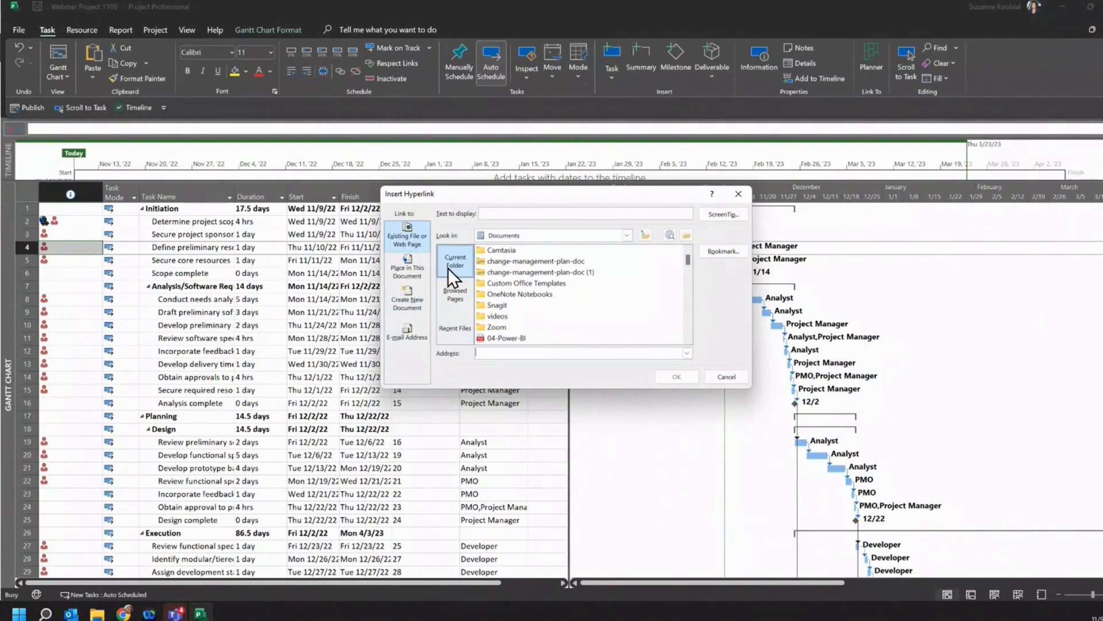
click(452, 293)
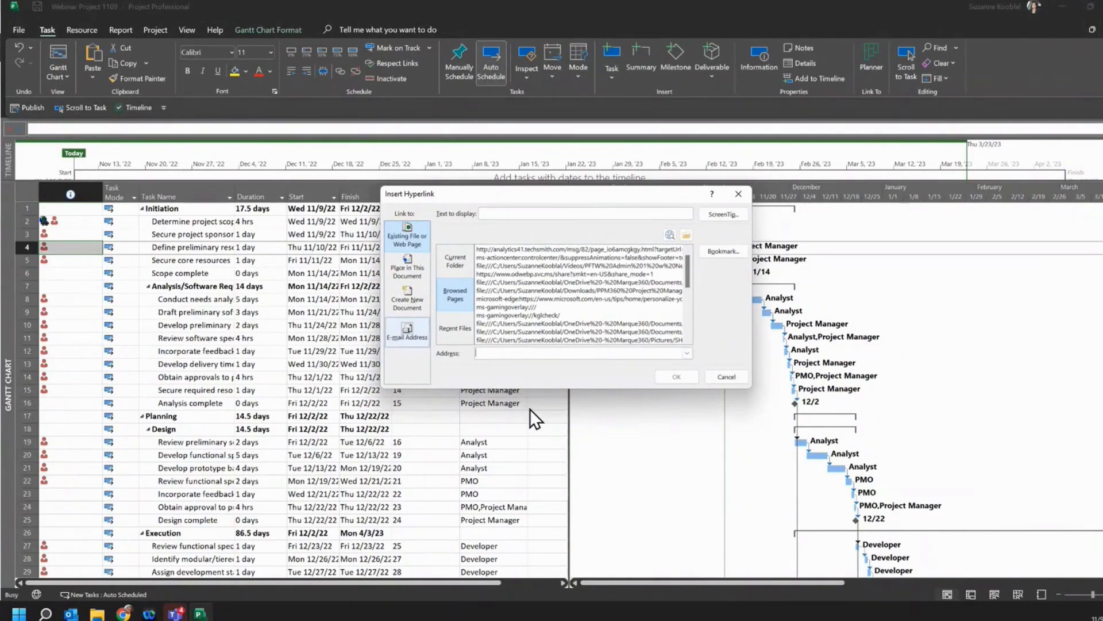
click(744, 379)
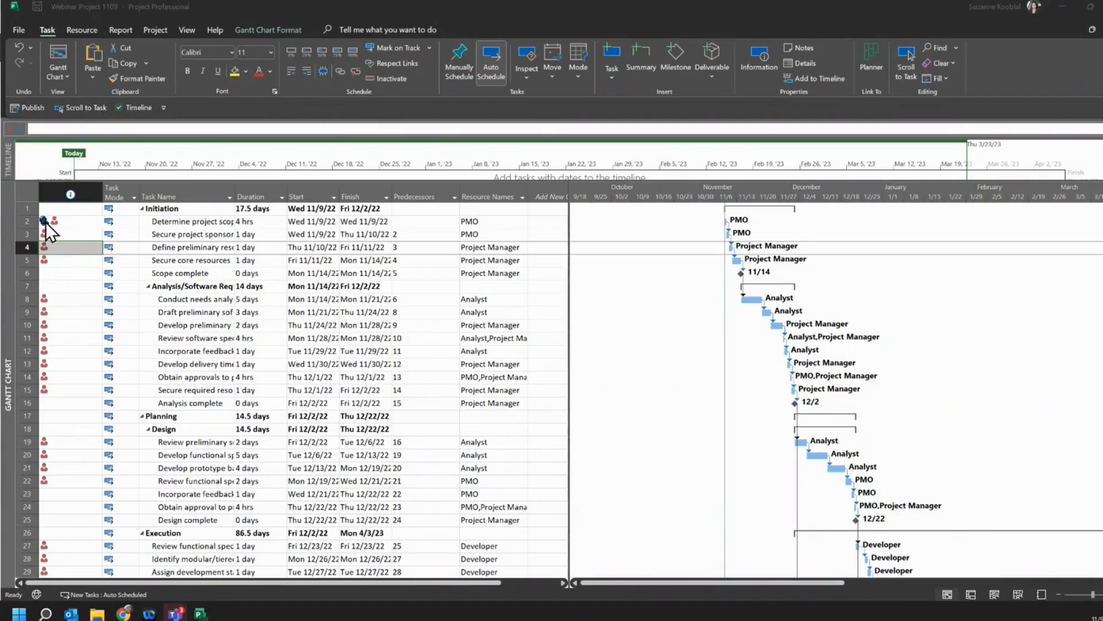
Switch to the Chrome window, close the YouTube tab, and return to Webinar Project 1109 in Project Professional.
key(alt+Tab)
key(alt+Tab)
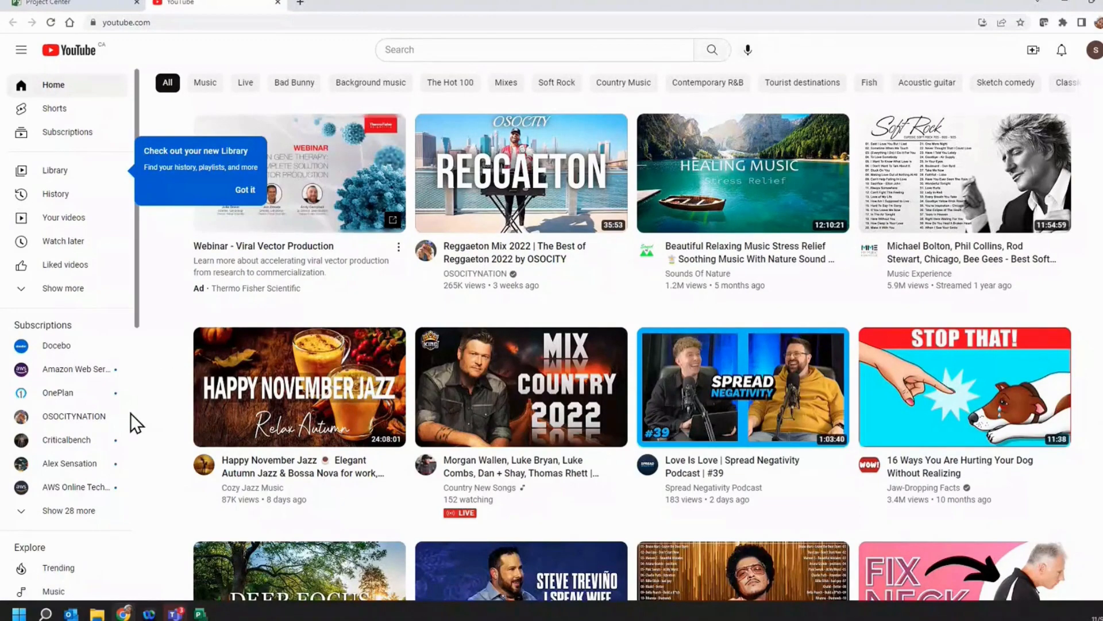
click(278, 3)
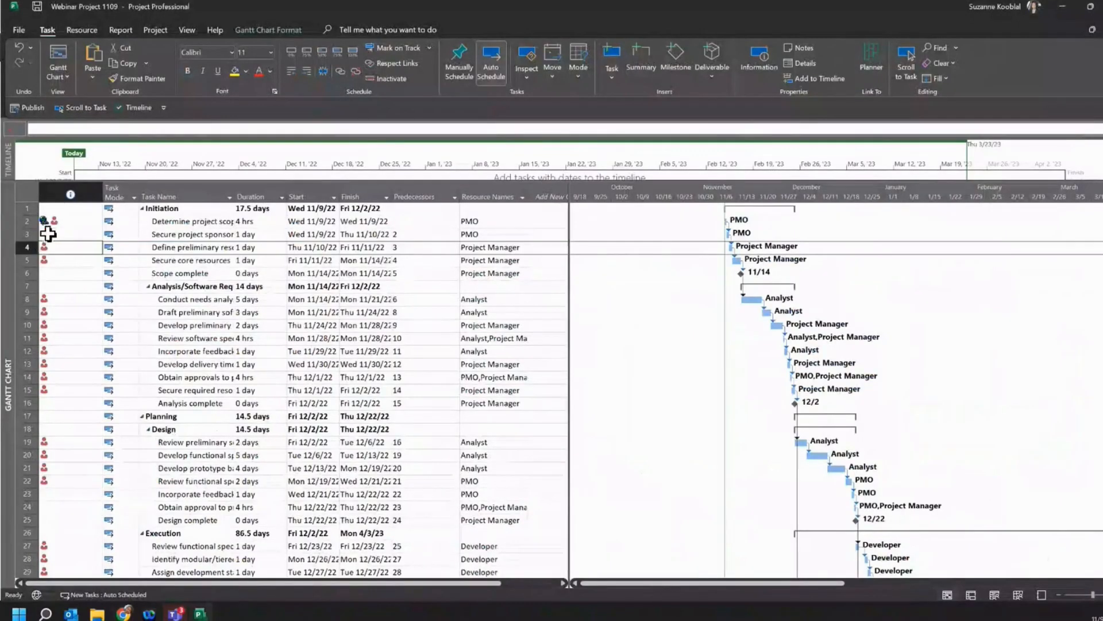
mouse_move(45, 224)
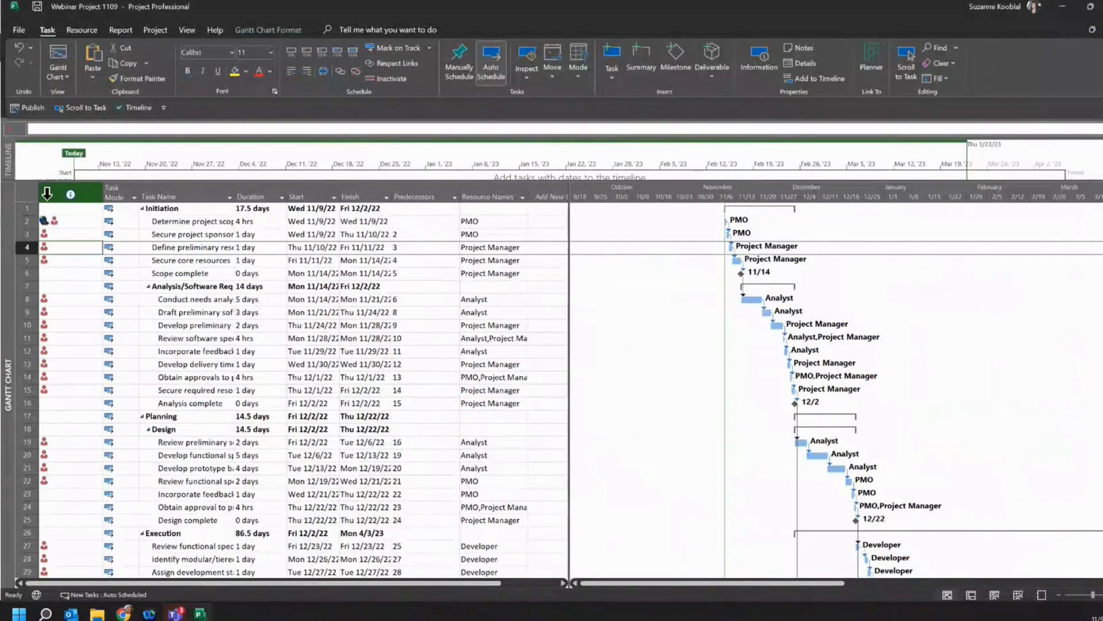
Widen the task table area and add an ID column after Resource Names.
drag(569, 363, 848, 363)
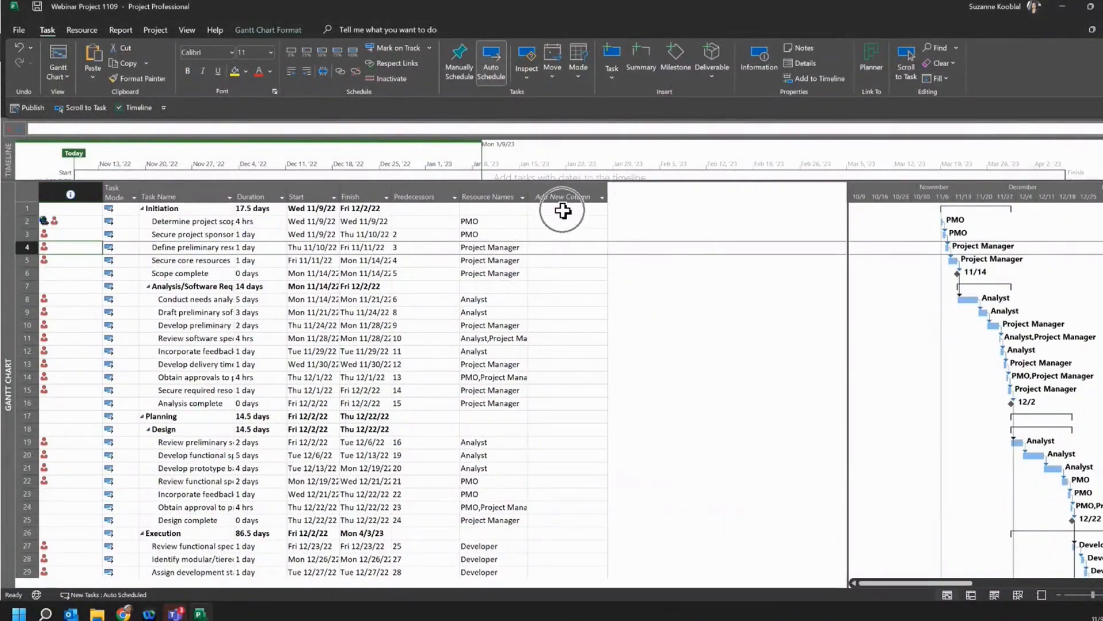
click(598, 199)
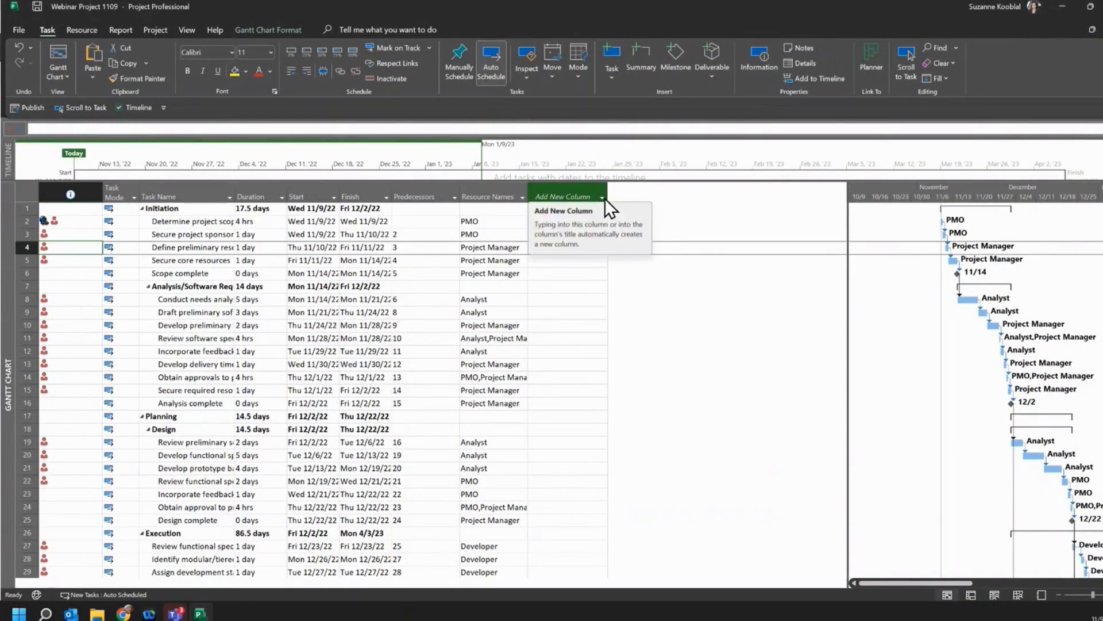
click(604, 198)
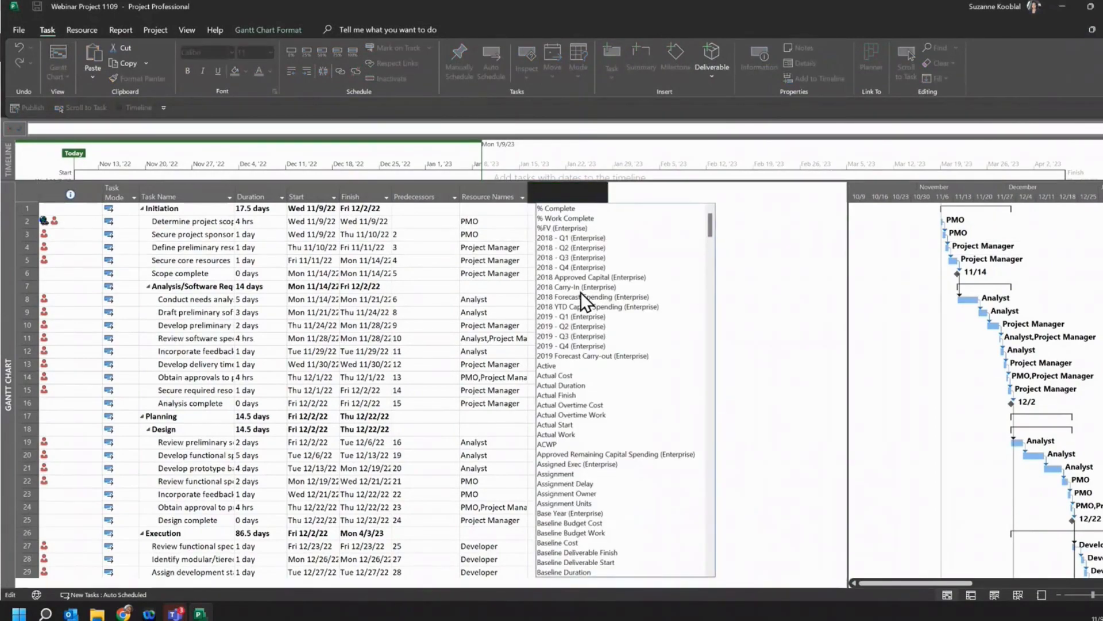
text(I)
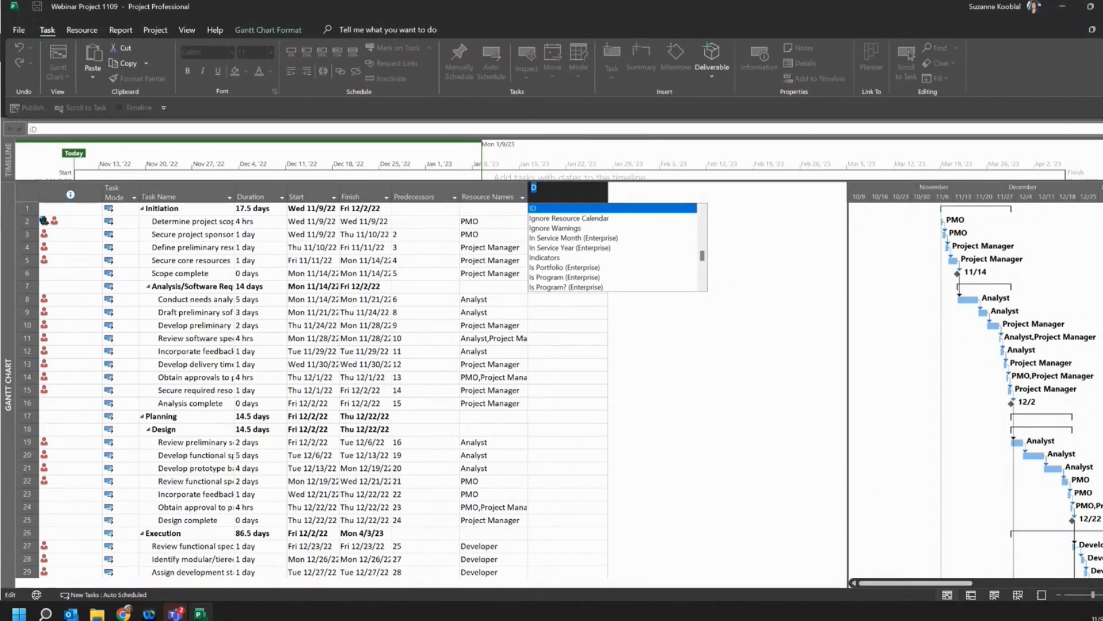
key(Escape)
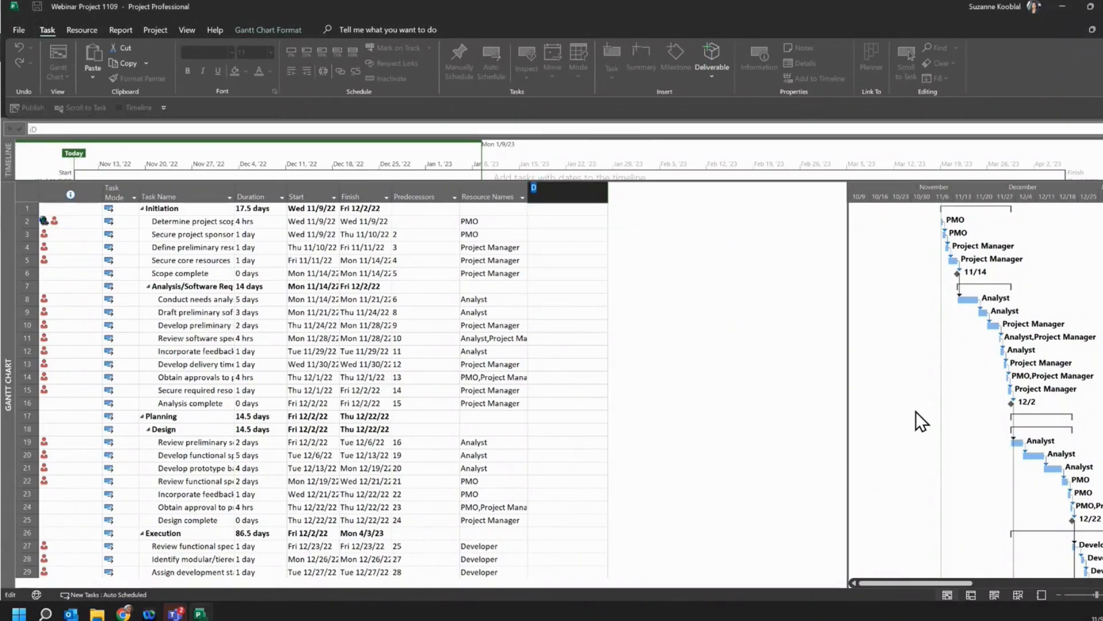
double_click(849, 361)
click(589, 401)
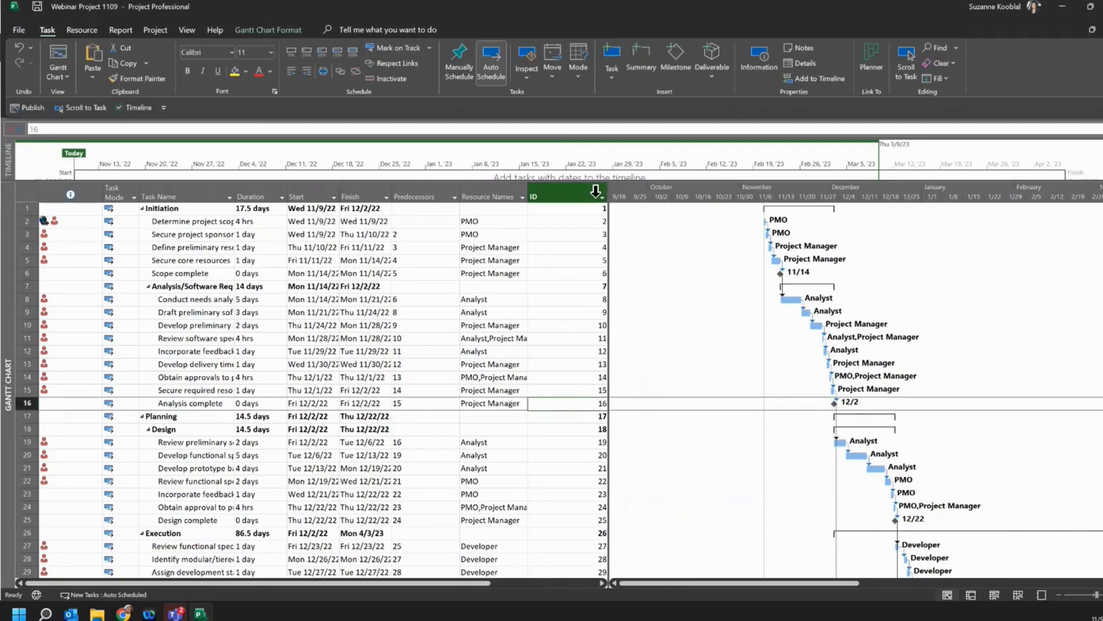
Hide the ID column in the task table.
click(577, 196)
right_click(579, 194)
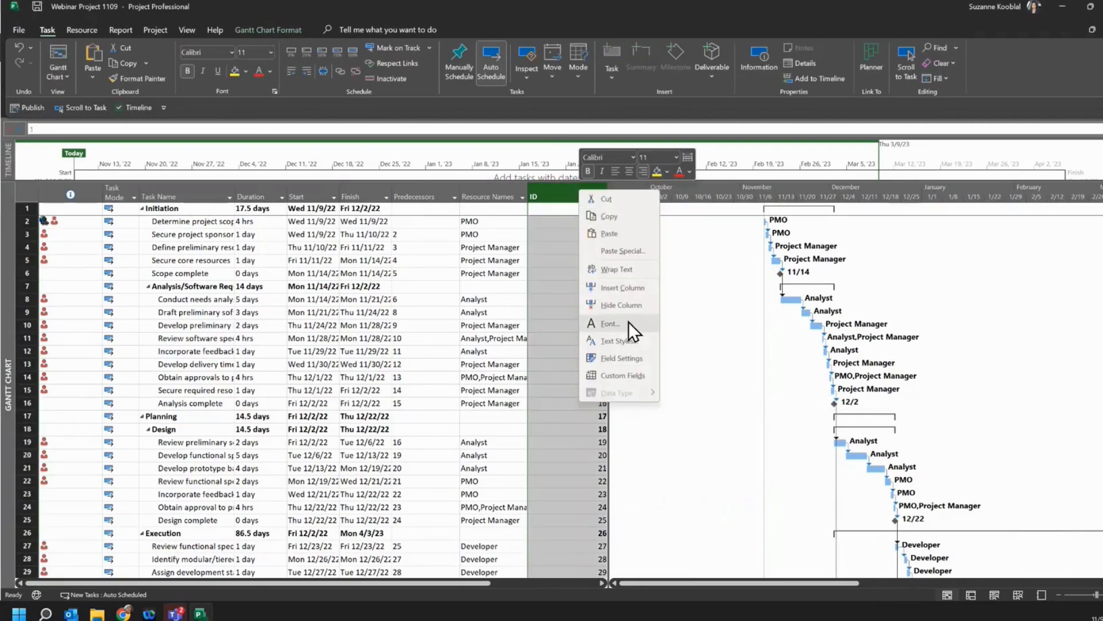
click(620, 306)
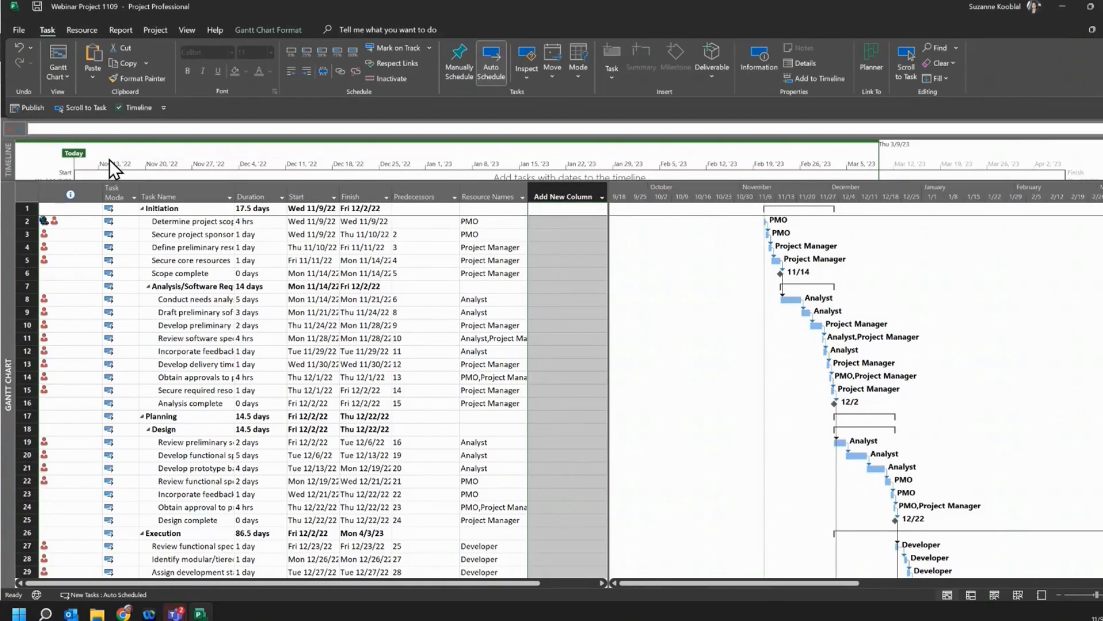
Hide the Timeline above the Gantt Chart and show it again.
click(276, 34)
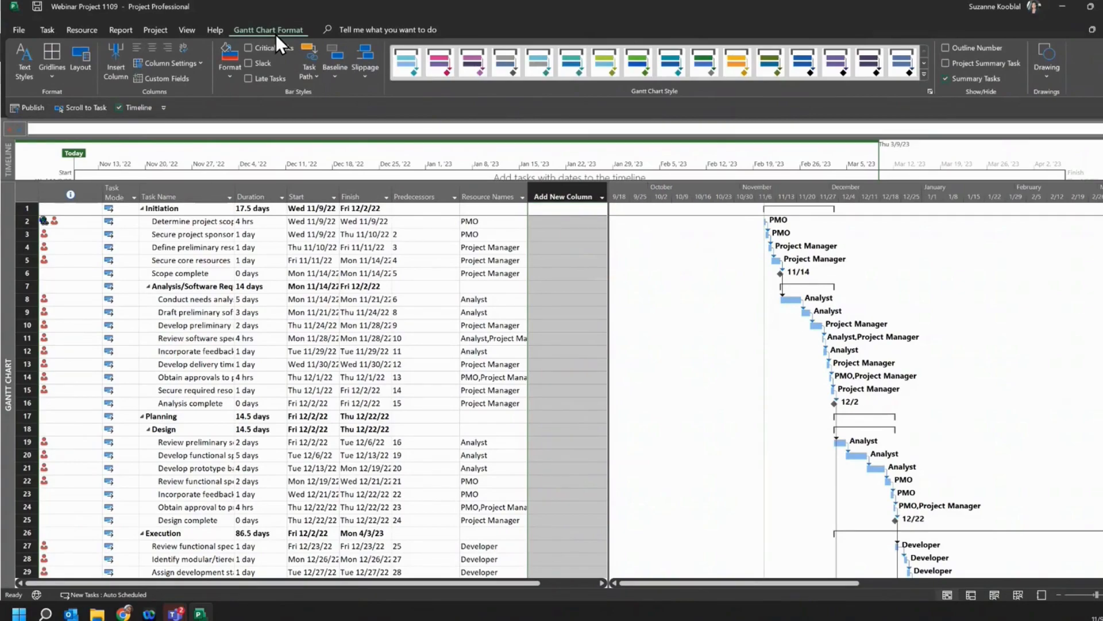
click(198, 30)
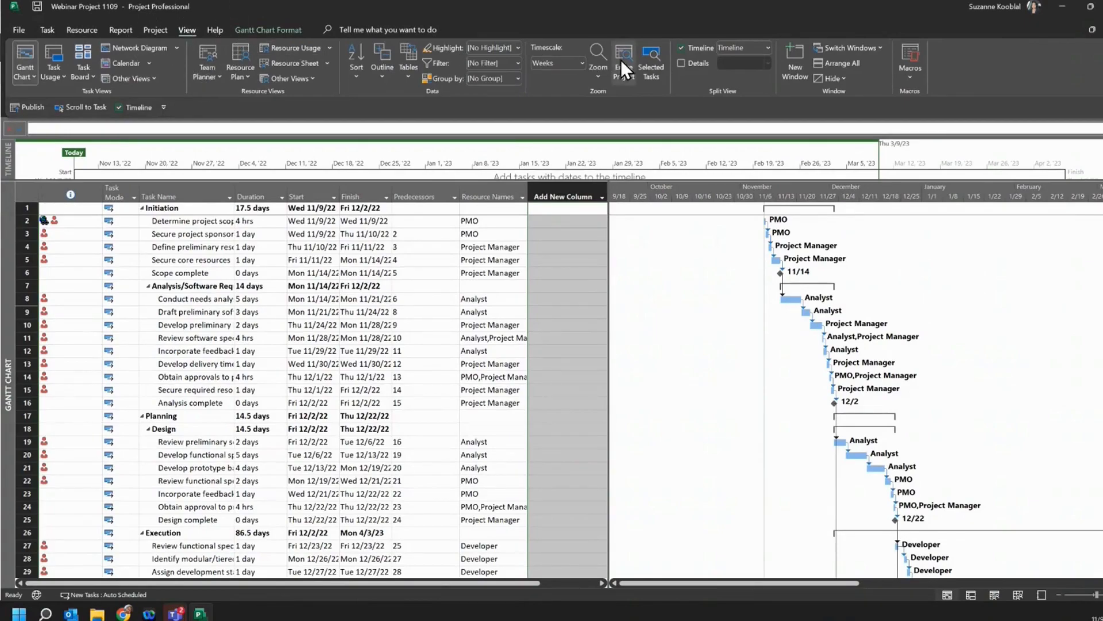
click(681, 47)
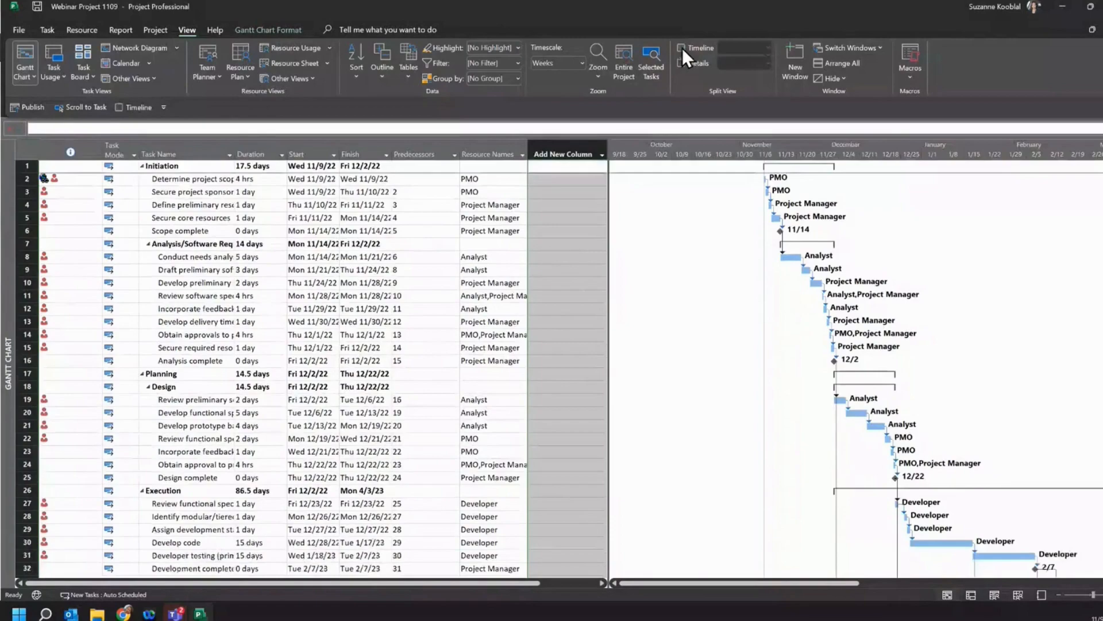
click(682, 47)
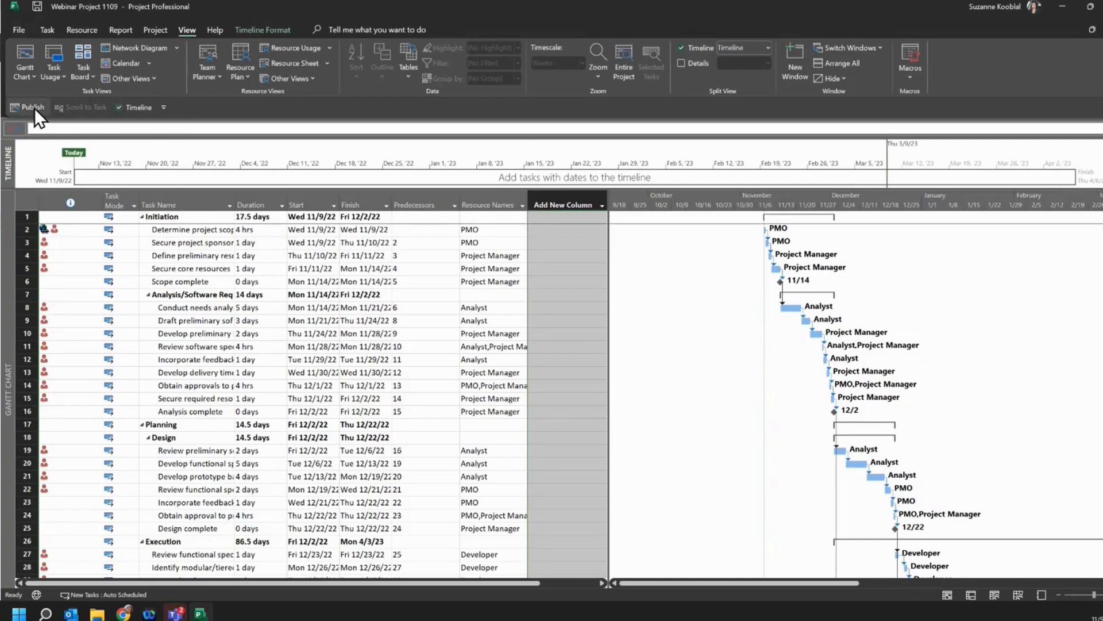
Examine the options for adding ribbon commands to the Quick Access Toolbar and customizing it, without making changes.
key(ctrl)
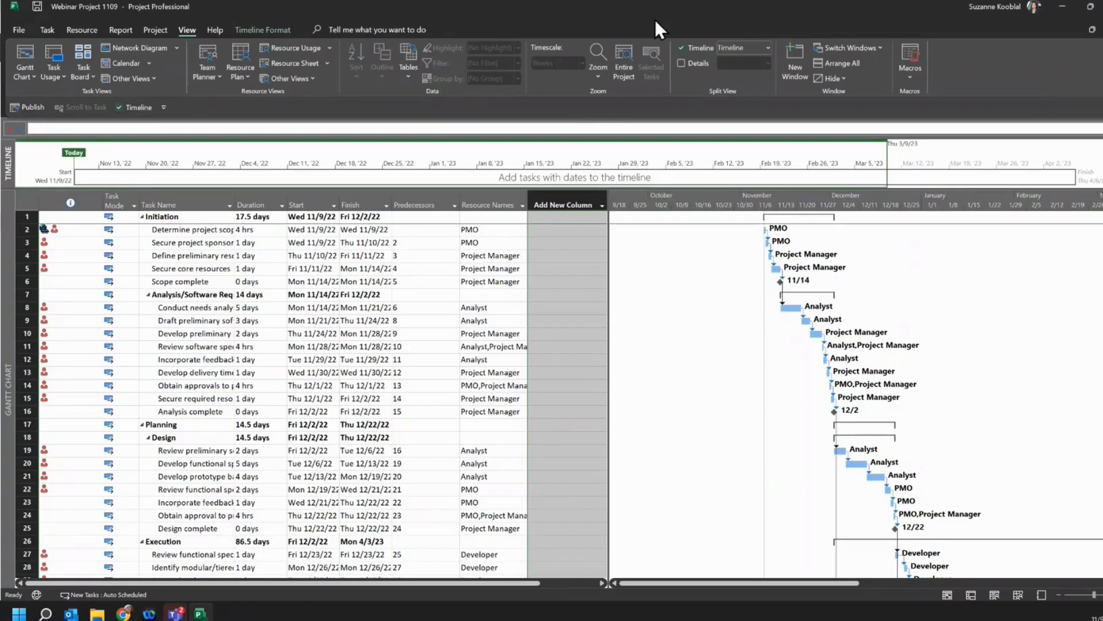
right_click(696, 49)
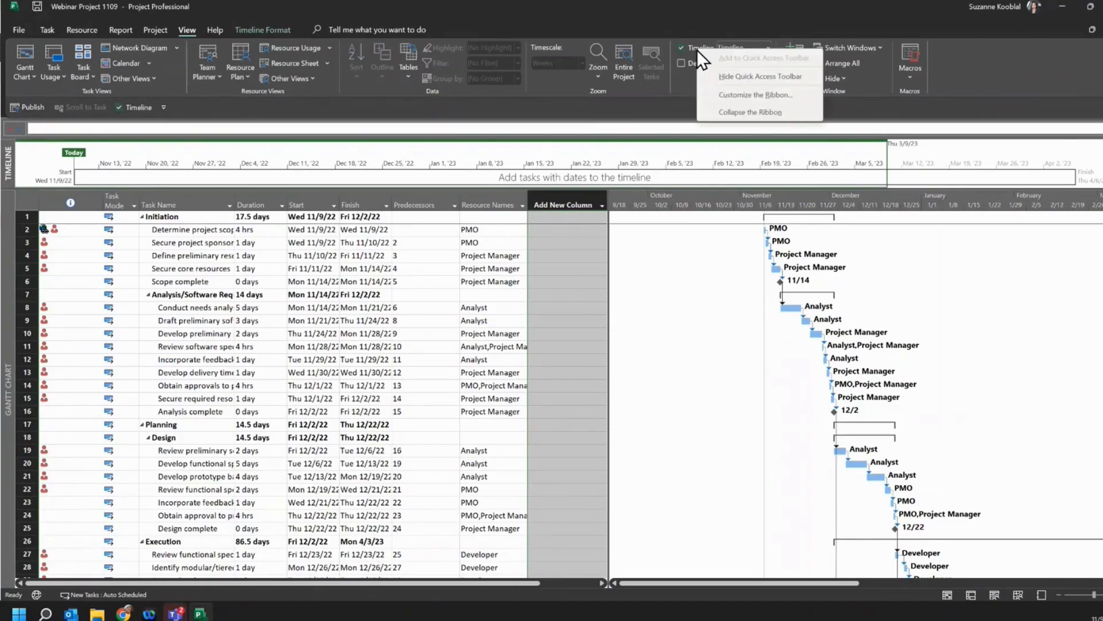
click(733, 62)
right_click(287, 53)
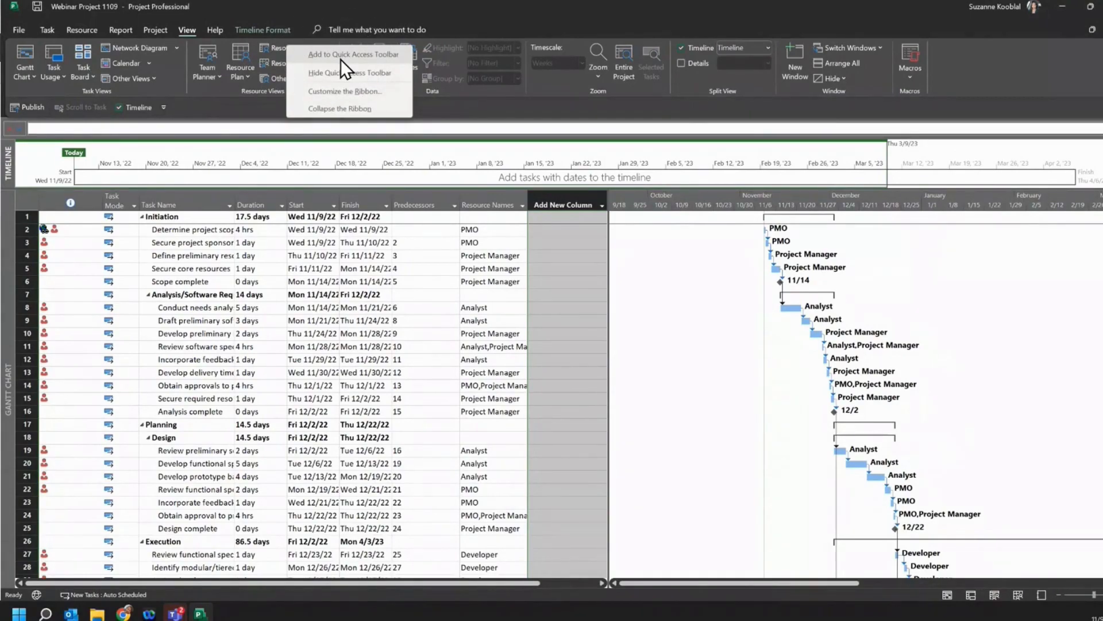
click(506, 33)
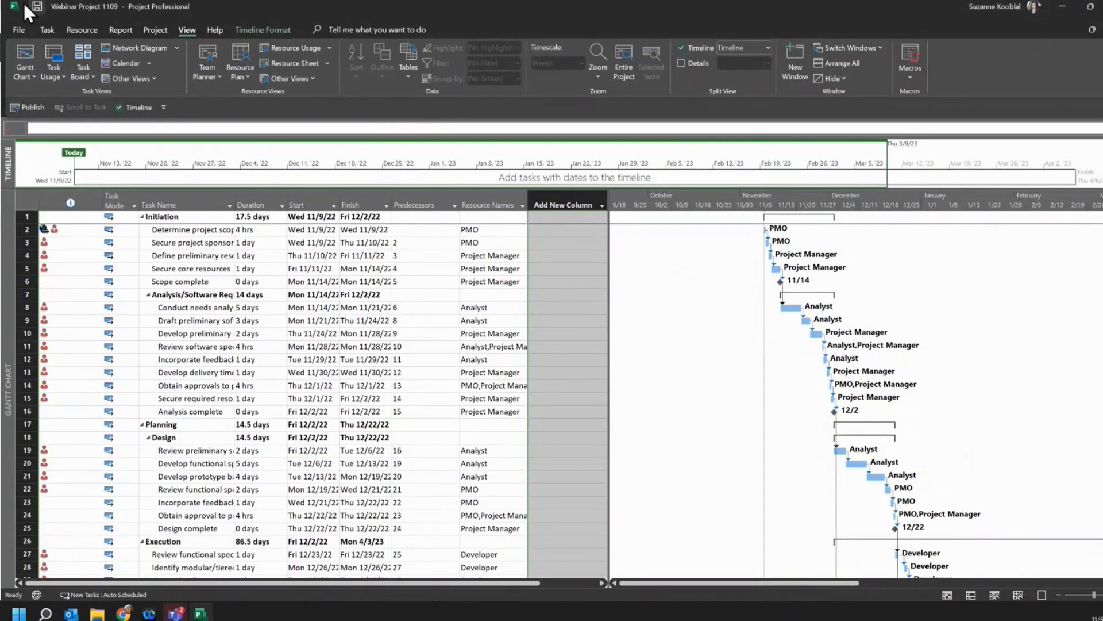
click(164, 108)
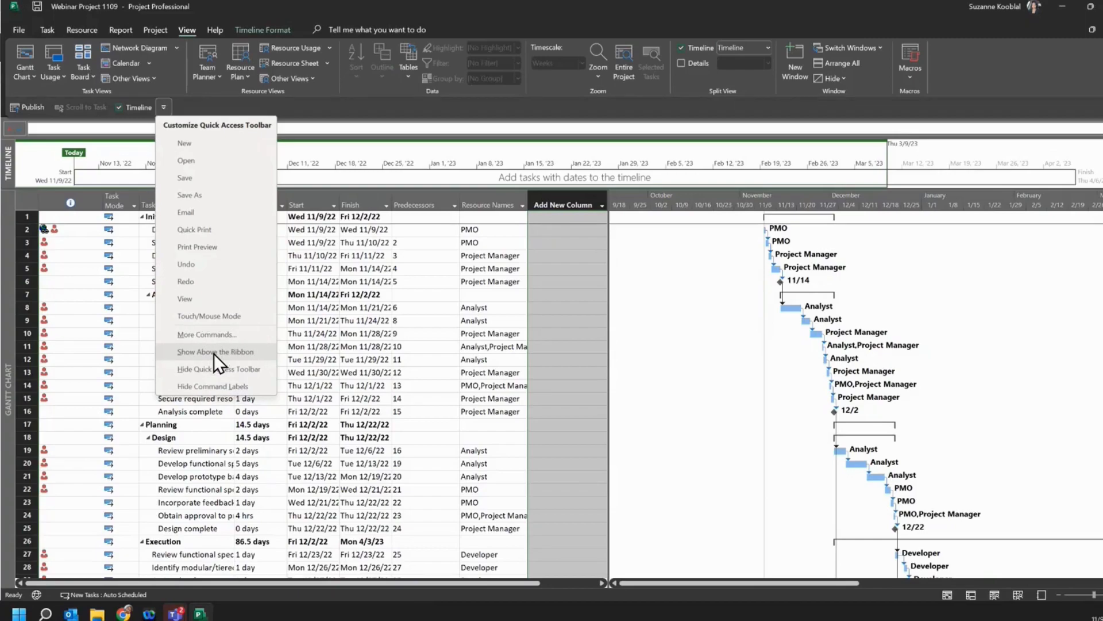
click(336, 106)
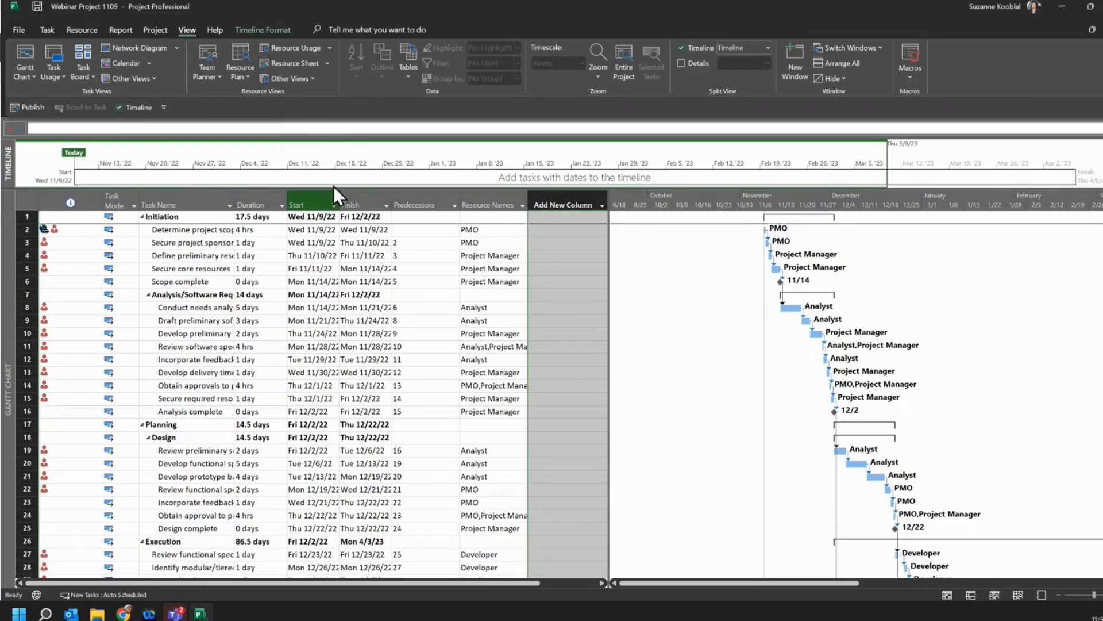
Enlarge the Timeline pane's height and extend its highlighted date range to the project finish.
drag(333, 186, 329, 305)
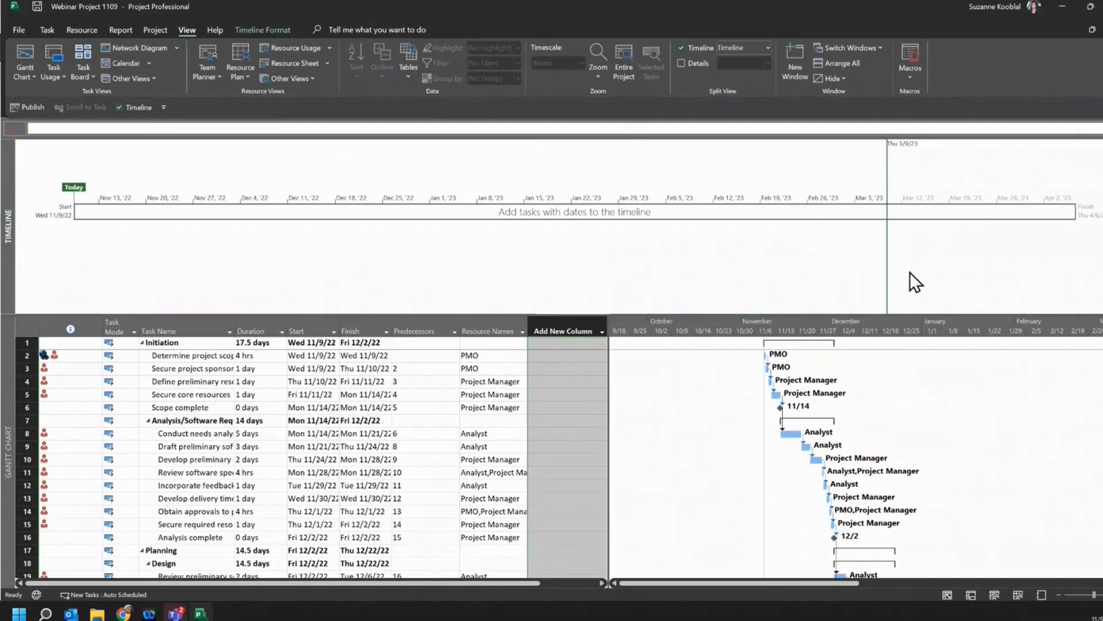
drag(886, 236, 1102, 241)
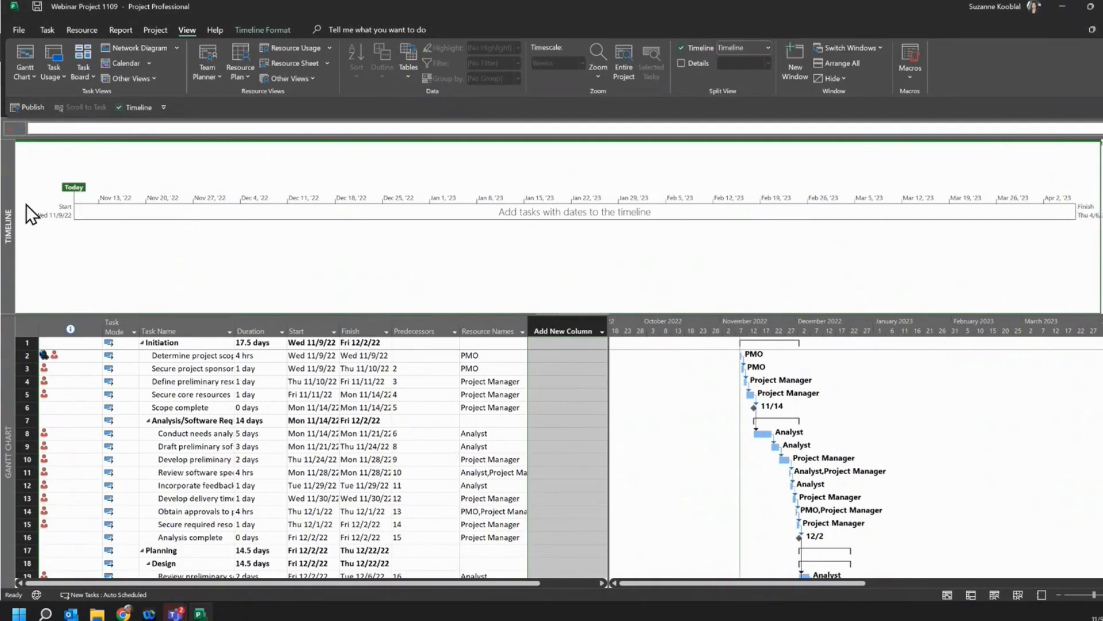
Add two more timeline bars to the Timeline and select each of the three bars in turn.
click(254, 212)
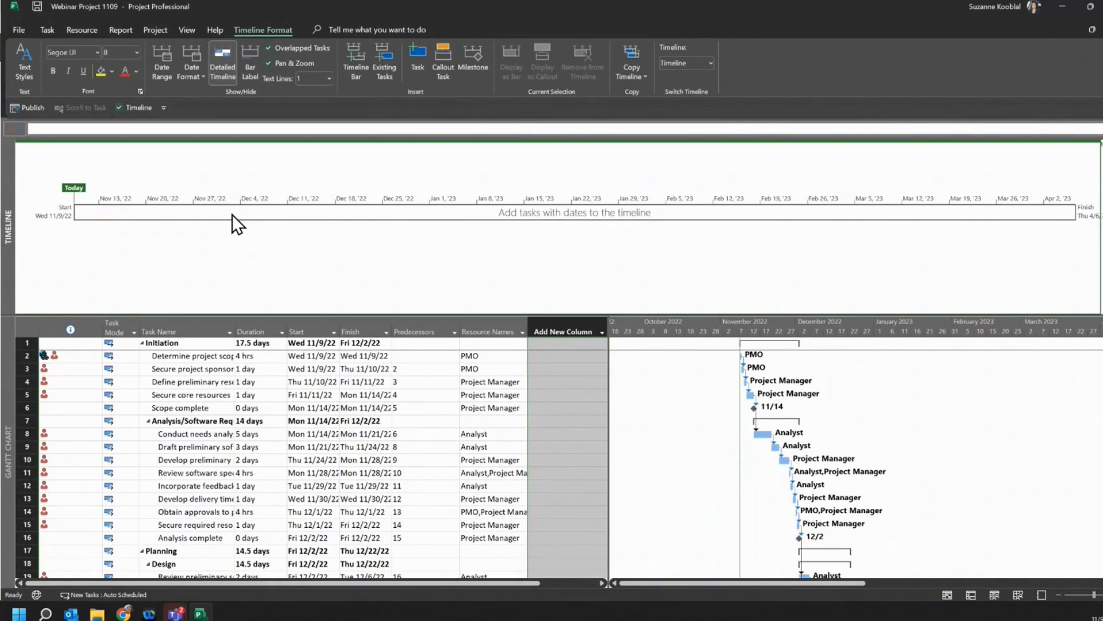
click(360, 77)
click(358, 72)
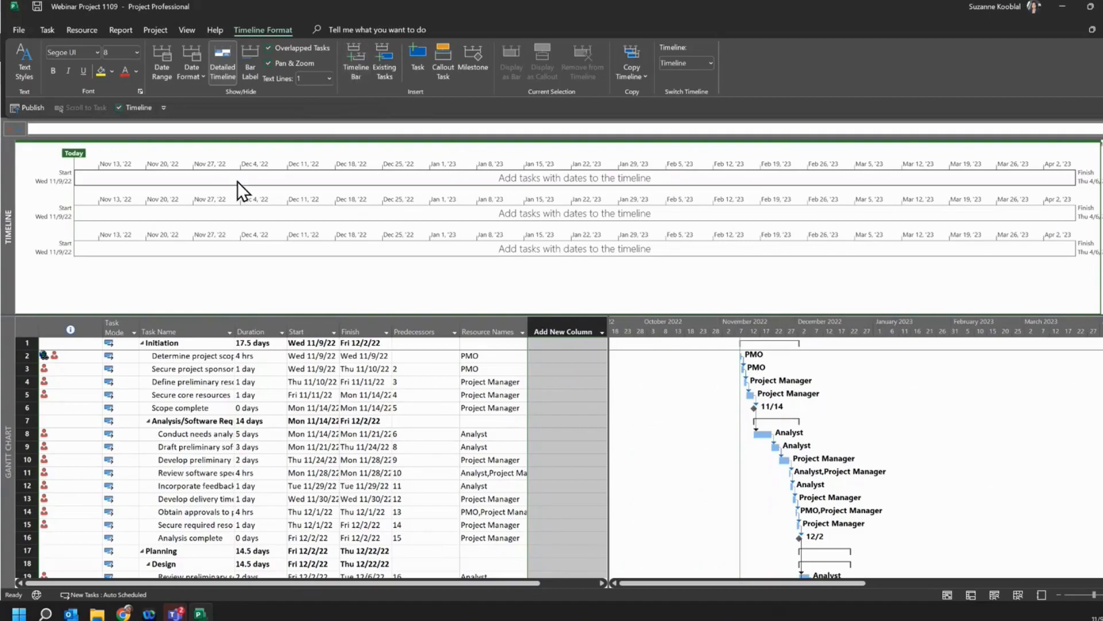
click(237, 213)
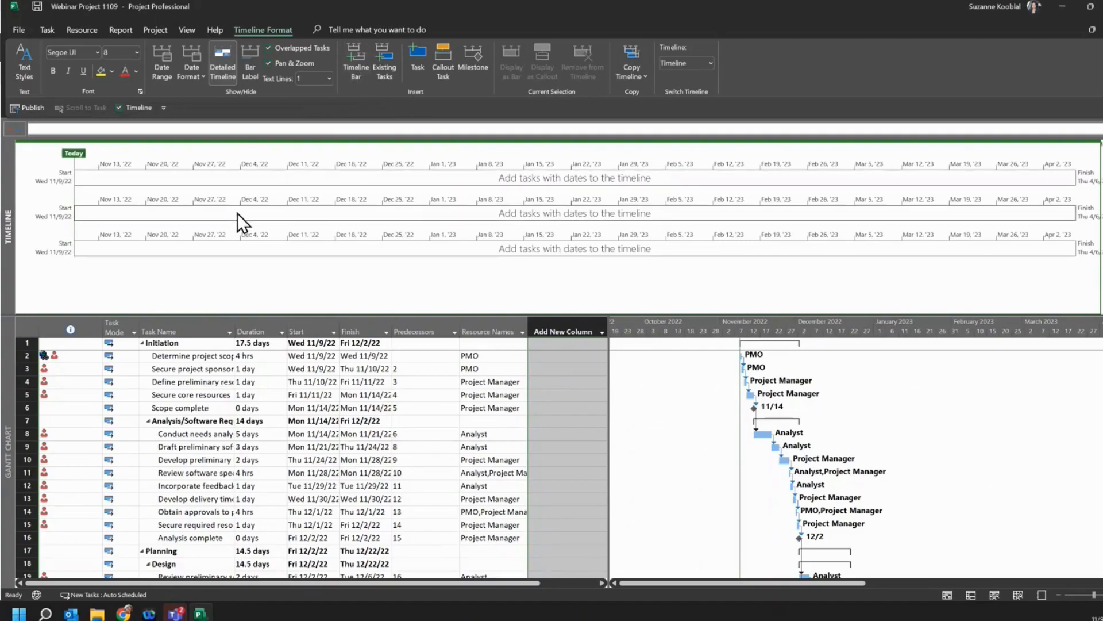
click(270, 250)
right_click(171, 226)
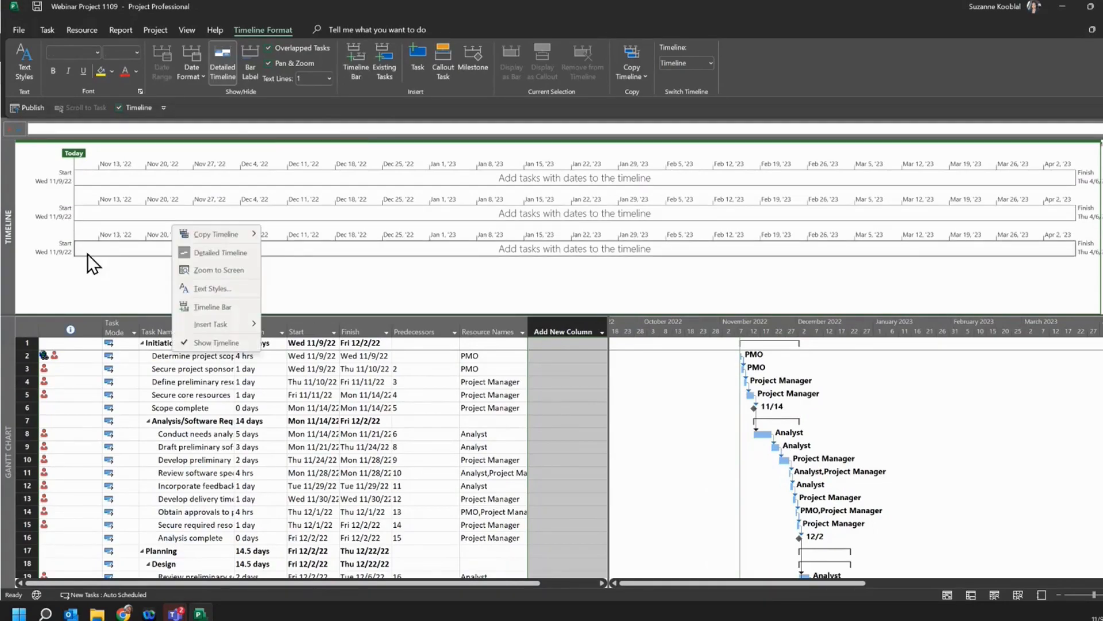
click(91, 250)
click(115, 213)
click(126, 181)
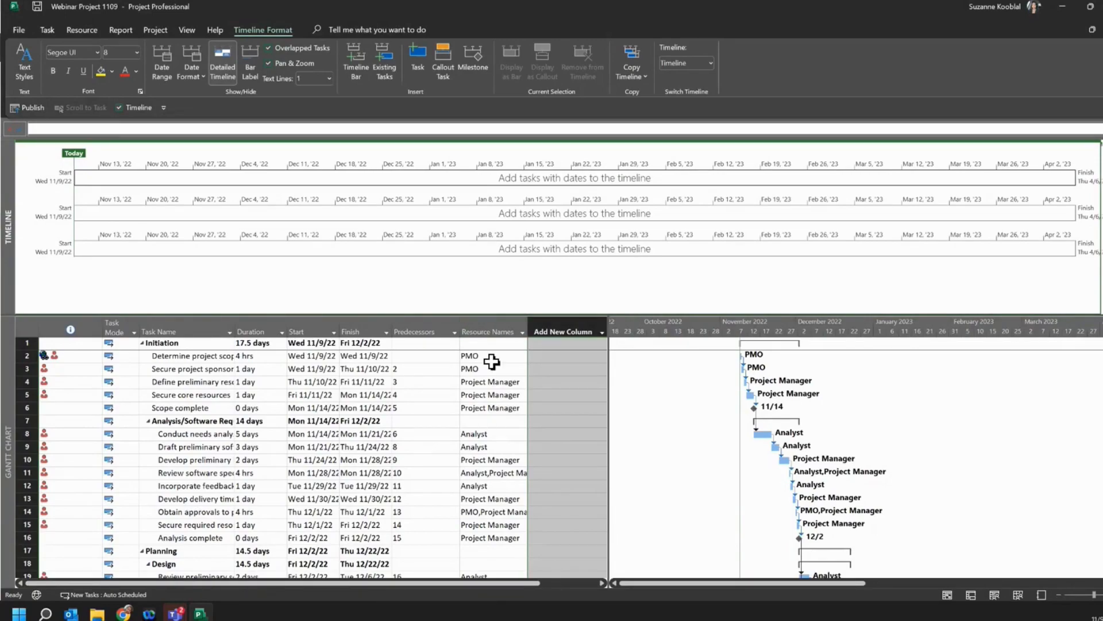
Add a Cost column after Resource Names, widen the task table beside the Gantt chart, and select the task costs.
drag(493, 357, 488, 511)
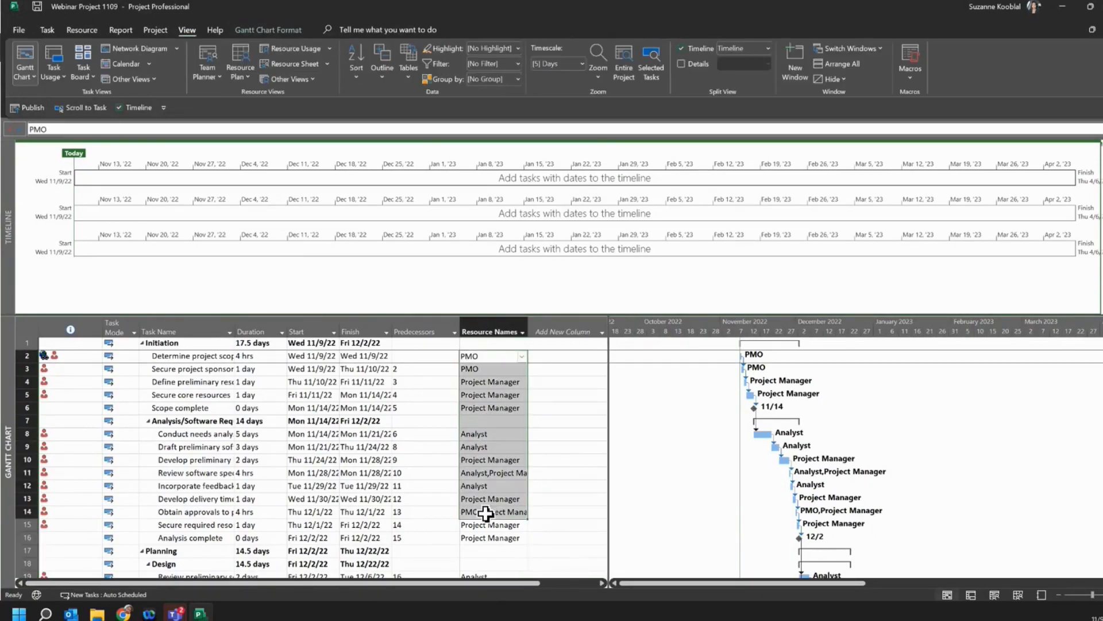
click(602, 332)
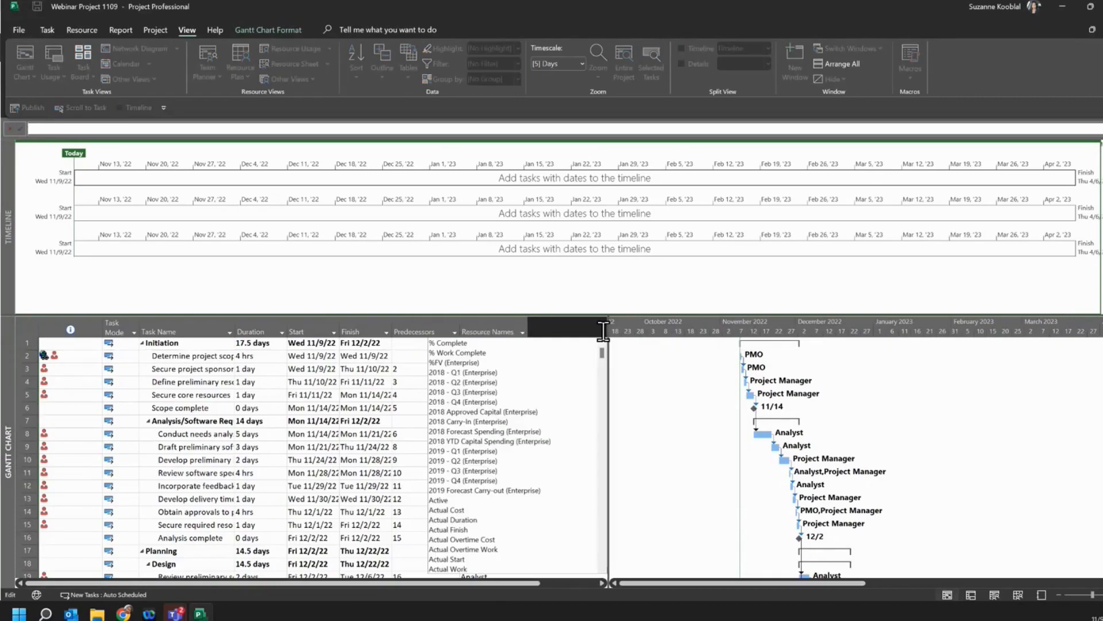
text(c)
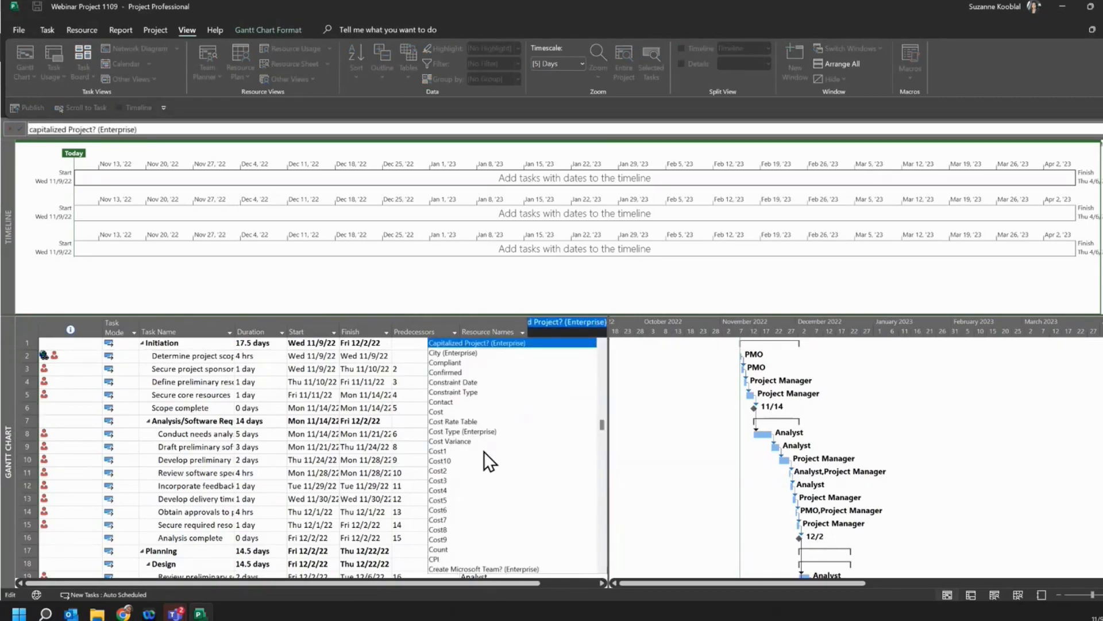
click(443, 414)
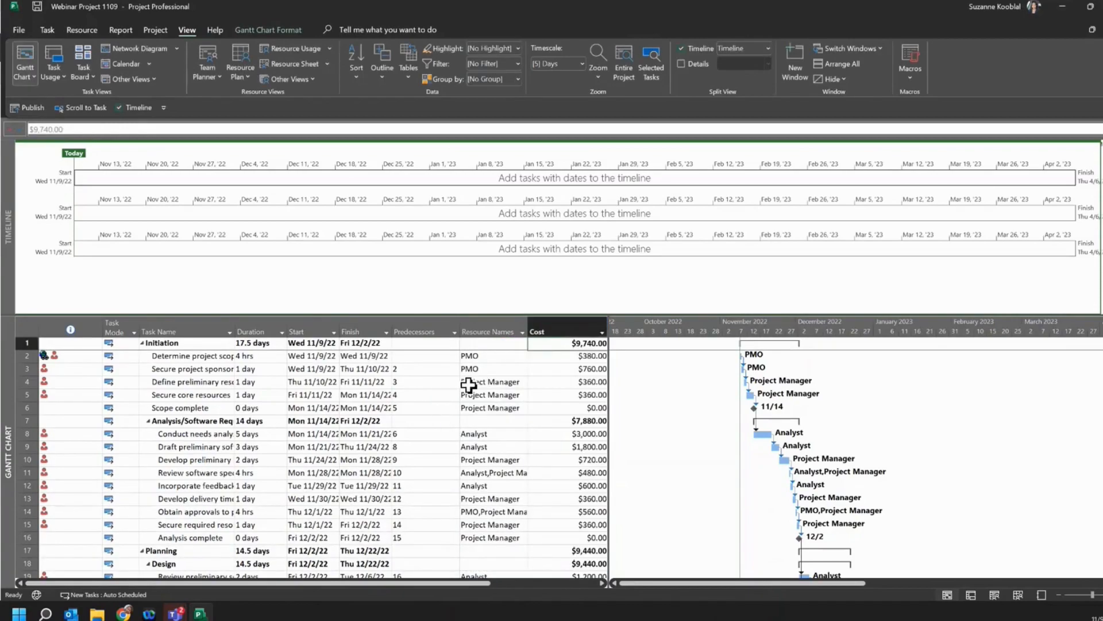
drag(608, 426, 783, 425)
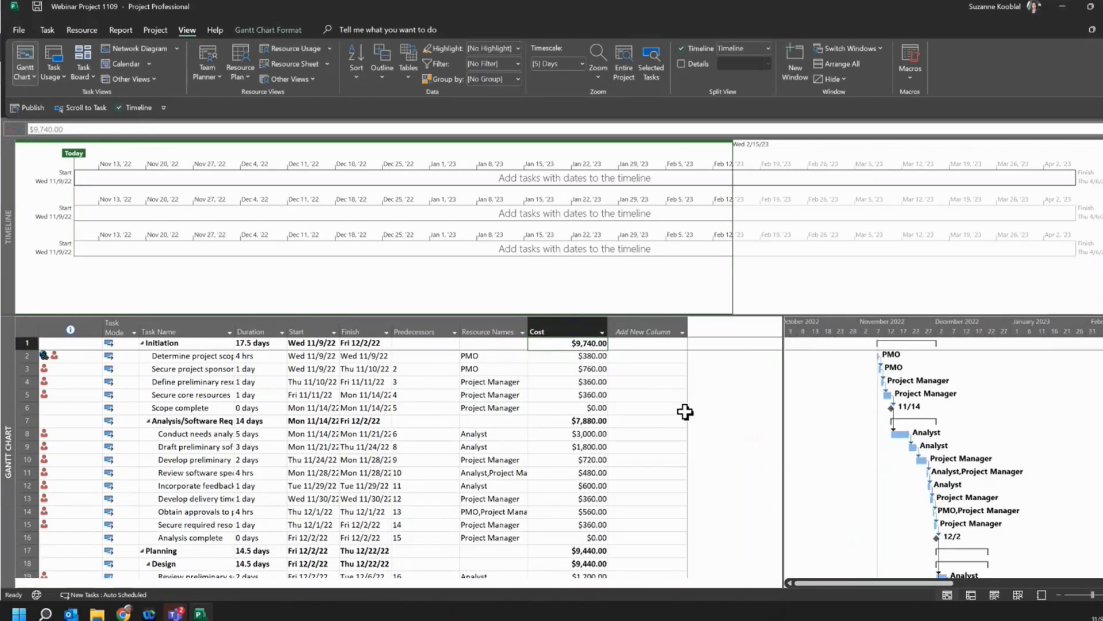
drag(578, 354, 574, 581)
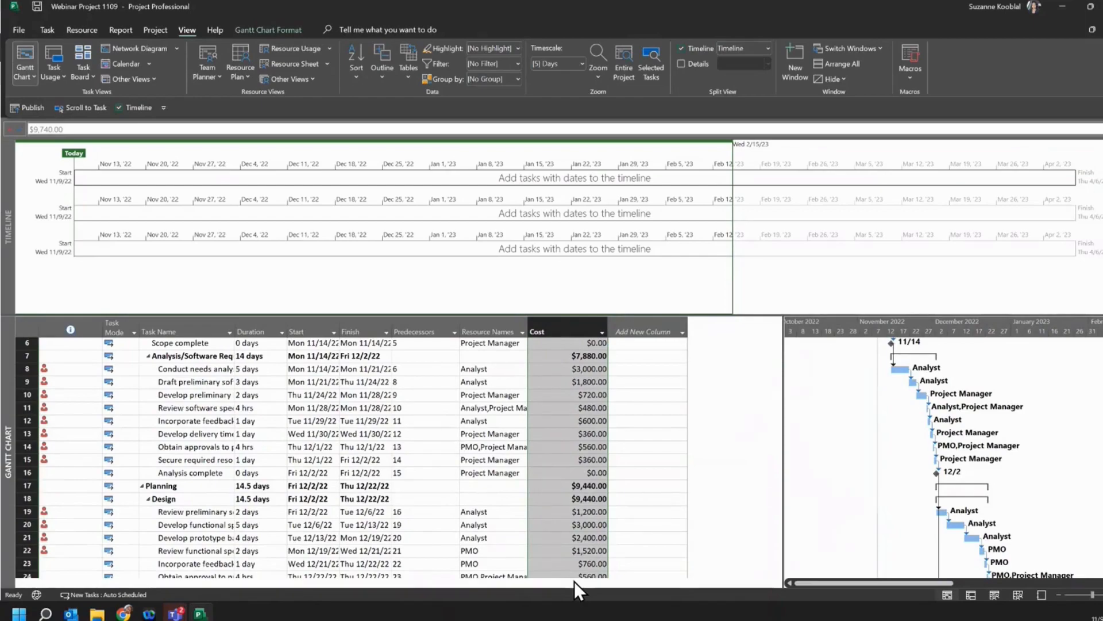
scroll(271, 451, up, 2)
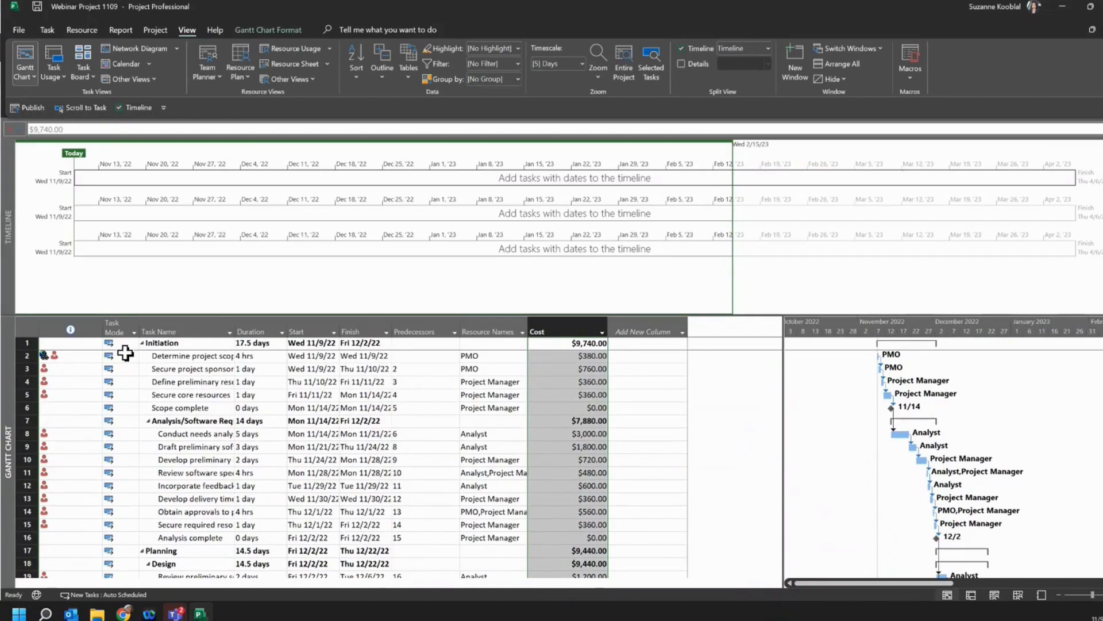
Mark tasks 2 to 5 under Initiation as 100% complete and add a % Complete column after Cost.
drag(125, 353, 128, 396)
click(53, 30)
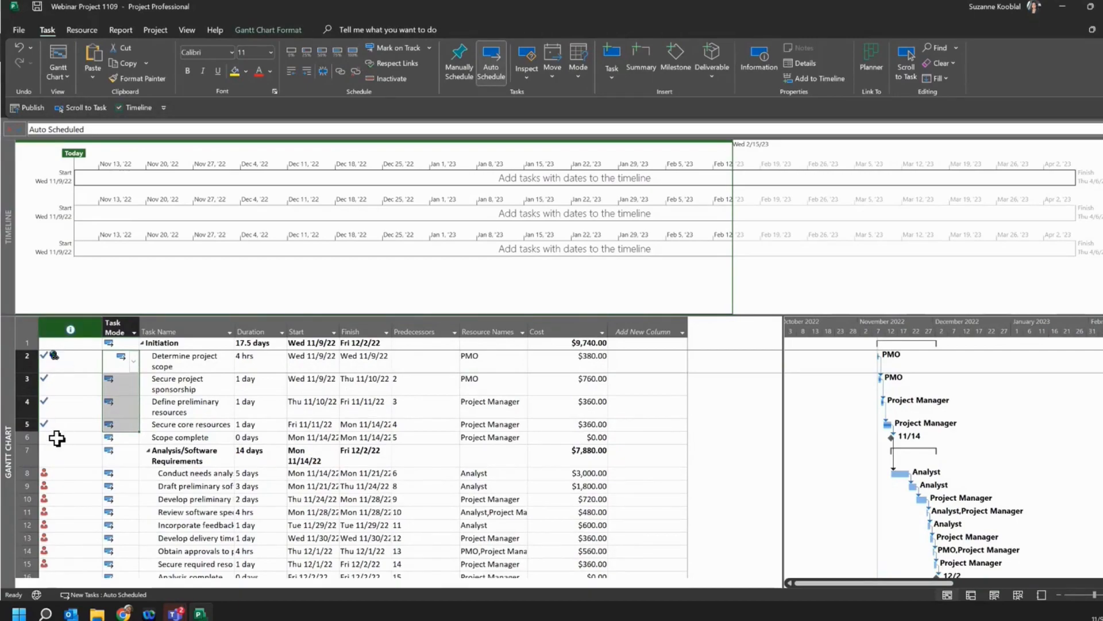
click(683, 333)
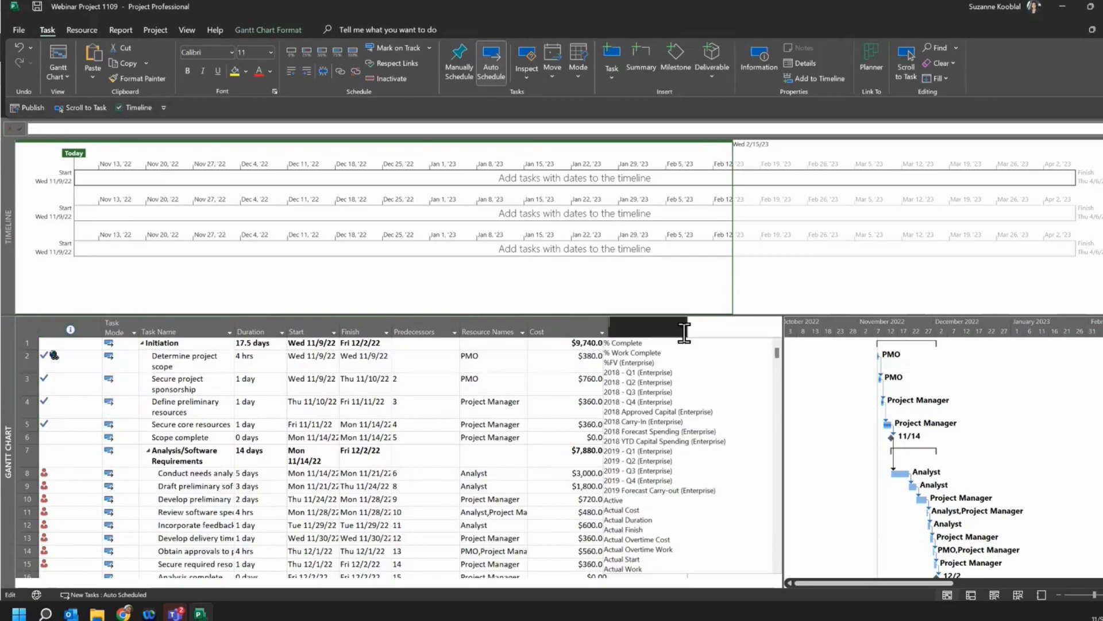
click(626, 343)
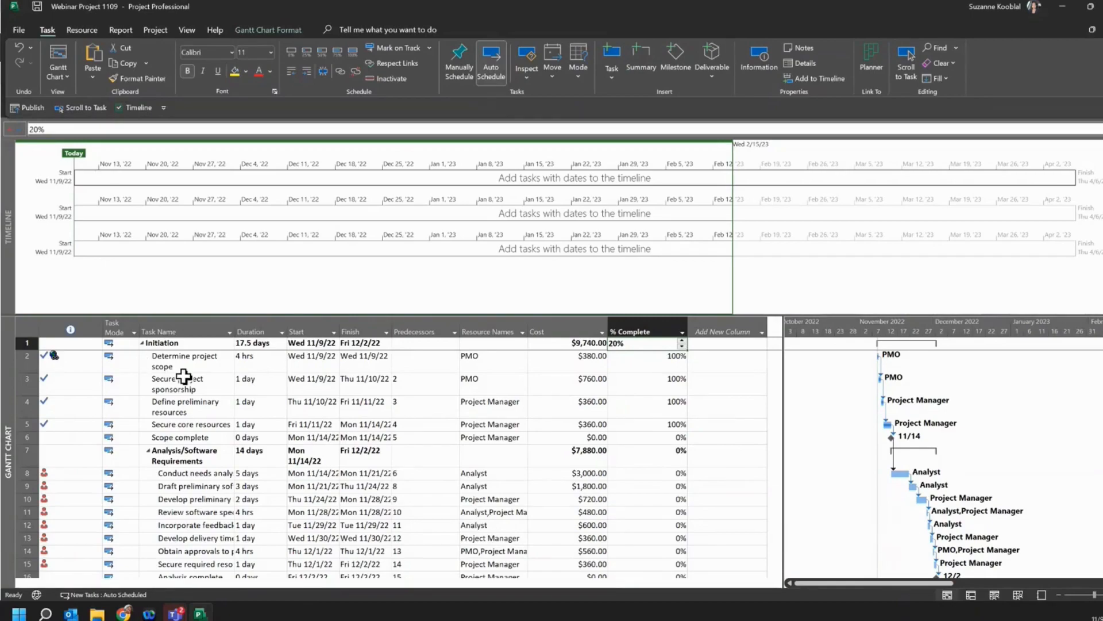
Add the four tasks from Determine project scope to Secure core resources to the first timeline bar.
drag(184, 359, 191, 425)
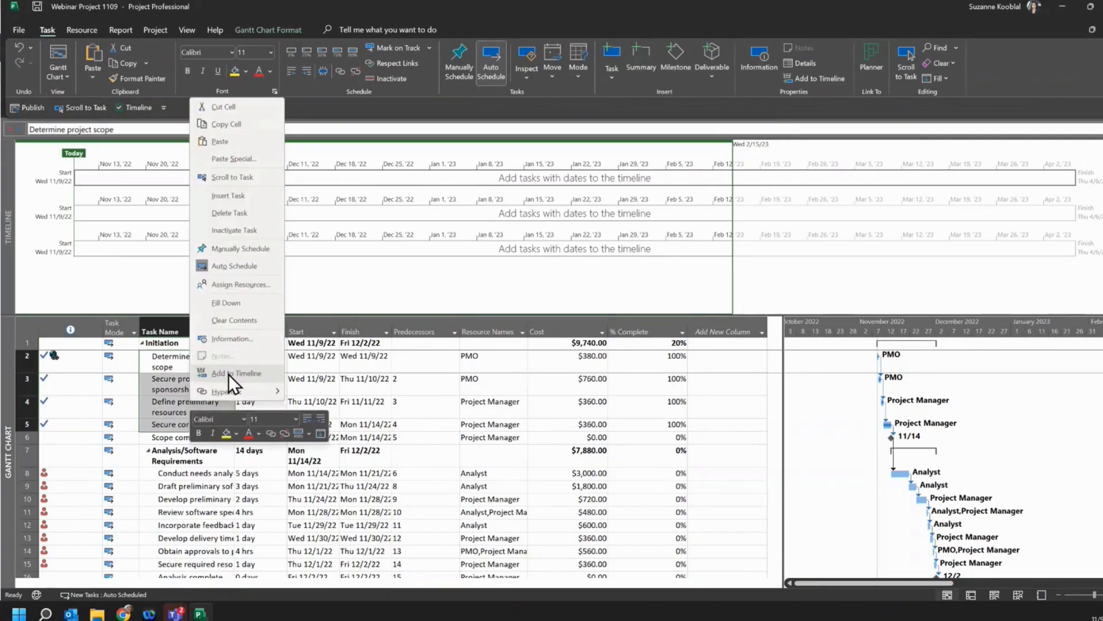
click(228, 374)
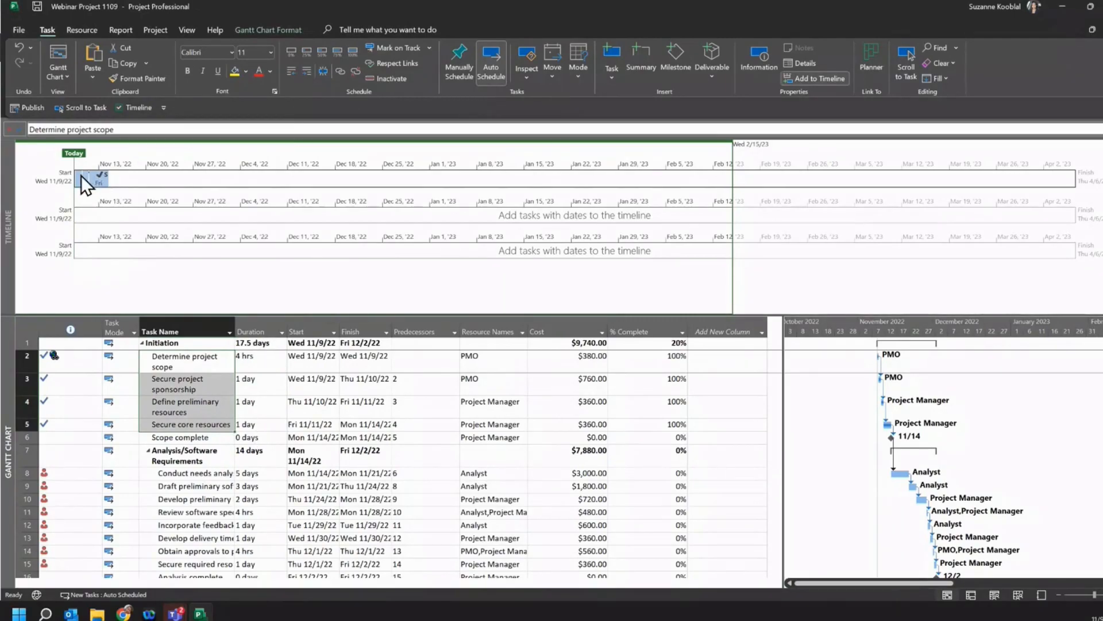
mouse_move(97, 181)
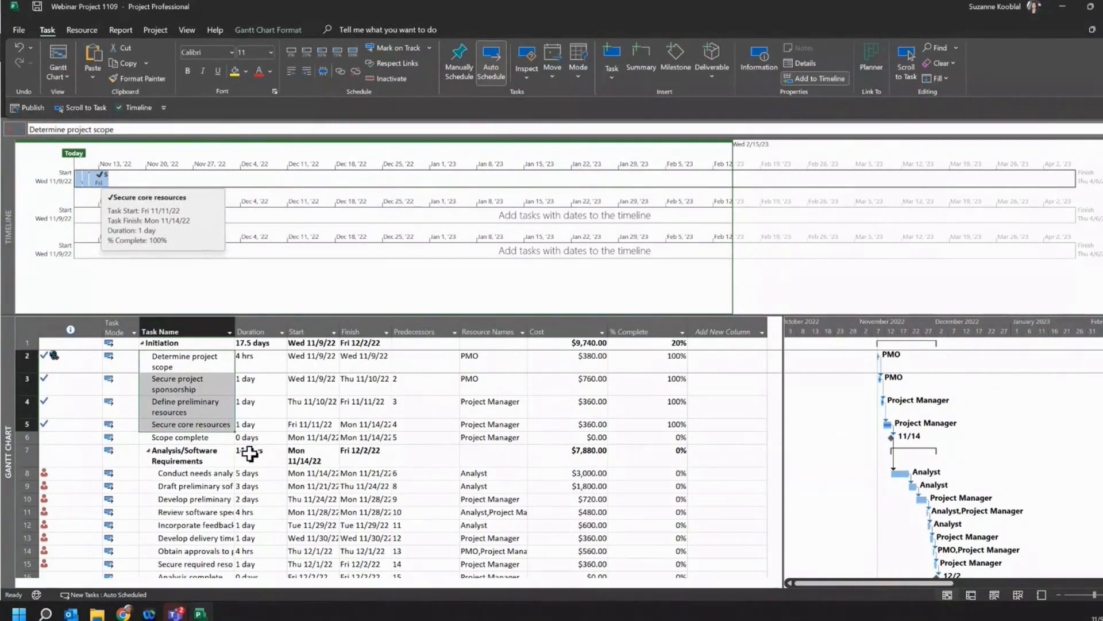
Set the durations of Determine project scope to 5 days, Secure project sponsorship to 3 days and Define preliminary resources to 33 days.
click(263, 356)
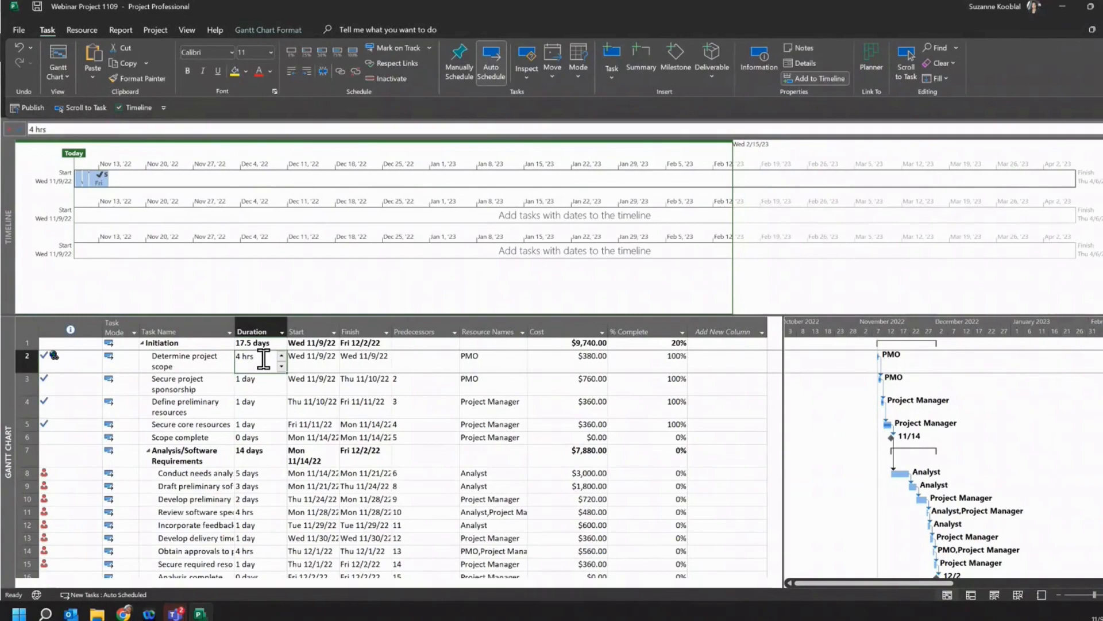
text(5d)
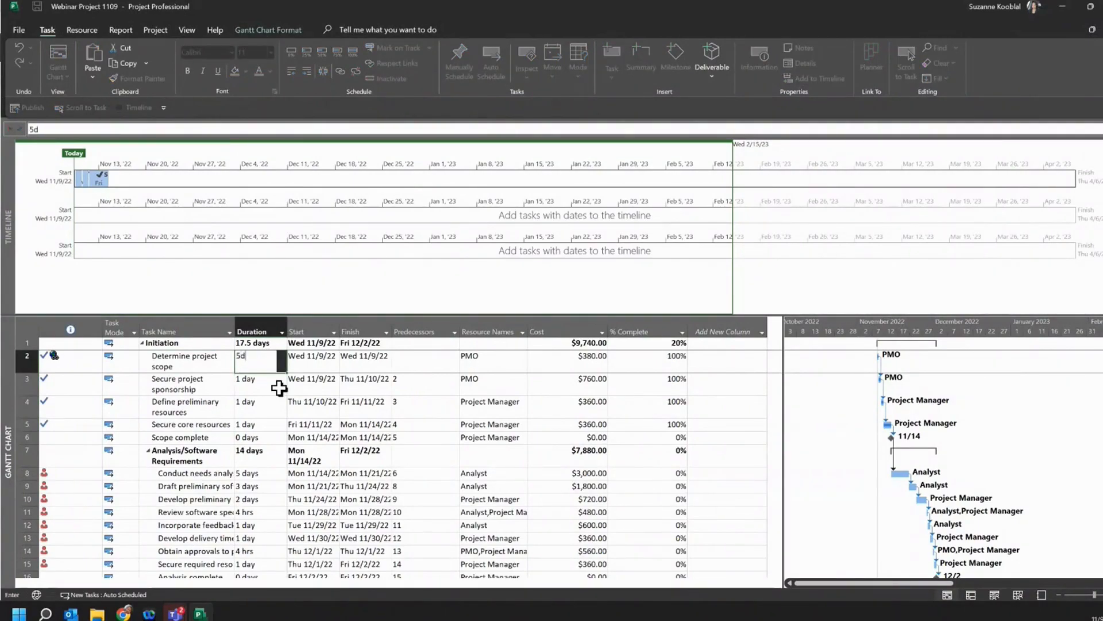
click(275, 383)
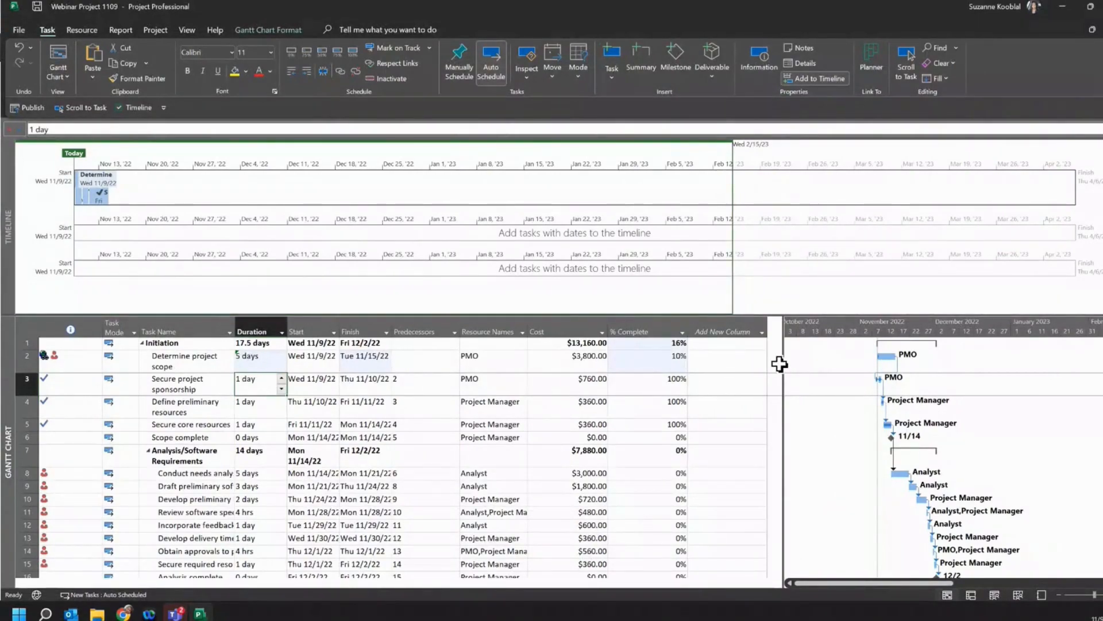
text(3)
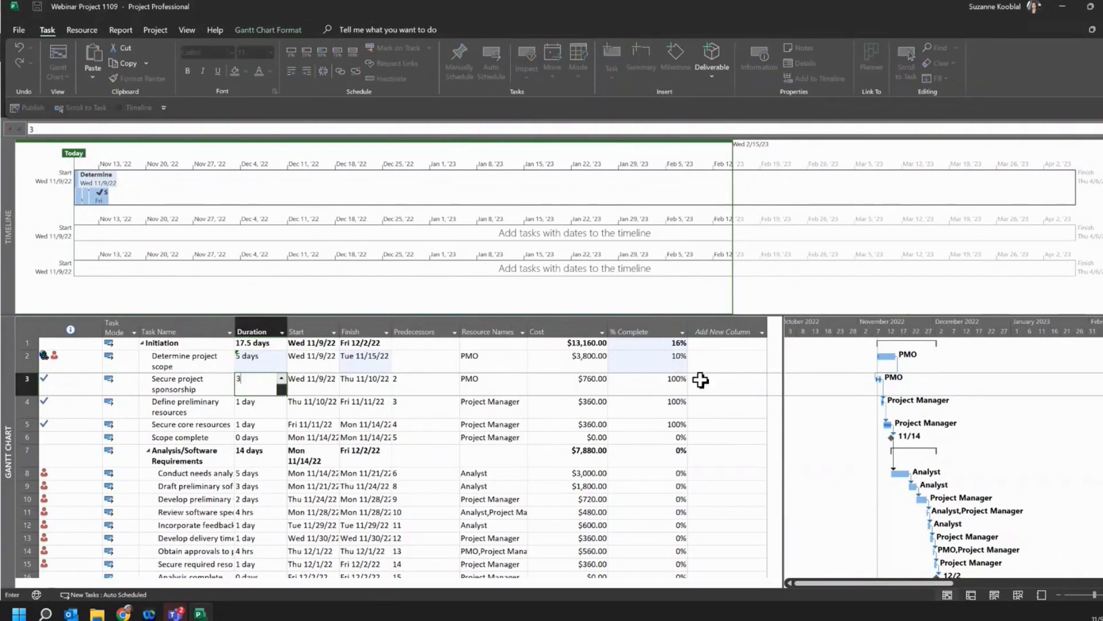
click(253, 407)
text(33)
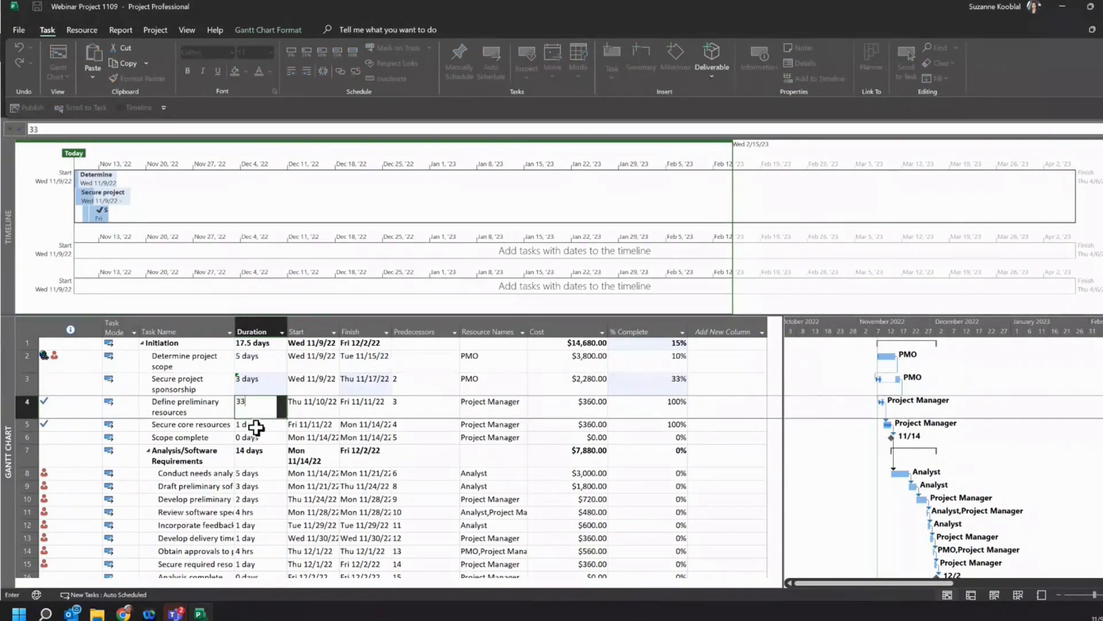
click(256, 427)
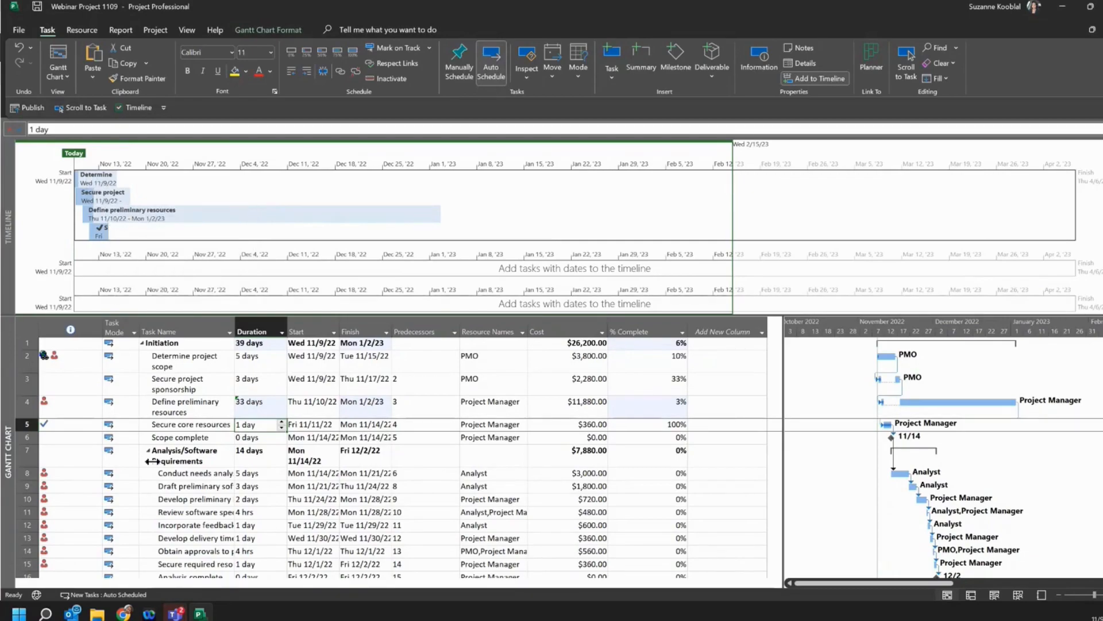
right_click(411, 189)
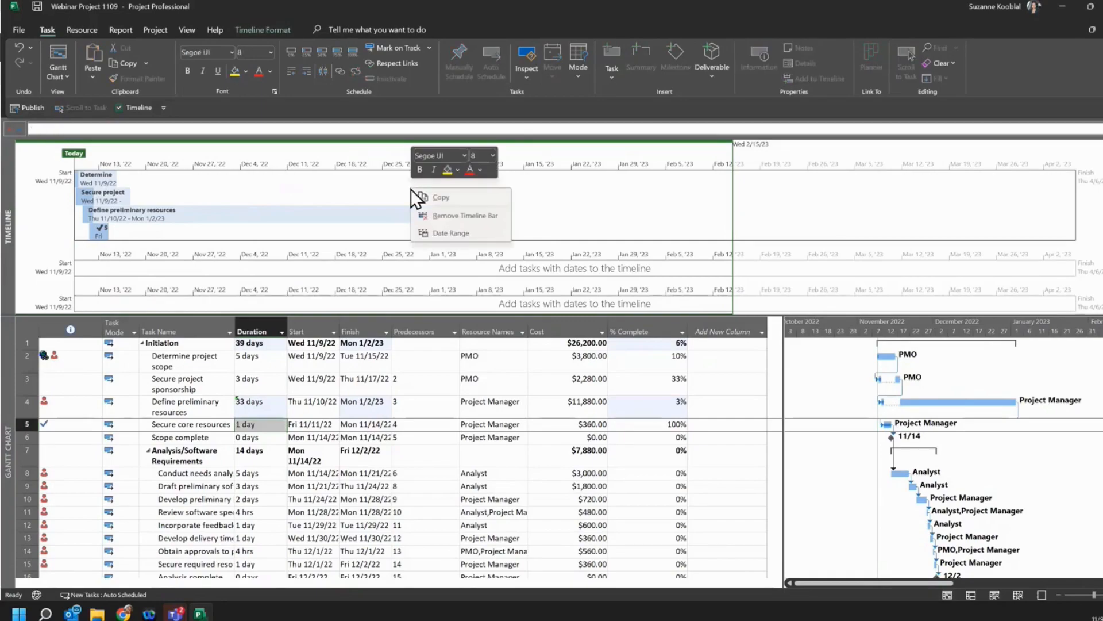
click(446, 197)
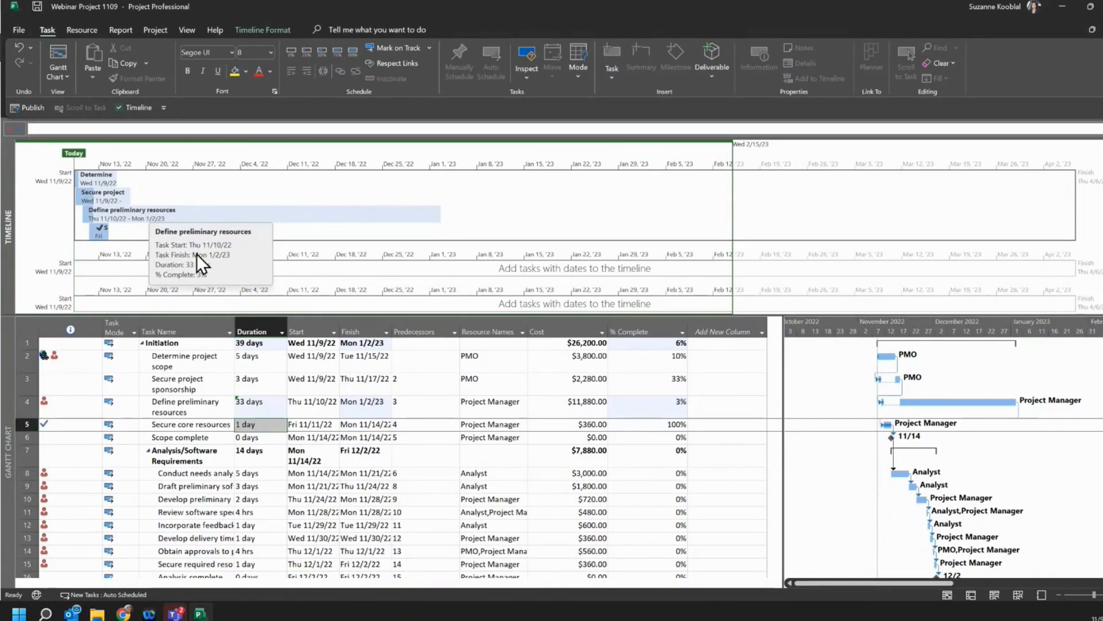
click(206, 358)
click(252, 360)
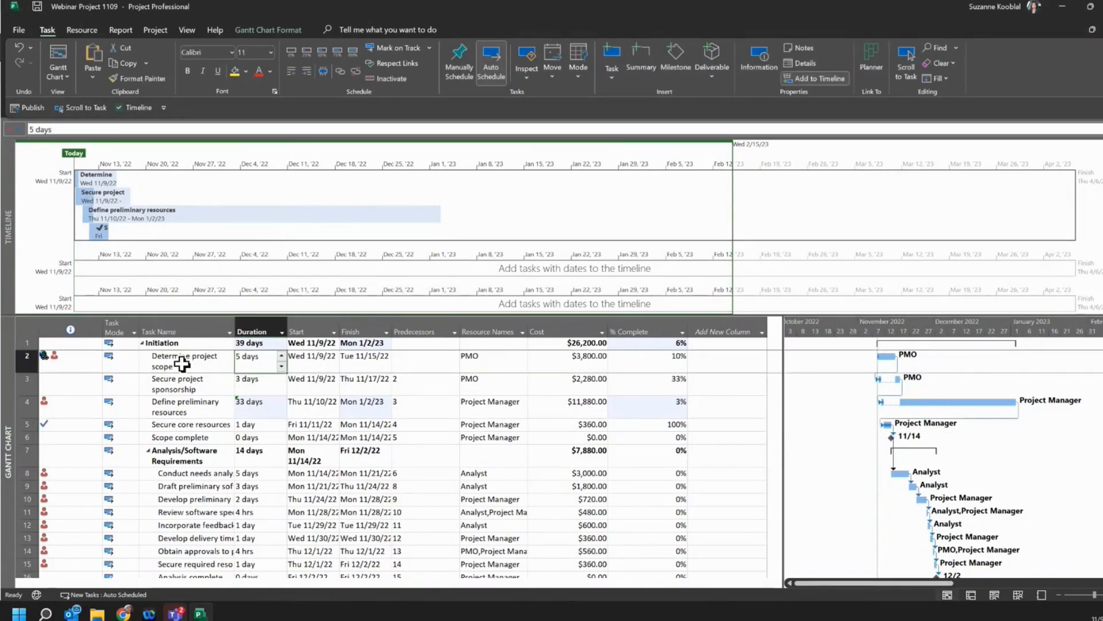
drag(167, 362, 167, 475)
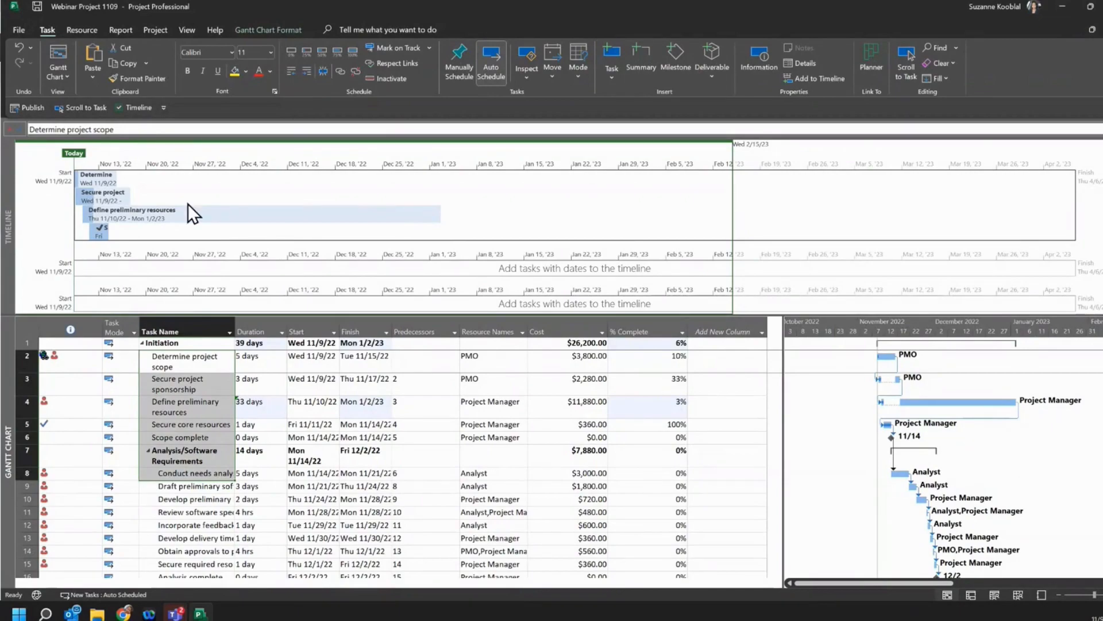
Increase the duration of Determine project scope to 10 days and dismiss the scheduling conflict warning.
click(254, 365)
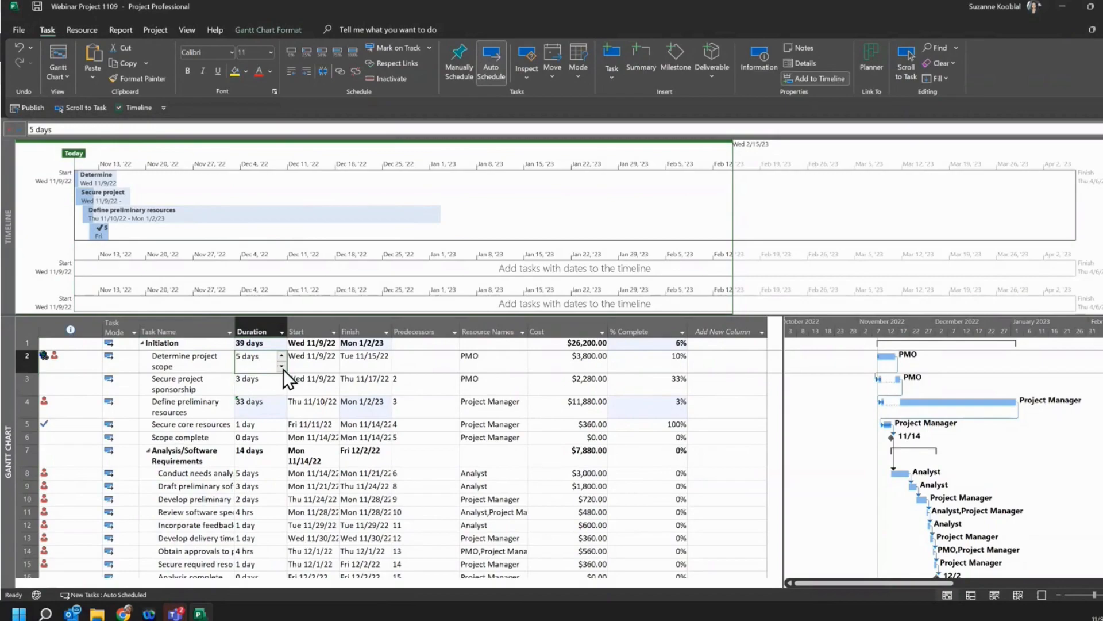
click(283, 367)
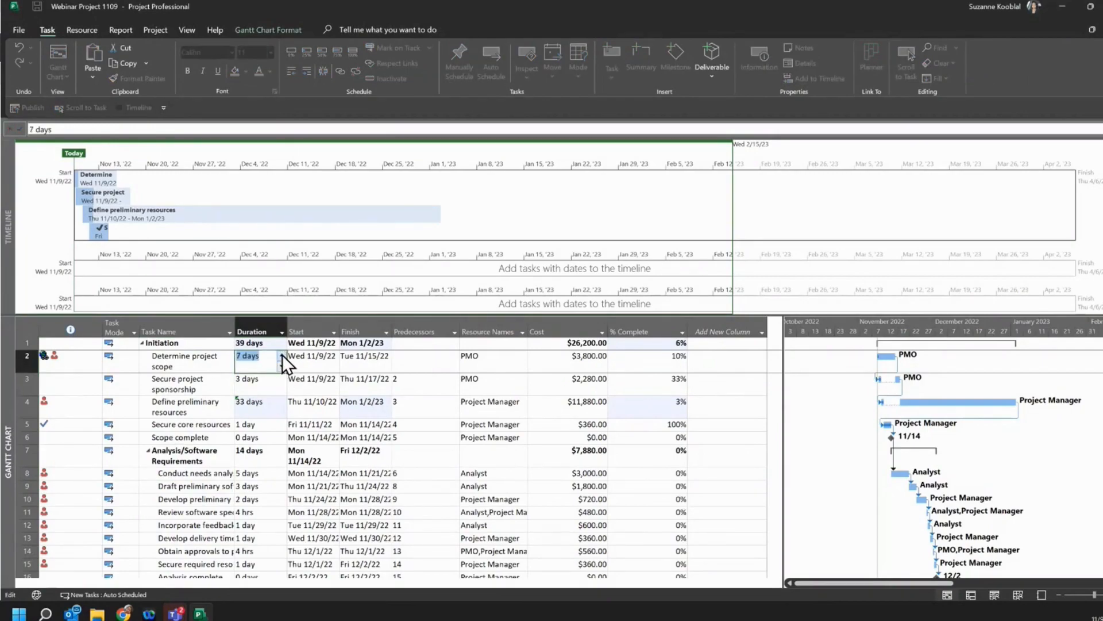
click(281, 354)
click(282, 354)
click(273, 406)
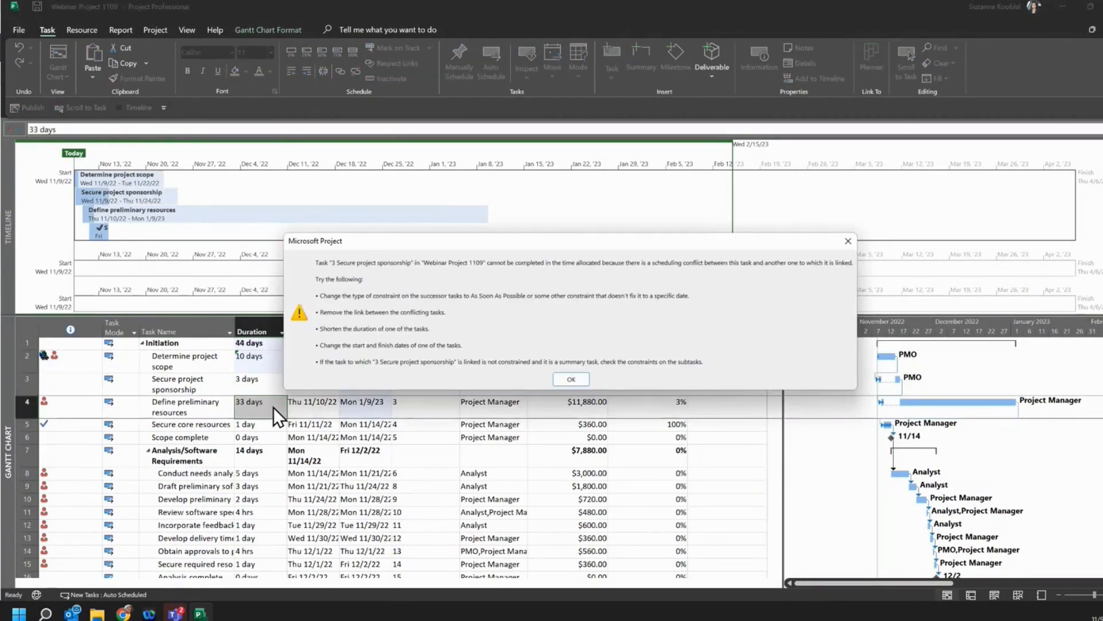
click(572, 380)
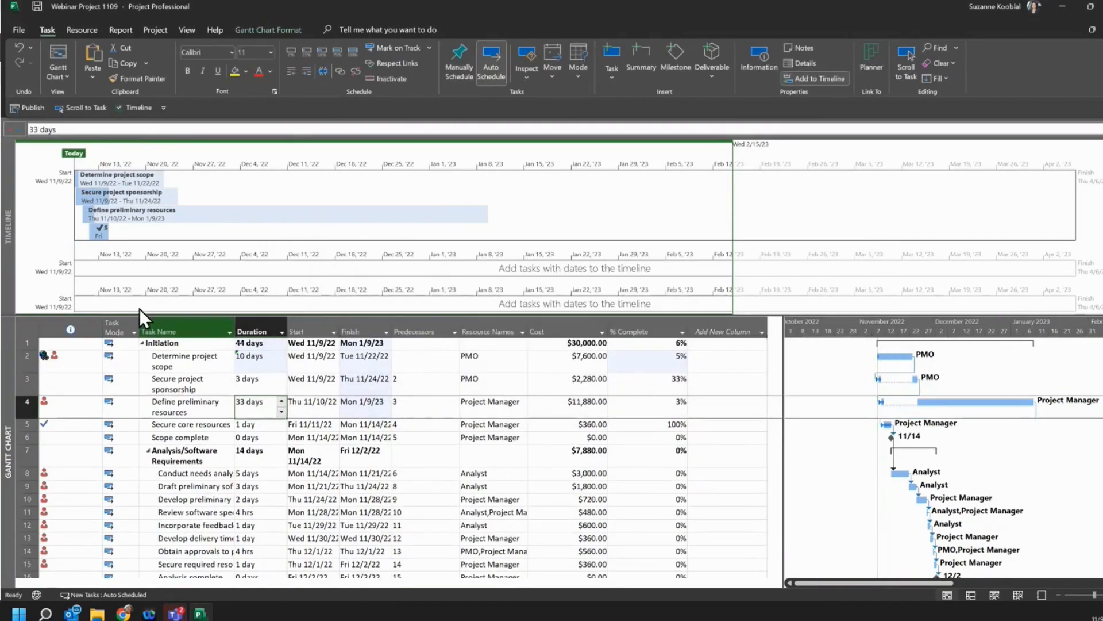
click(248, 357)
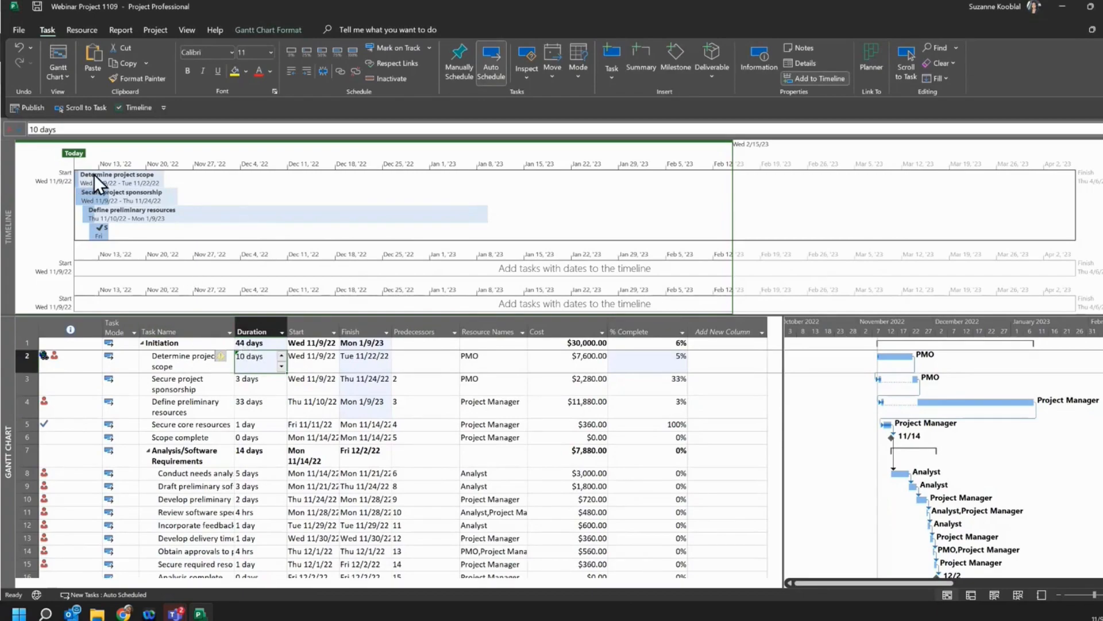
mouse_move(163, 180)
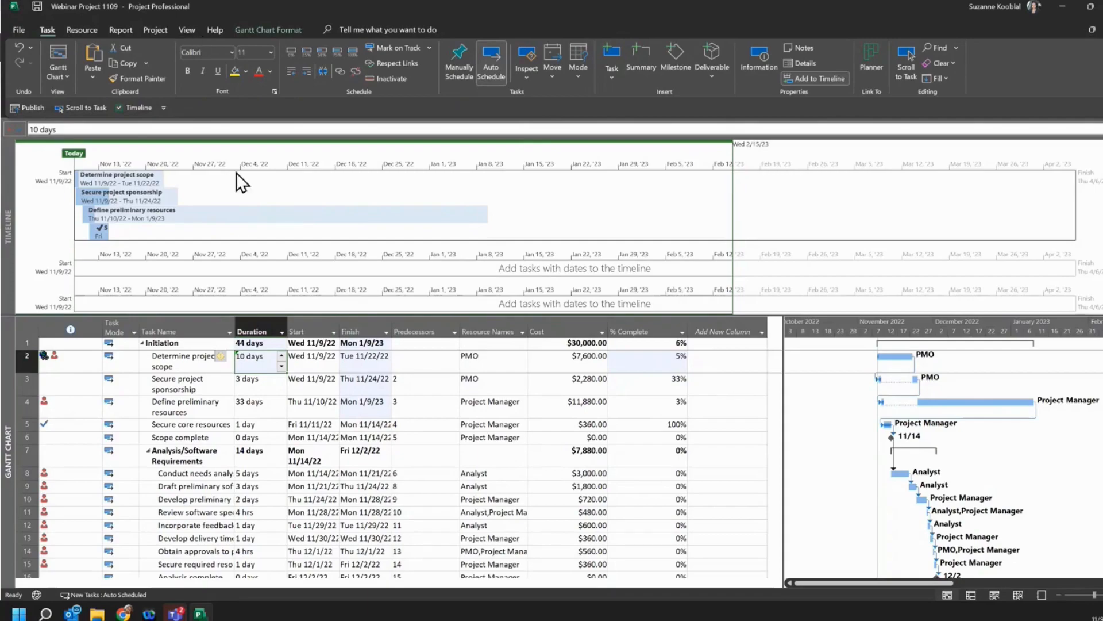
Label the three timeline bars Client, TM and e.
click(236, 192)
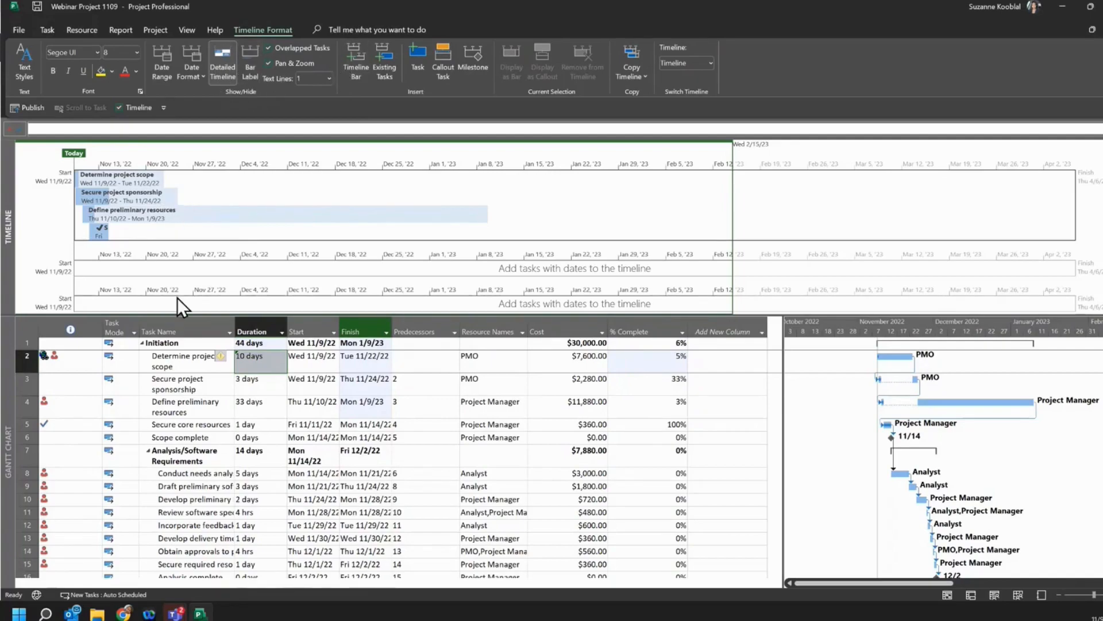
click(248, 55)
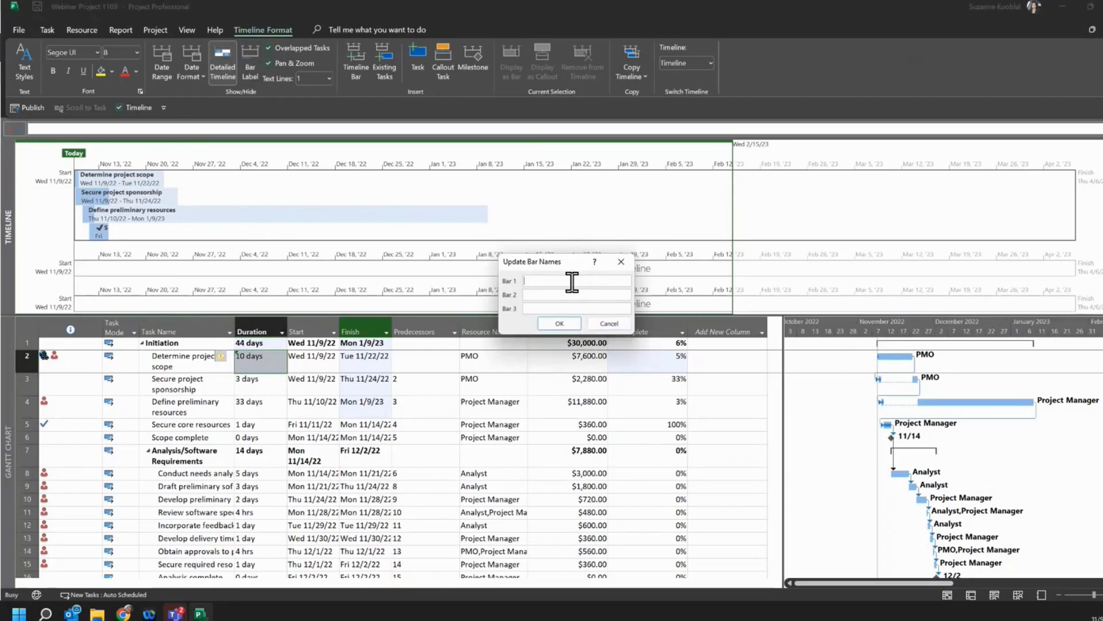
text(Clilent)
key(BackSpace)
key(BackSpace)
key(BackSpace)
key(BackSpace)
text(ent)
click(580, 293)
text(TM)
click(527, 309)
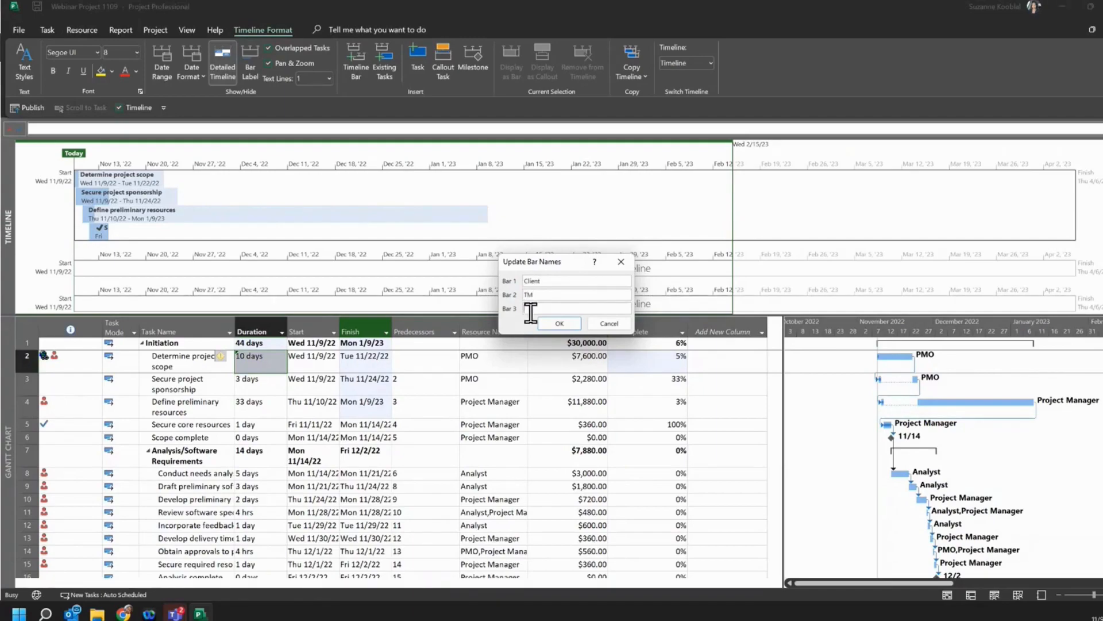
text(E)
key(Return)
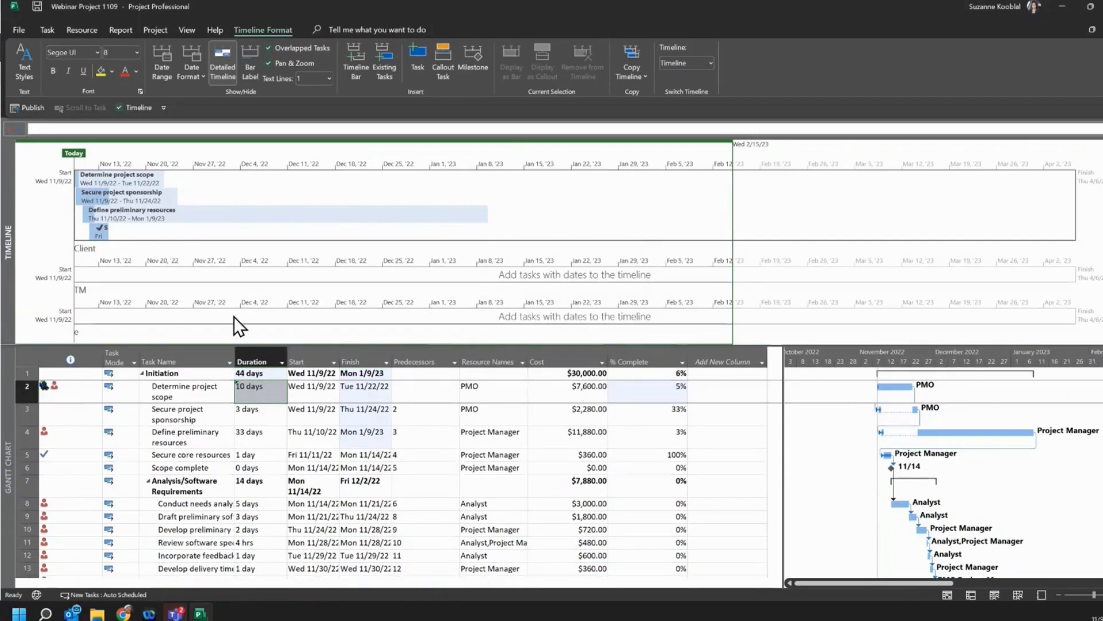
Select the second and third timeline bars in turn.
click(77, 341)
click(87, 275)
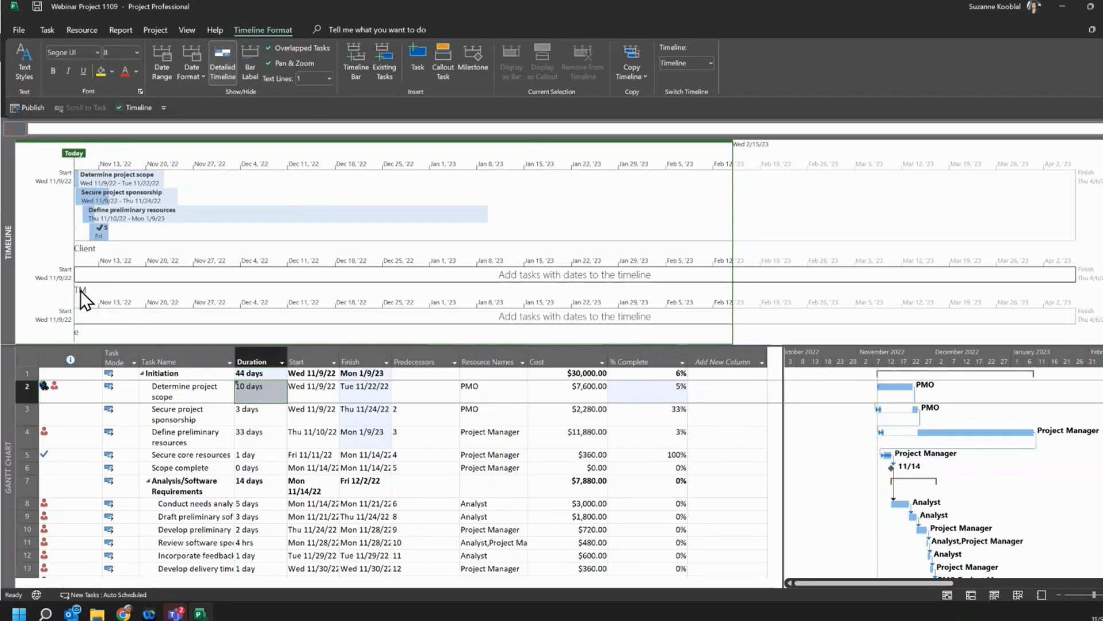
click(78, 336)
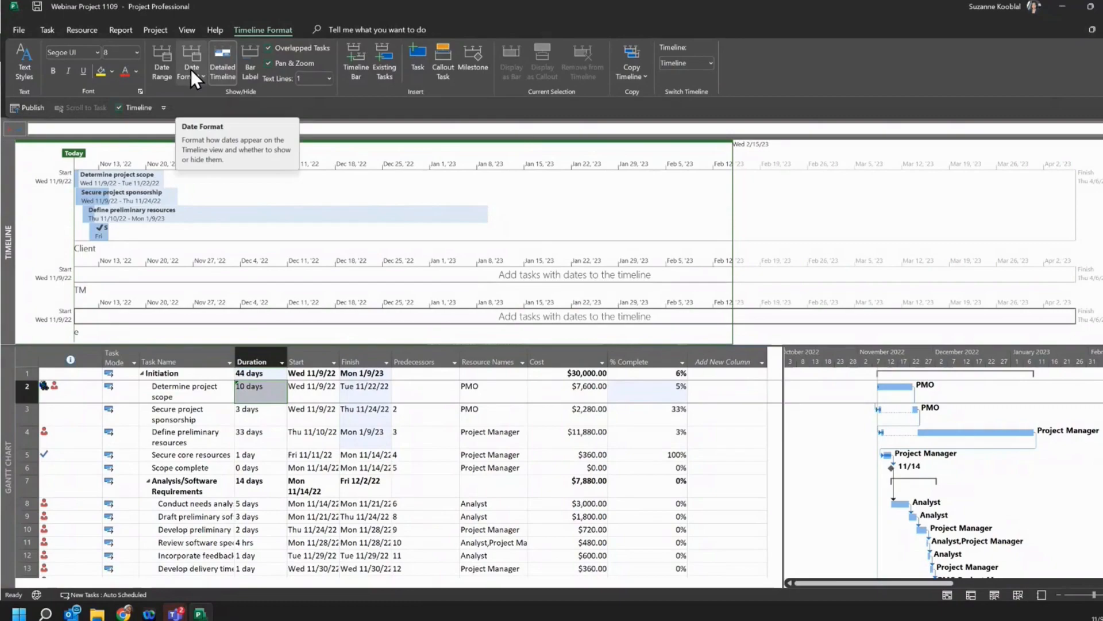
Rename the third timeline bar's label to ePMO.
click(248, 69)
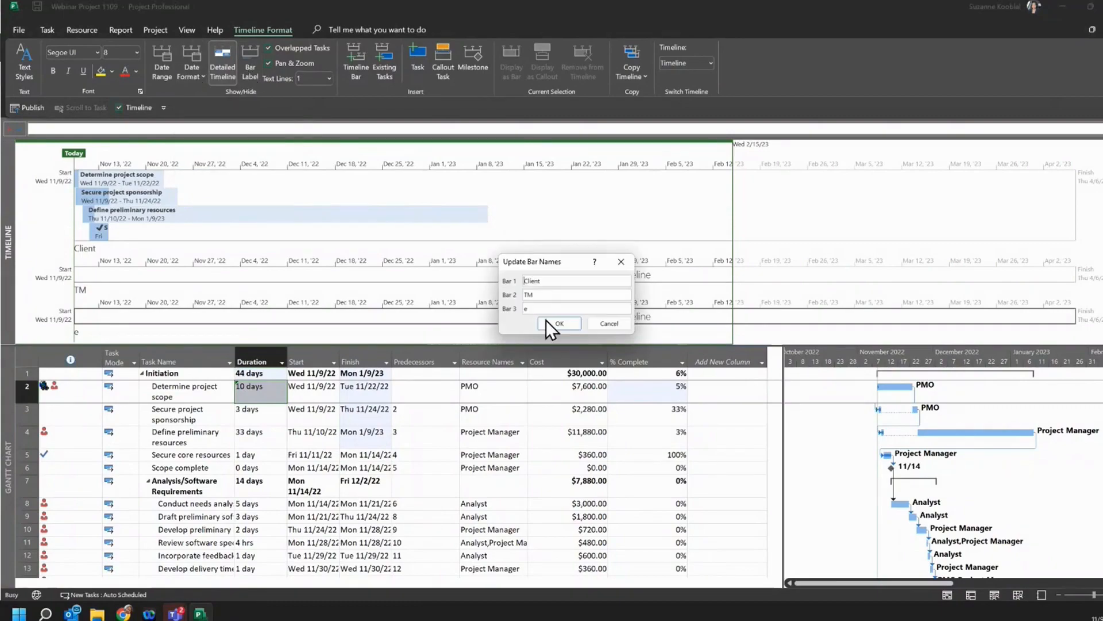
click(543, 310)
text(PMO)
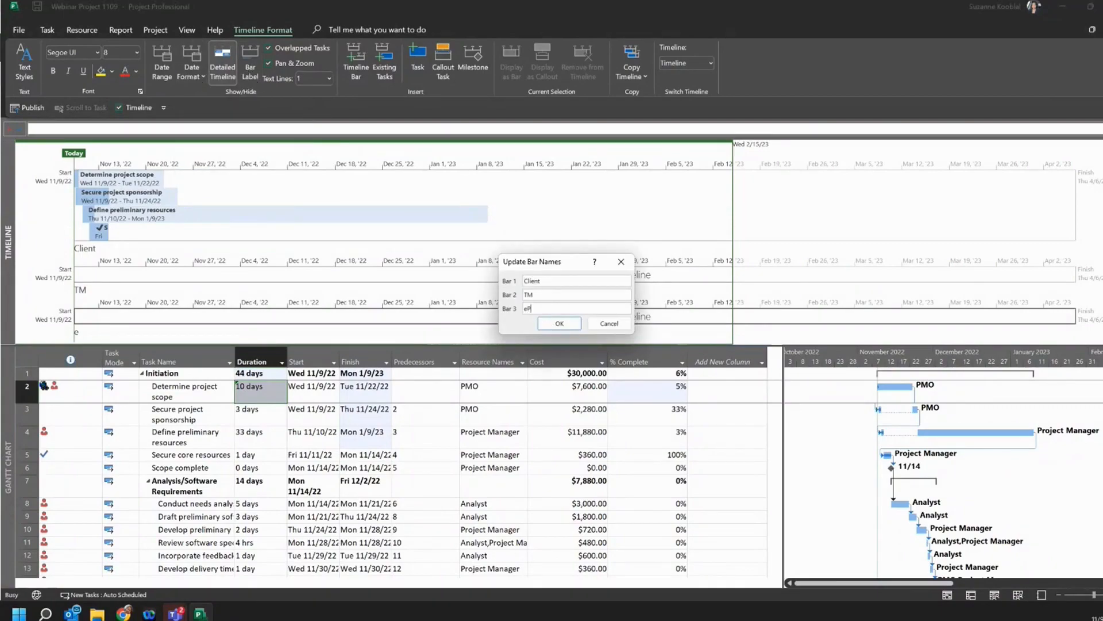
click(560, 323)
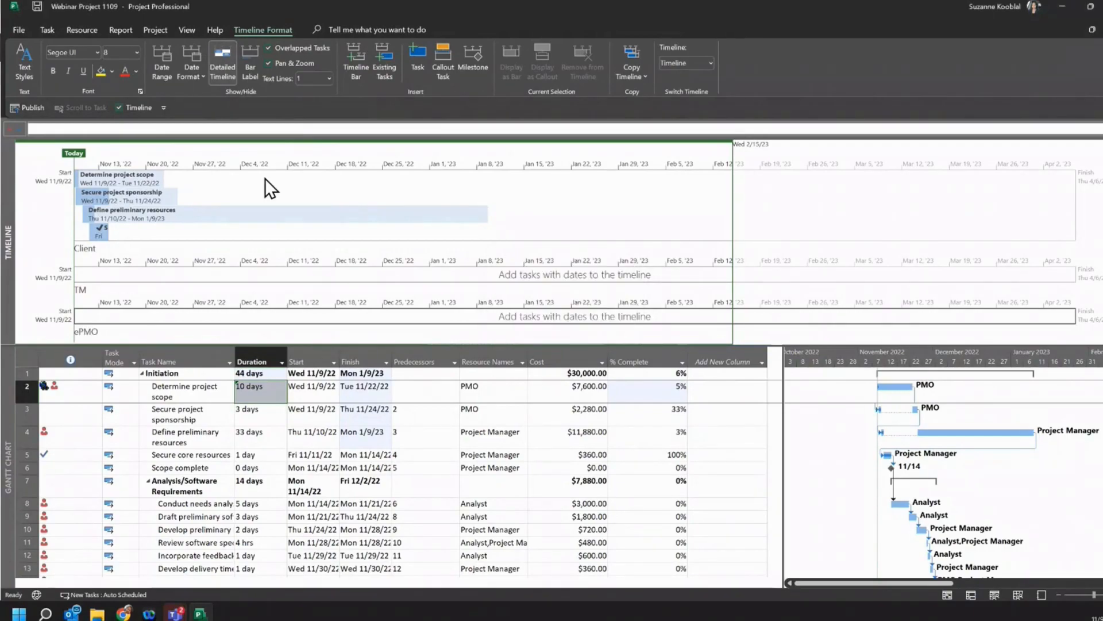
Select the ePMO timeline bar and add the Scope complete milestone to it.
right_click(145, 319)
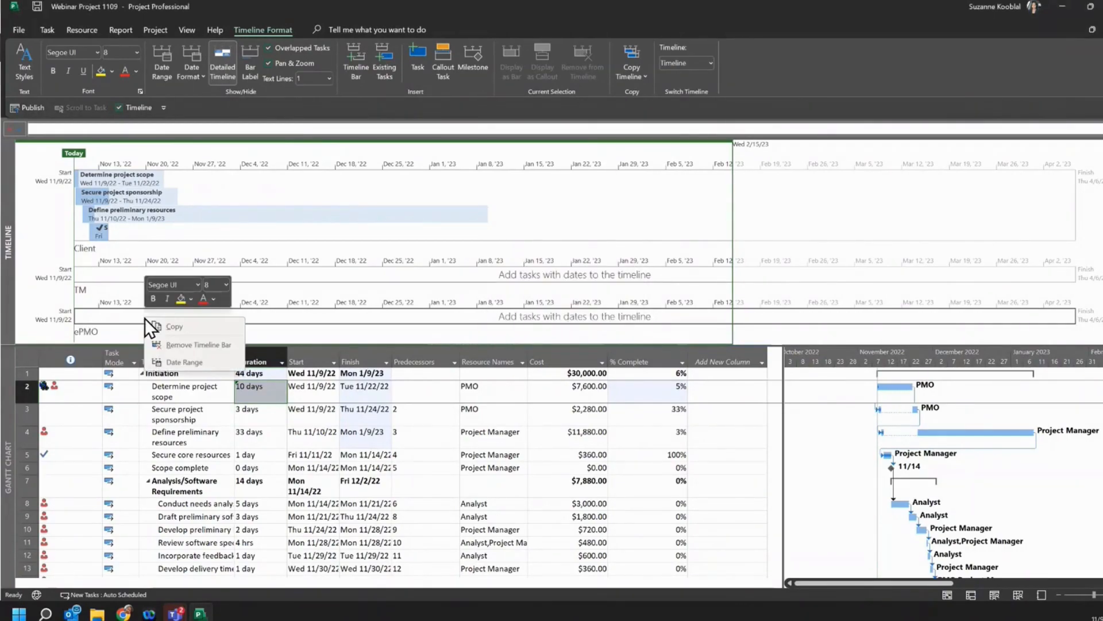
click(189, 328)
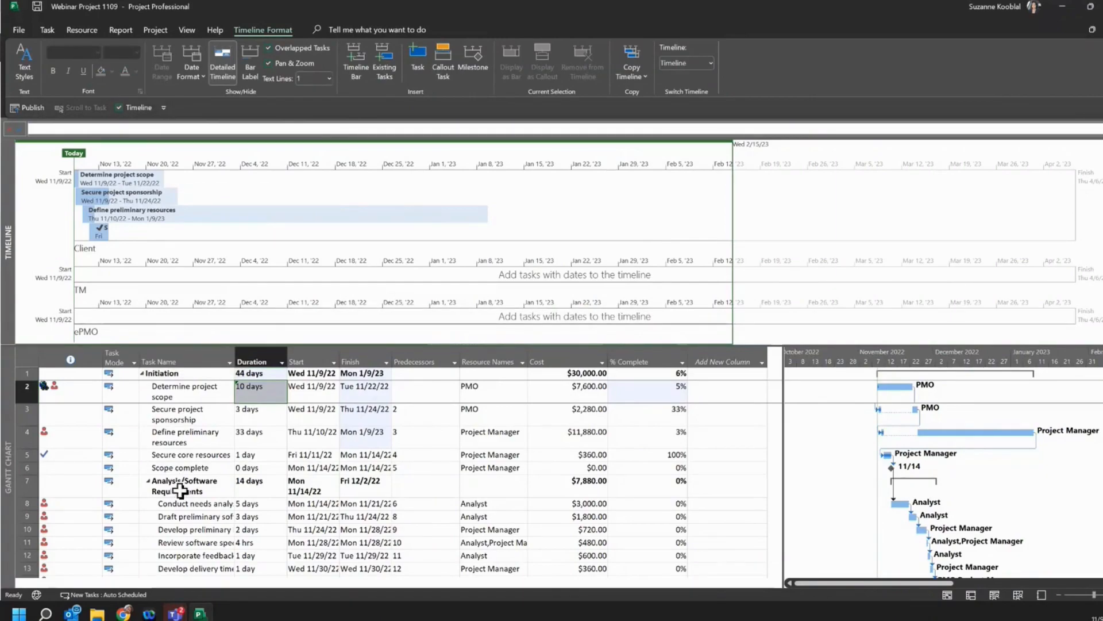
click(185, 466)
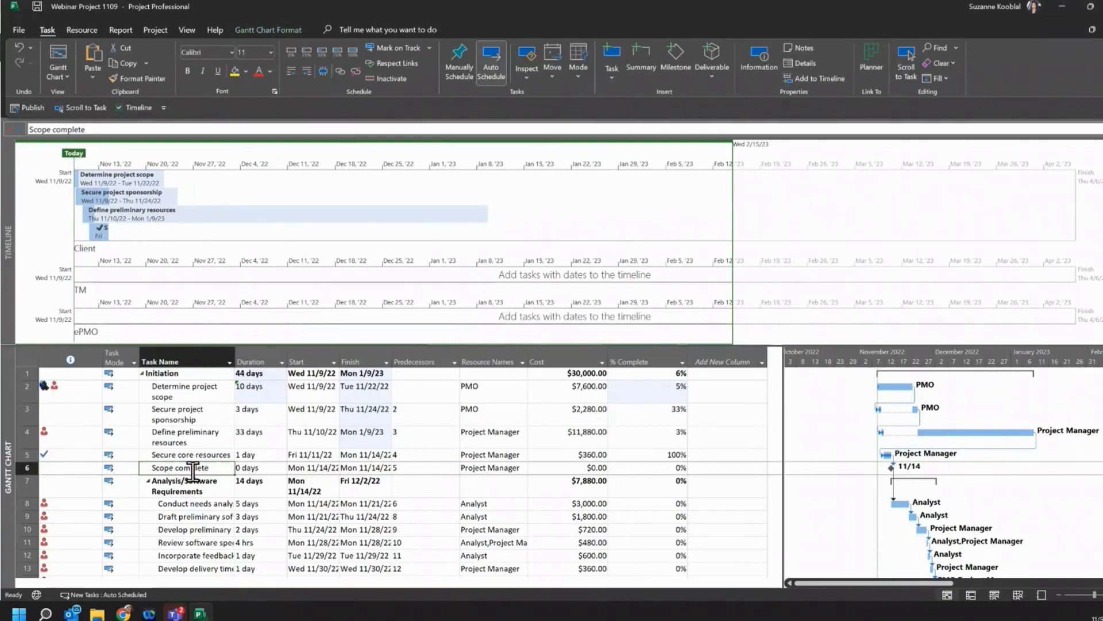
right_click(193, 473)
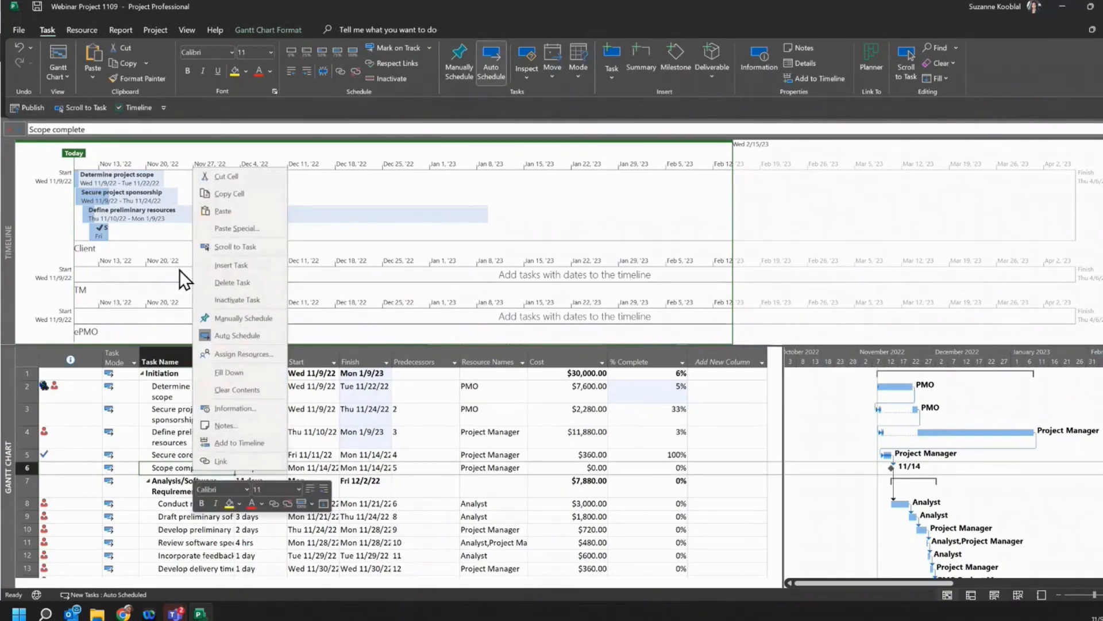
click(144, 273)
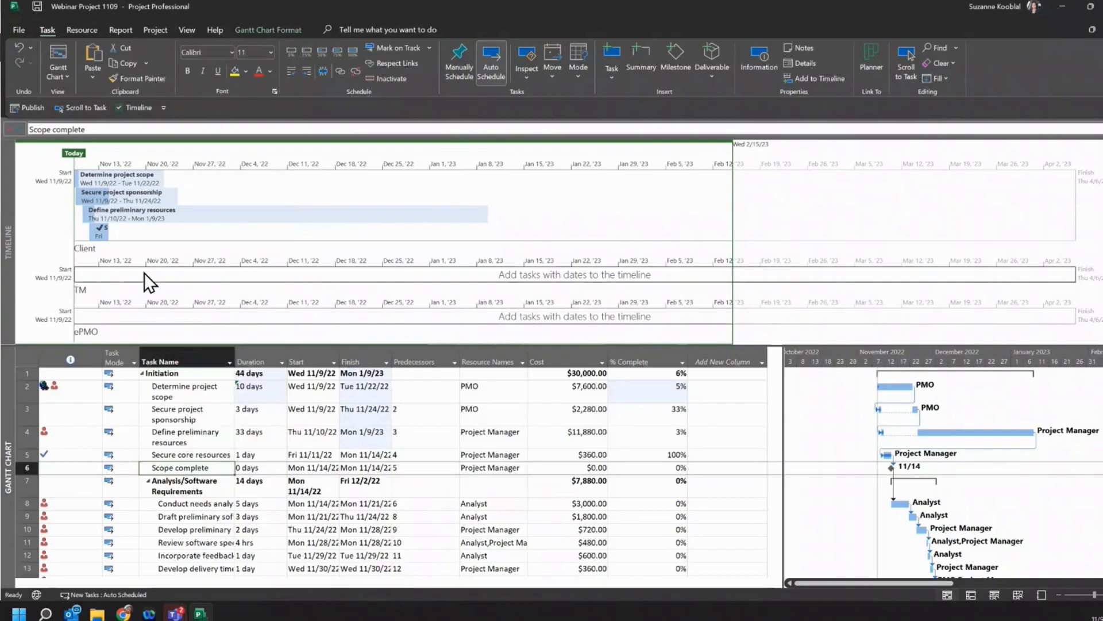
click(133, 317)
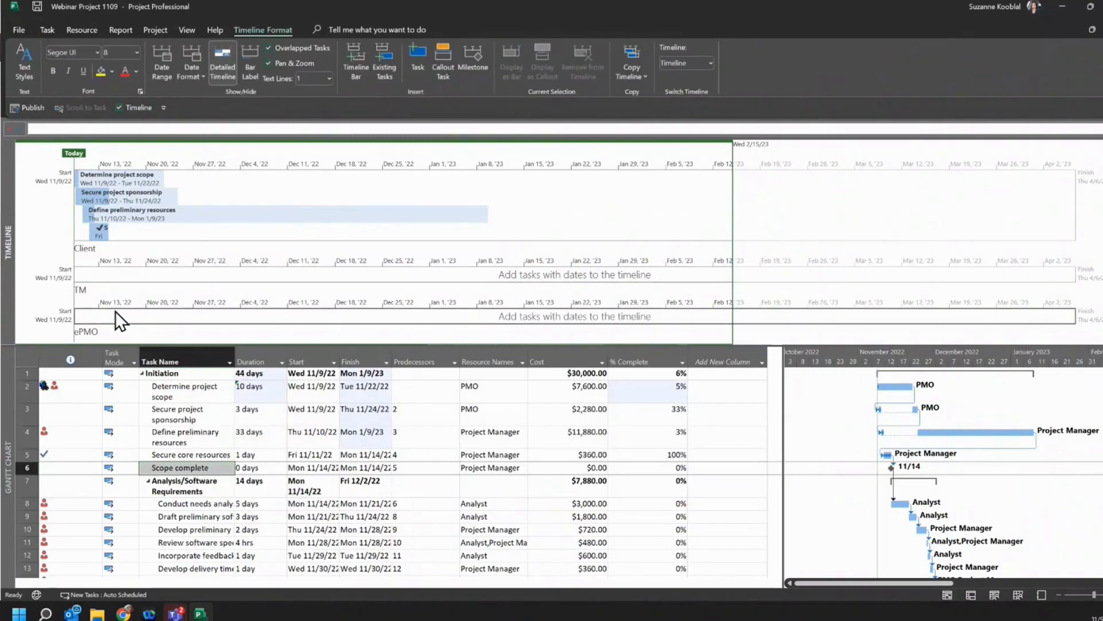
right_click(199, 470)
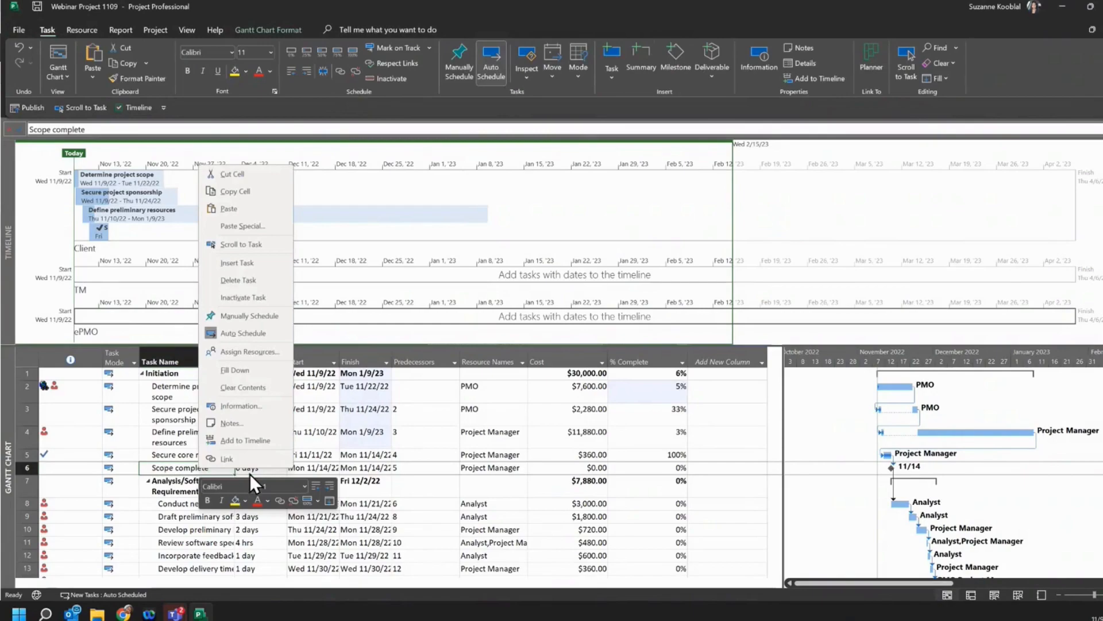
click(245, 441)
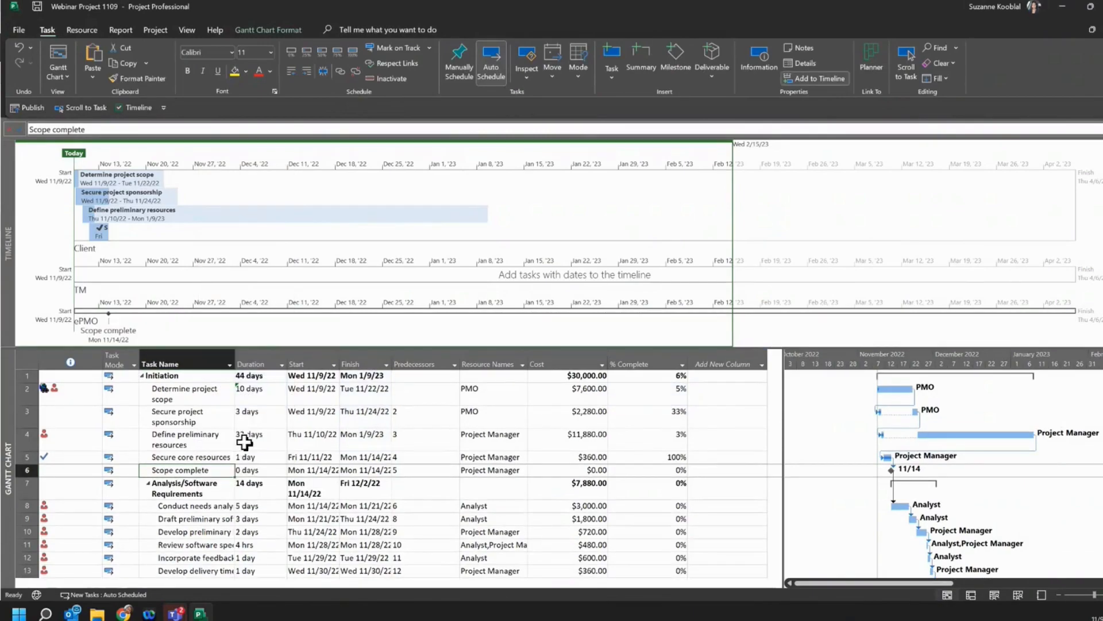
Move the Scope complete label on the ePMO timeline bar away from its marker, to below the Dec 18, '22 date.
click(110, 325)
drag(119, 336, 267, 338)
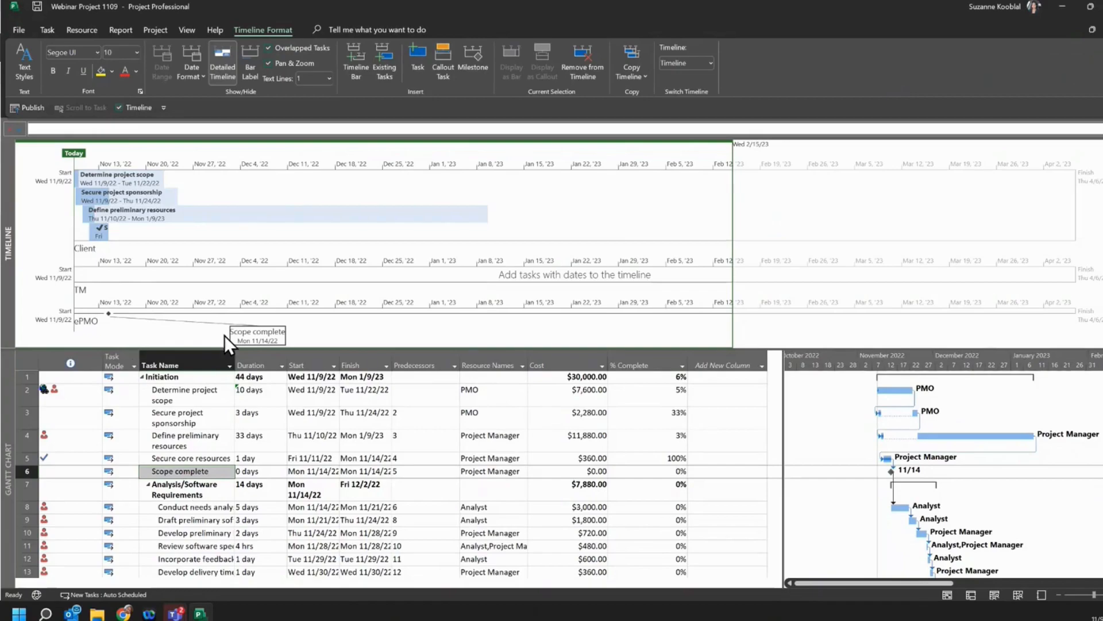
drag(257, 337, 337, 342)
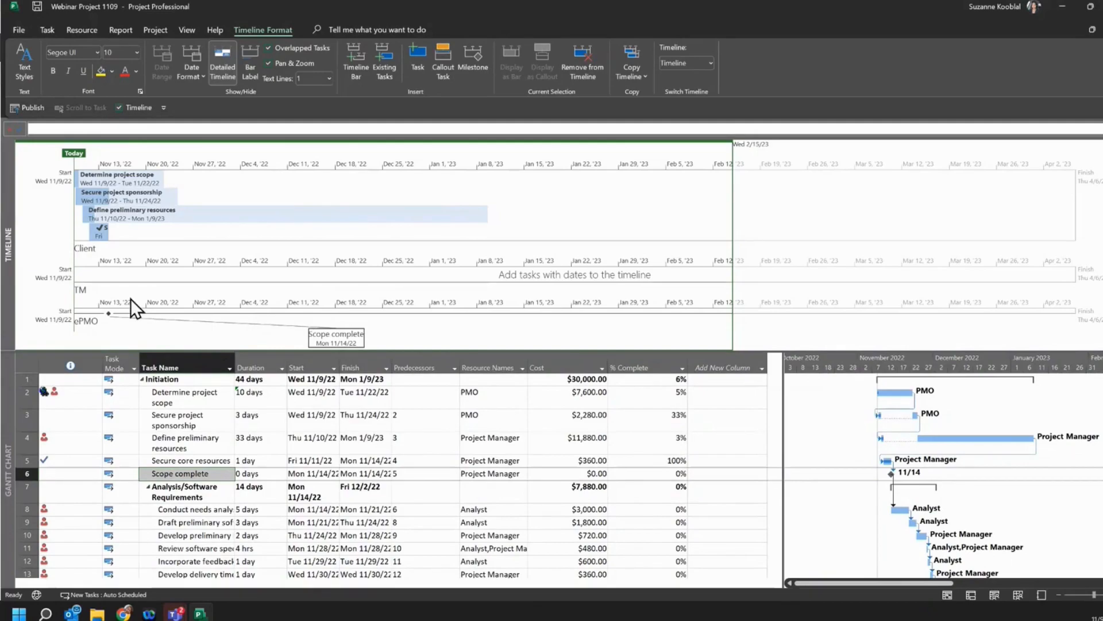
Recolour the Scope complete milestone marker on the ePMO timeline bar, trying yellow and red before applying purple.
right_click(108, 314)
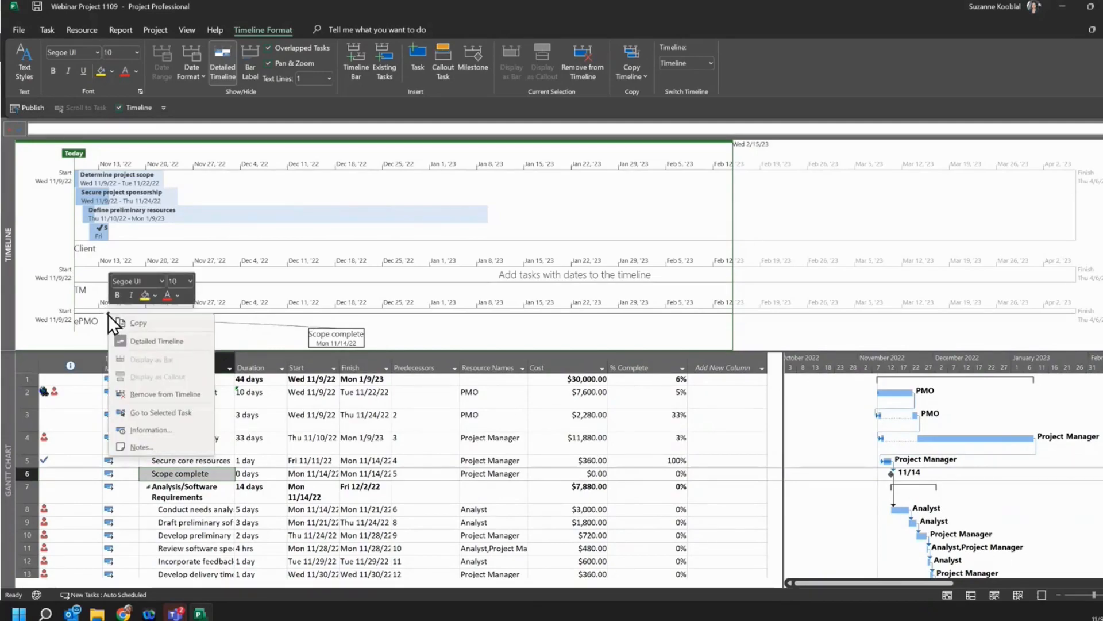
click(147, 293)
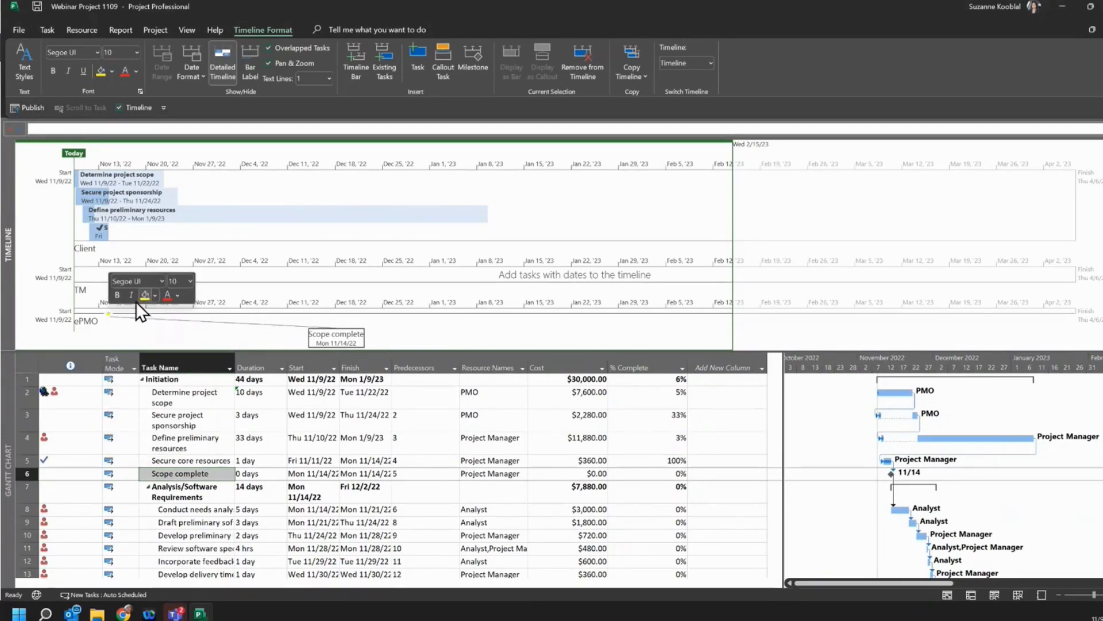
click(157, 292)
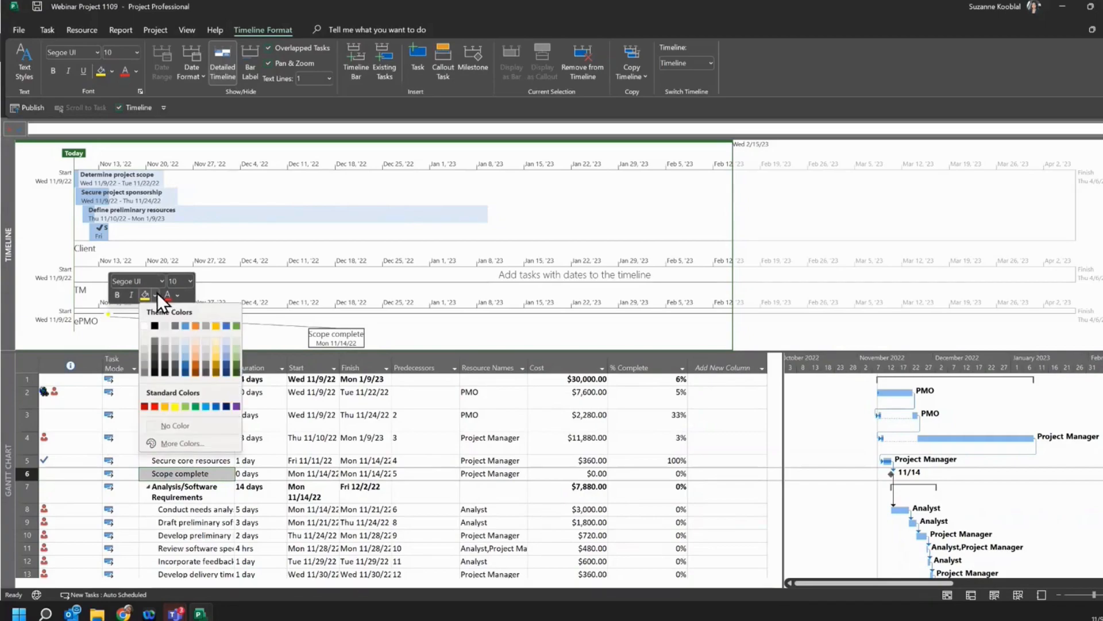
click(154, 408)
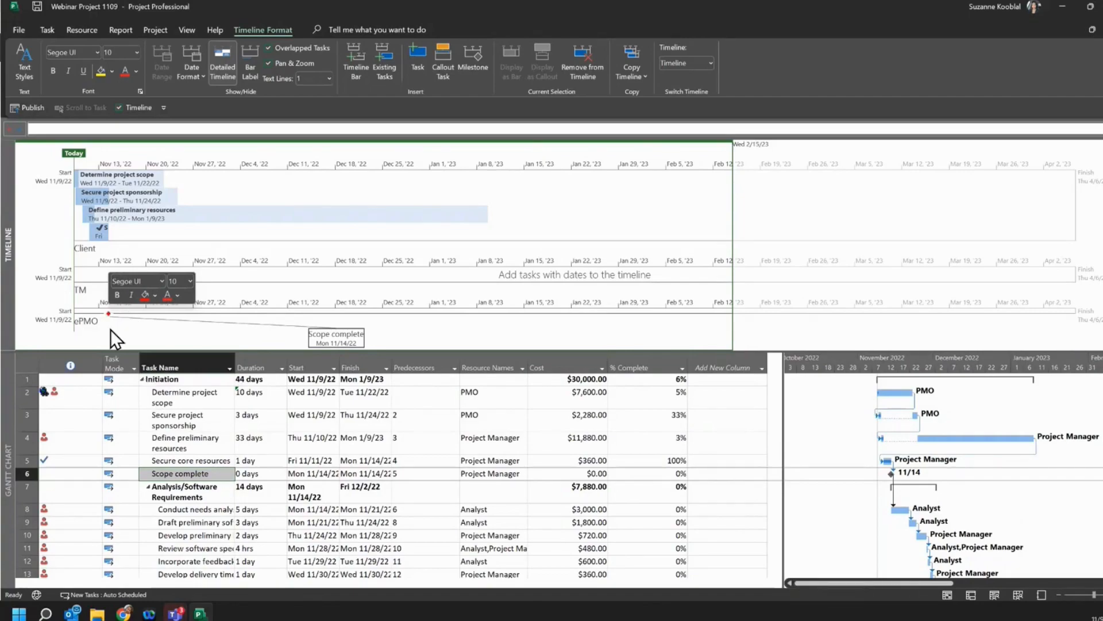
click(155, 294)
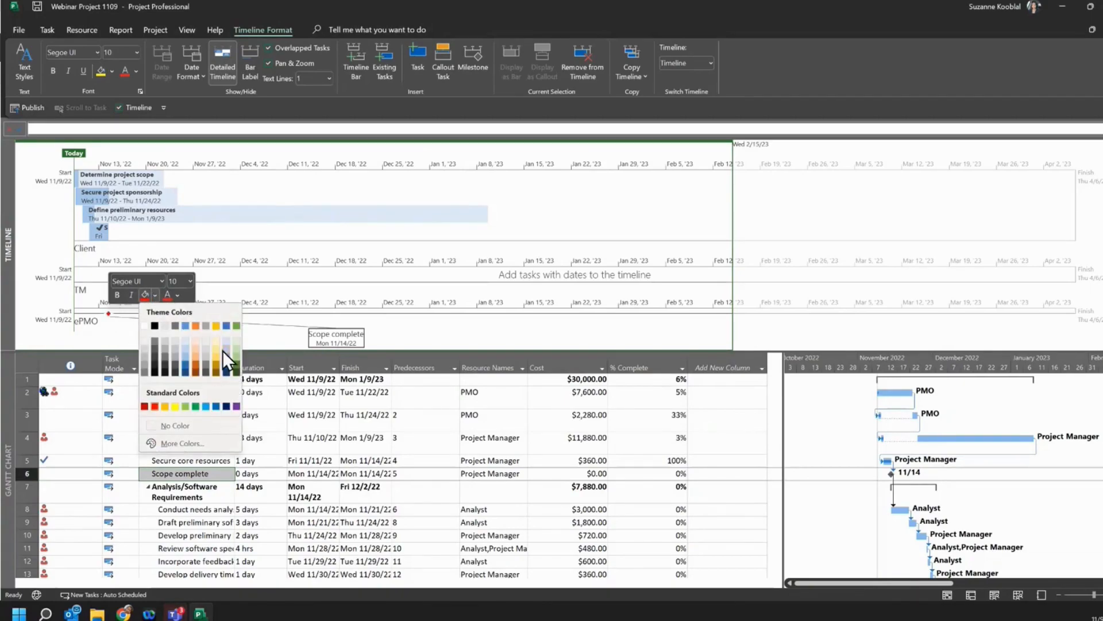
click(235, 408)
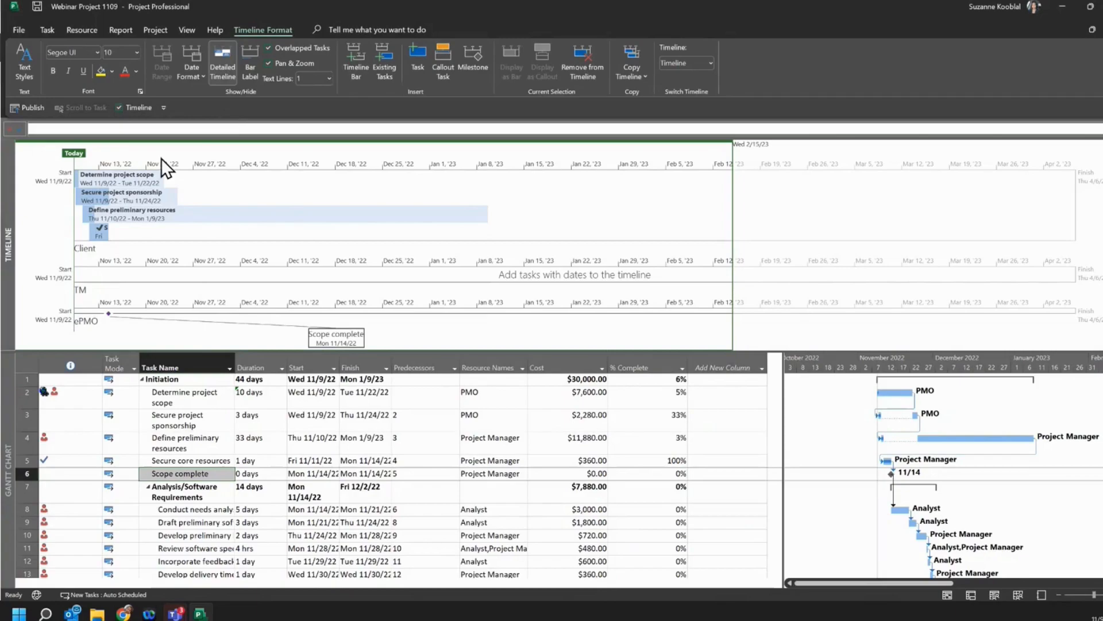
Try to set the middle tier units of the Gantt chart timescale to Days.
right_click(325, 162)
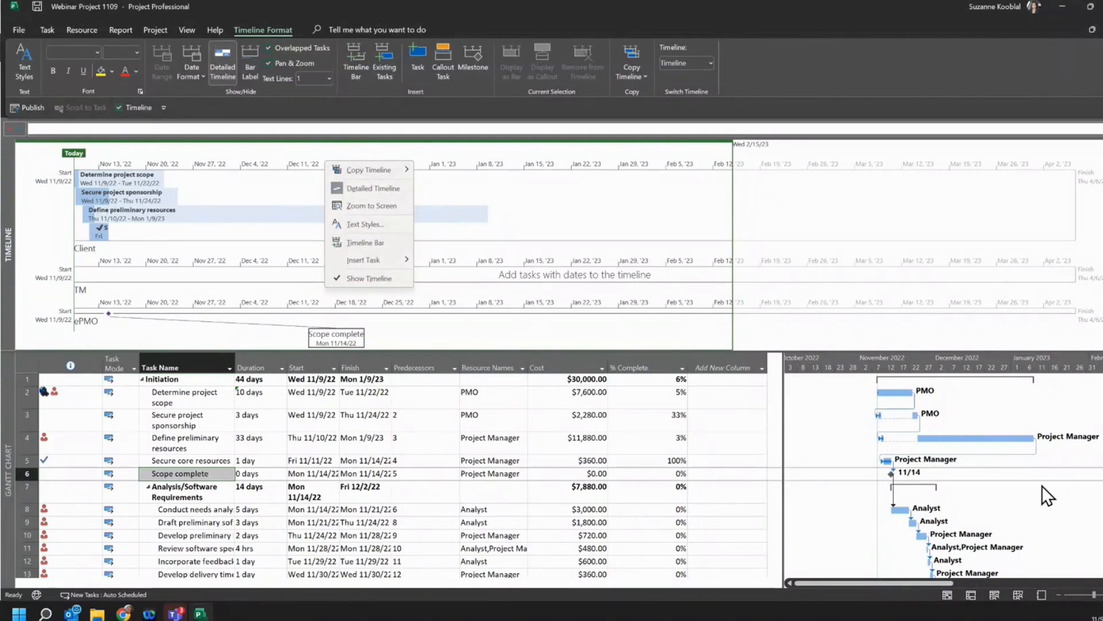
right_click(833, 356)
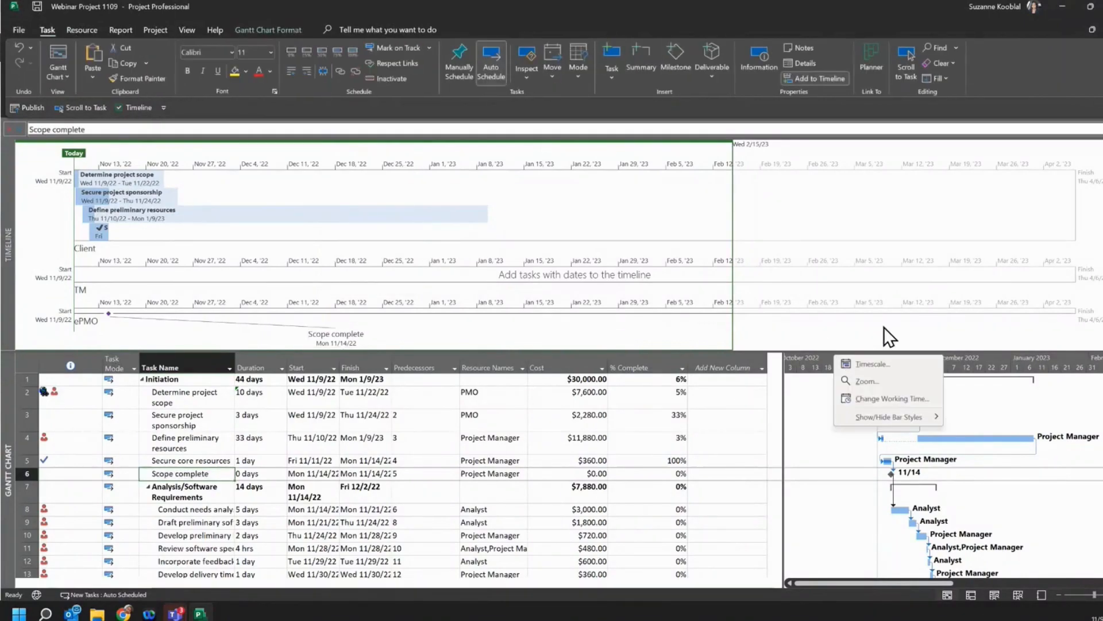
click(818, 356)
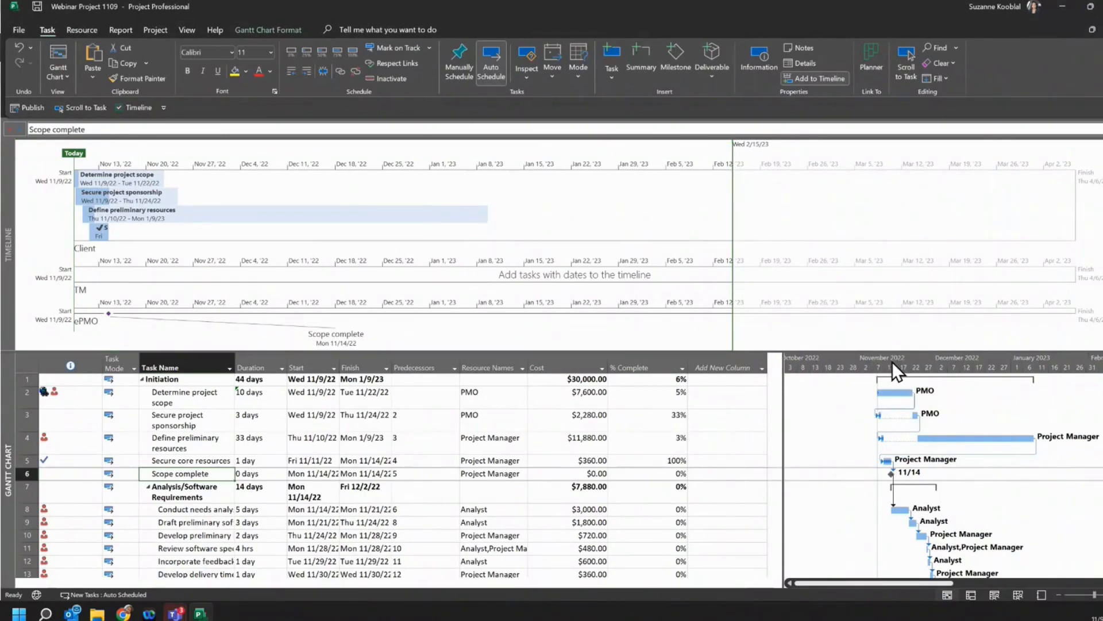
right_click(838, 359)
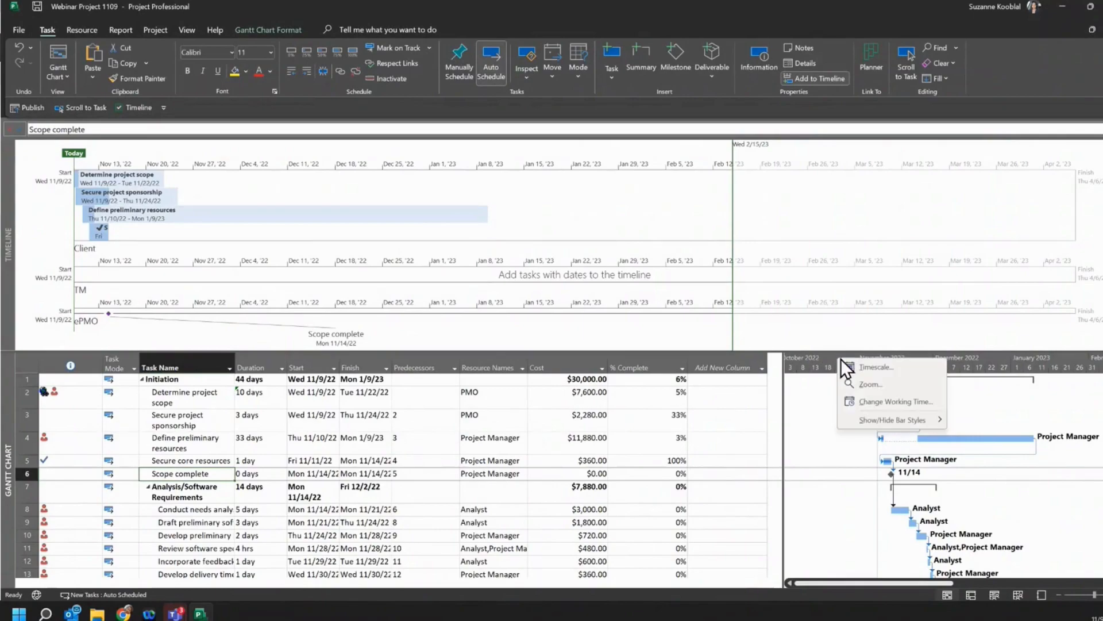
click(876, 367)
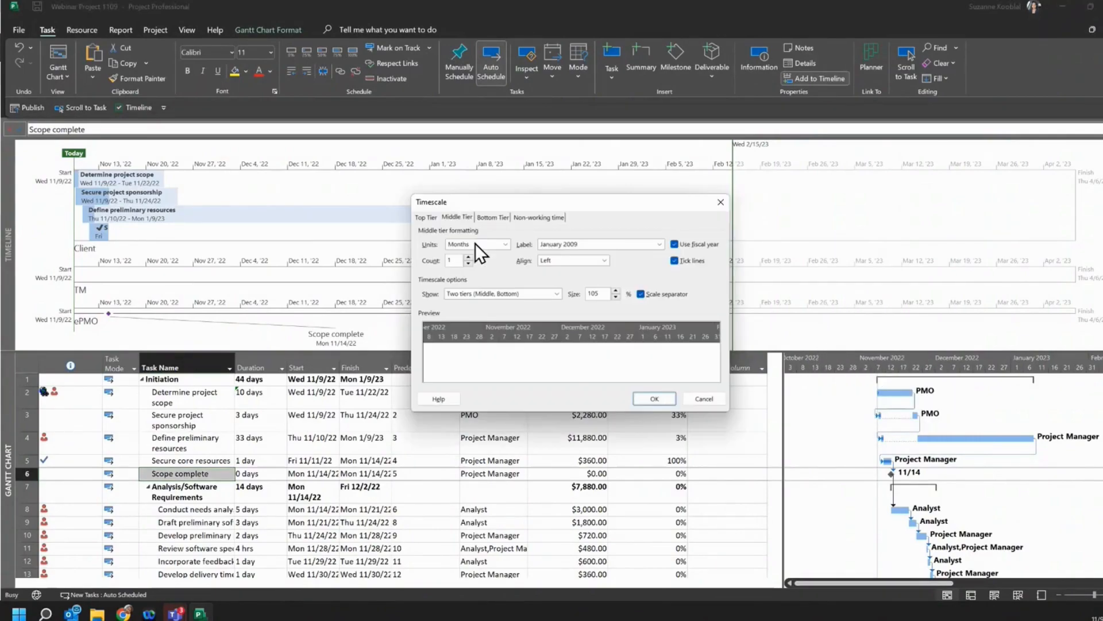
click(506, 245)
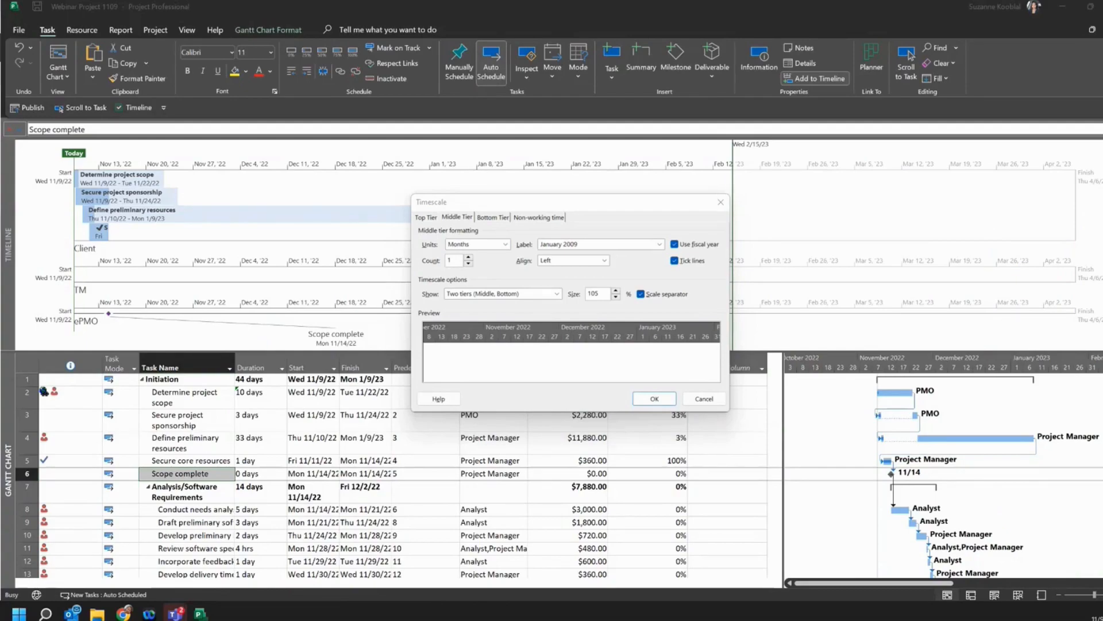
click(507, 243)
click(459, 307)
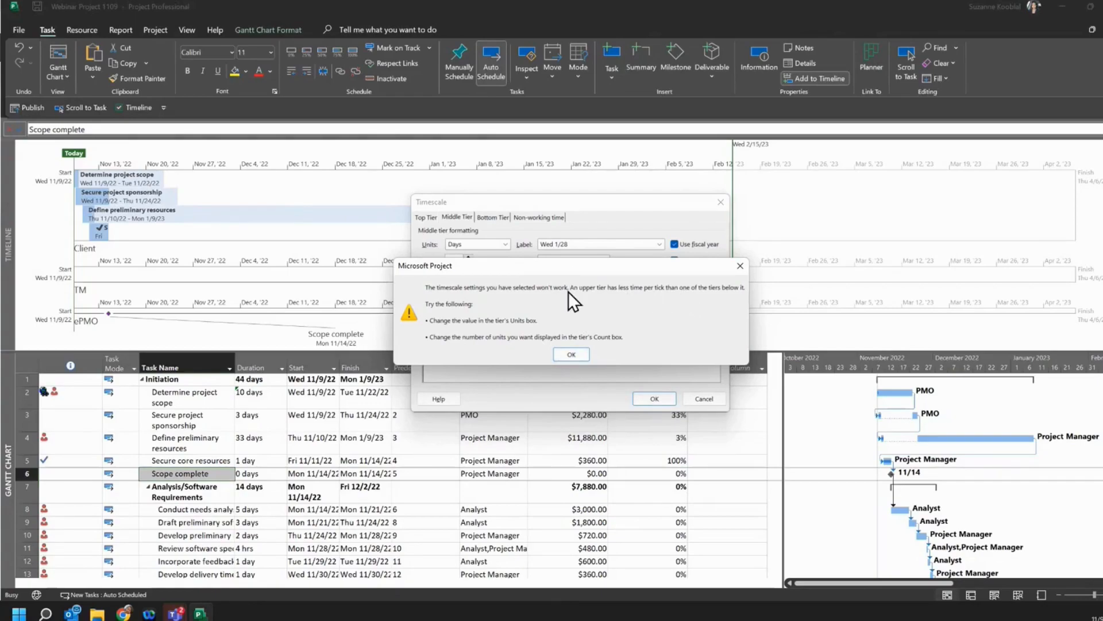
click(571, 356)
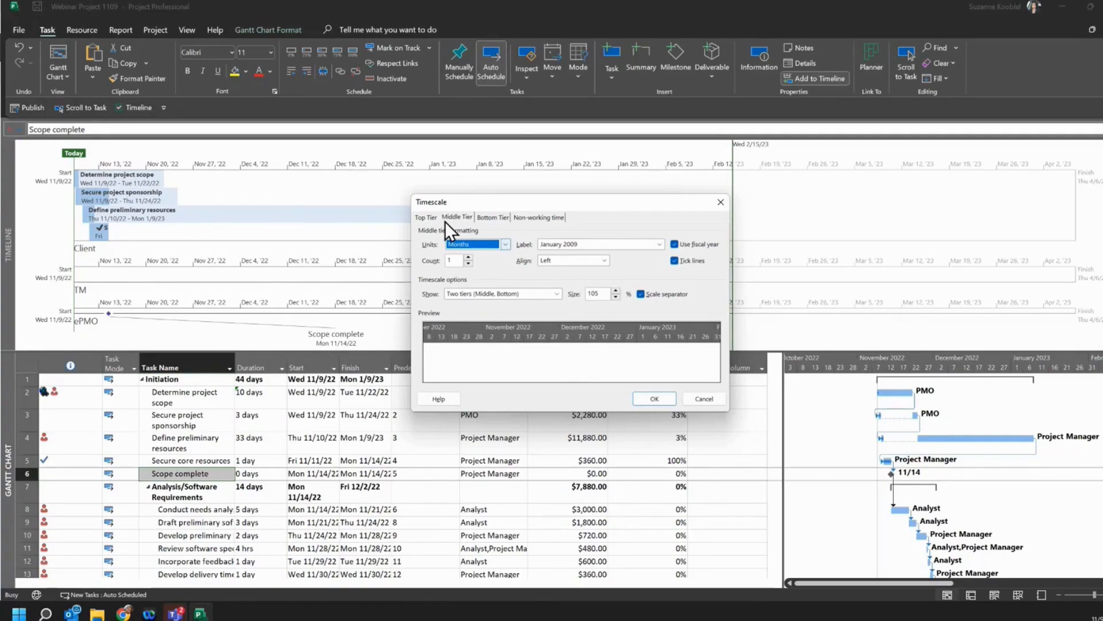
Review the top, middle and bottom tier settings of the timescale and close them without saving.
click(427, 217)
click(458, 216)
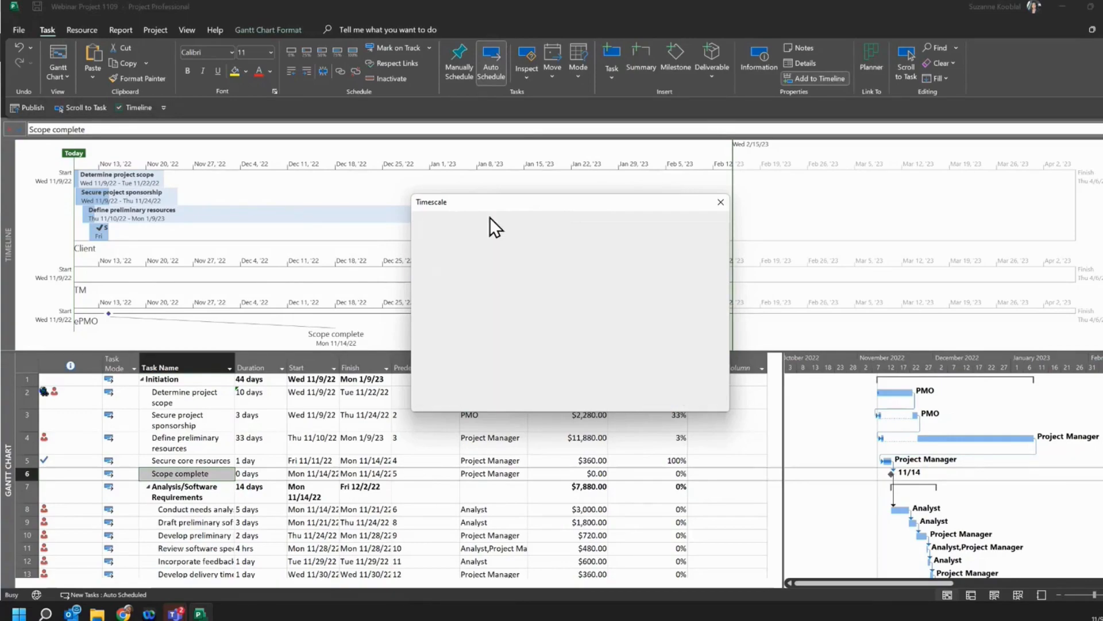
click(491, 217)
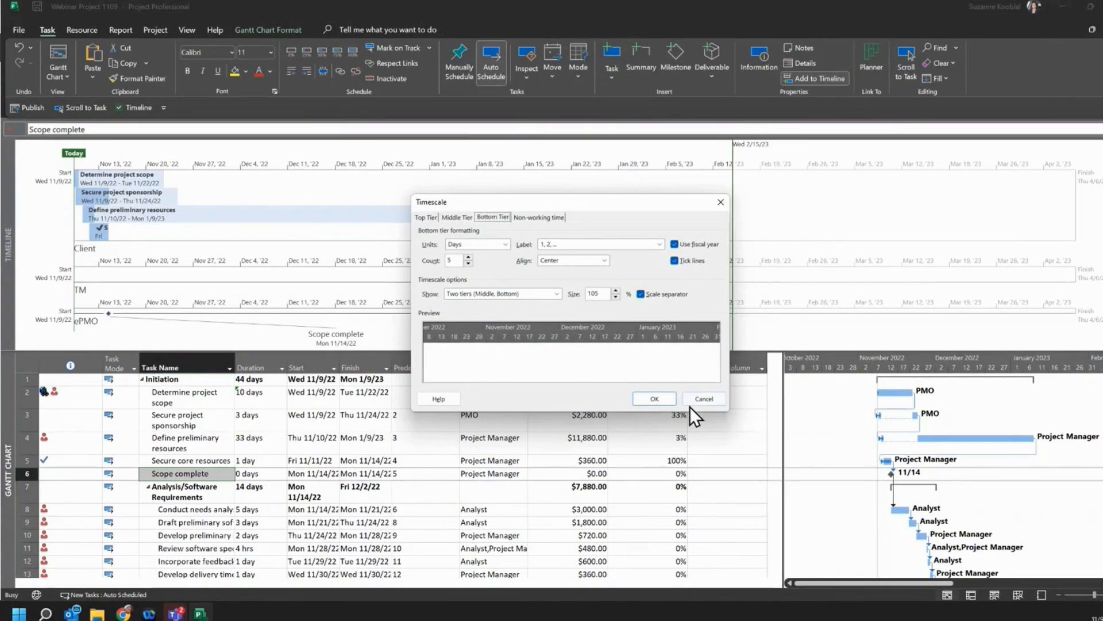
click(702, 399)
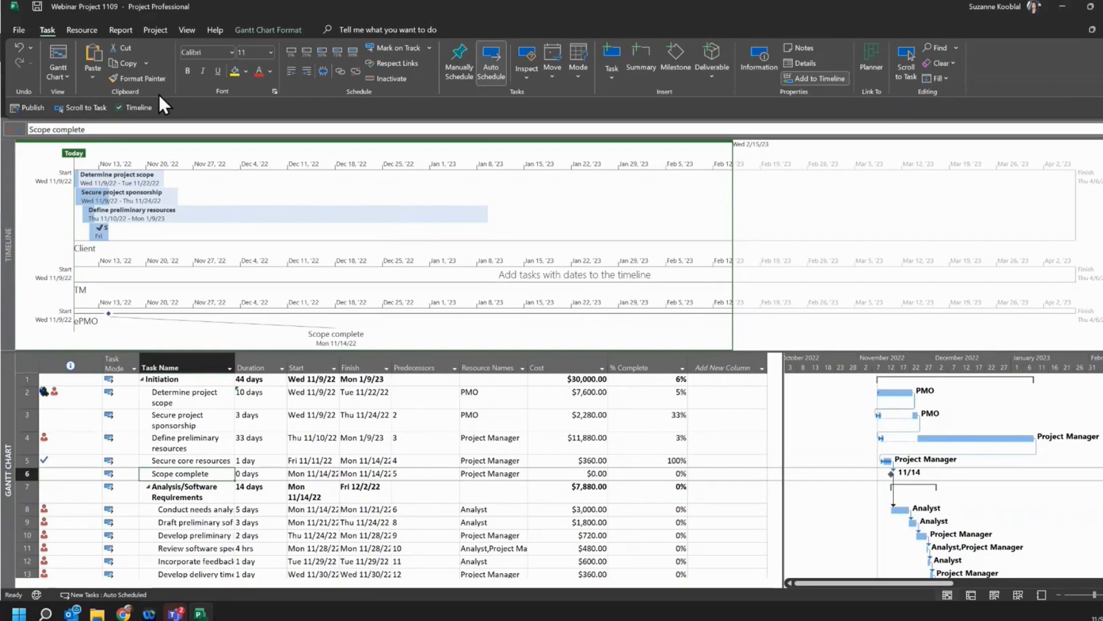
Add a fourth timeline bar and copy the timeline for presentation.
click(244, 196)
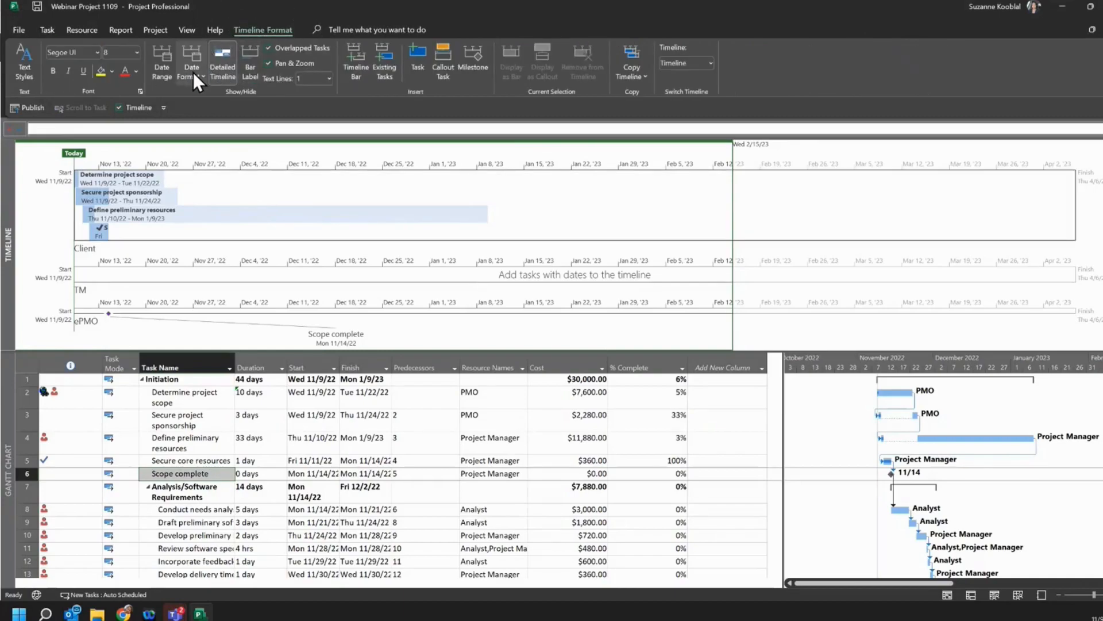
click(354, 71)
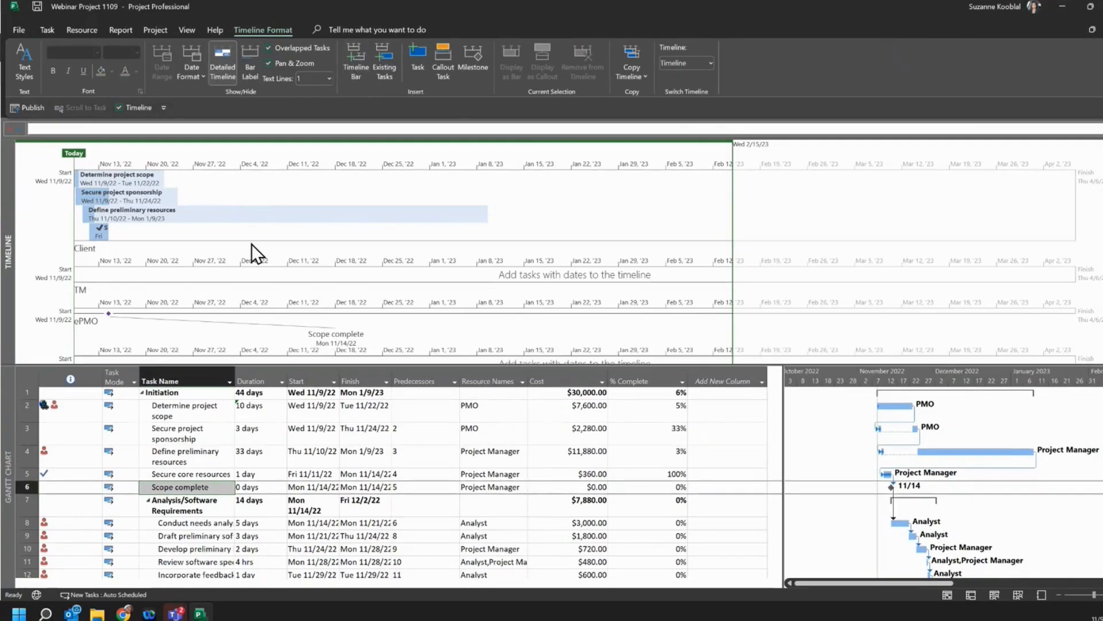
click(639, 80)
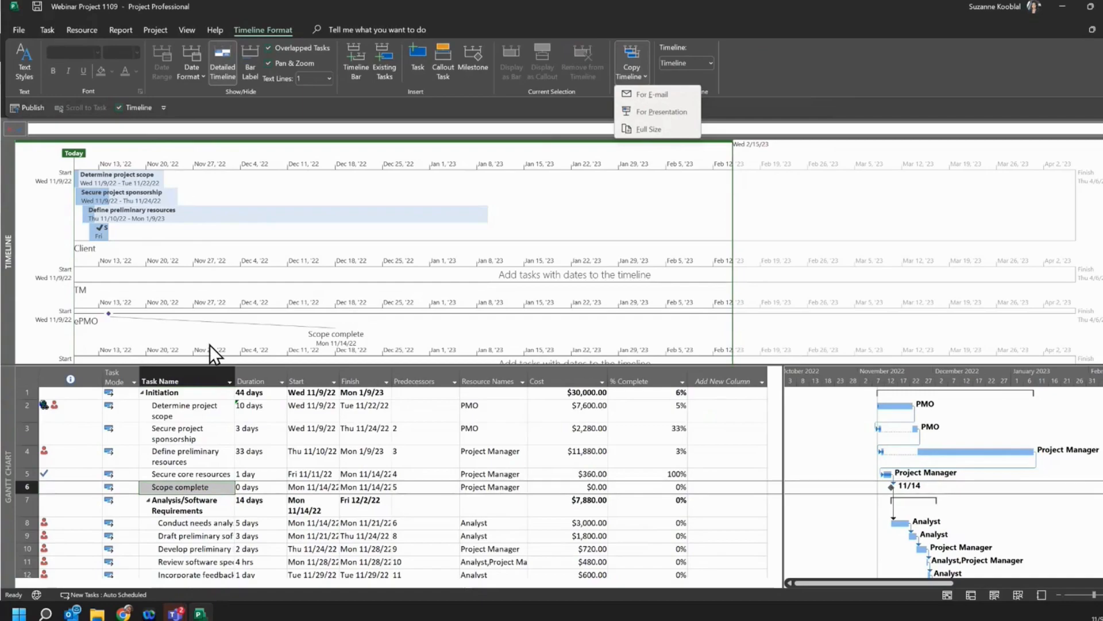
click(653, 112)
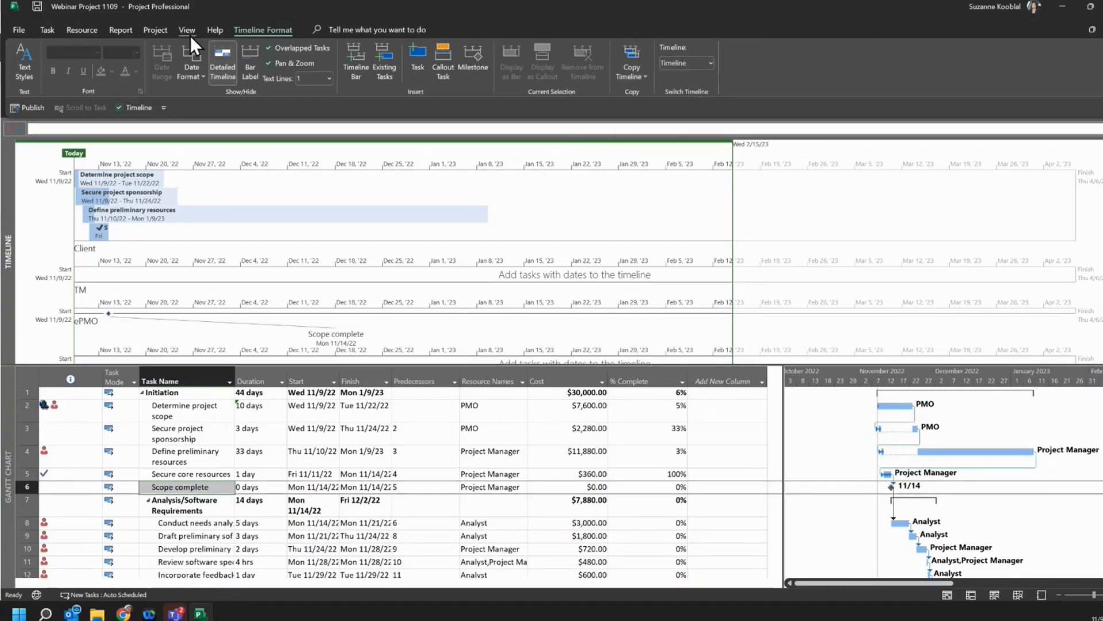
Hide the timeline pane above the Gantt chart and display it again.
click(710, 63)
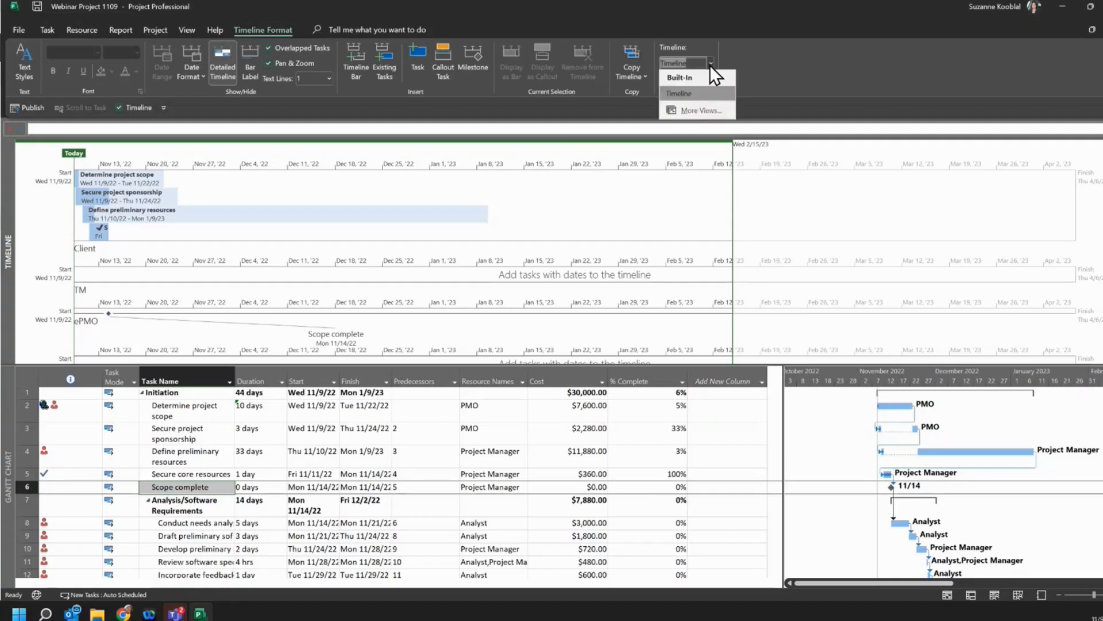
click(887, 61)
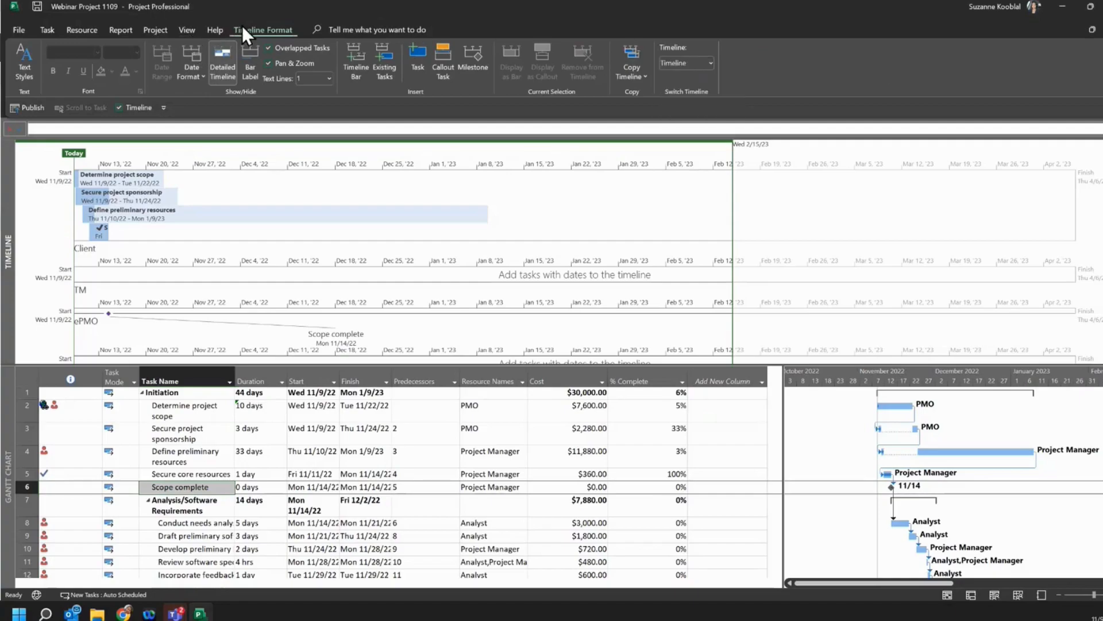
click(185, 27)
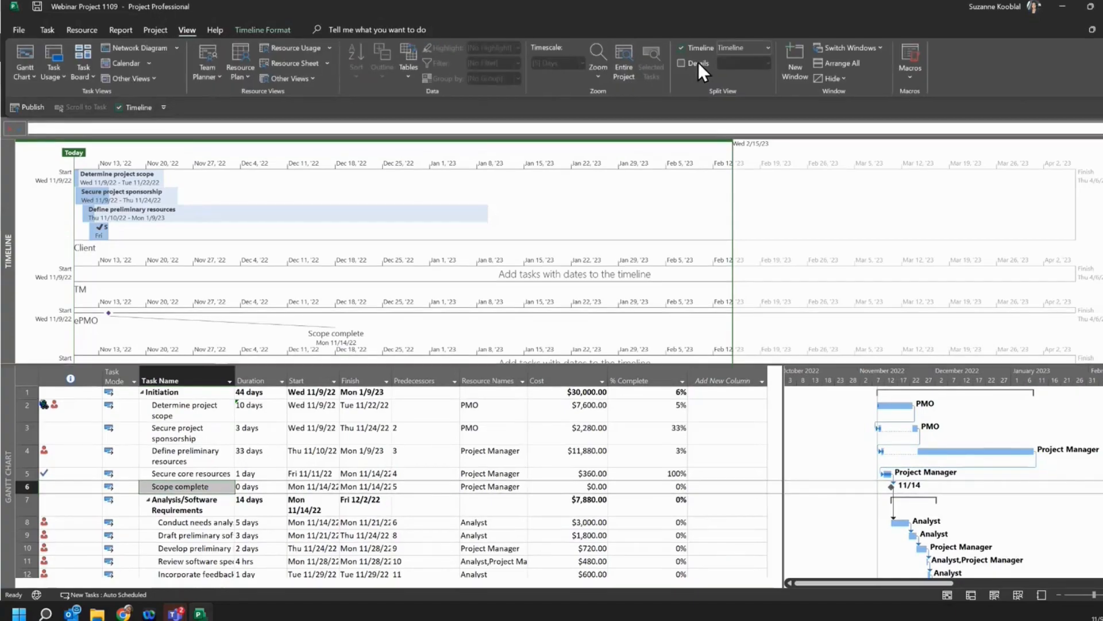
click(681, 49)
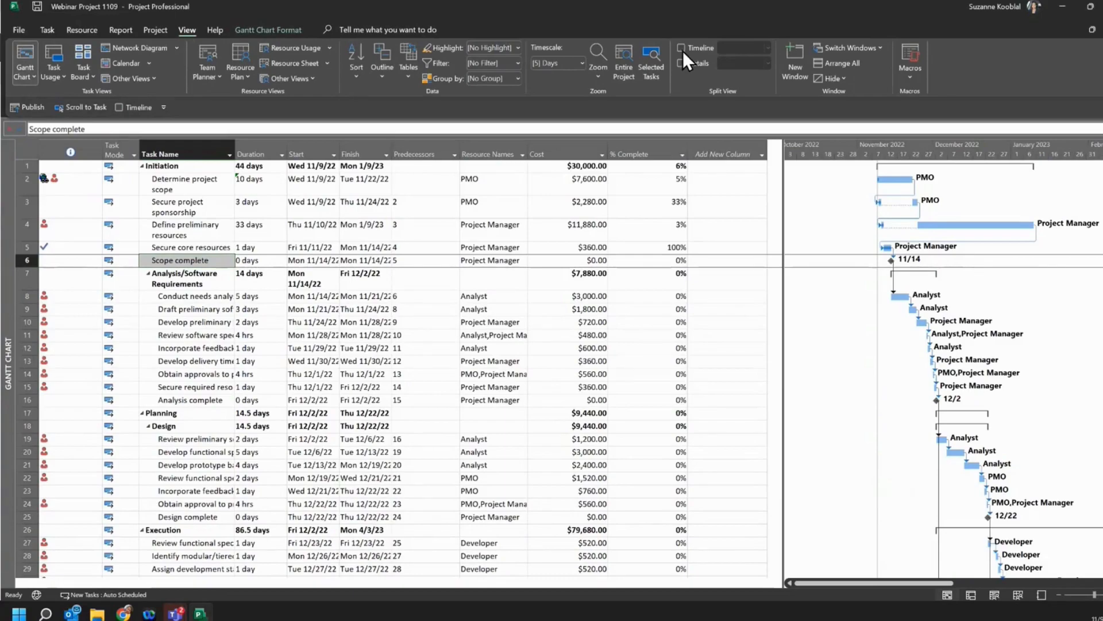
click(682, 50)
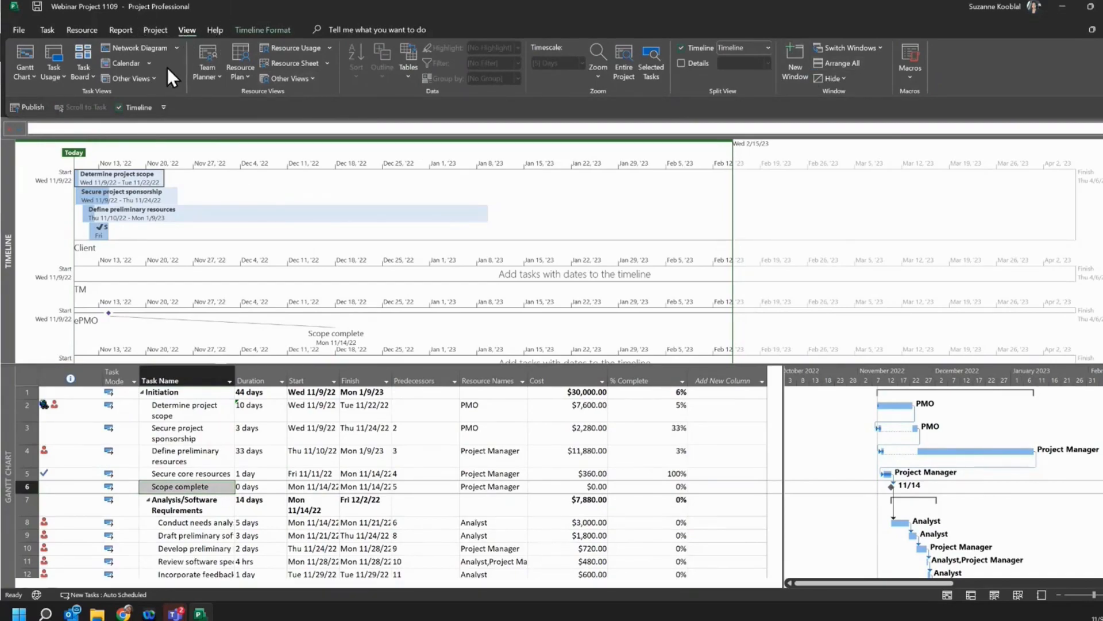
Turn off the timeline pane so that the Gantt chart fills the window.
right_click(129, 44)
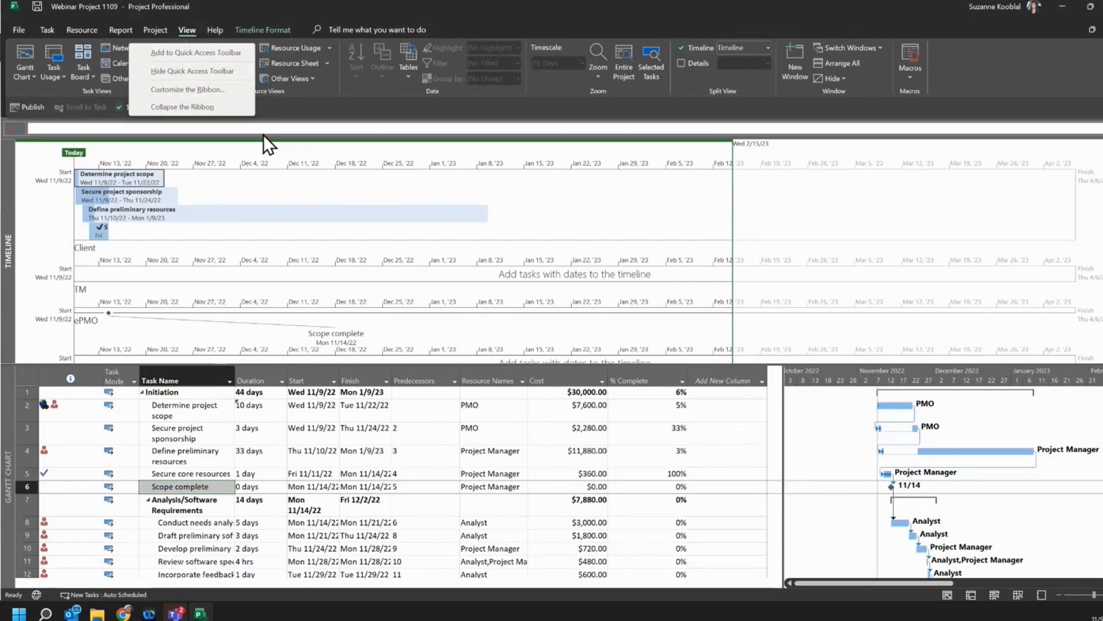
click(271, 3)
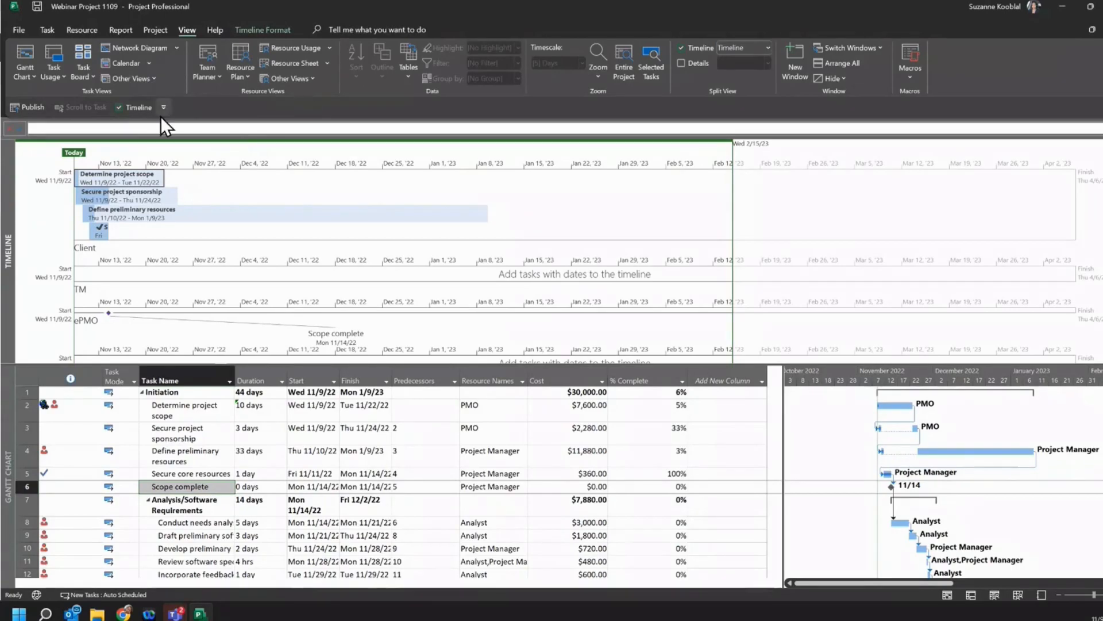
click(119, 107)
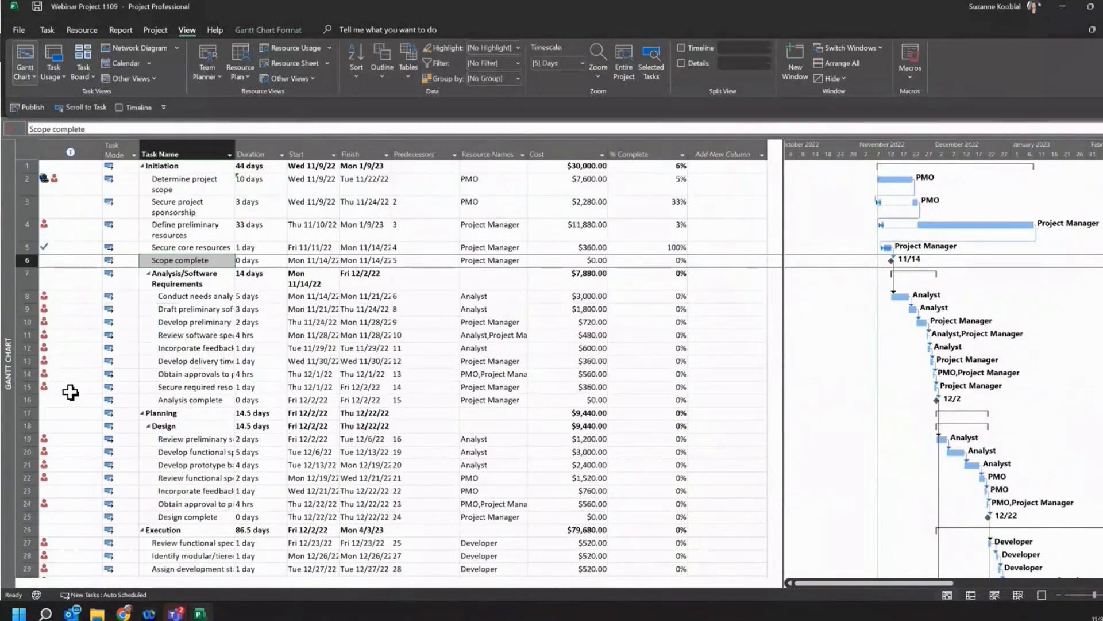
Review the built-in Gantt chart view choices and close the list without switching views.
mouse_move(71, 393)
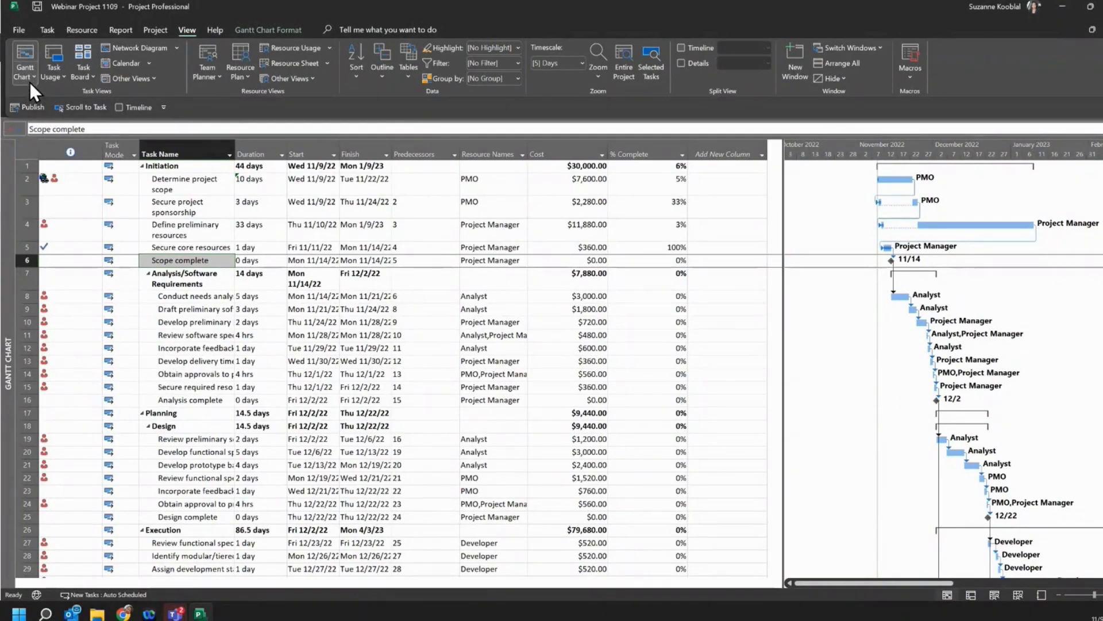
click(52, 27)
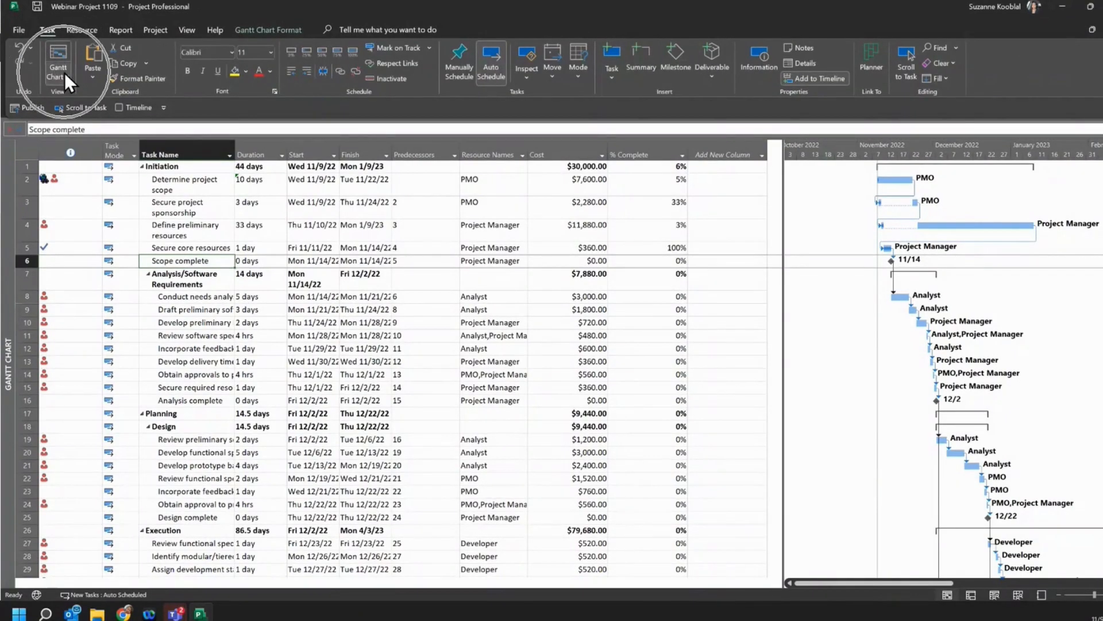
click(187, 30)
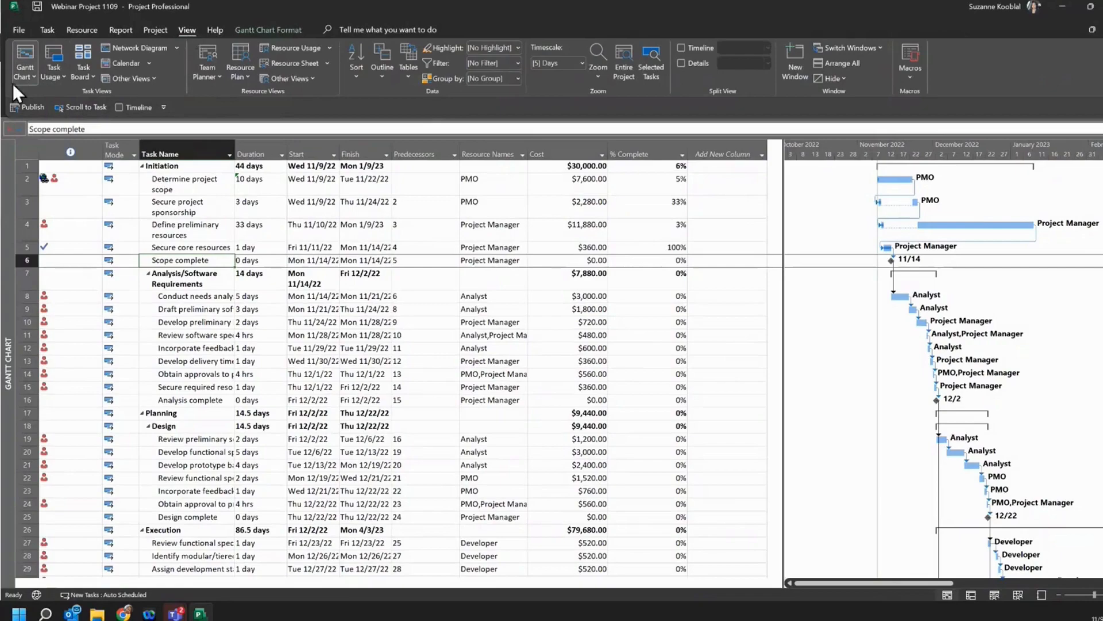
click(29, 79)
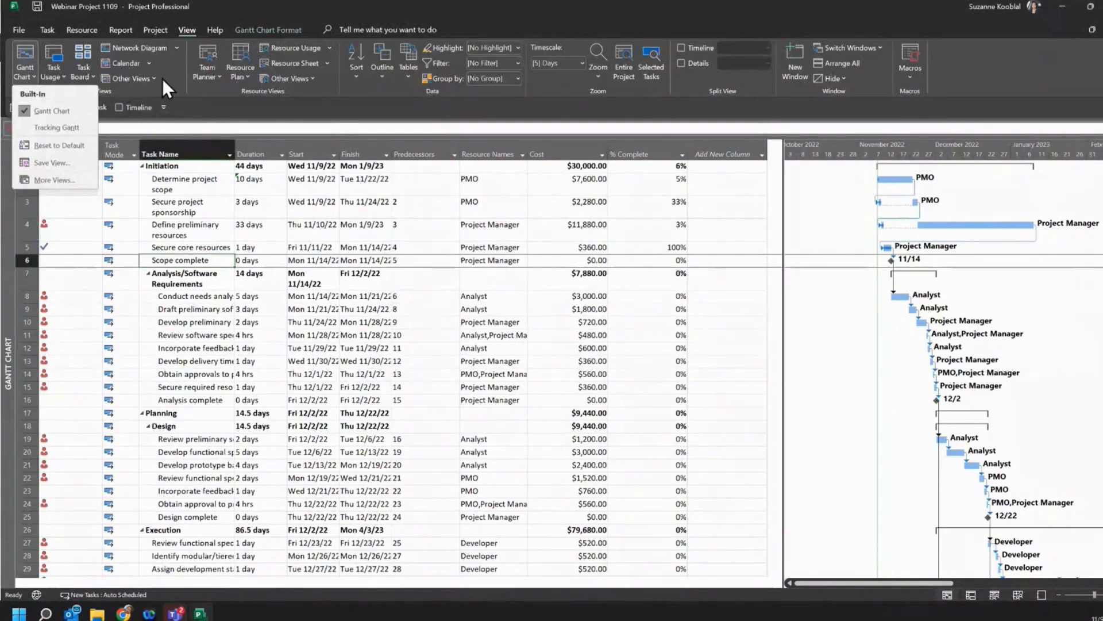
click(274, 109)
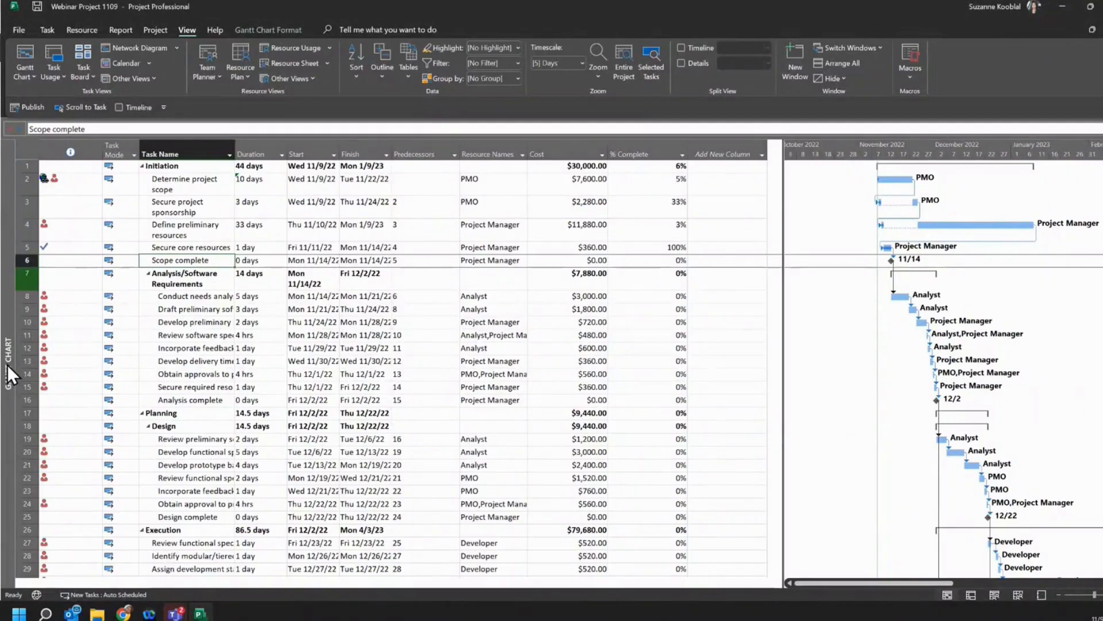
Switch to the Resource Usage view and undo the switch to return to the Gantt chart.
right_click(8, 319)
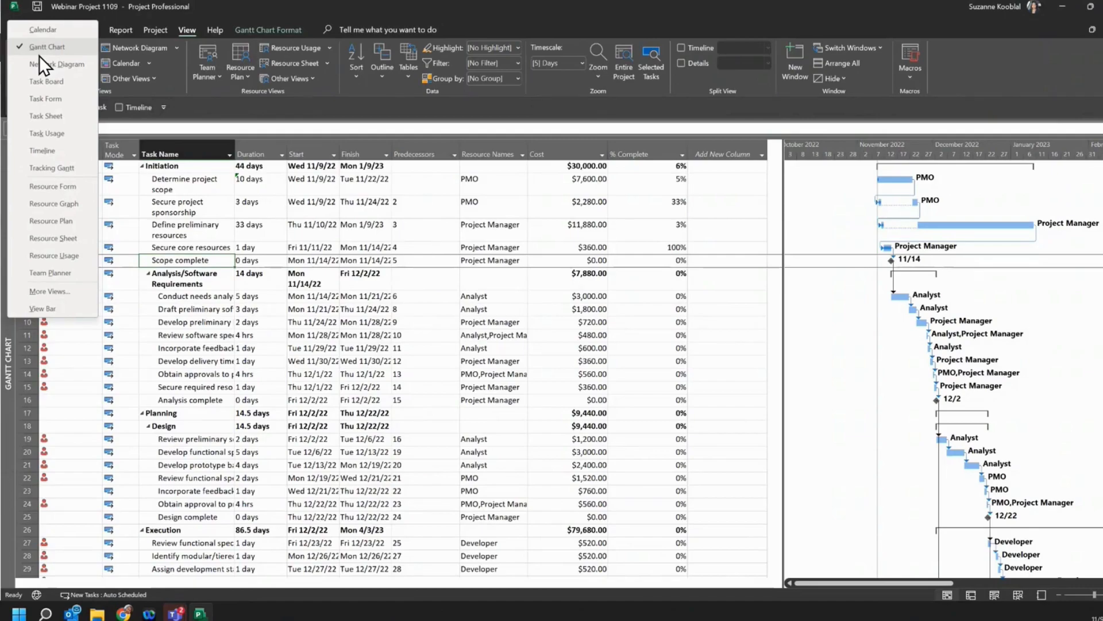
click(51, 255)
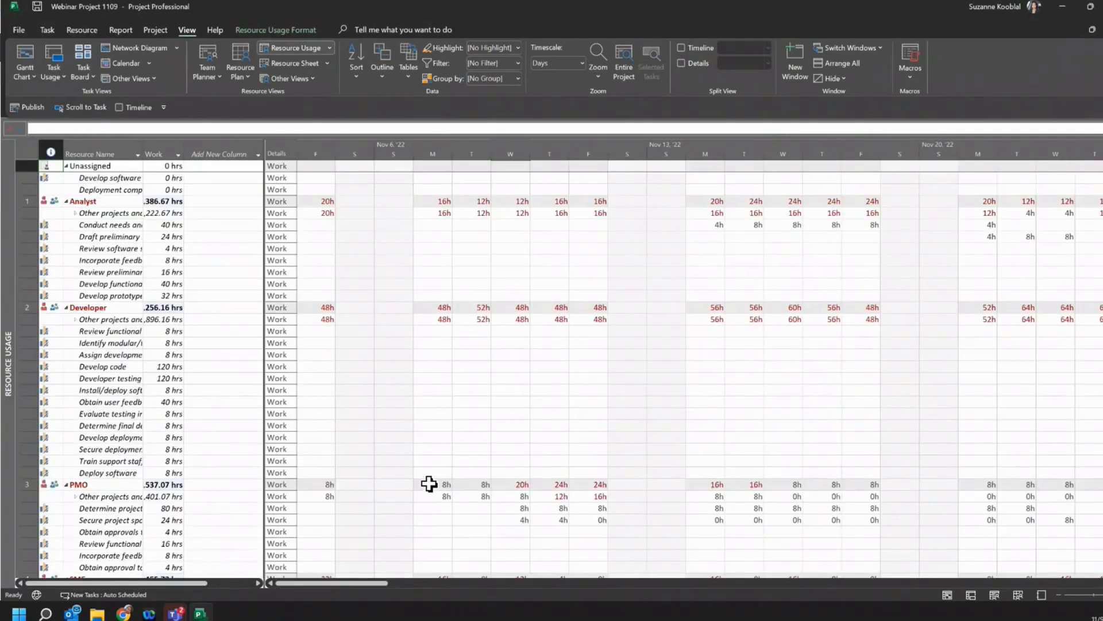
click(45, 32)
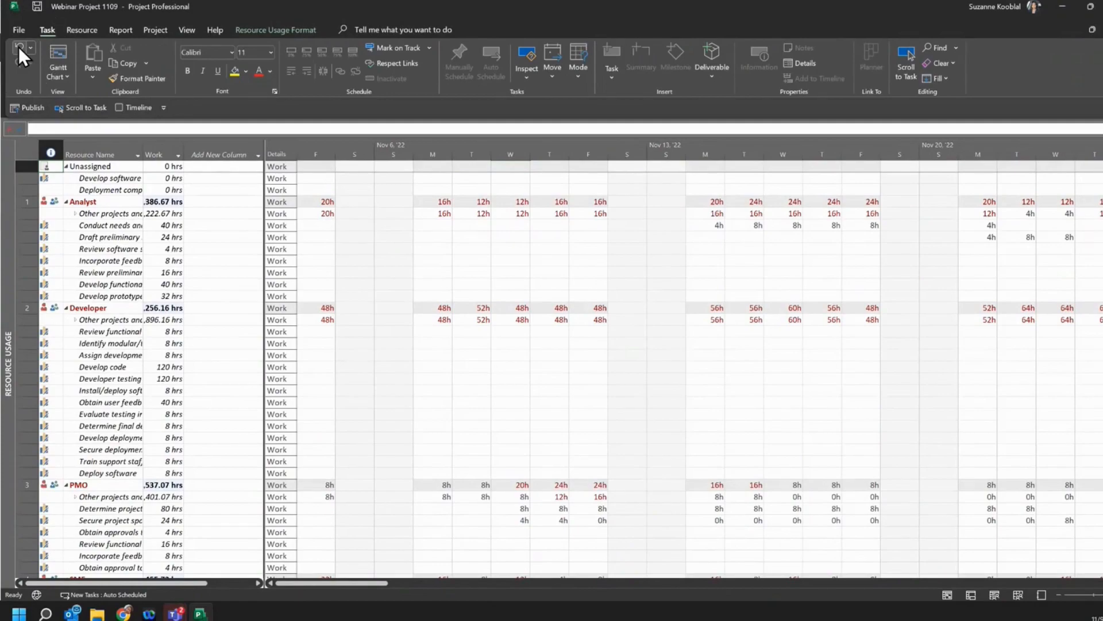
click(19, 46)
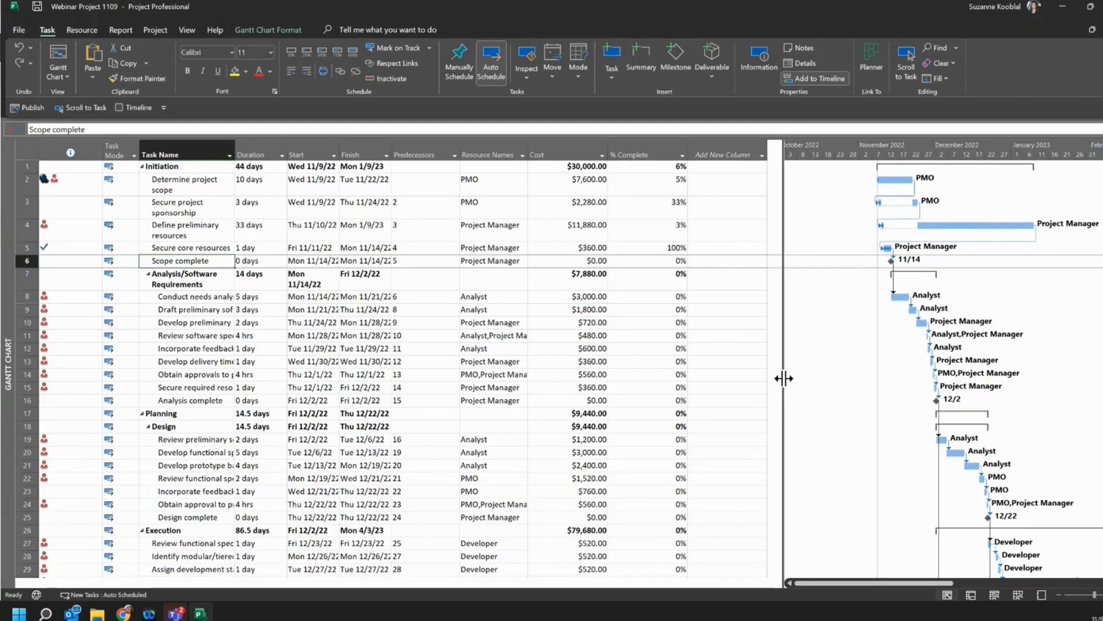
Zoom the Gantt chart timescale in to weeks and days, and resize the task table to end at the Cost column.
drag(783, 379, 139, 391)
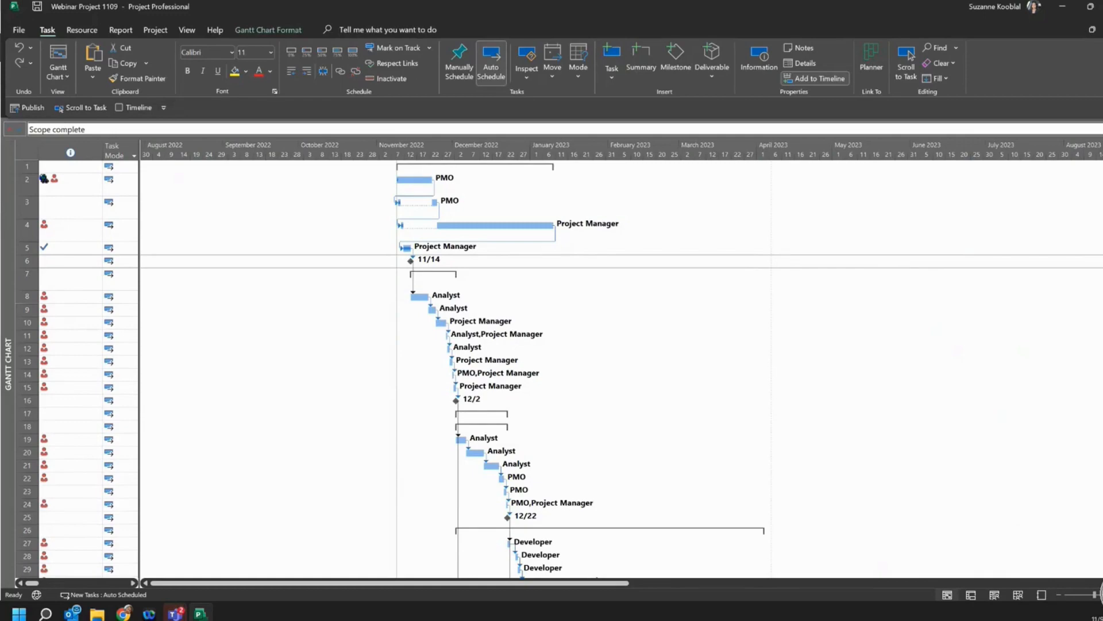
click(1098, 598)
click(1098, 597)
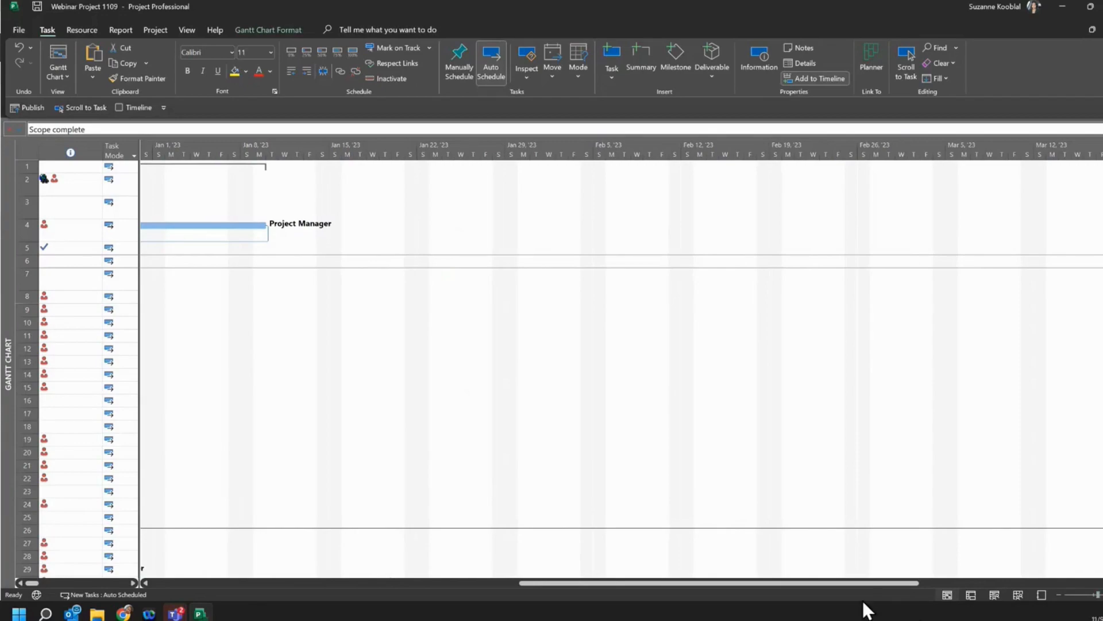
drag(857, 581, 539, 585)
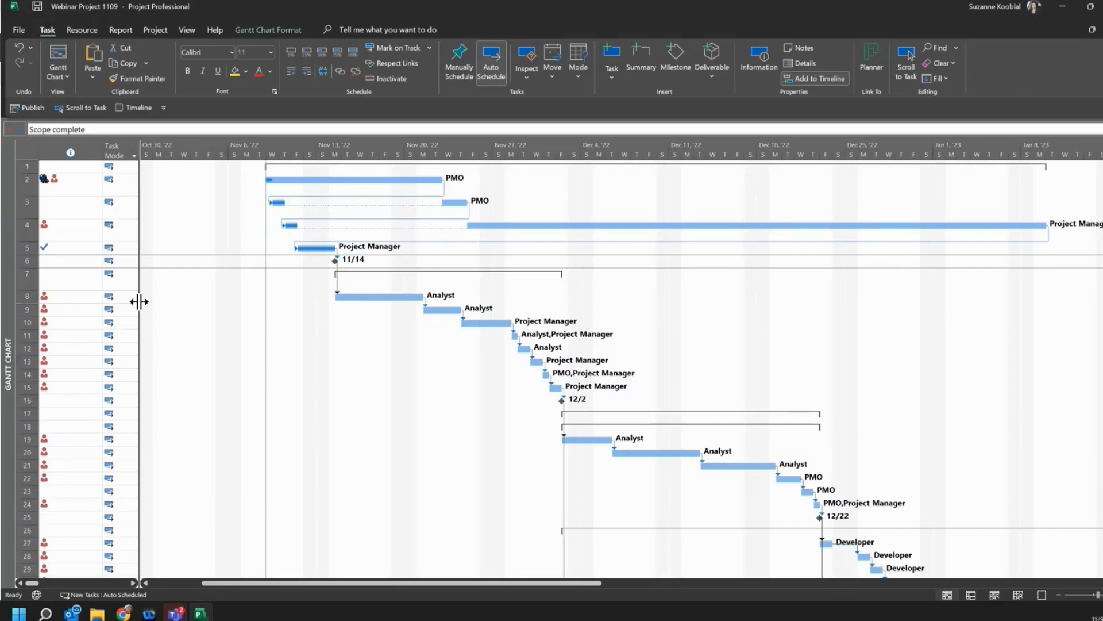
drag(140, 301, 610, 321)
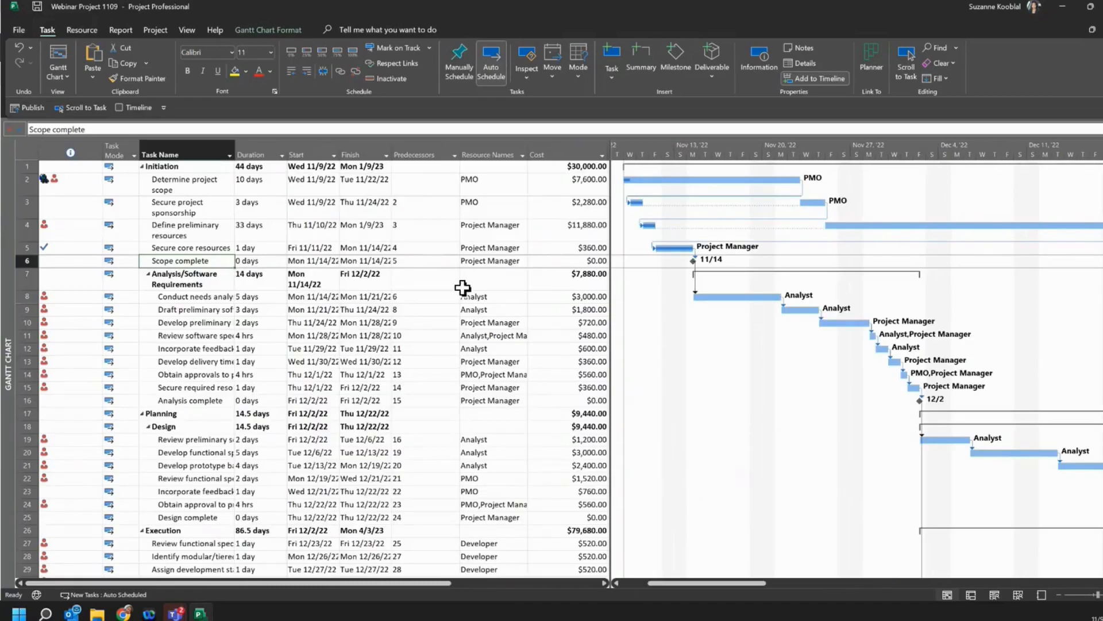
Examine the dependency types available for the predecessor of Secure project sponsorship and close the task information without saving.
click(421, 200)
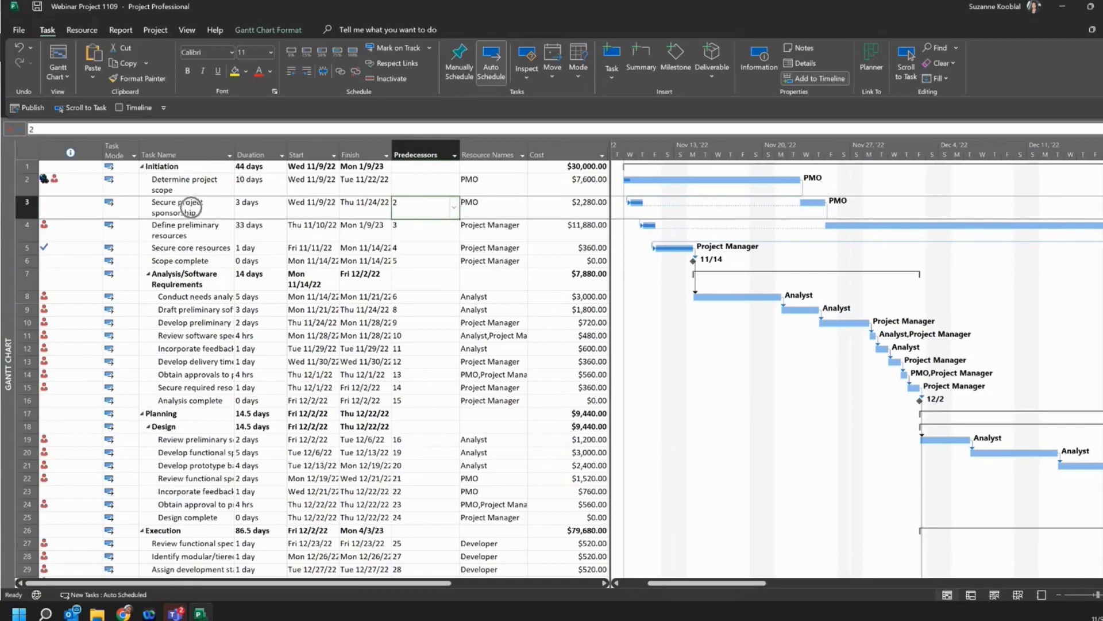
double_click(191, 206)
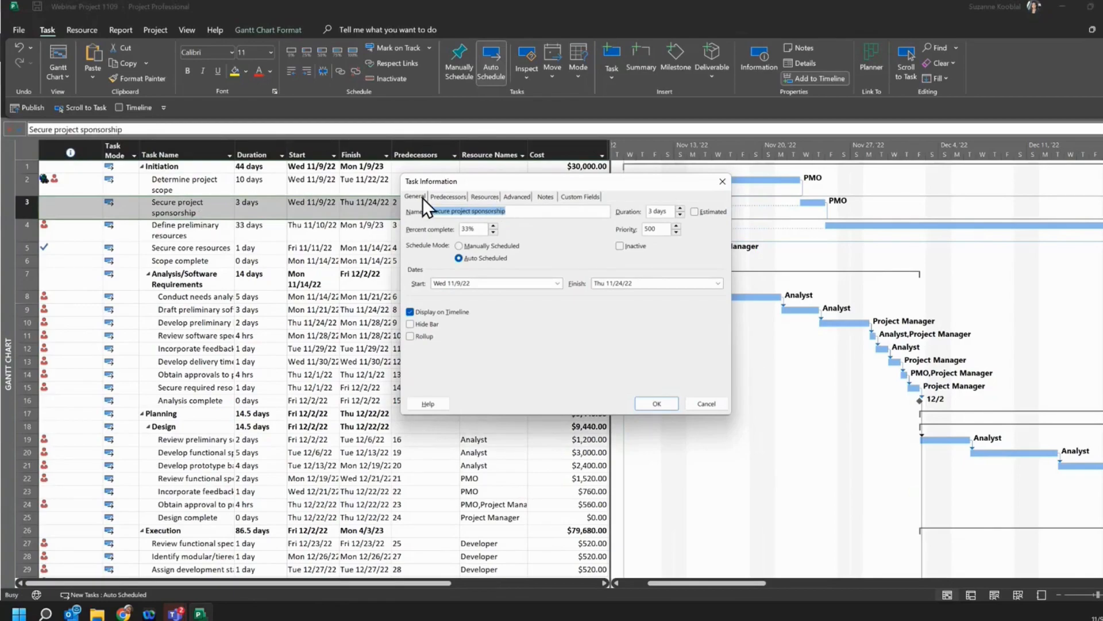
click(458, 196)
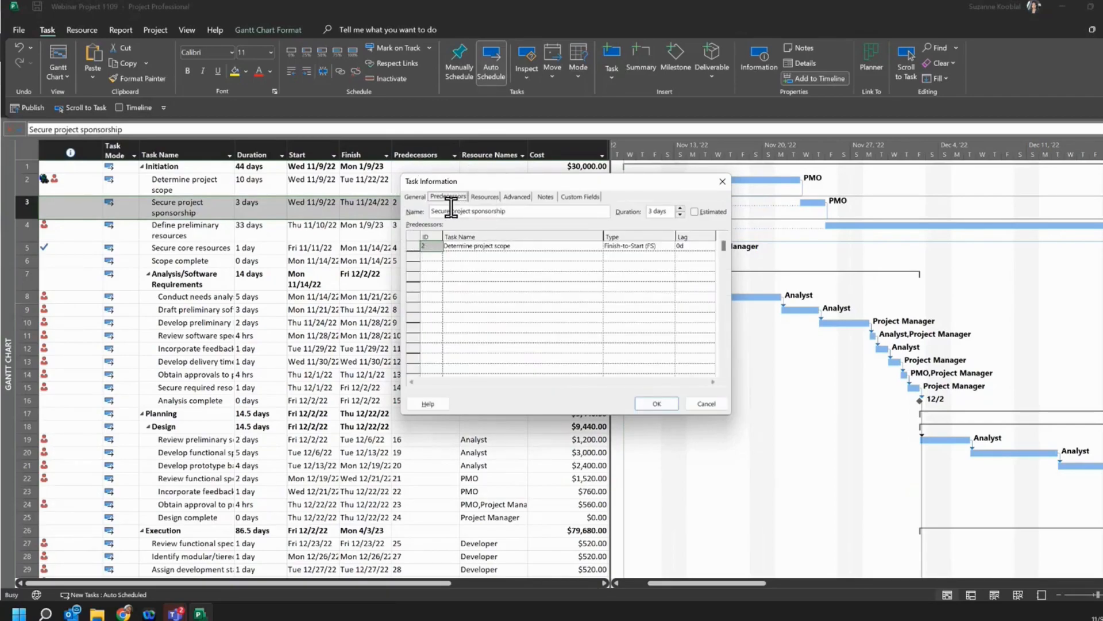
click(633, 246)
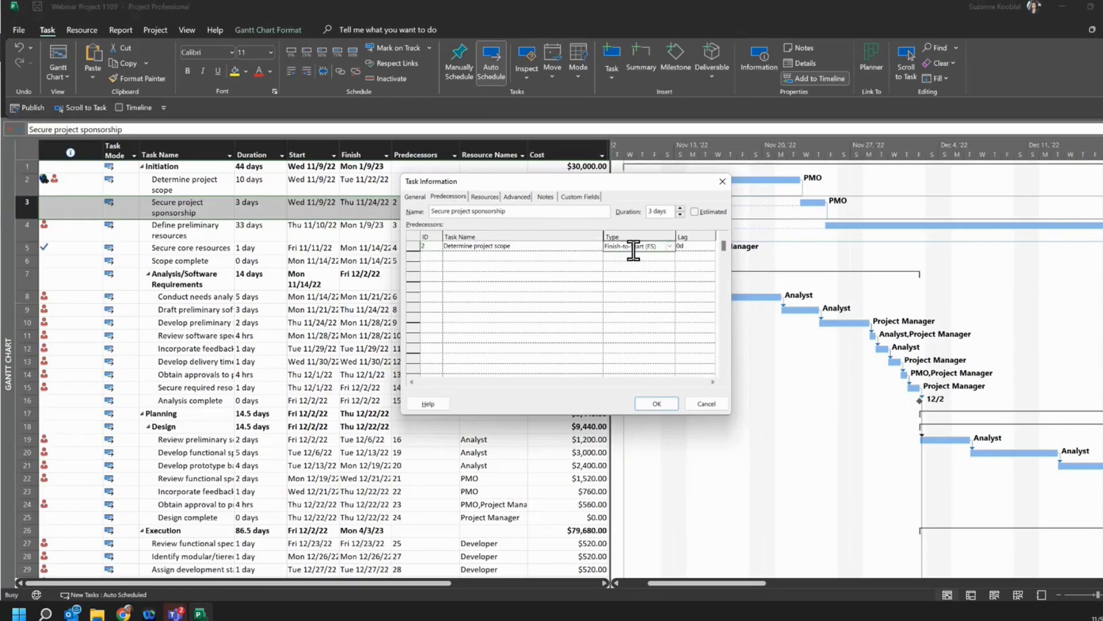
click(670, 246)
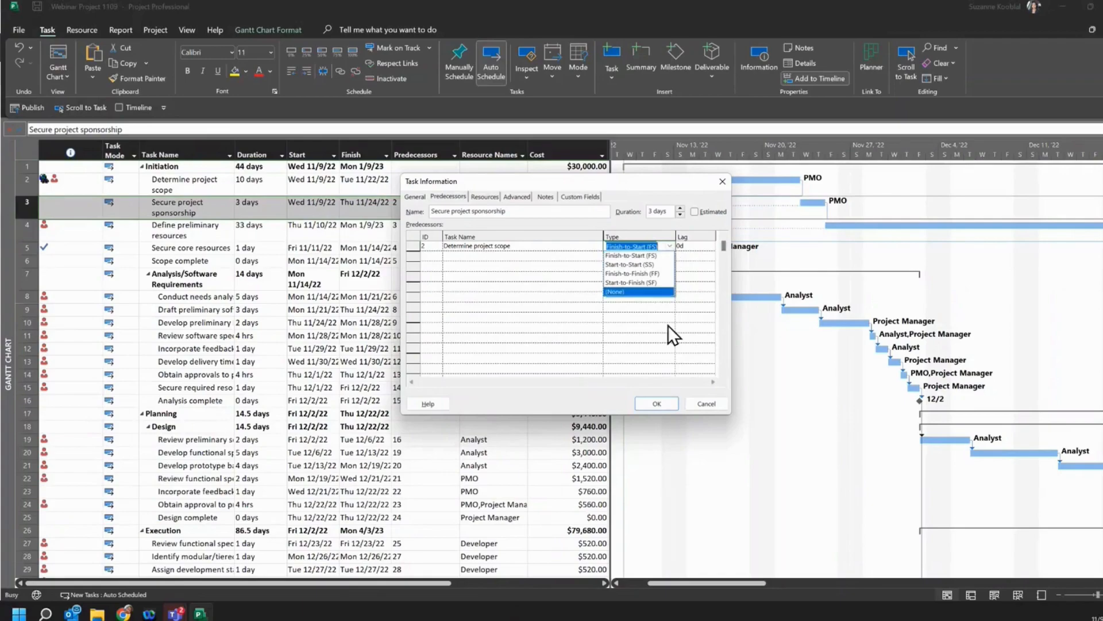
click(716, 407)
click(713, 405)
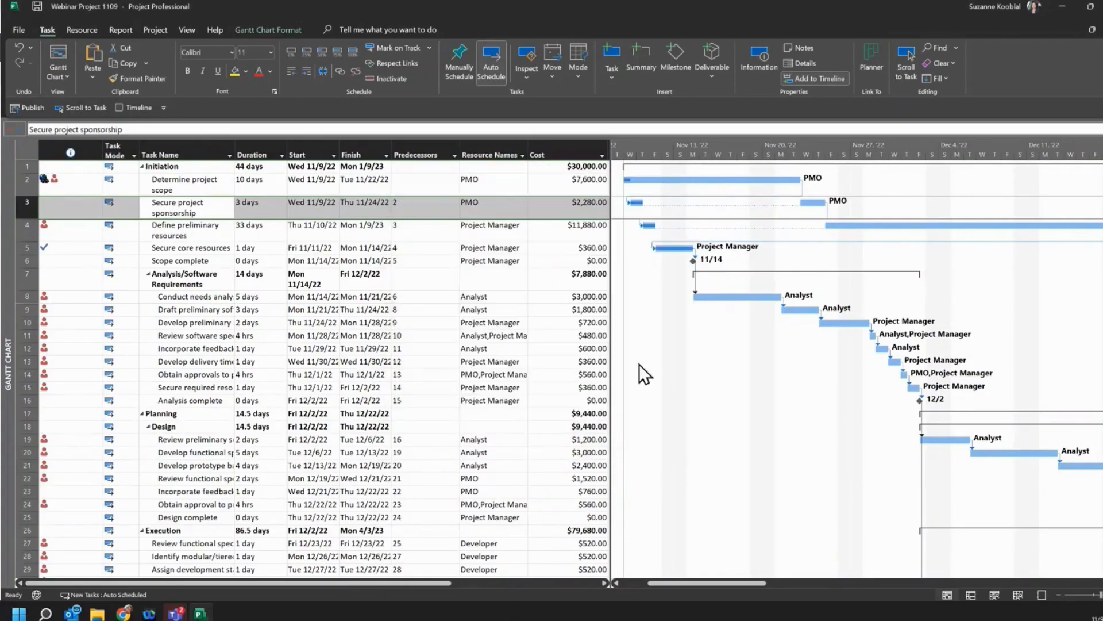
Set the dependency from Conduct needs analysis to Draft preliminary software specifications to Start-to-Start (SS) with a 7-day lag, and recheck it.
drag(610, 332, 166, 332)
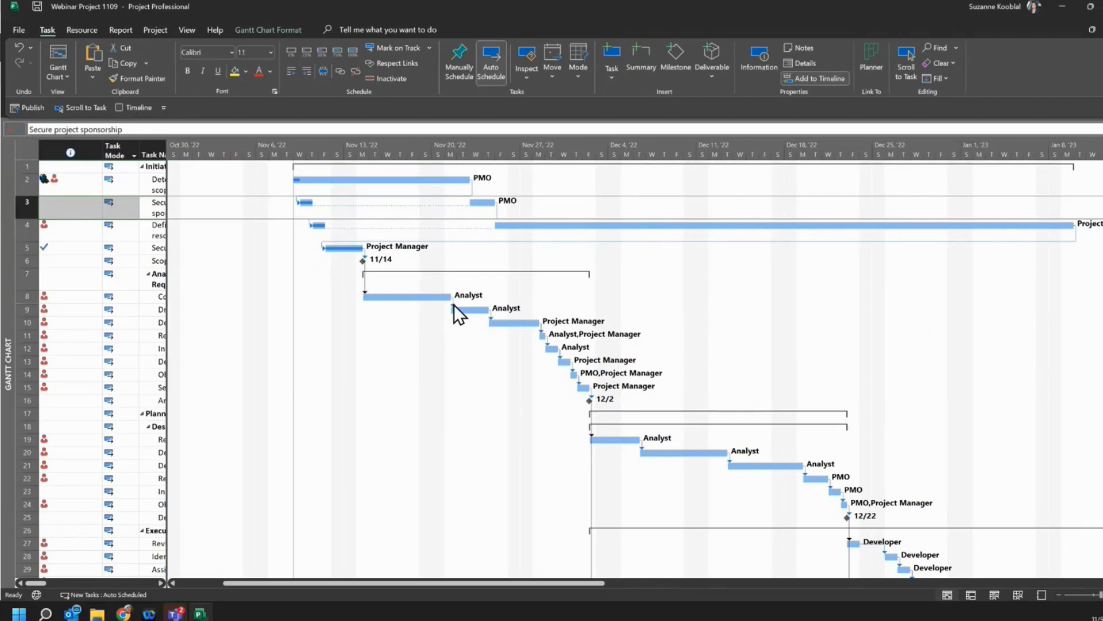
key(ctrl)
key(ctrl)
double_click(454, 305)
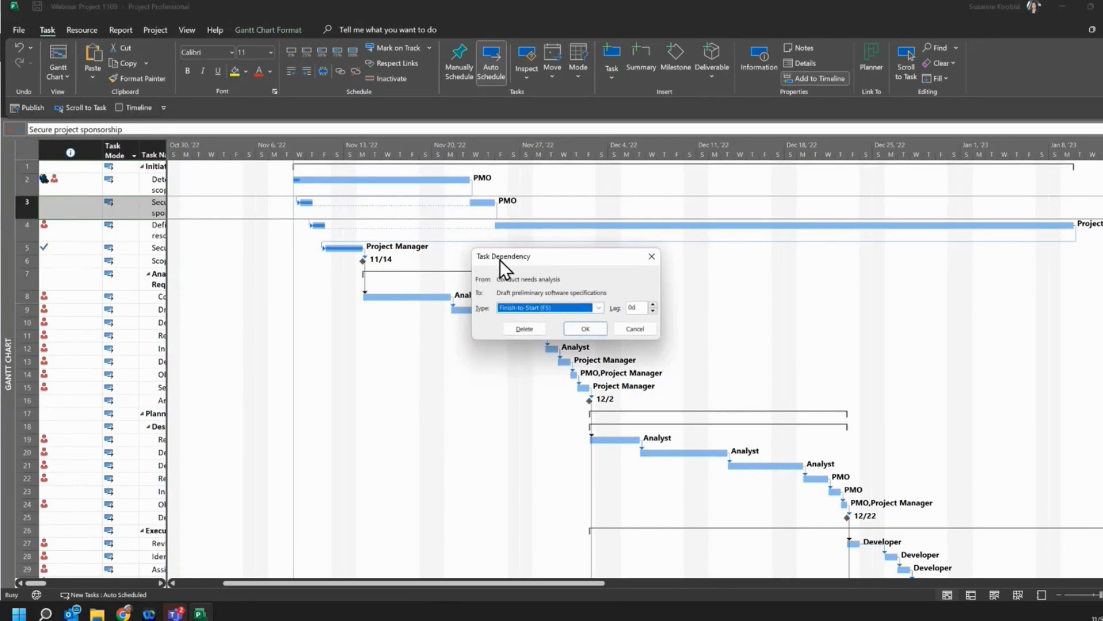
click(596, 308)
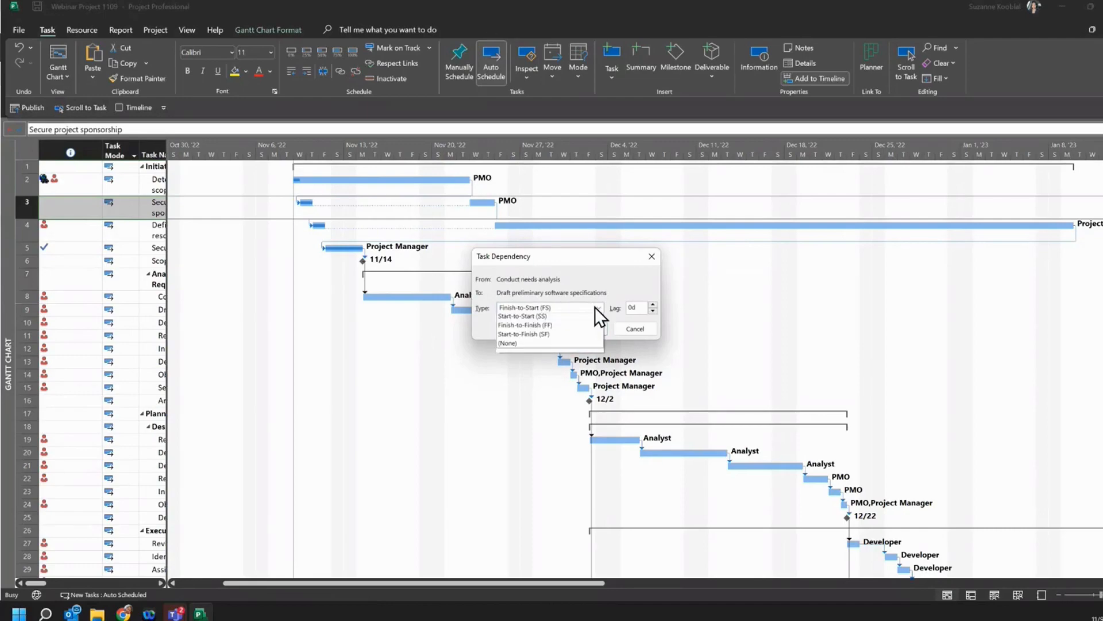
click(530, 326)
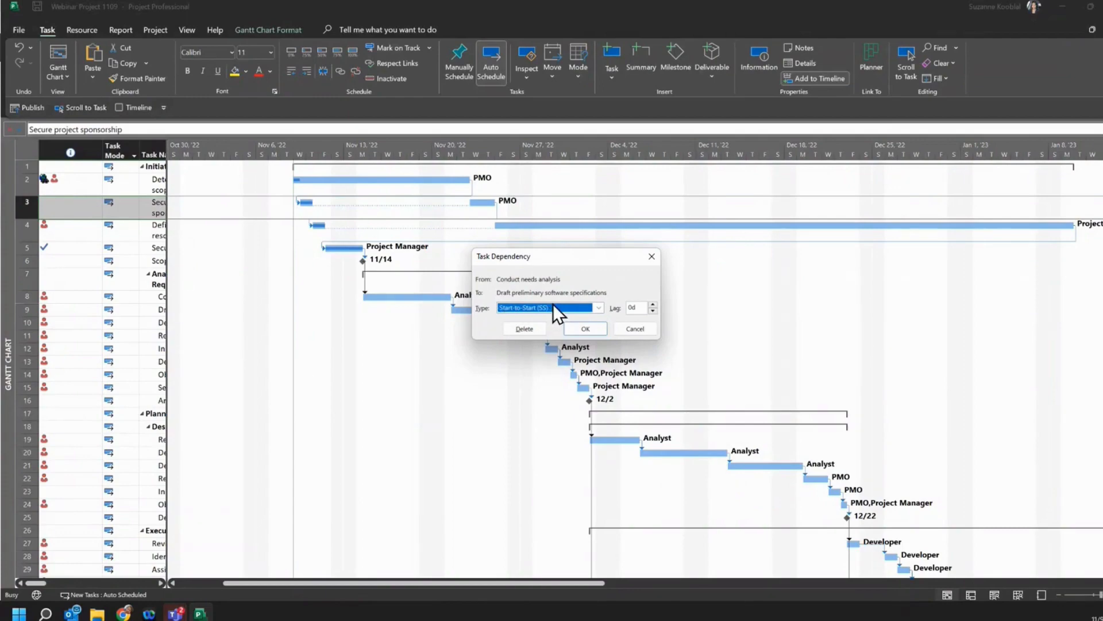
click(653, 305)
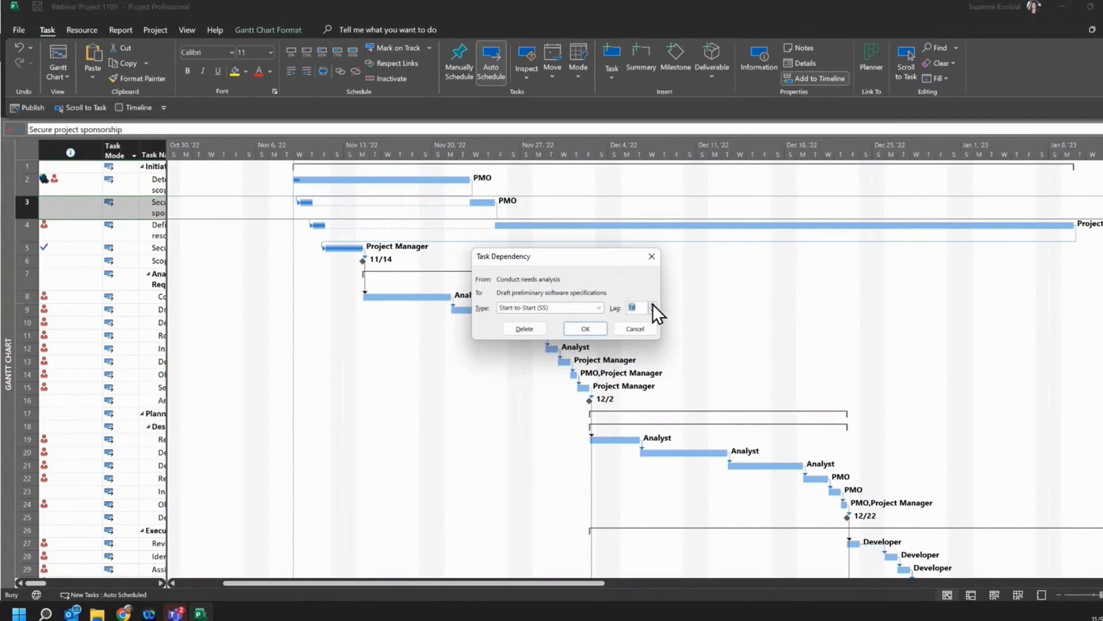
click(585, 329)
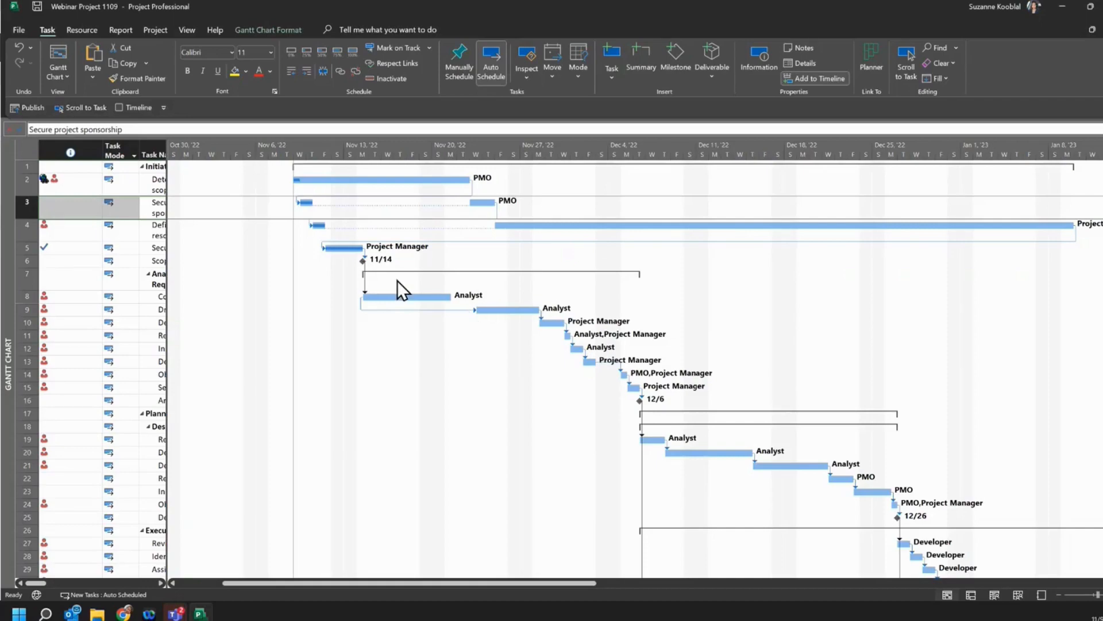
double_click(474, 312)
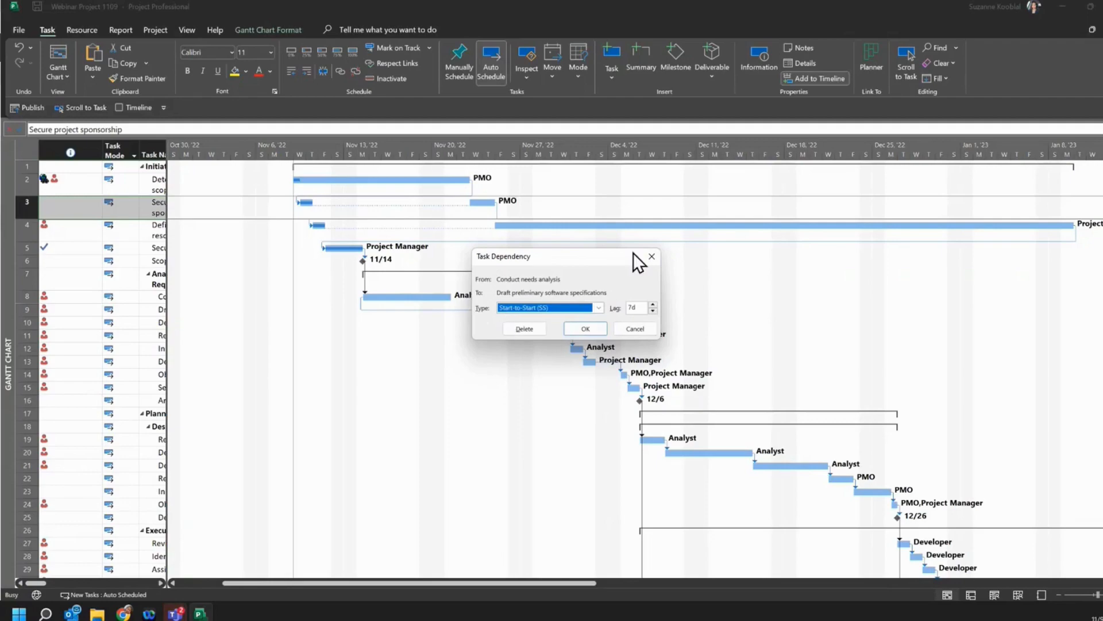
click(634, 328)
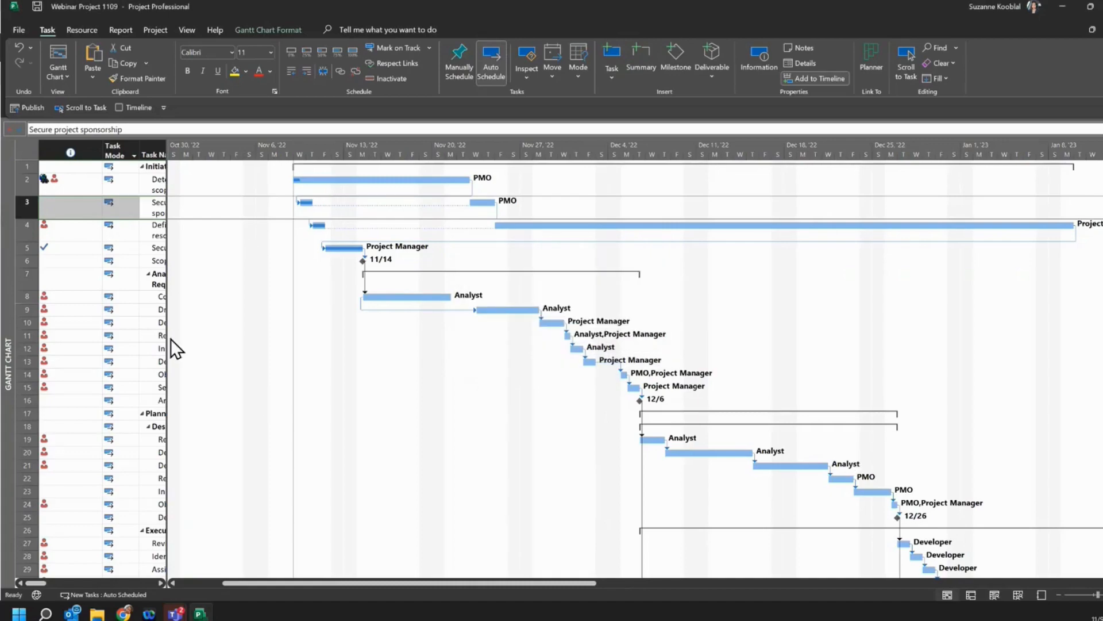
Check the predecessor entry of Draft preliminary software specifications in the widened task table, and resize the table to end at the Resource Names column.
drag(167, 327, 783, 384)
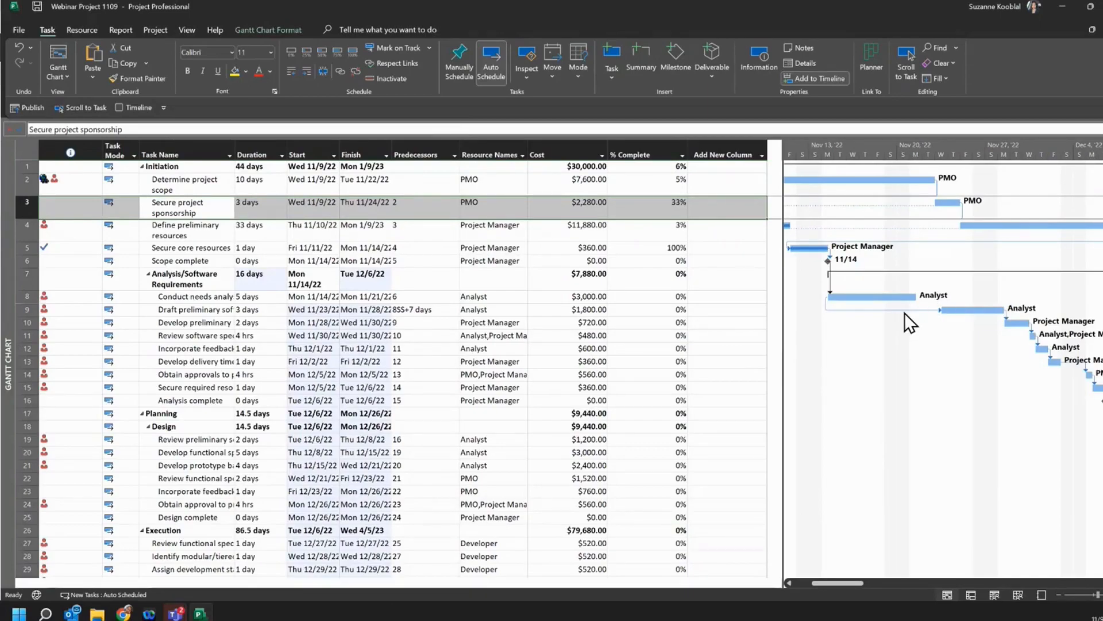
key(ctrl)
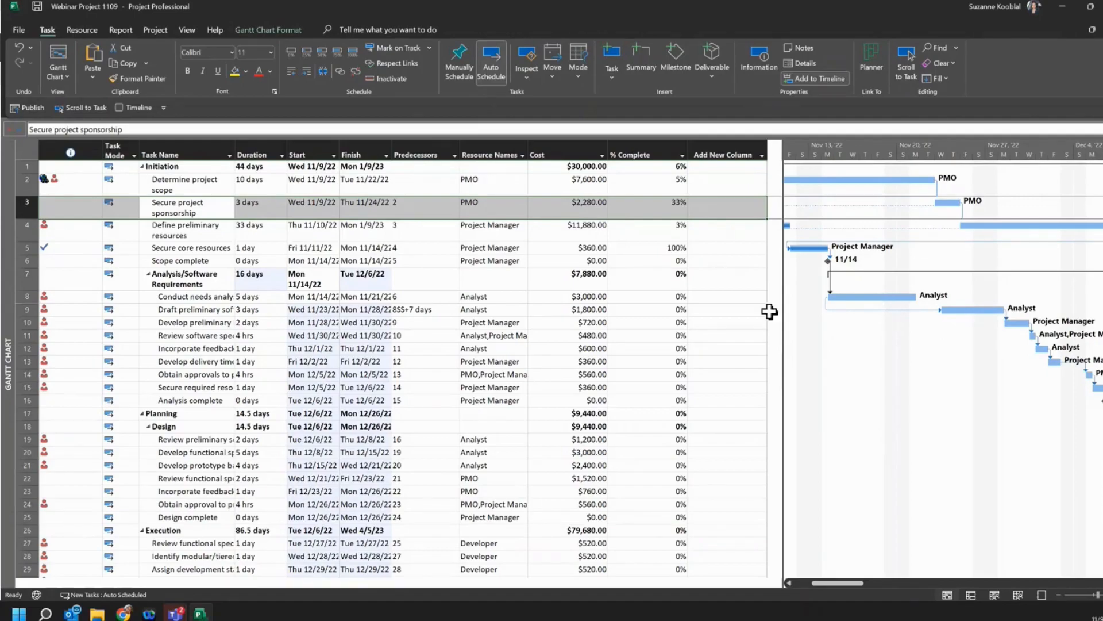
click(437, 309)
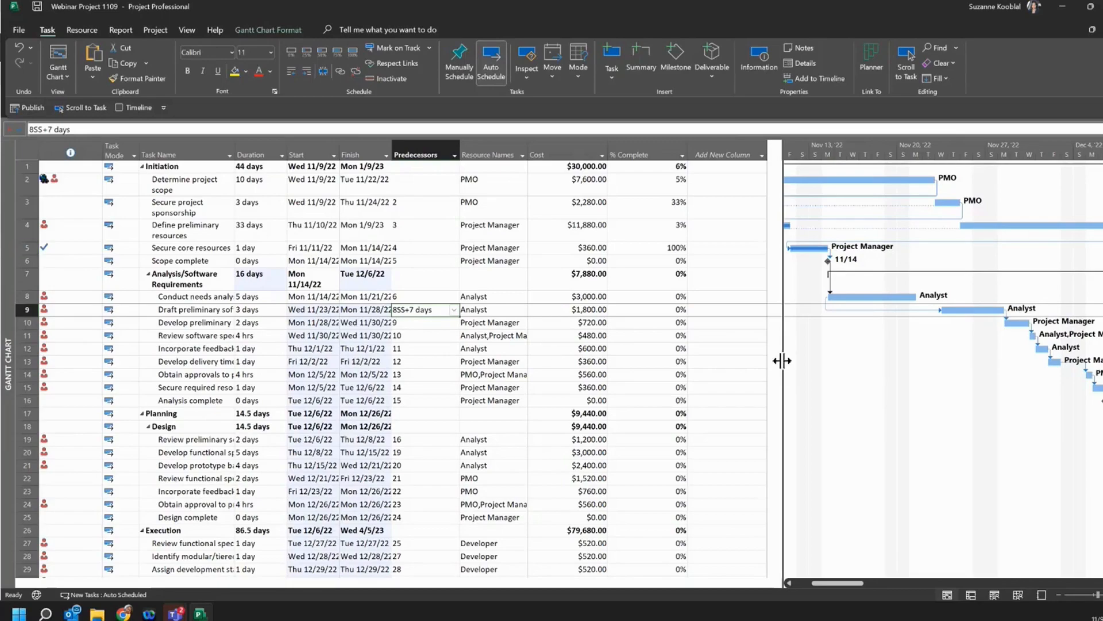
drag(781, 361, 527, 395)
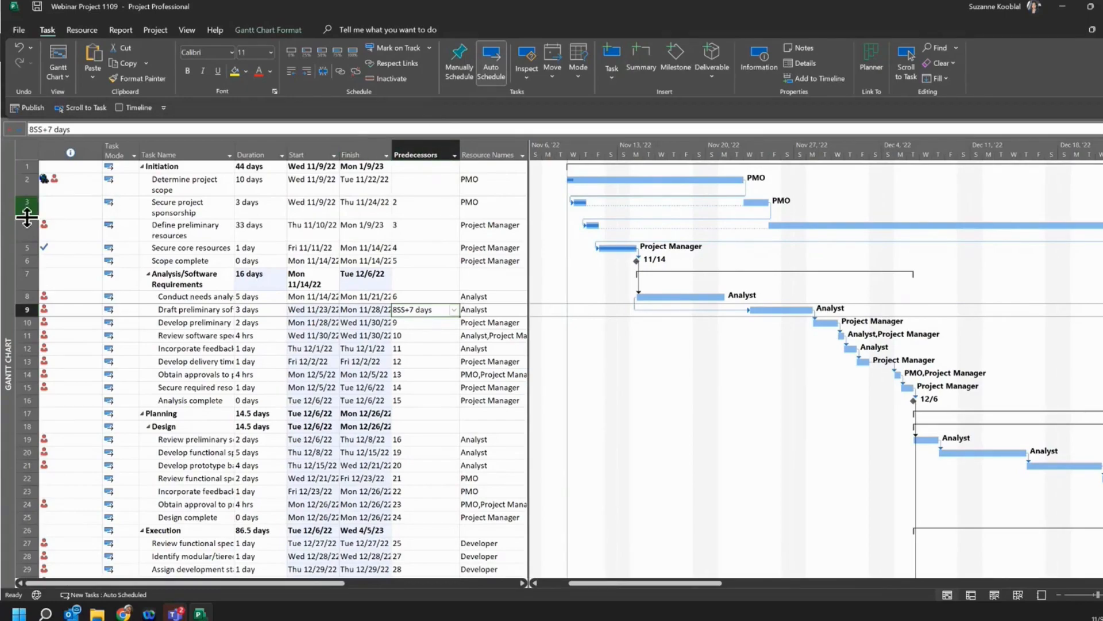
Switch to the Resource Usage view and widen its table to make room for another column.
right_click(8, 295)
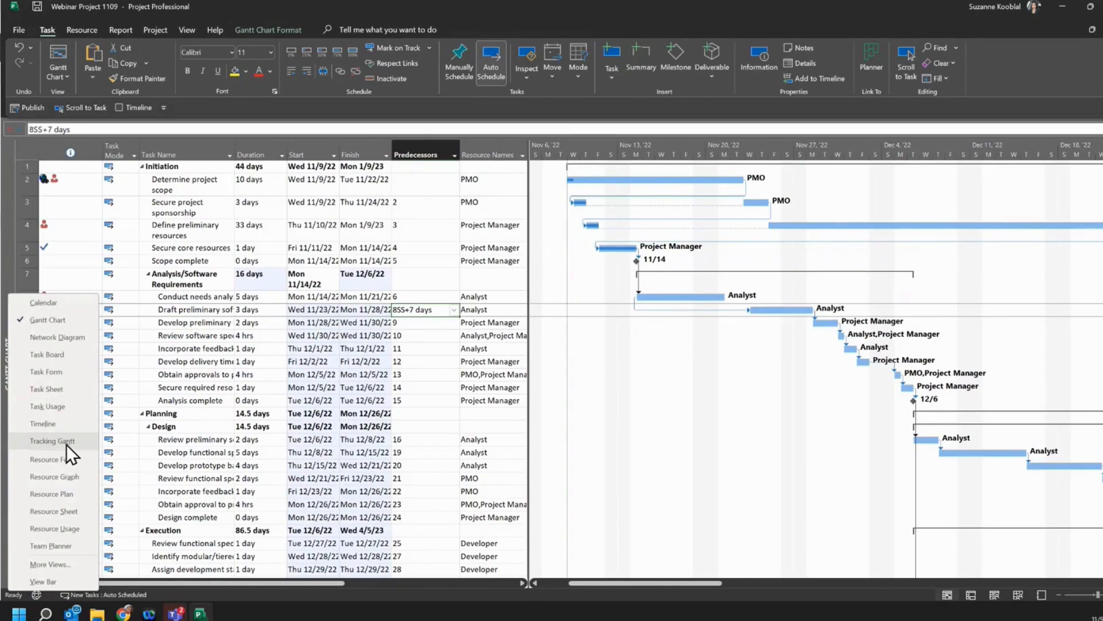
click(54, 529)
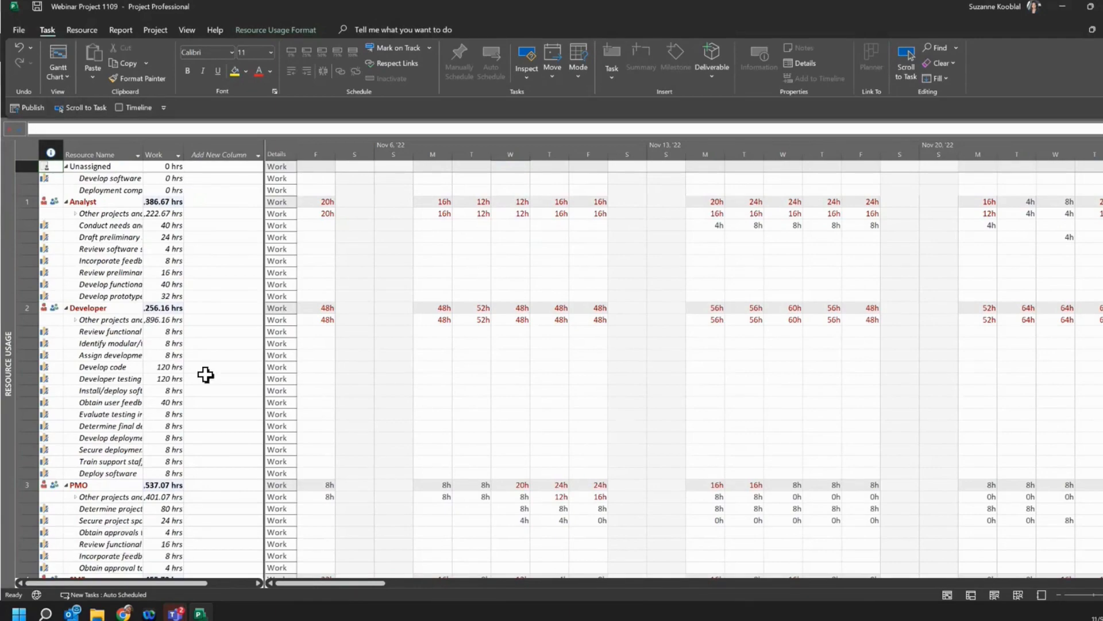
drag(263, 374, 334, 386)
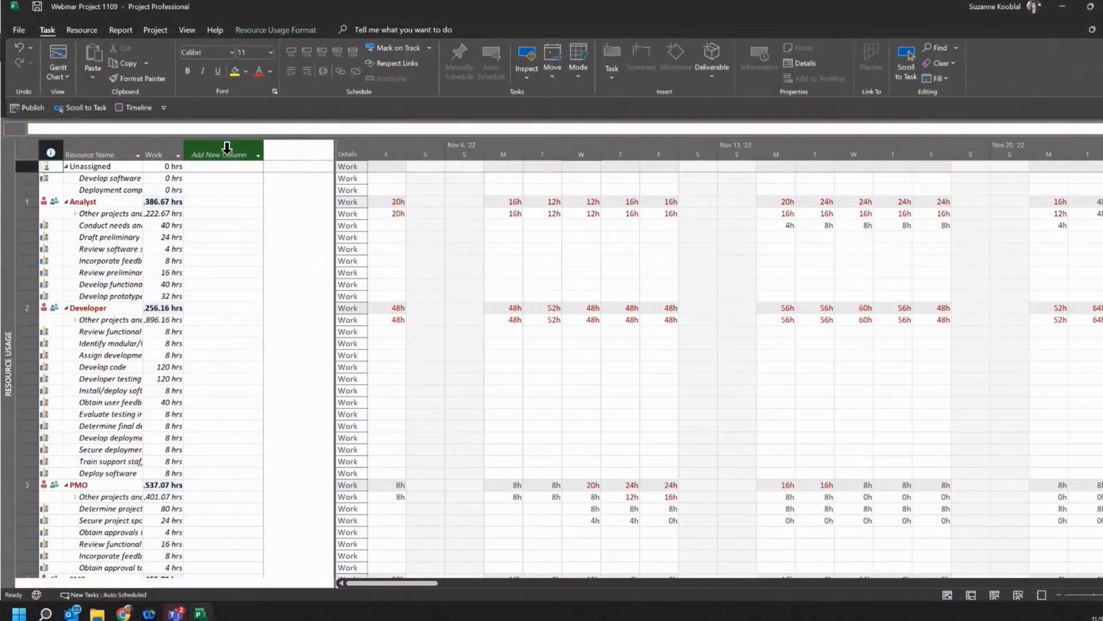
Add the Project column after Work in the resource table and look through the resources' assignments.
click(260, 155)
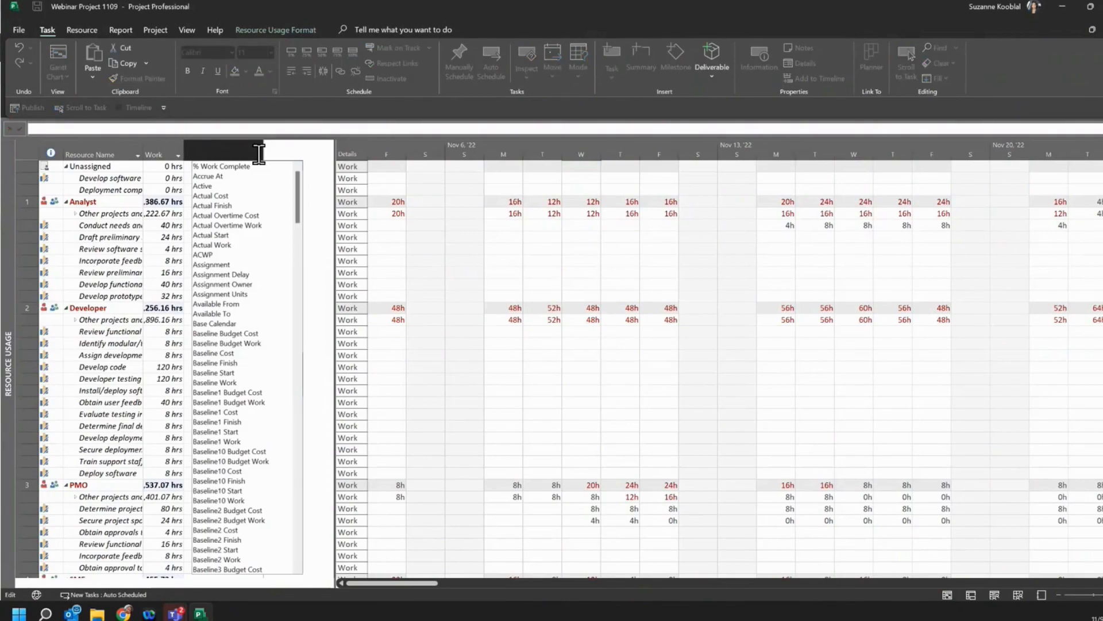
text(peak)
click(211, 197)
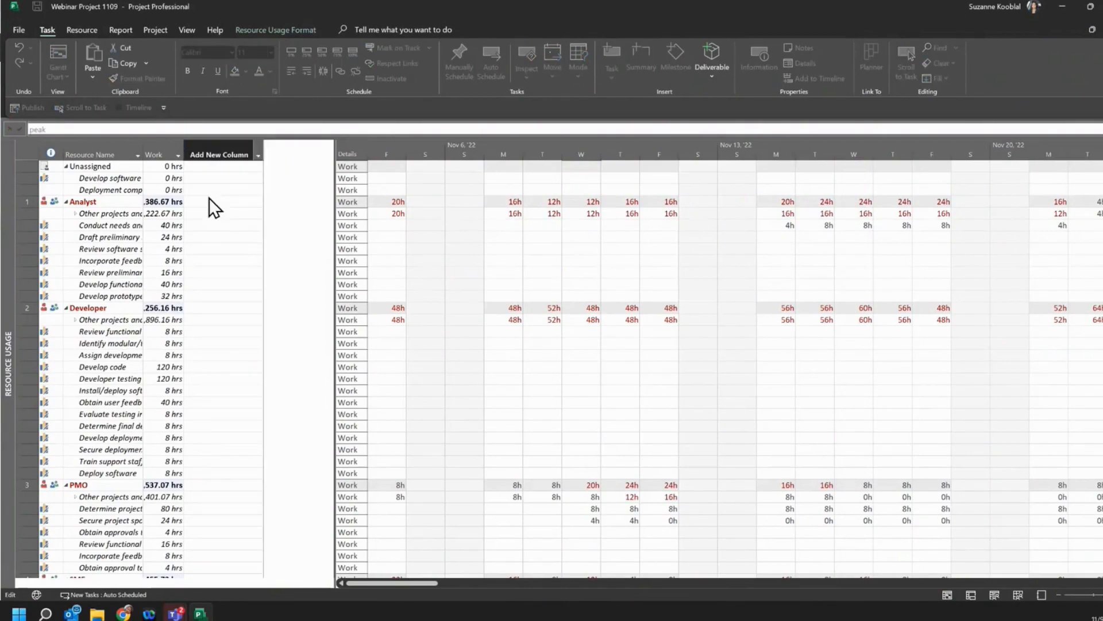
scroll(247, 410, down, 7)
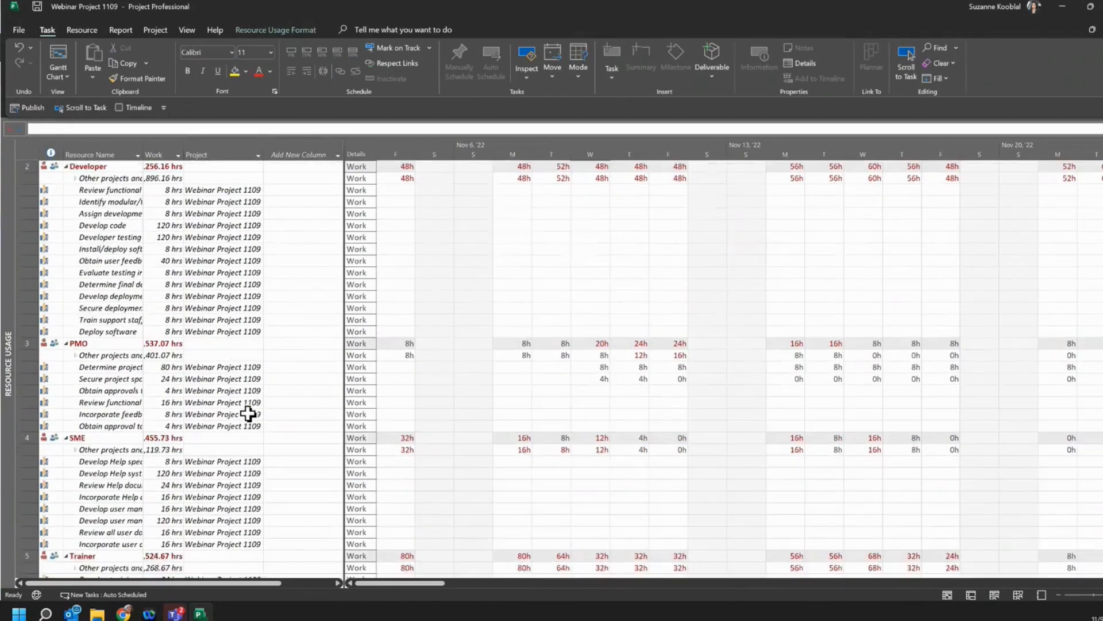
scroll(248, 413, up, 4)
scroll(249, 413, up, 3)
Add the Cost column after Project in the resource table.
click(338, 152)
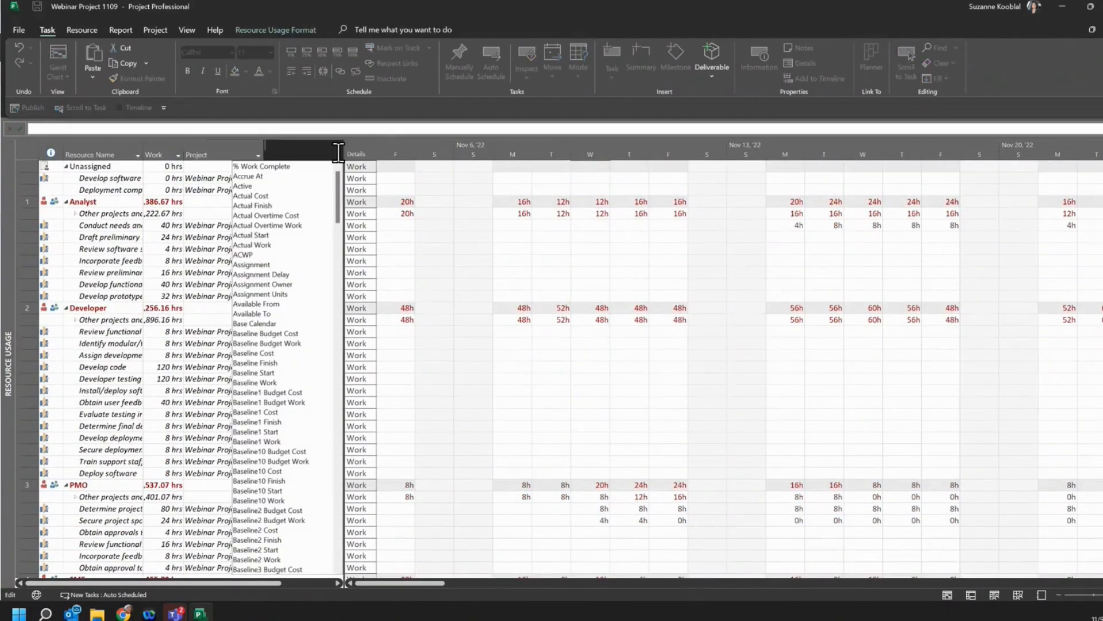
text(calendar GUID)
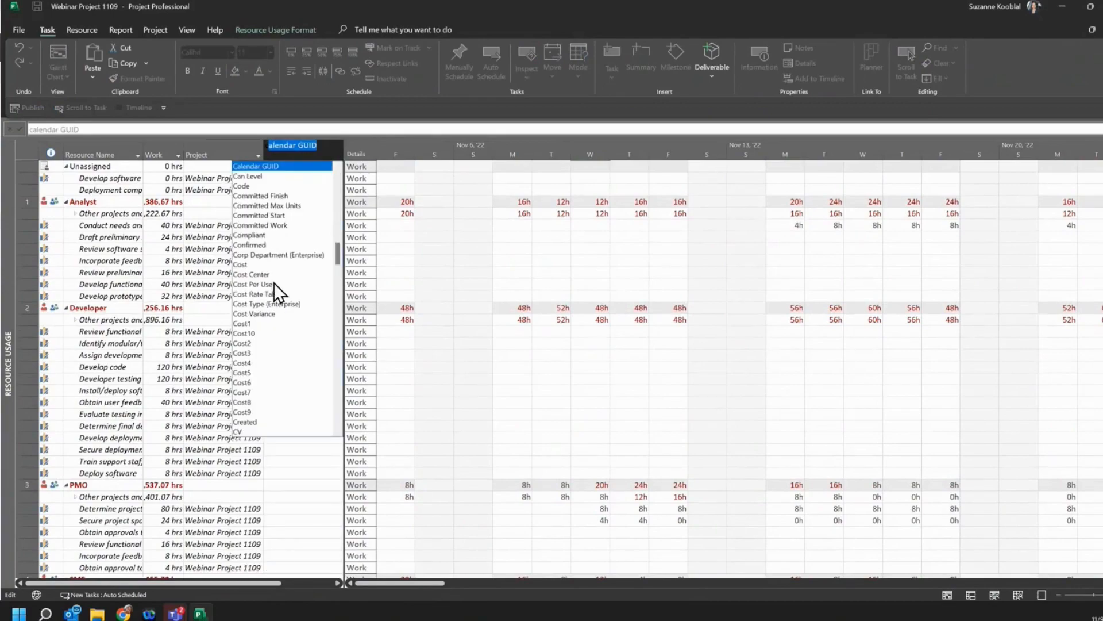
click(246, 264)
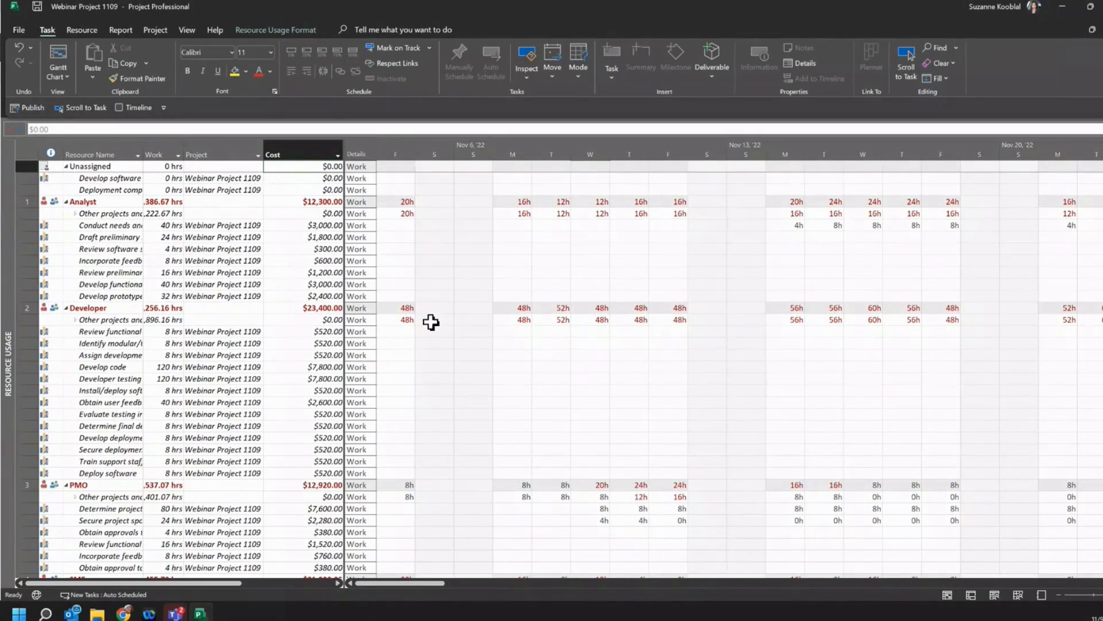
Show Overallocation and Remaining Availability rows in the usage details, and widen the Details column to fit their labels.
right_click(398, 343)
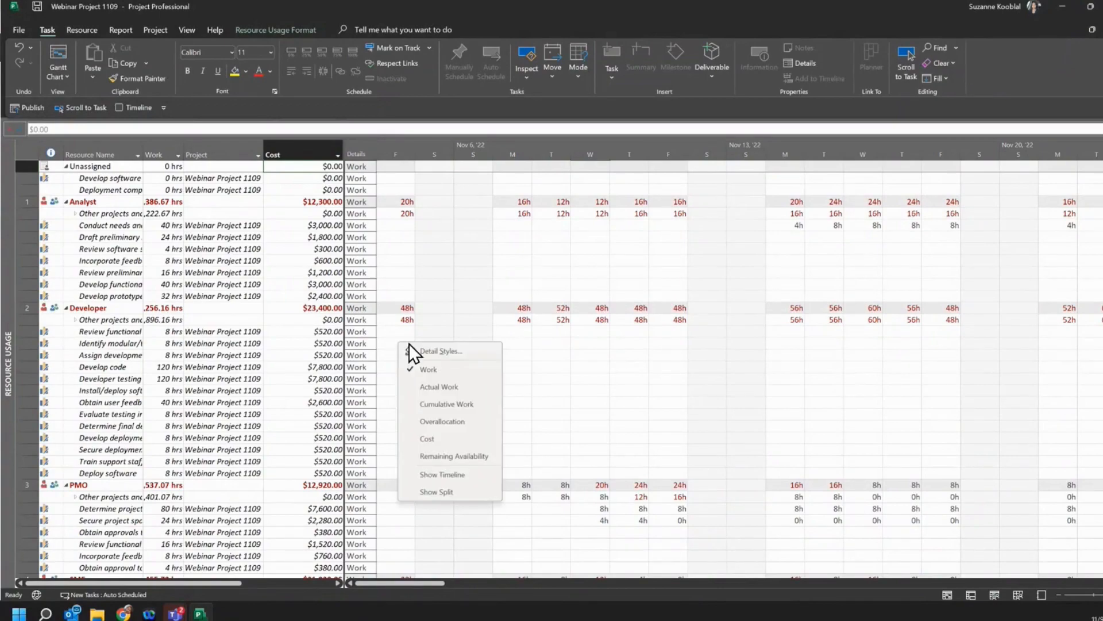
click(444, 421)
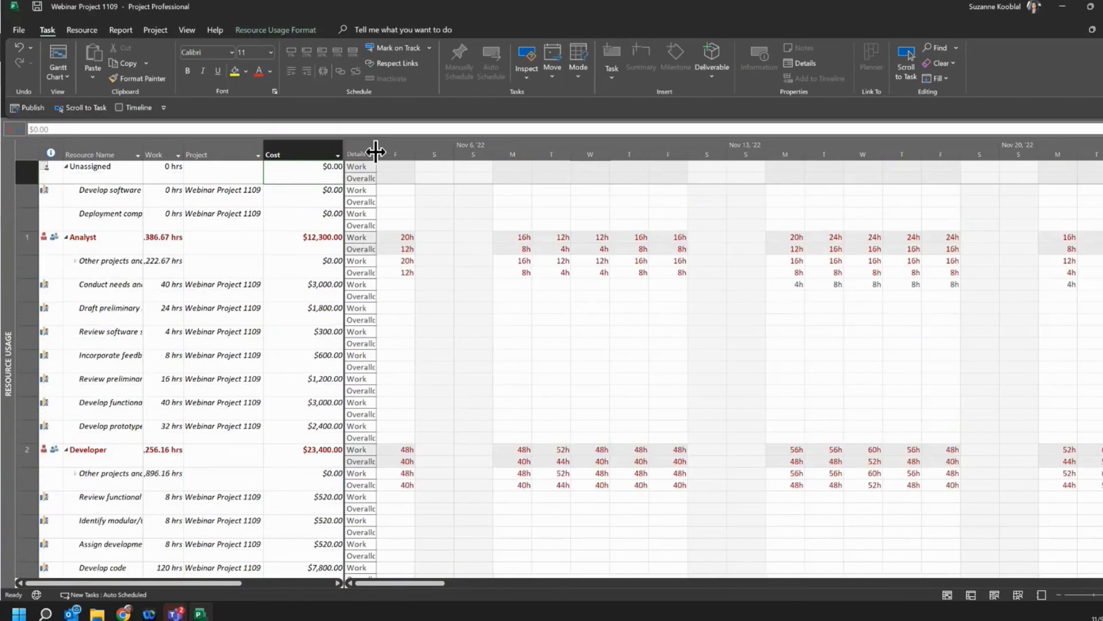
drag(376, 152, 444, 153)
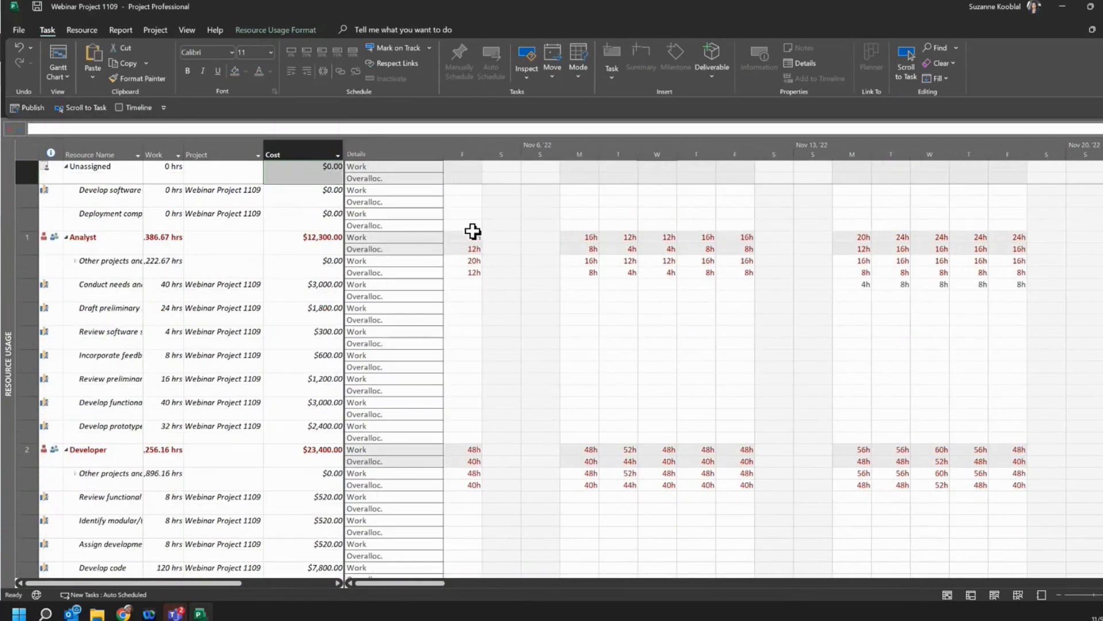
right_click(460, 316)
click(516, 429)
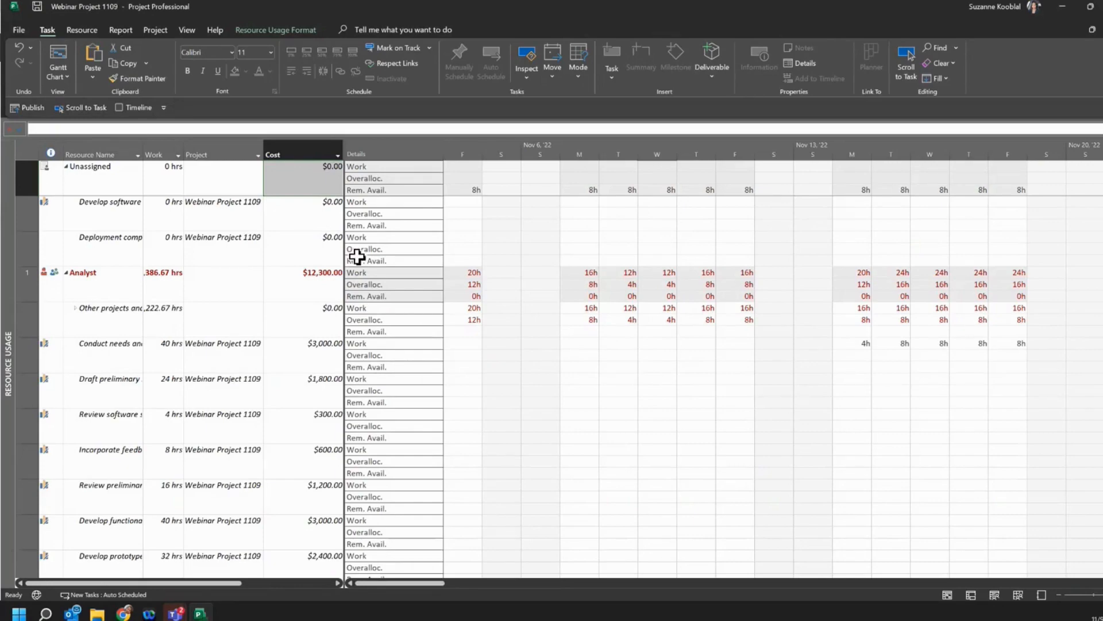
Examine the work, overallocation and remaining availability of the resources down to SME, through March 2023.
click(27, 272)
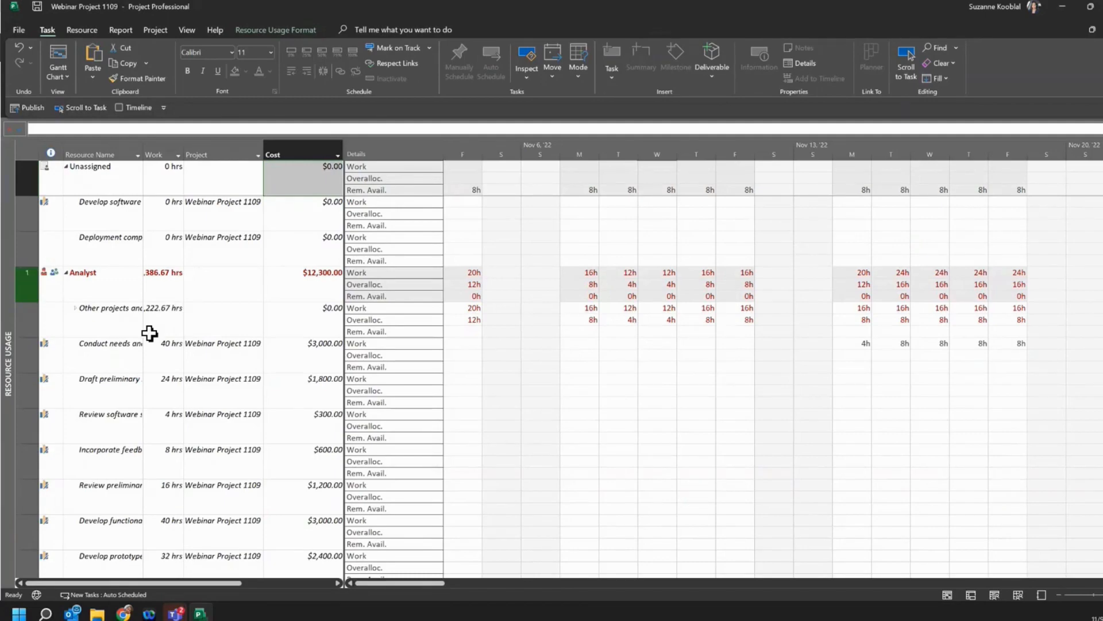
scroll(136, 380, down, 10)
scroll(134, 385, down, 2)
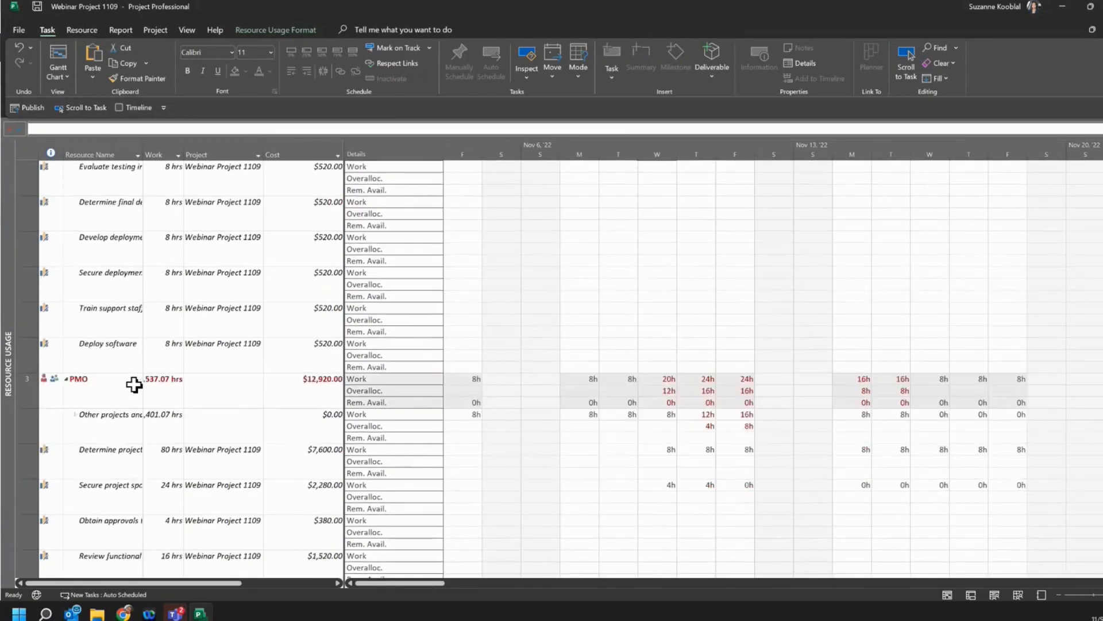
scroll(134, 385, down, 6)
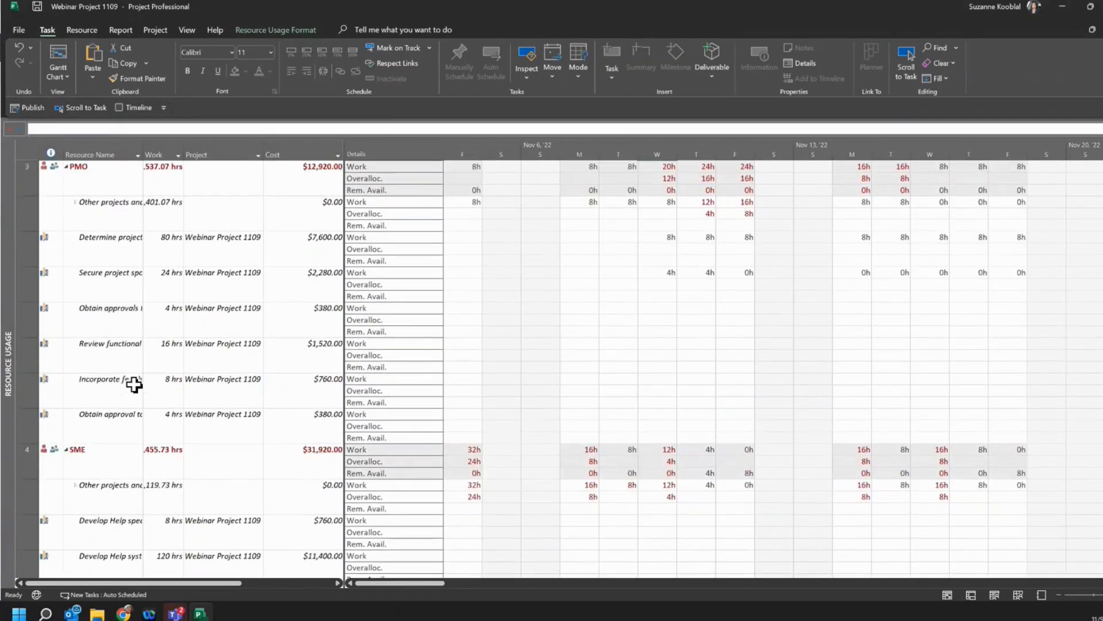
scroll(134, 384, down, 11)
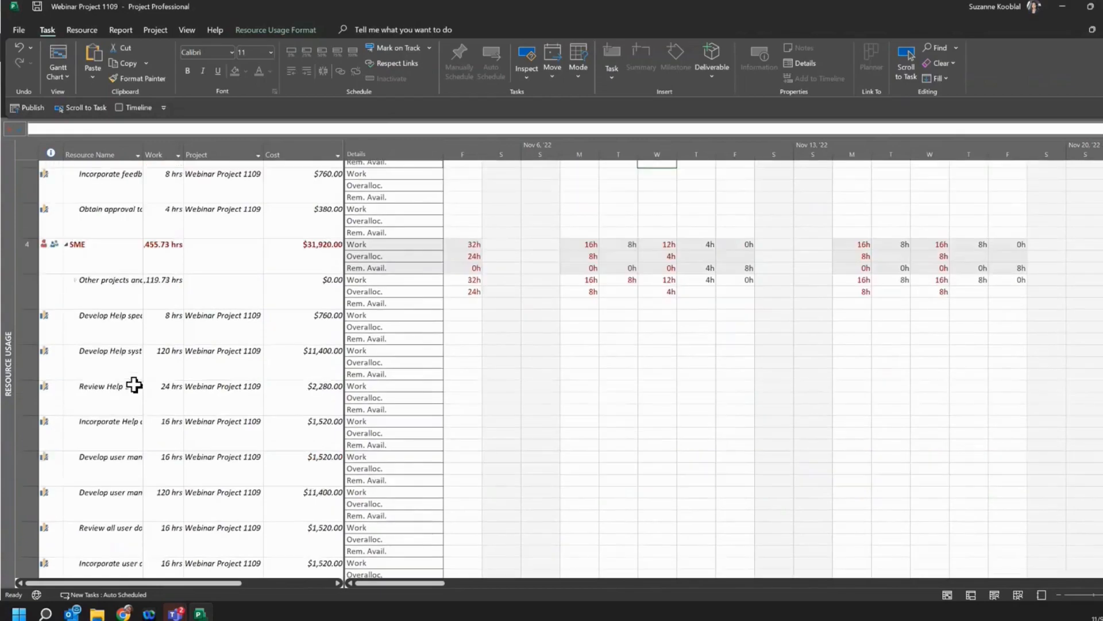
scroll(133, 384, up, 11)
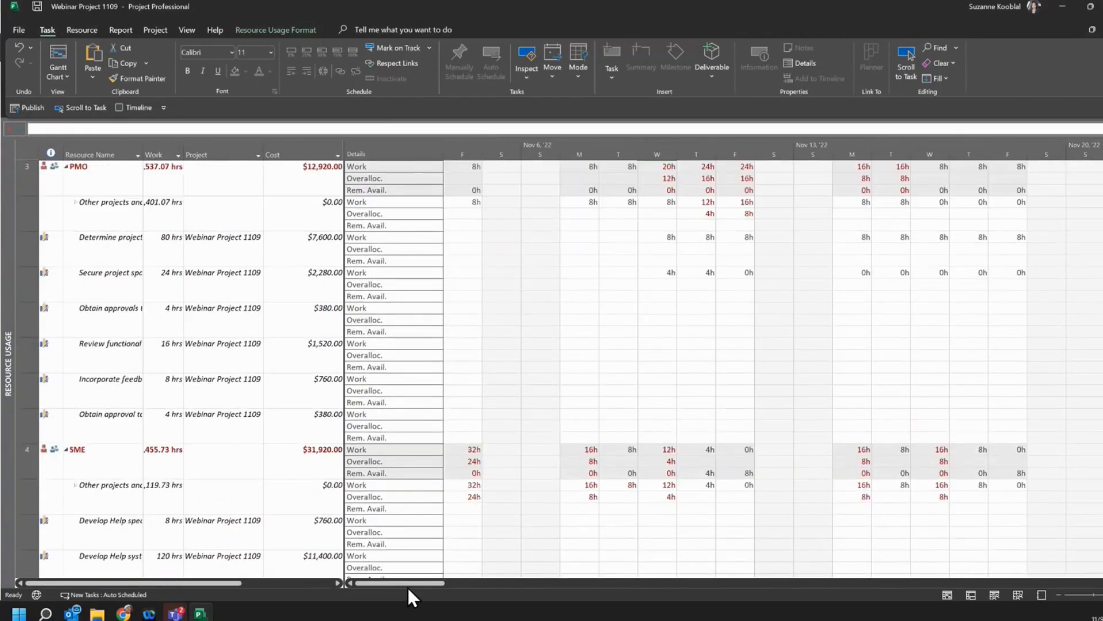
drag(408, 581, 1007, 566)
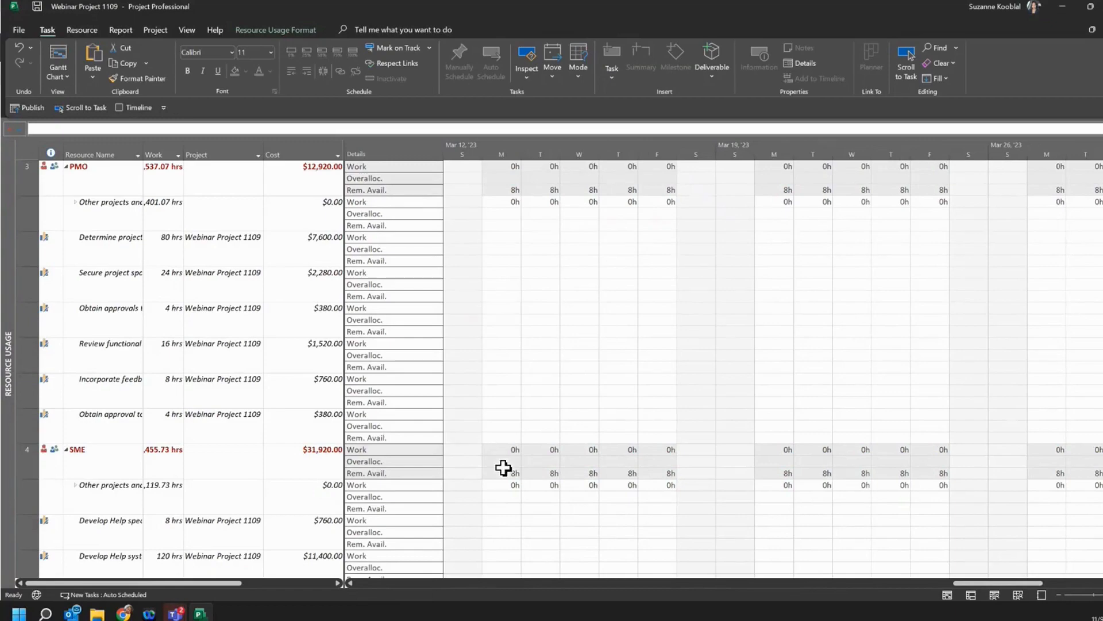
Use Scroll to Task on the SME resource, and inspect its workload in December 2022.
click(85, 462)
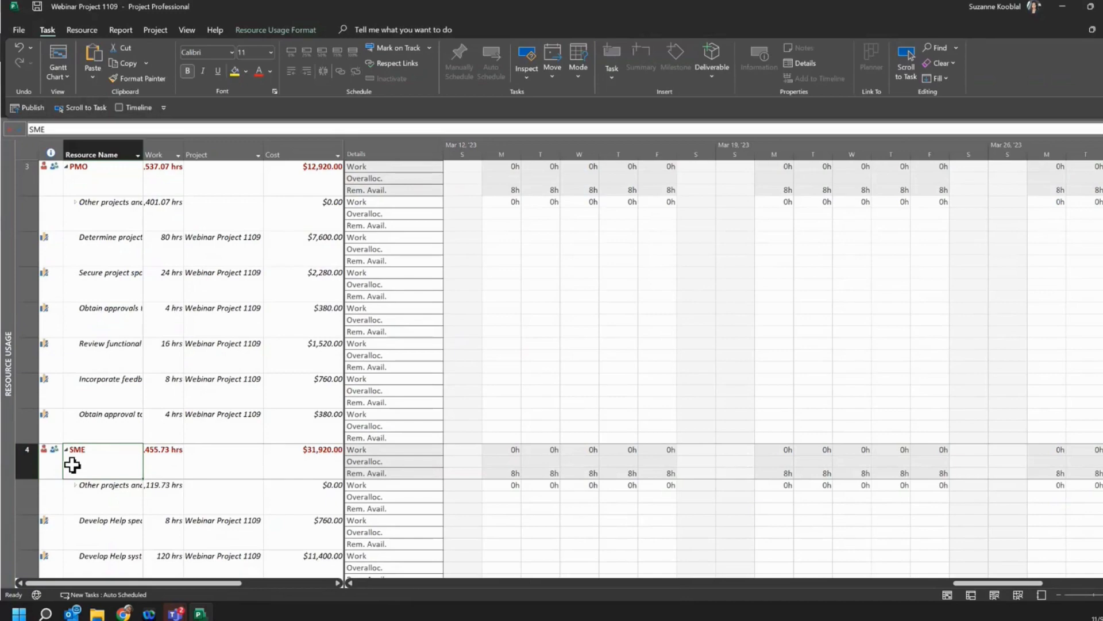
click(92, 112)
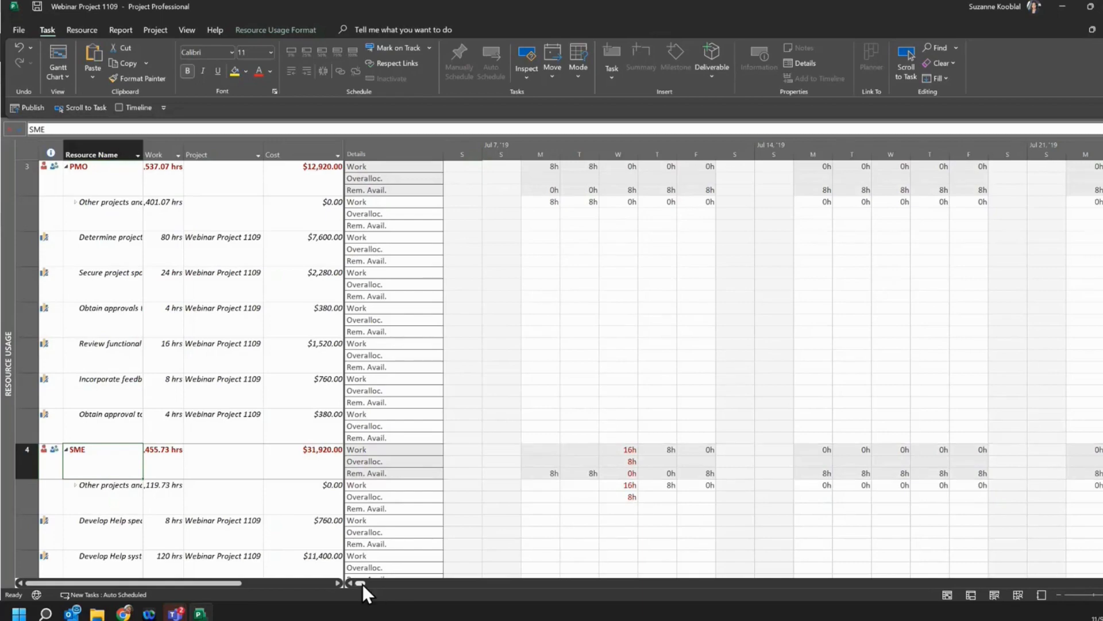
drag(362, 583, 537, 606)
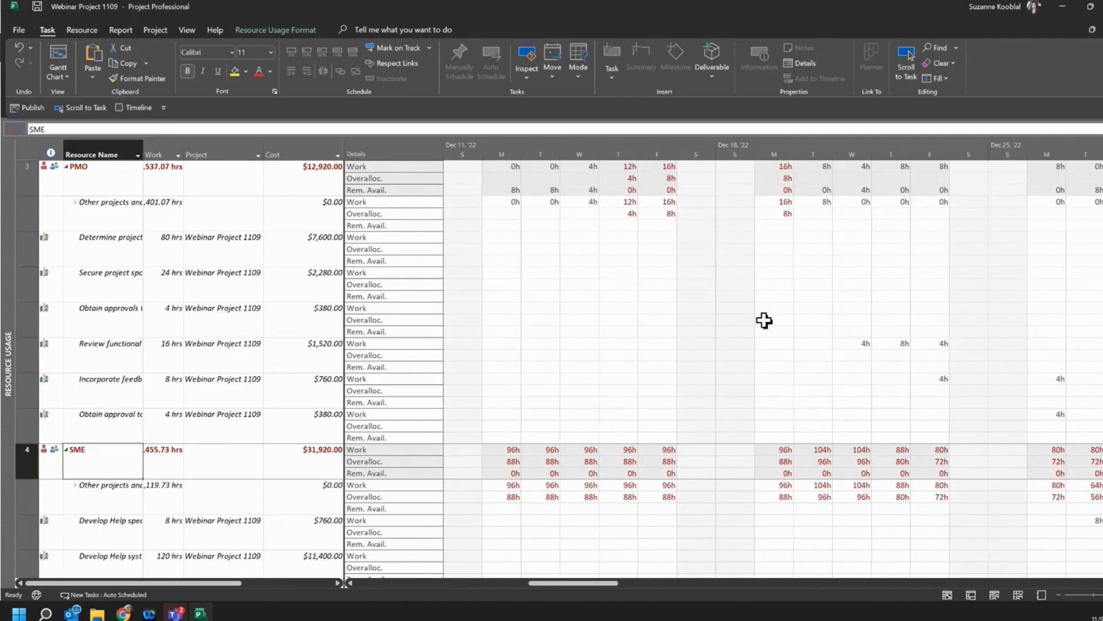
Use Scroll to Task on the PMO resource, and check its remaining availability and work around May 26, 2019.
scroll(679, 384, up, 9)
scroll(713, 412, down, 1)
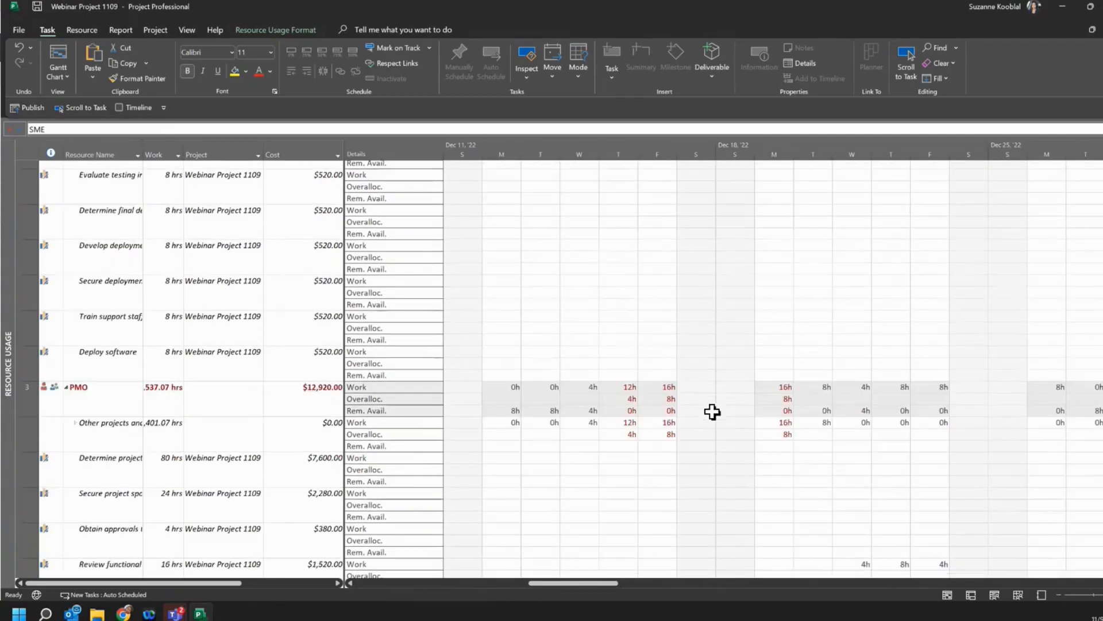
click(92, 389)
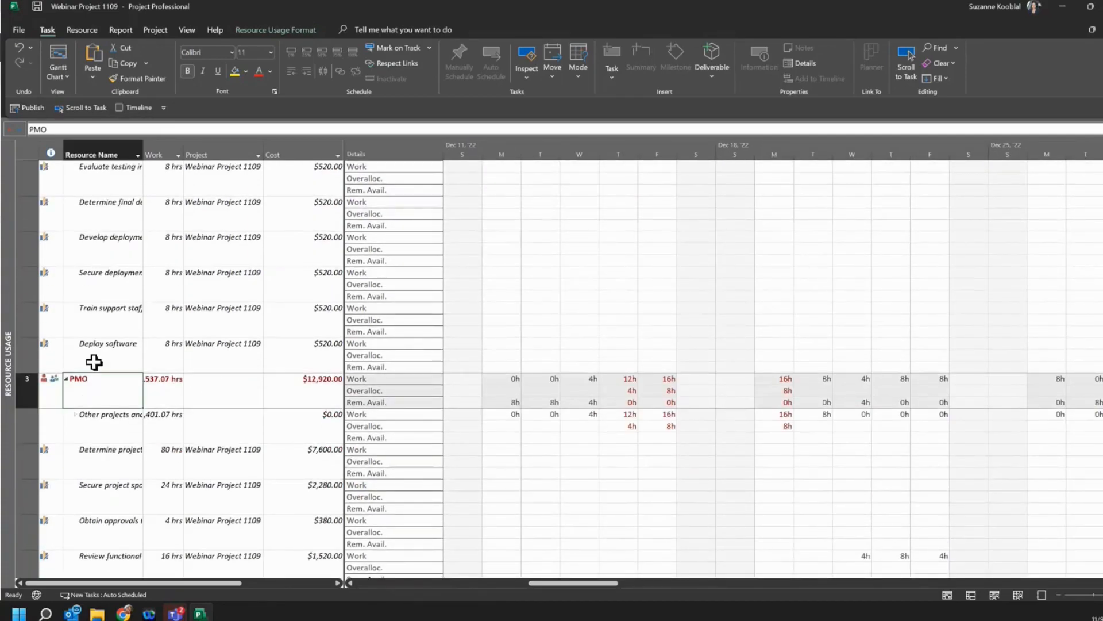
click(81, 107)
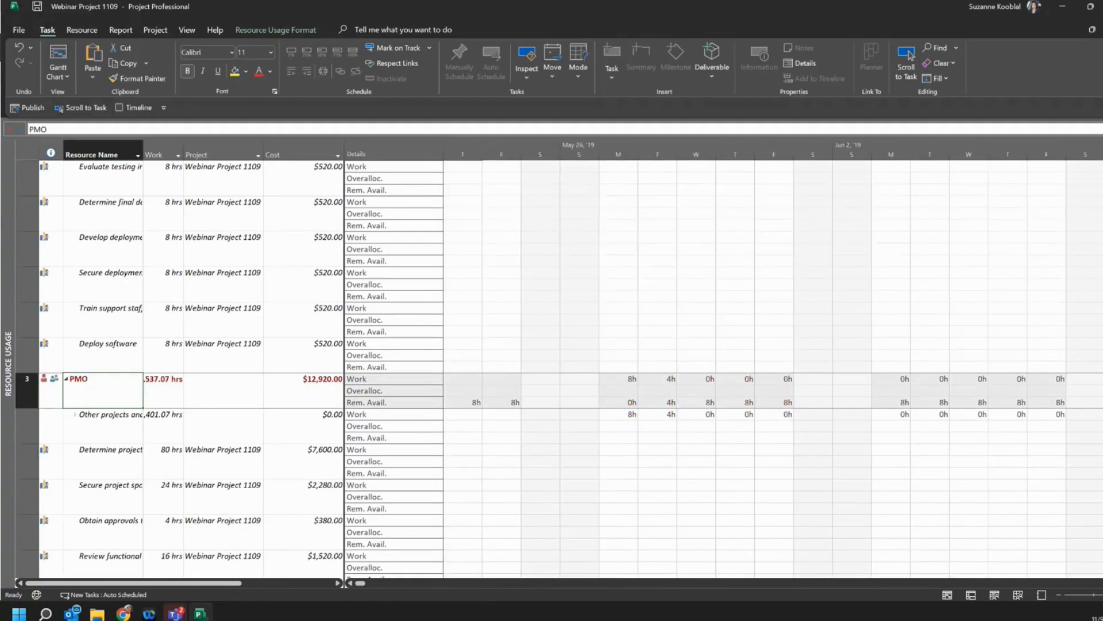
click(457, 402)
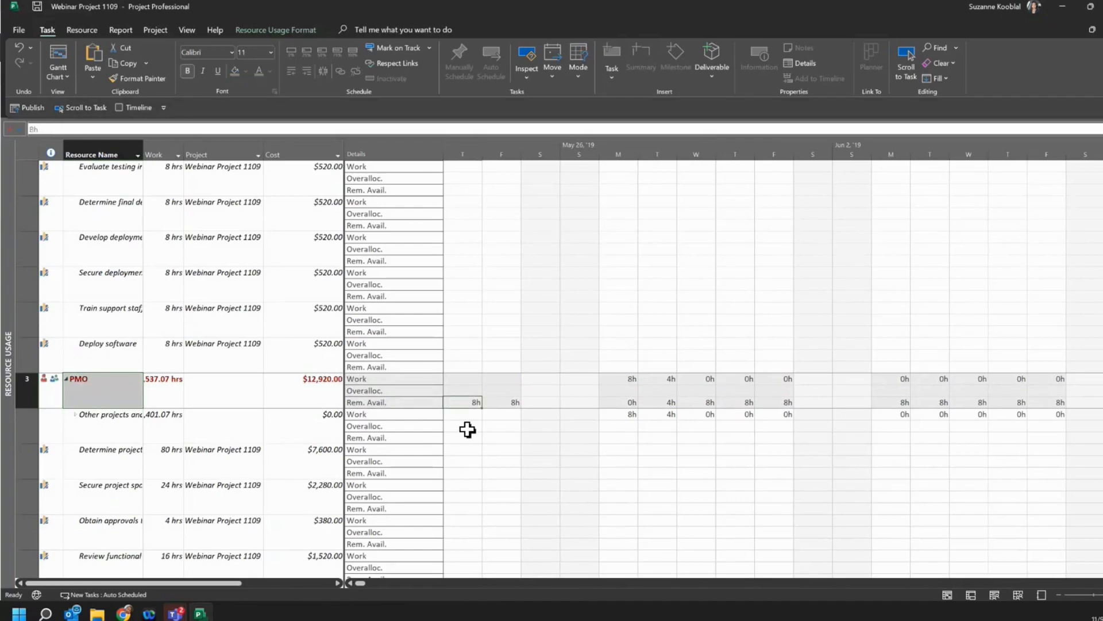
click(473, 379)
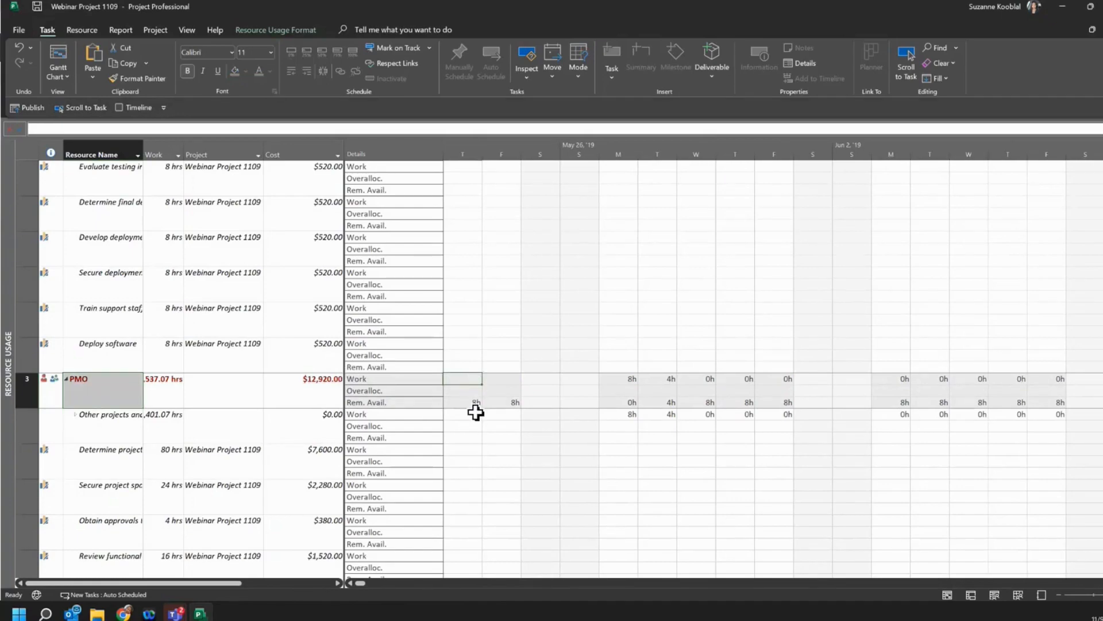
click(623, 380)
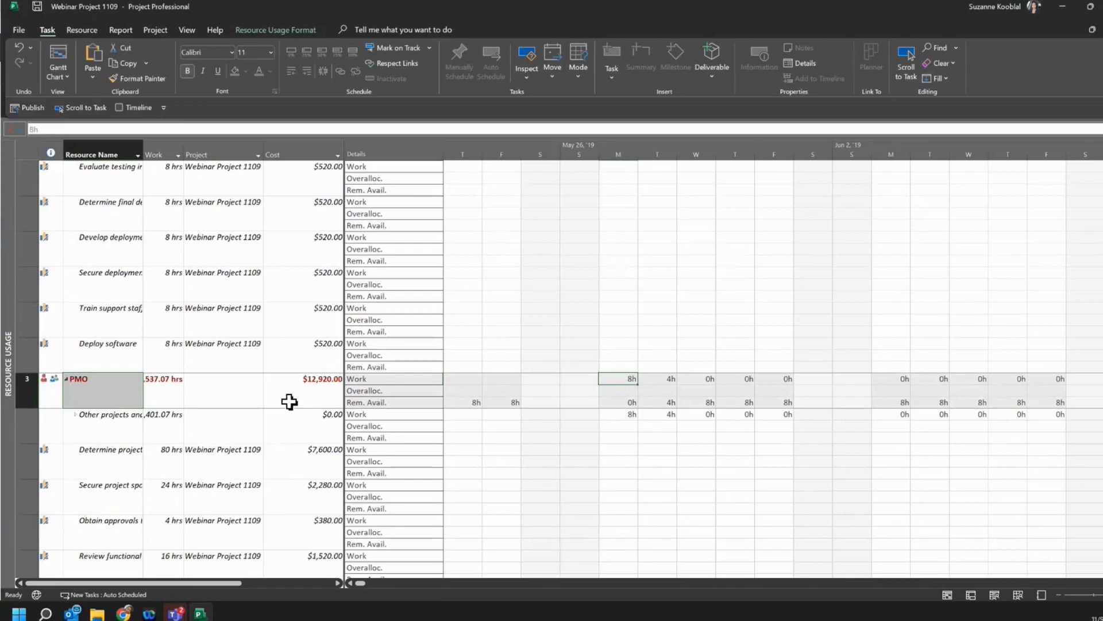
Check the Trainer resource's remaining availability and work in the week before May 26, 2019.
scroll(221, 368, down, 10)
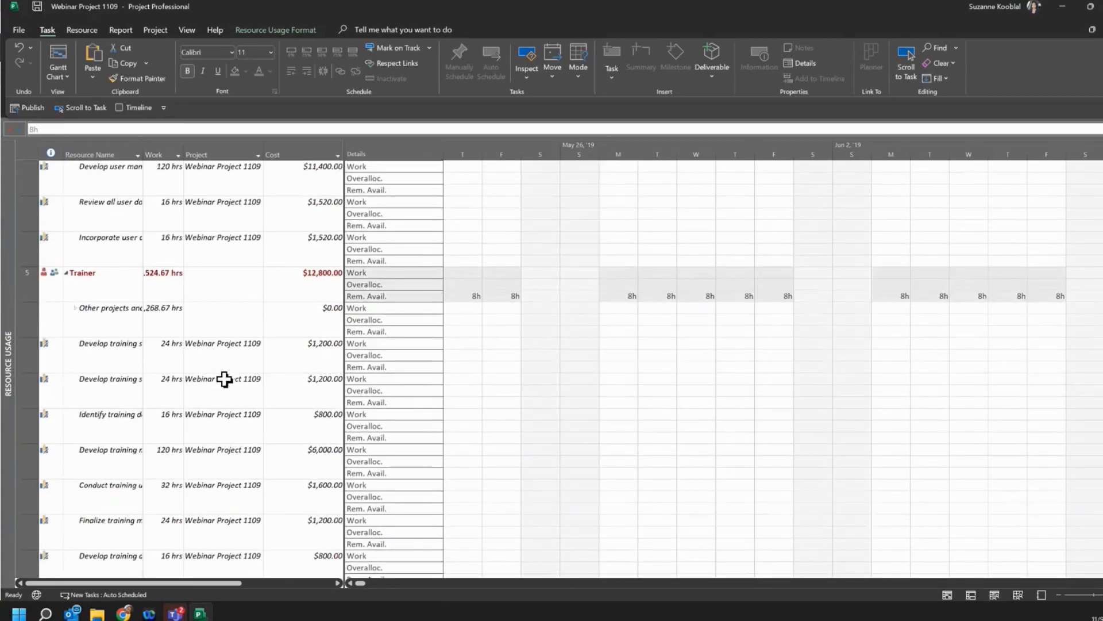
click(464, 296)
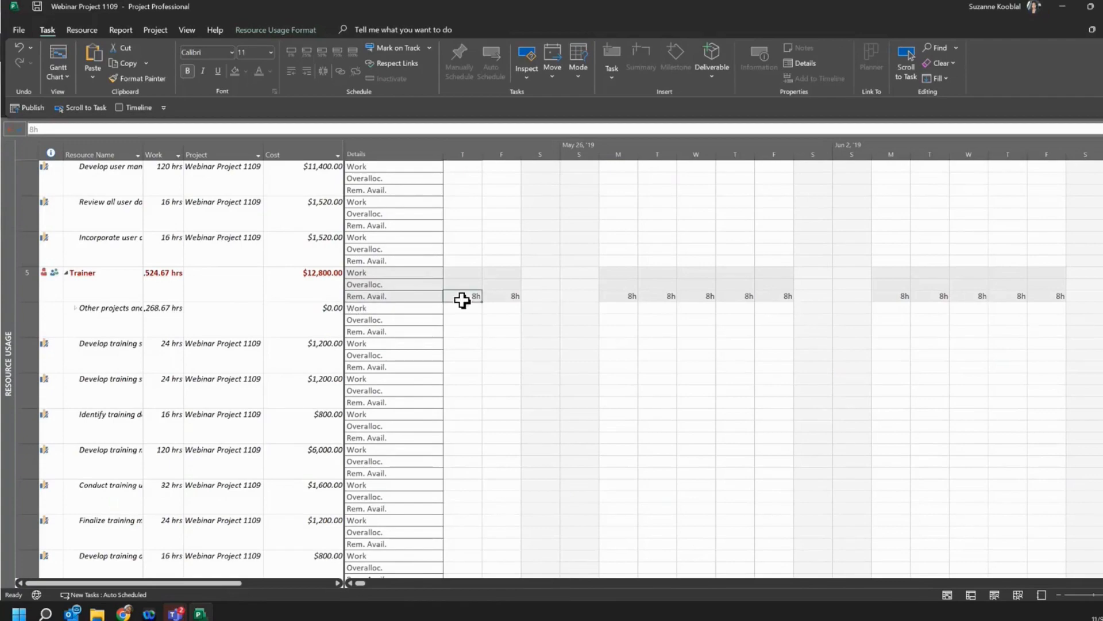
click(457, 273)
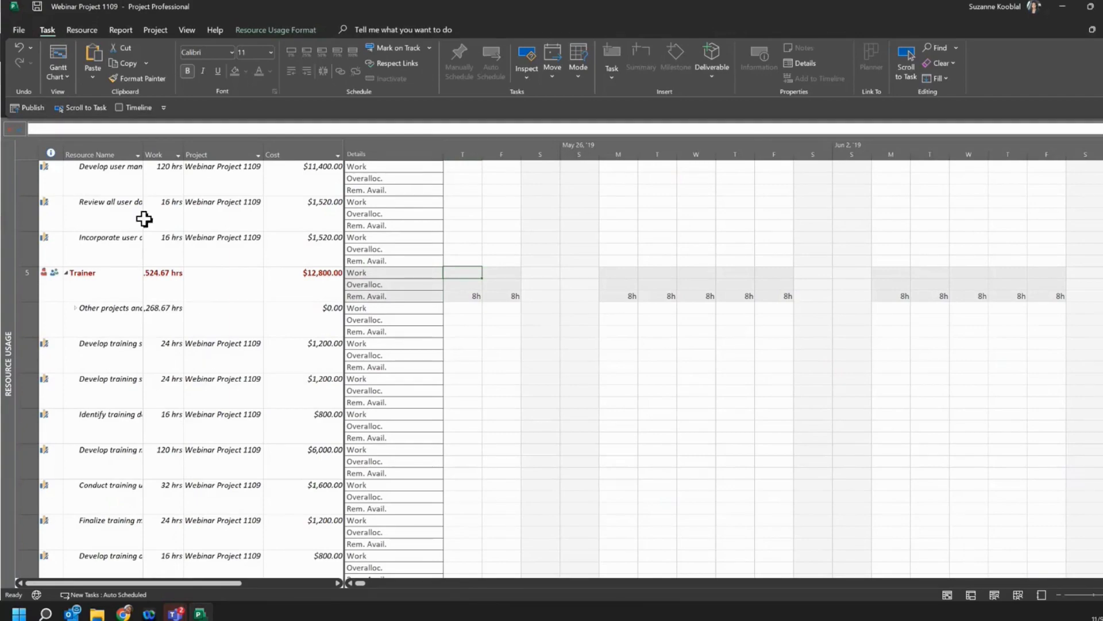
Fit the Resource Name column to its longest entry, and review the assignments listed from Project Manager back up to Unassigned.
double_click(142, 150)
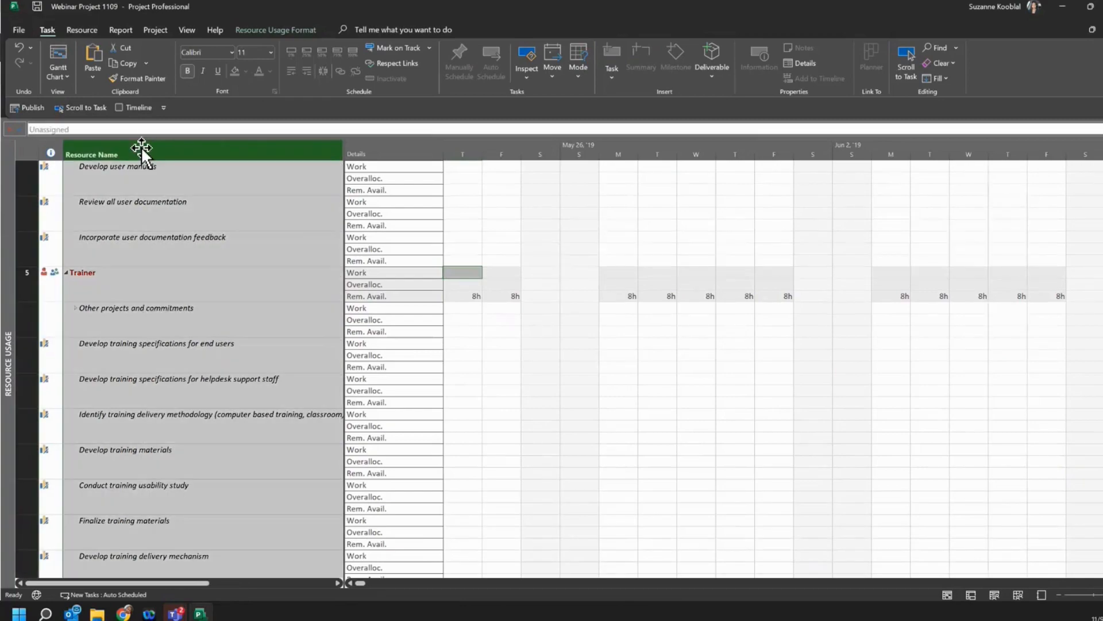
click(212, 367)
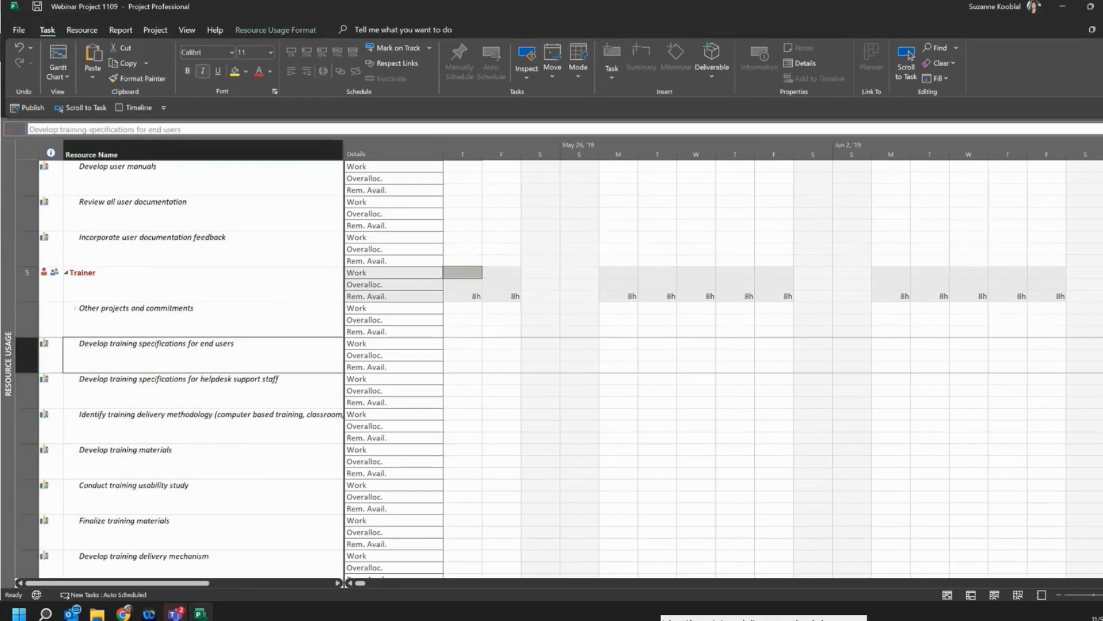
scroll(230, 435, down, 3)
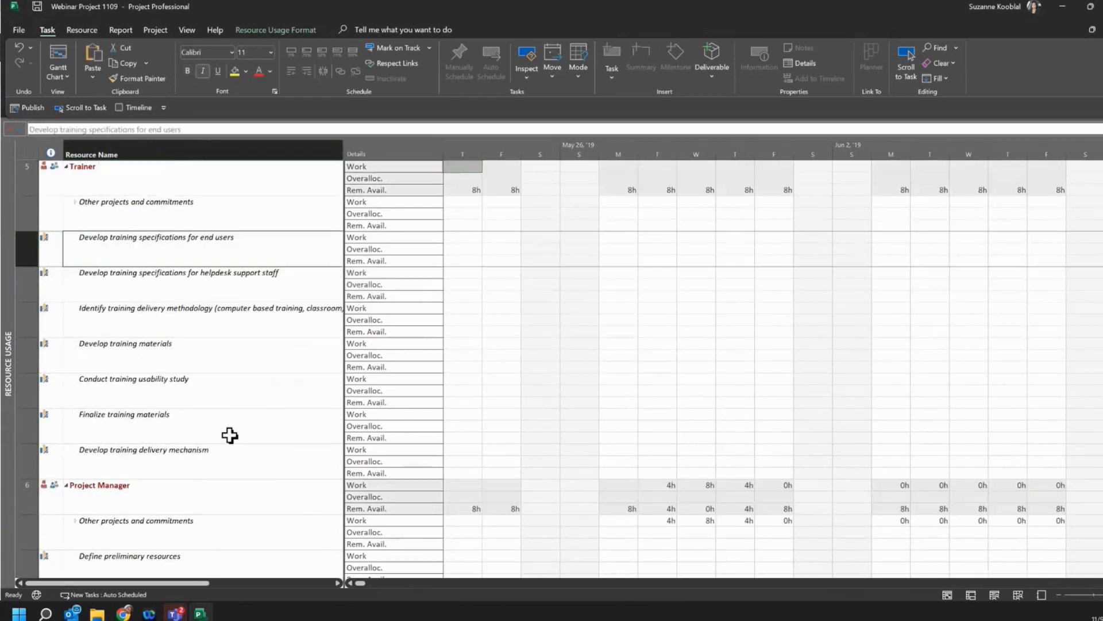
scroll(230, 435, up, 15)
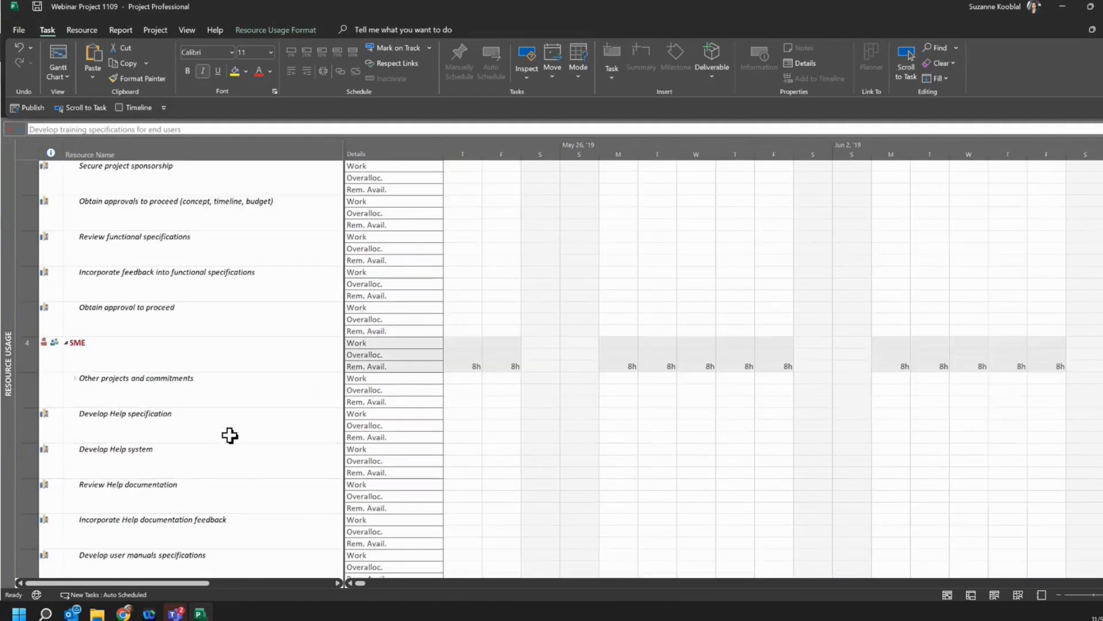
scroll(230, 435, up, 4)
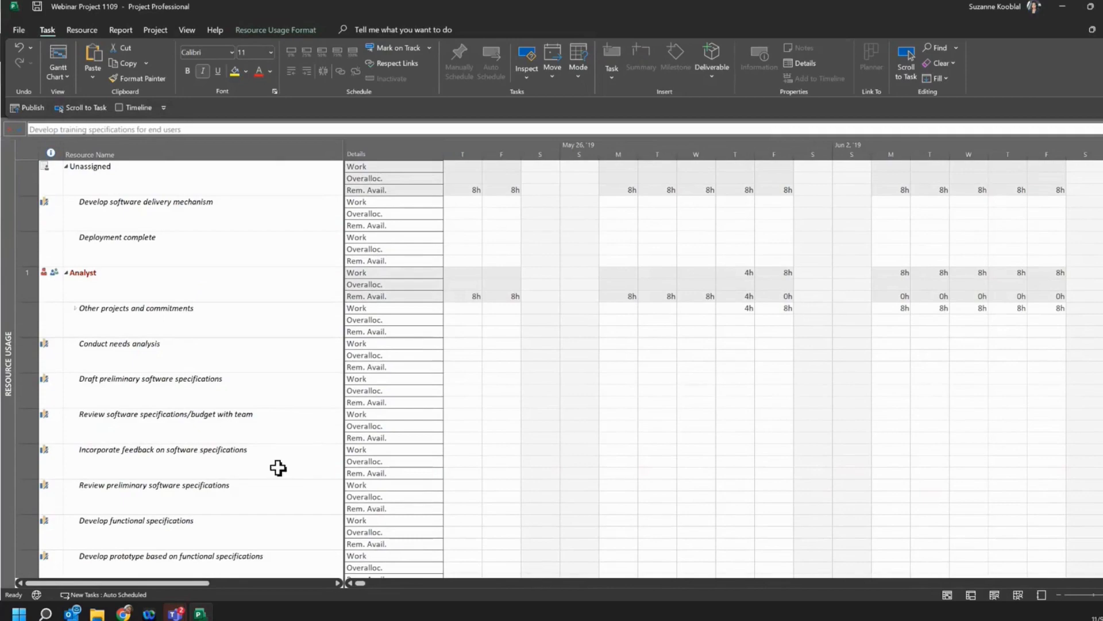
right_click(471, 343)
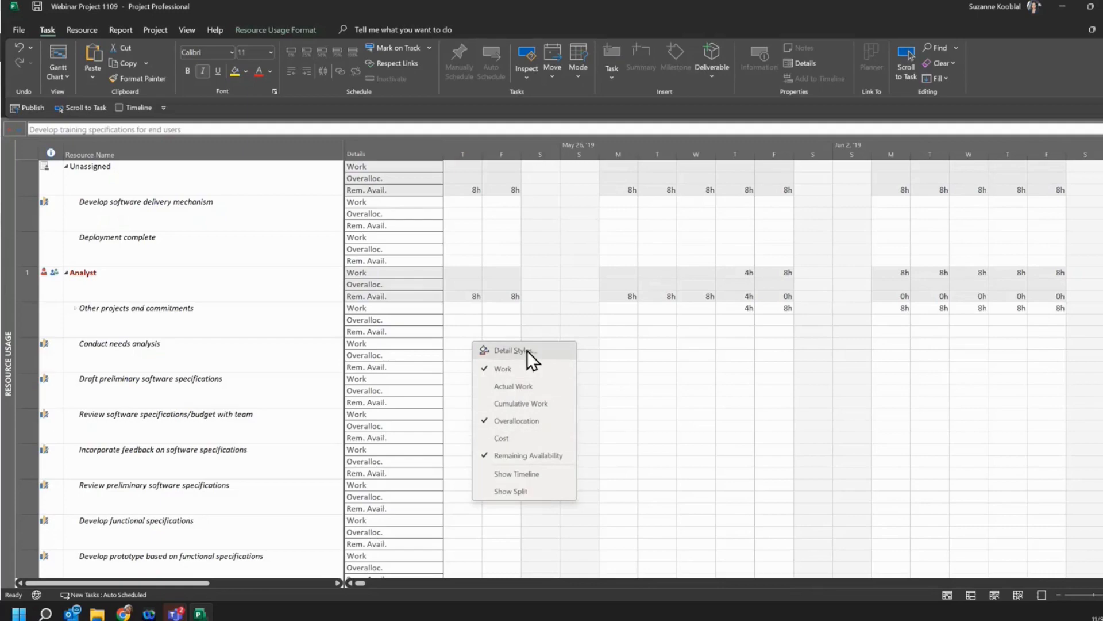
click(698, 442)
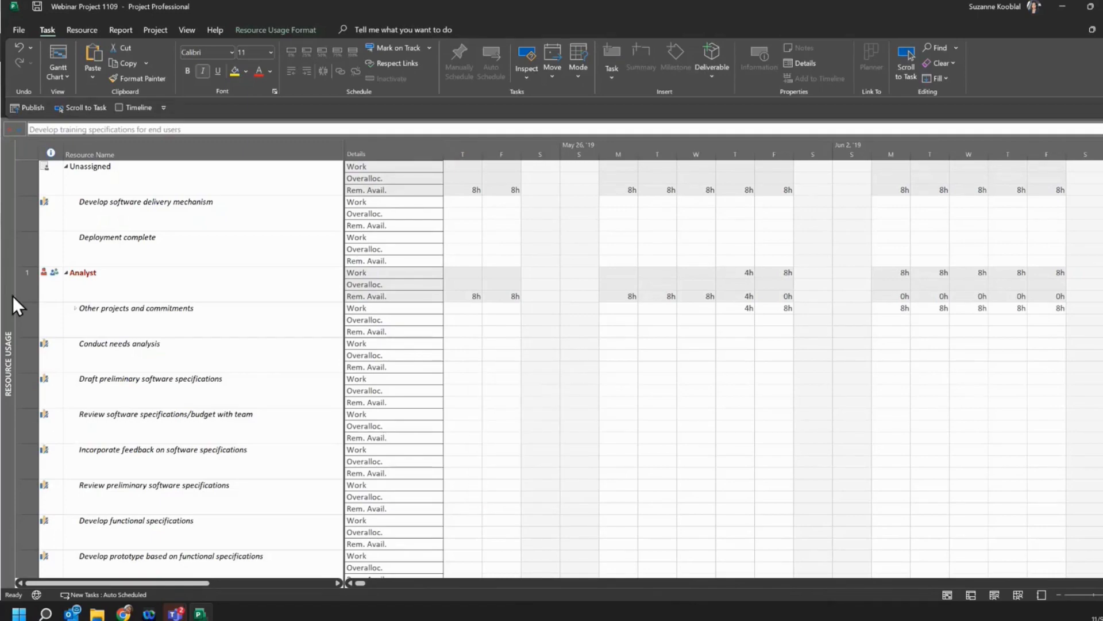
Undo the recent Resource Usage column and detail changes until the Gantt Chart view is restored.
click(19, 45)
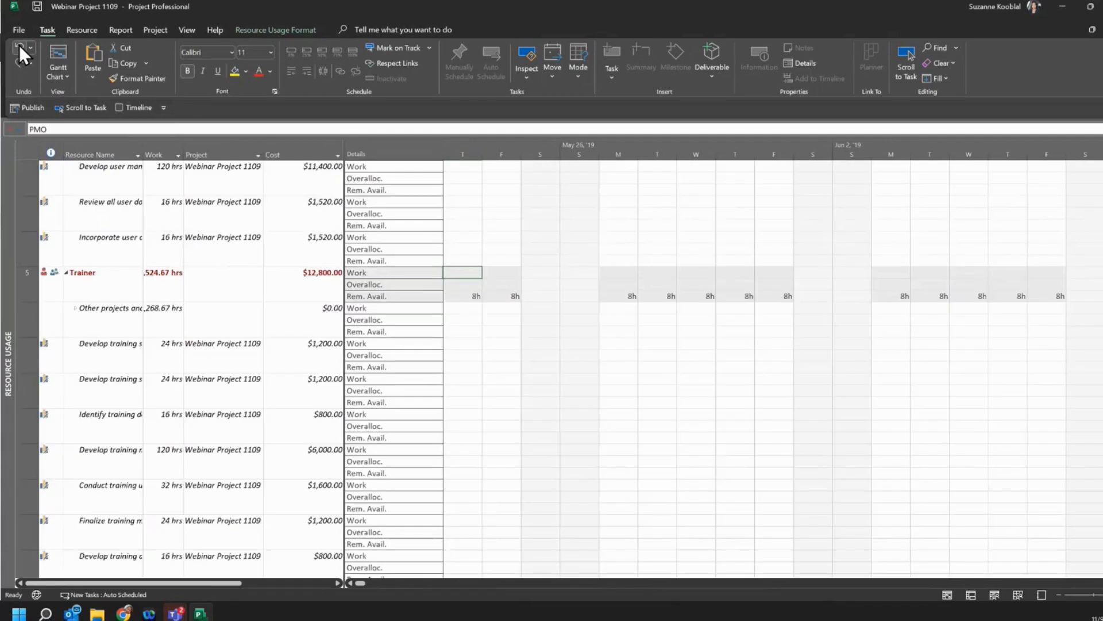
click(19, 47)
click(18, 47)
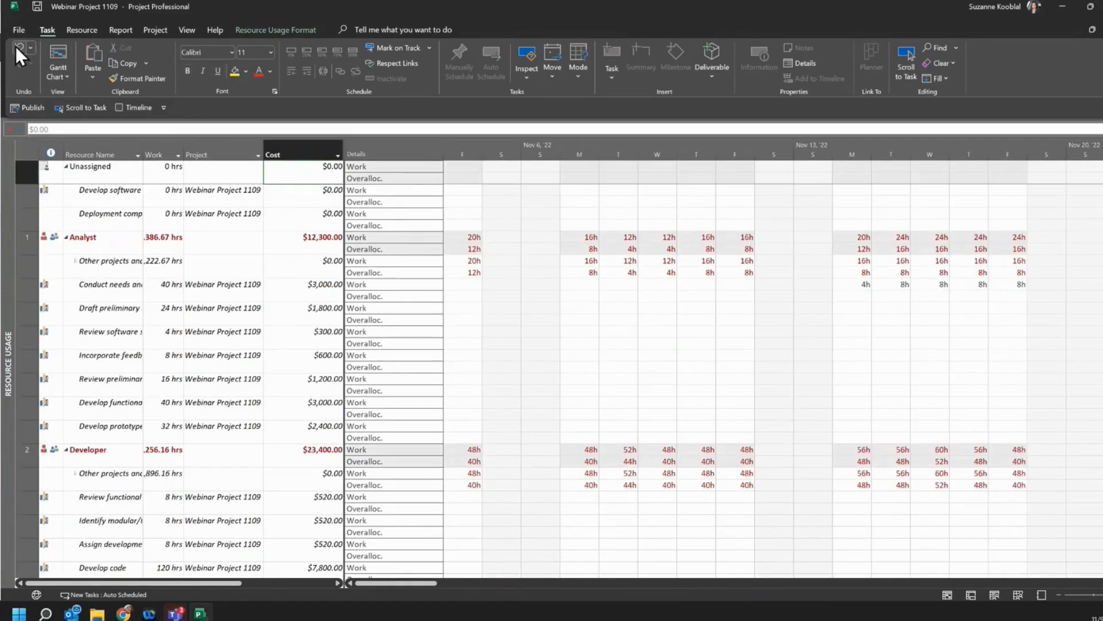
click(17, 45)
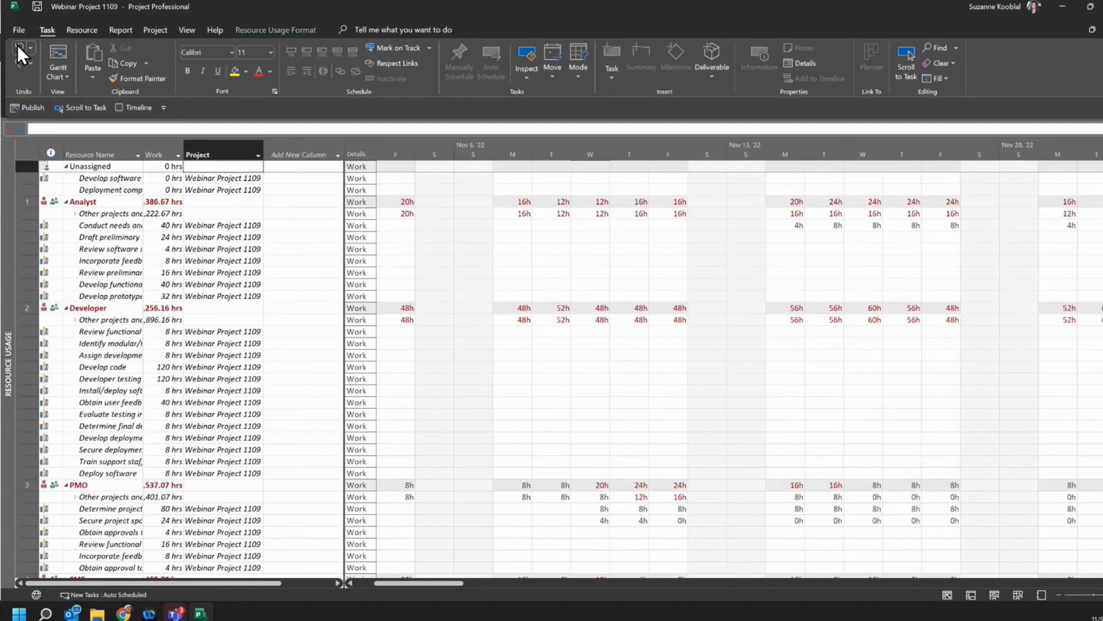
click(17, 45)
click(18, 45)
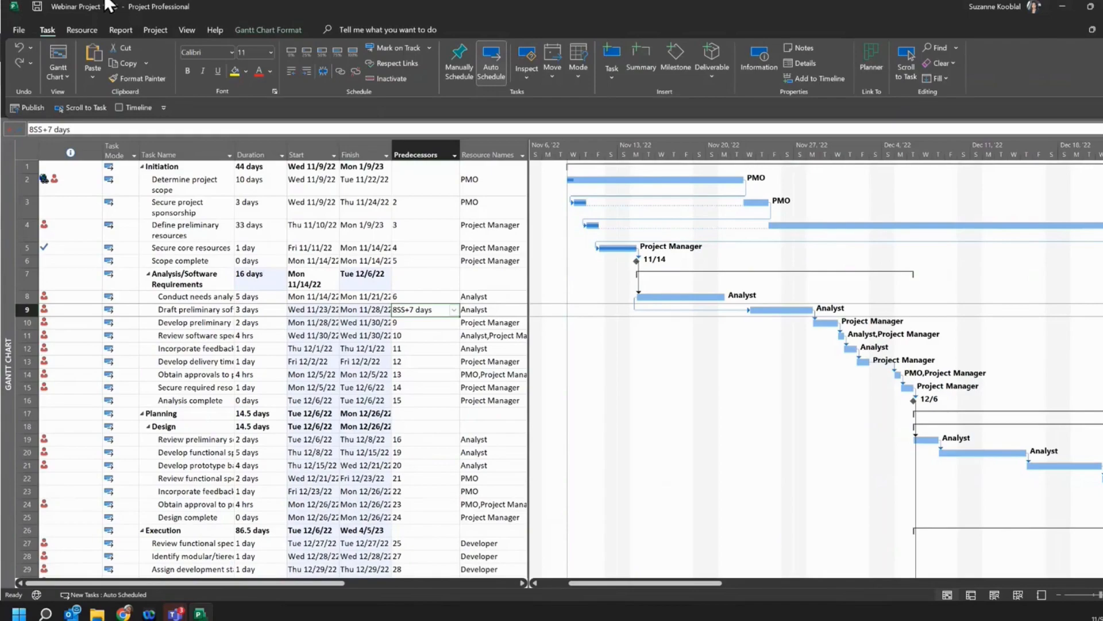
Show the Task Form details pane below the Gantt Chart, and add the Details option to the Quick Access Toolbar.
click(185, 31)
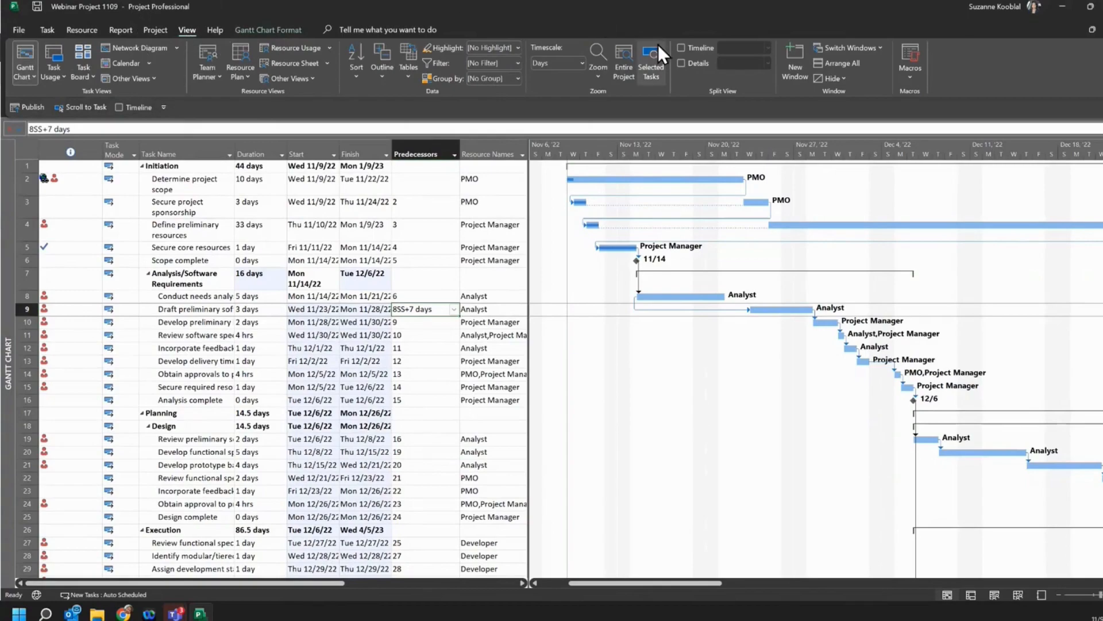
click(682, 63)
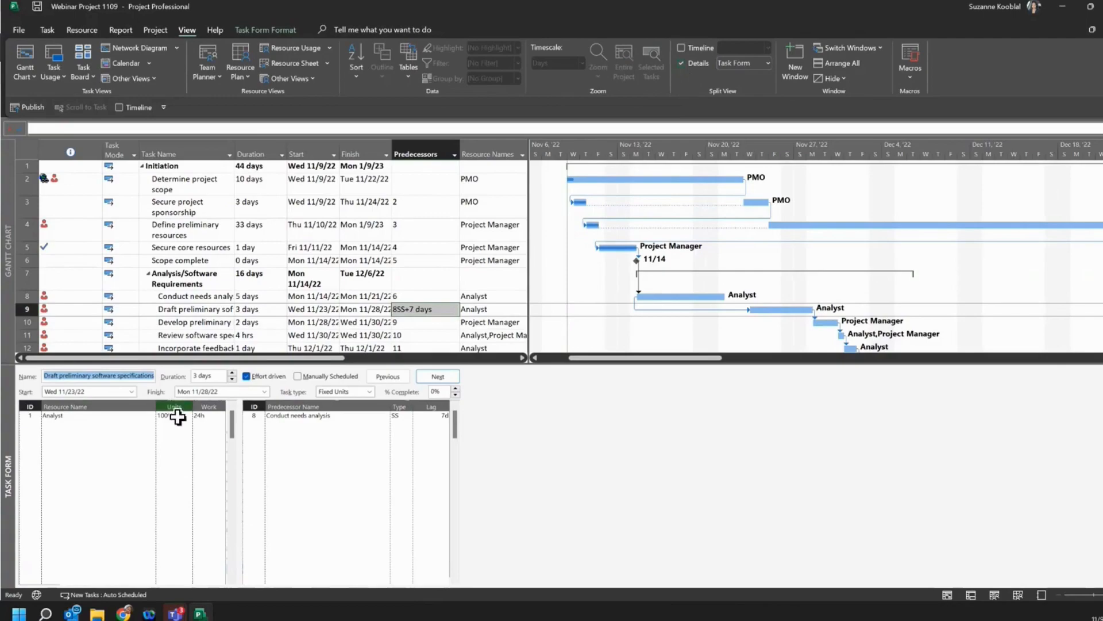
click(175, 228)
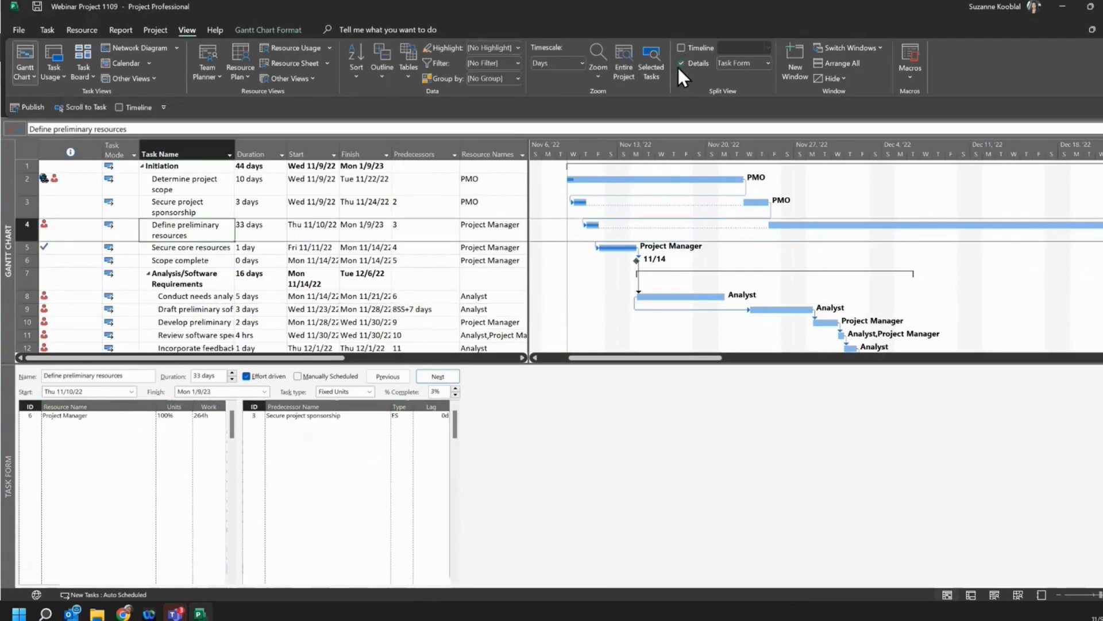
right_click(694, 61)
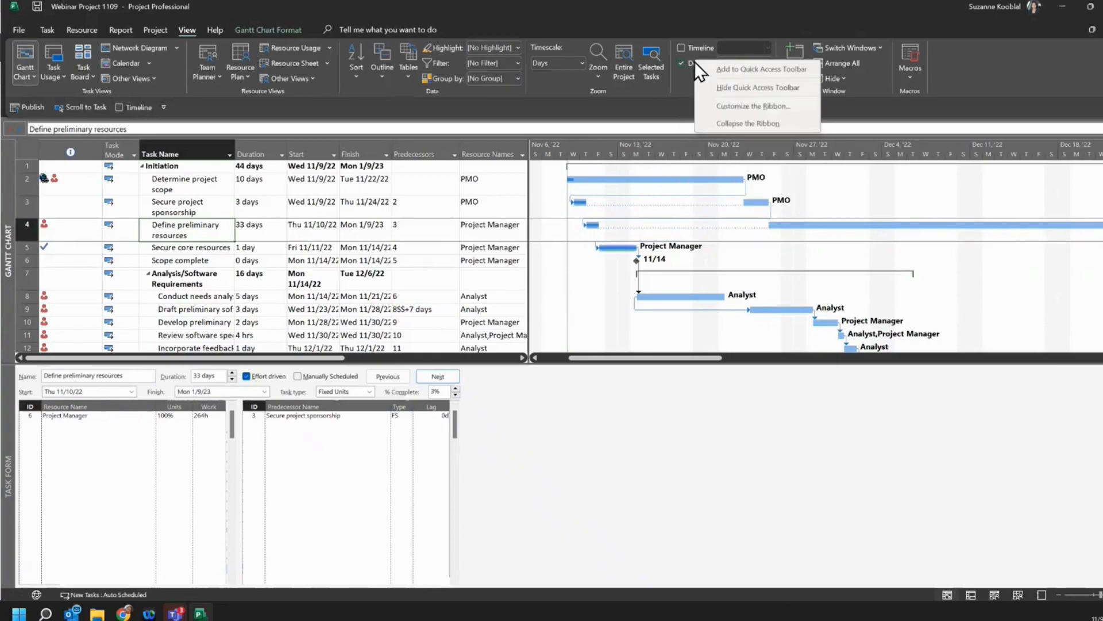
click(739, 67)
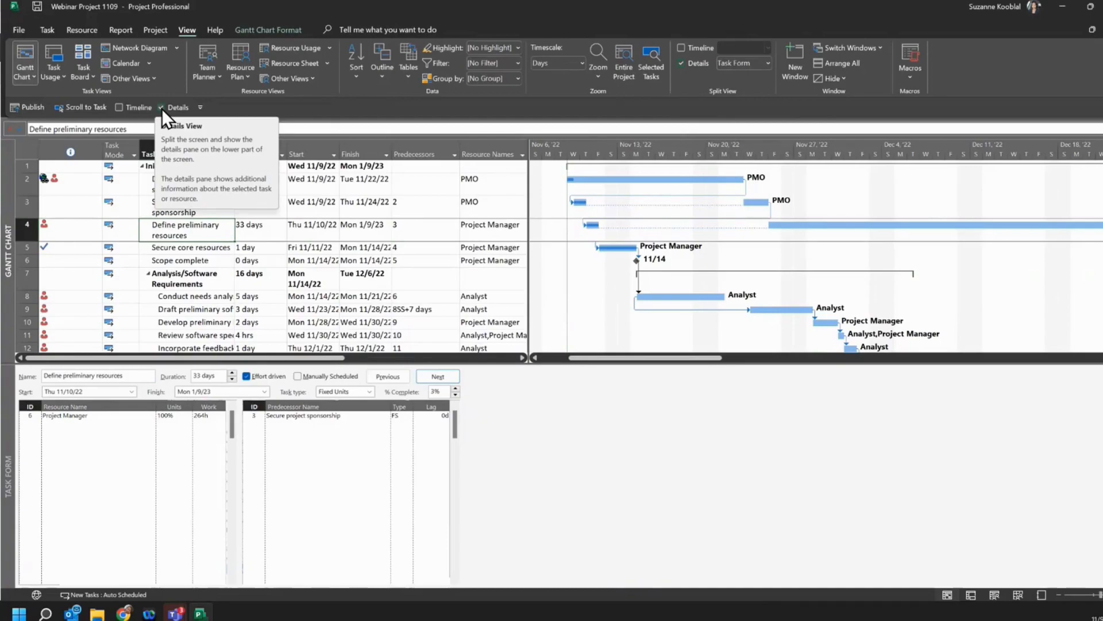
Select the Conduct needs analysis task, and check the units and work of its Analyst assignment in the Task Form.
click(180, 278)
click(183, 296)
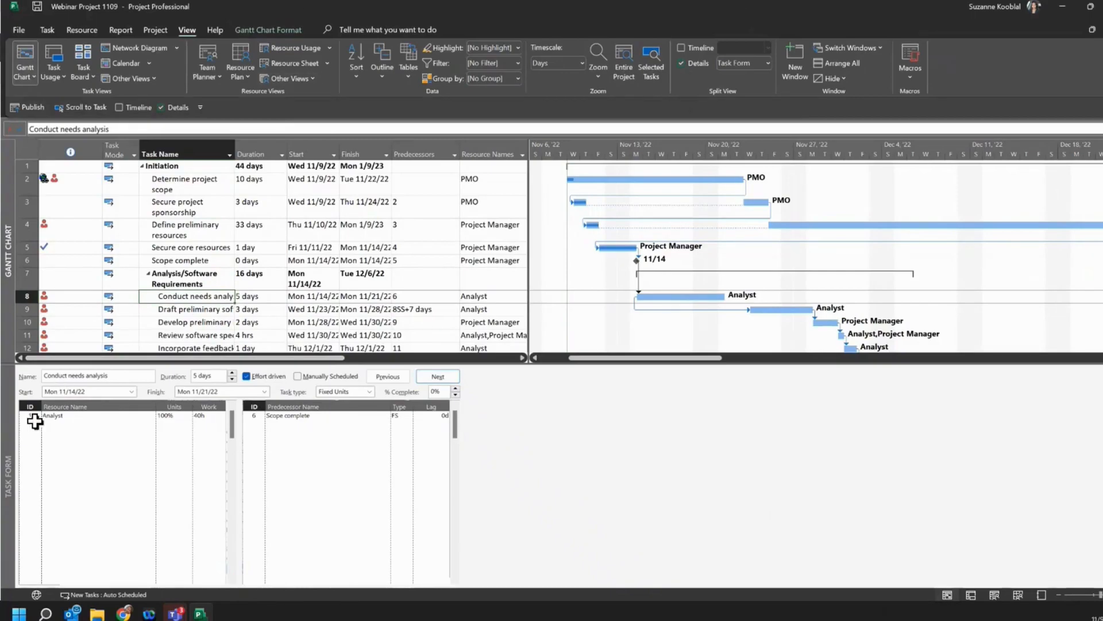
click(165, 416)
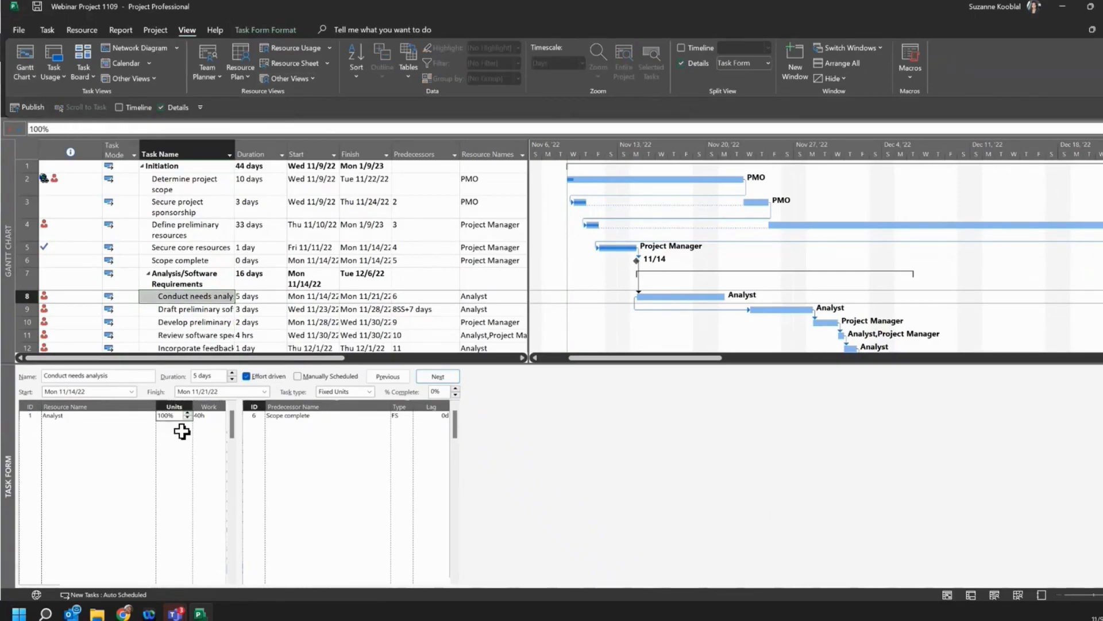
click(204, 416)
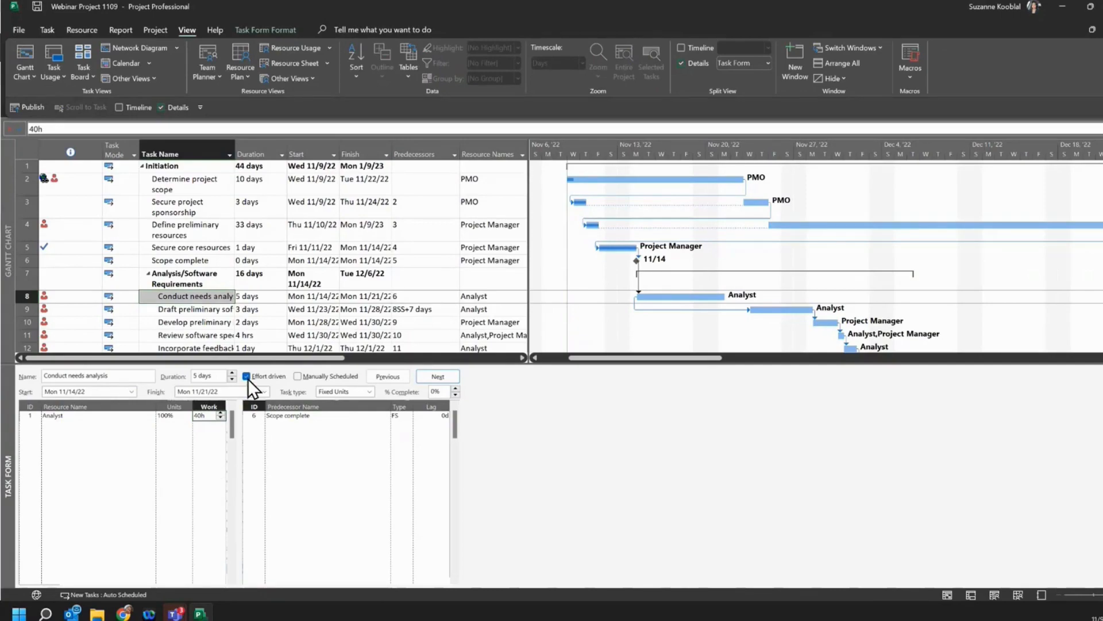
Try Manually Scheduled on Conduct needs analysis, switch it back off, and view the available task types.
click(297, 376)
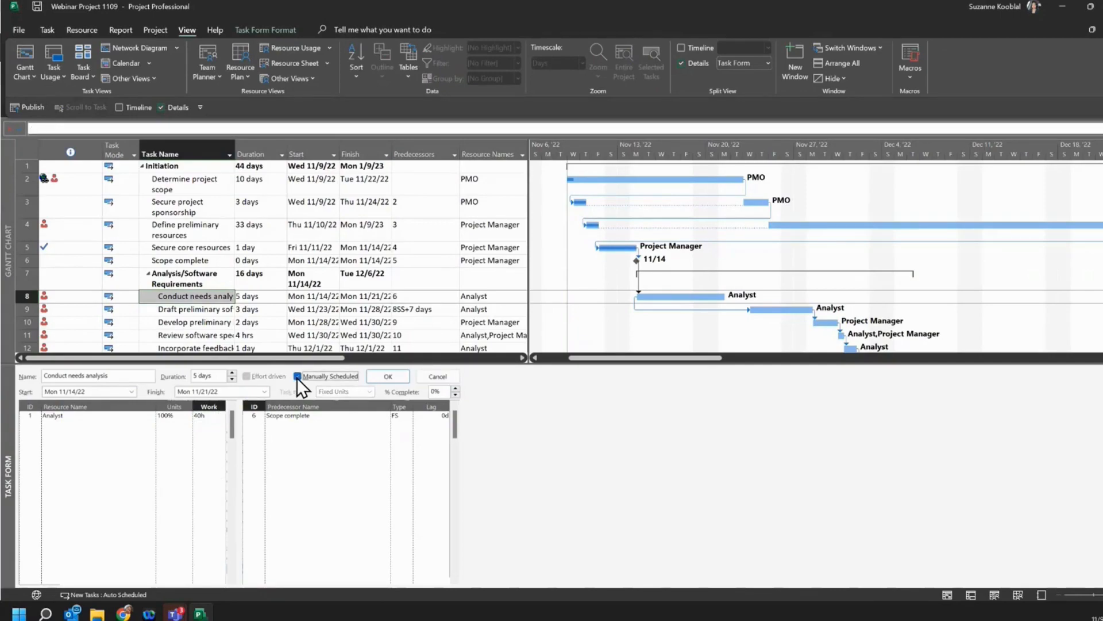
click(297, 376)
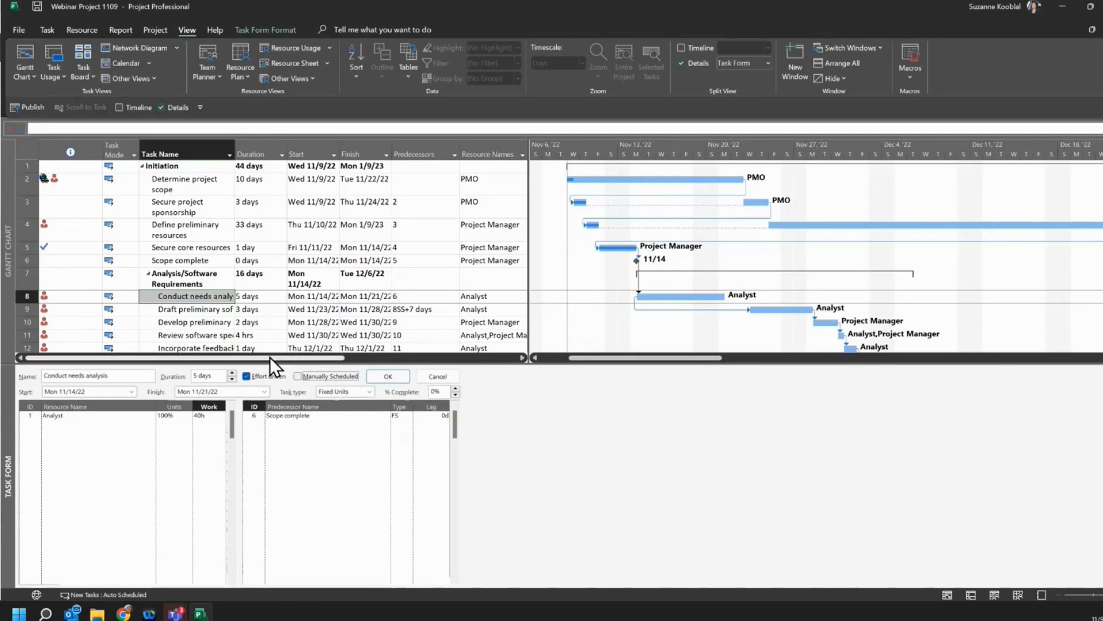
click(369, 391)
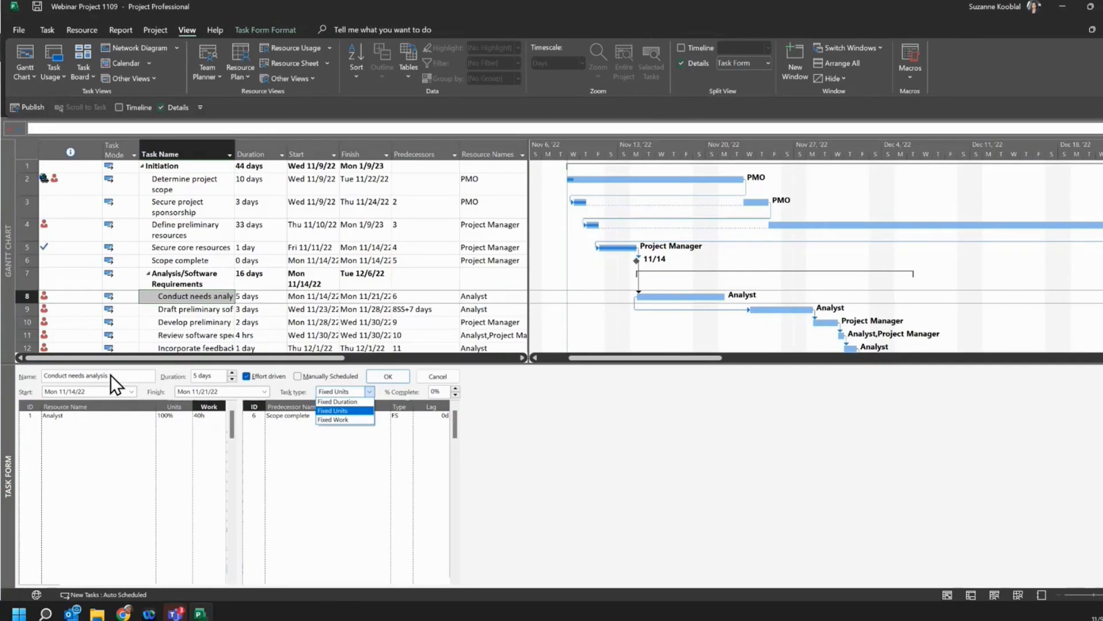
click(168, 415)
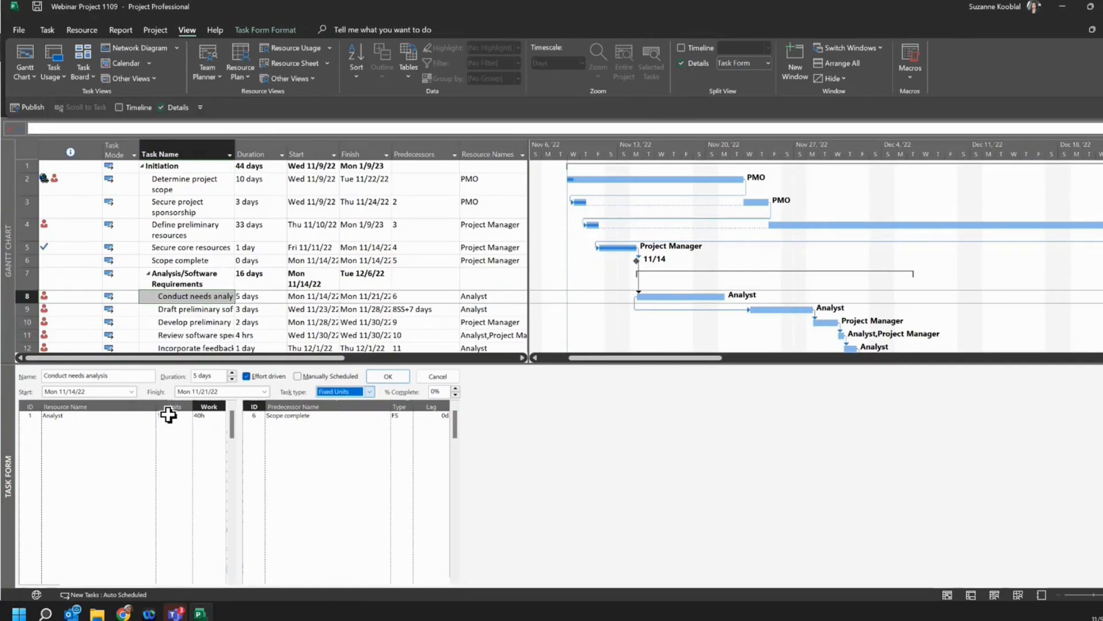
Inspect the Analyst's cost rates and availability units in Resource Information, and close it without changes.
double_click(62, 416)
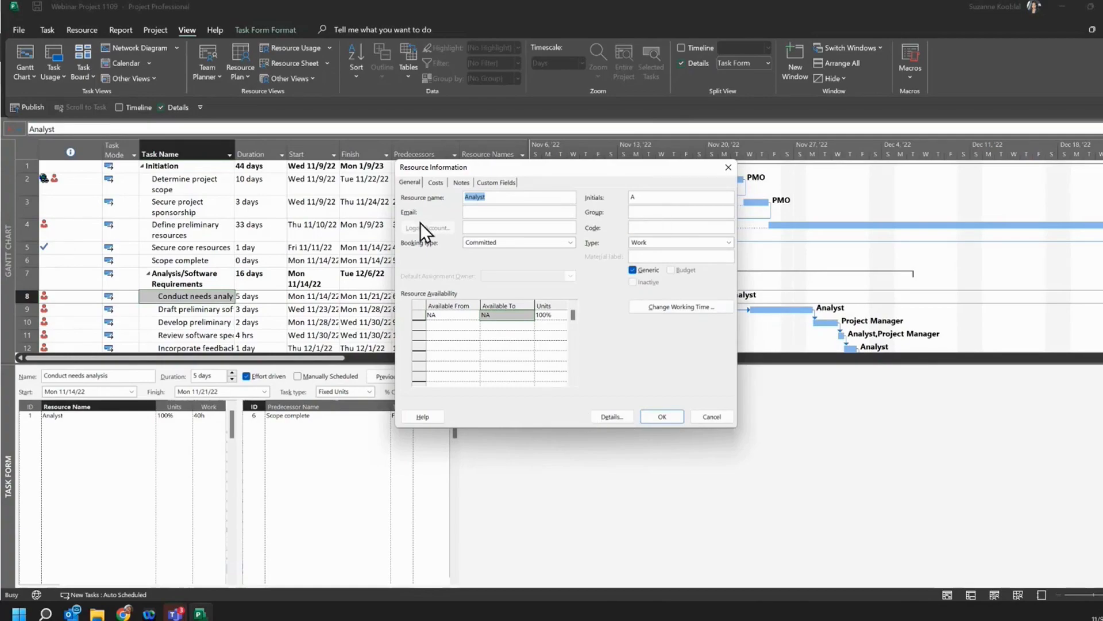
click(436, 182)
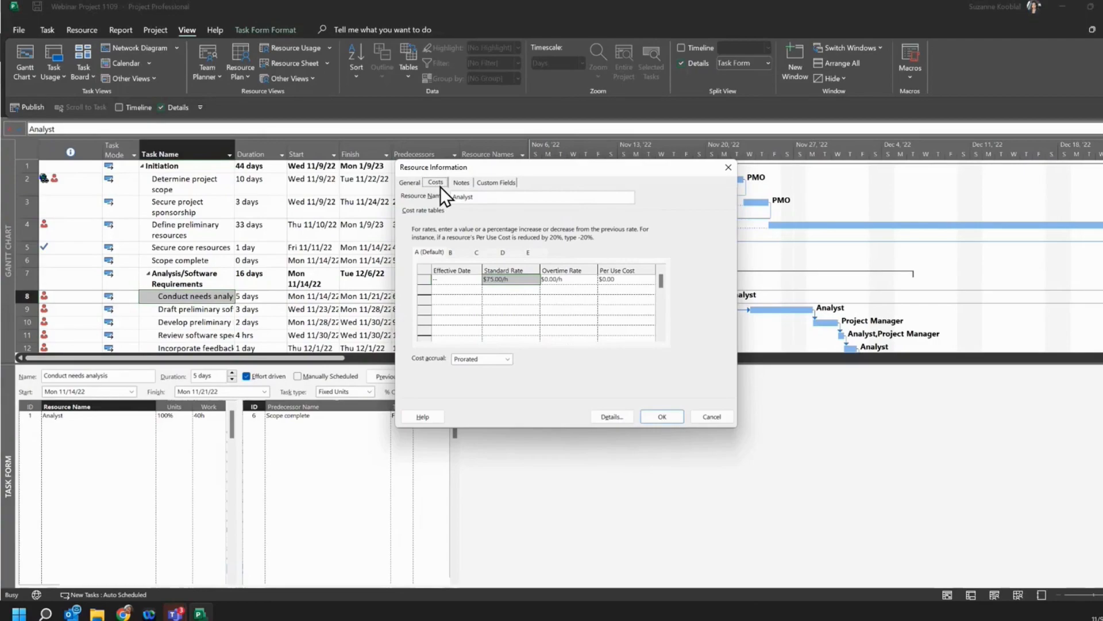
click(411, 184)
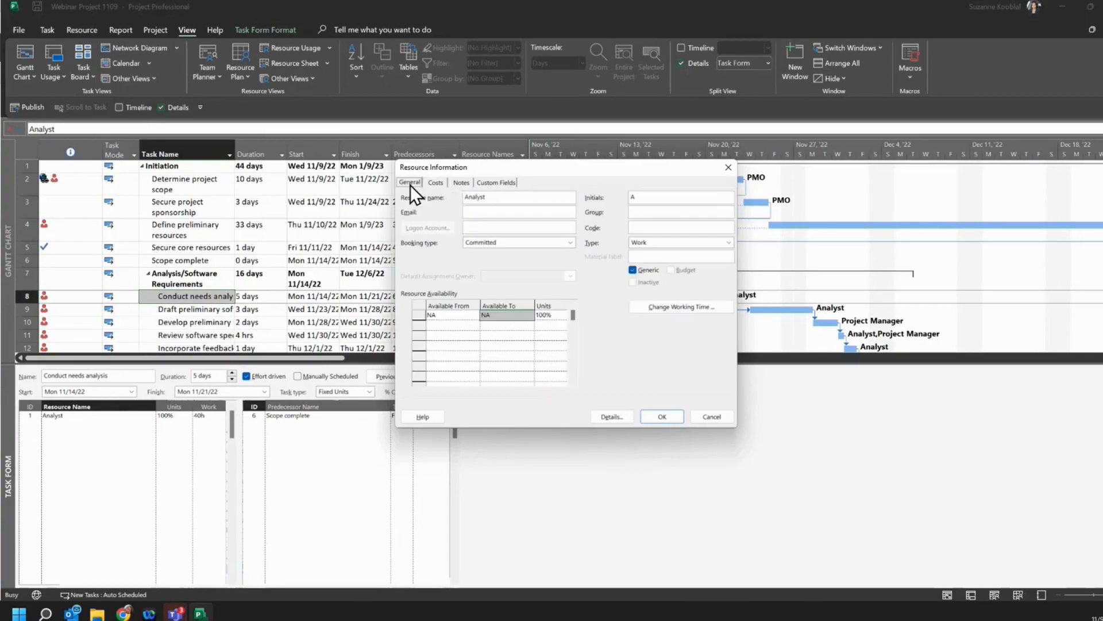
click(551, 315)
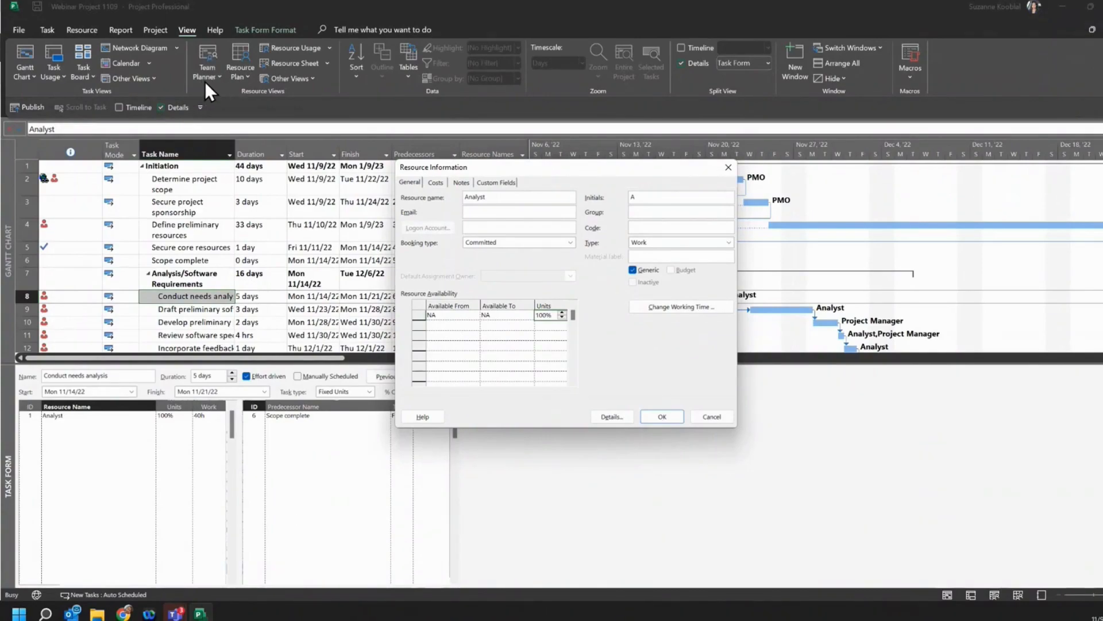
click(712, 417)
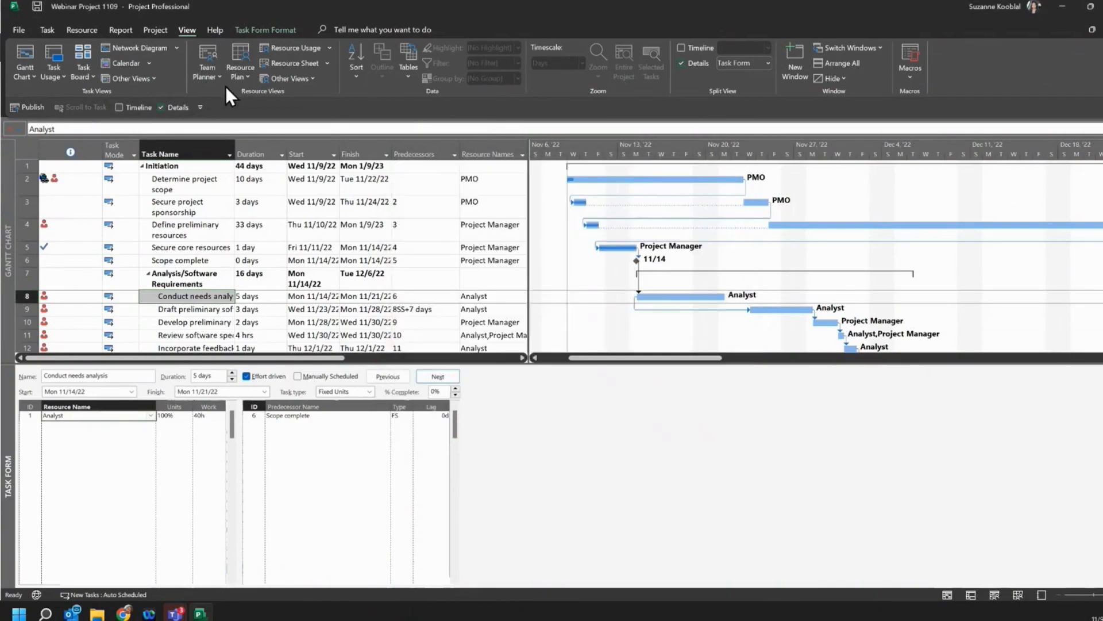
Hide the Details pane, and switch from the Gantt Chart to the Team Planner view.
click(204, 71)
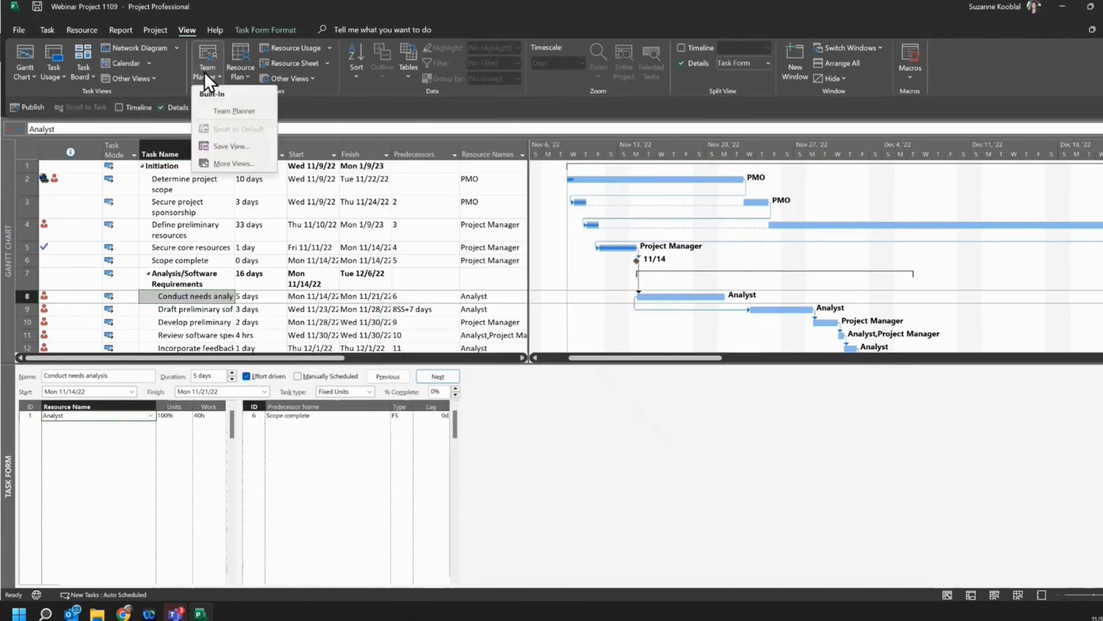
click(230, 108)
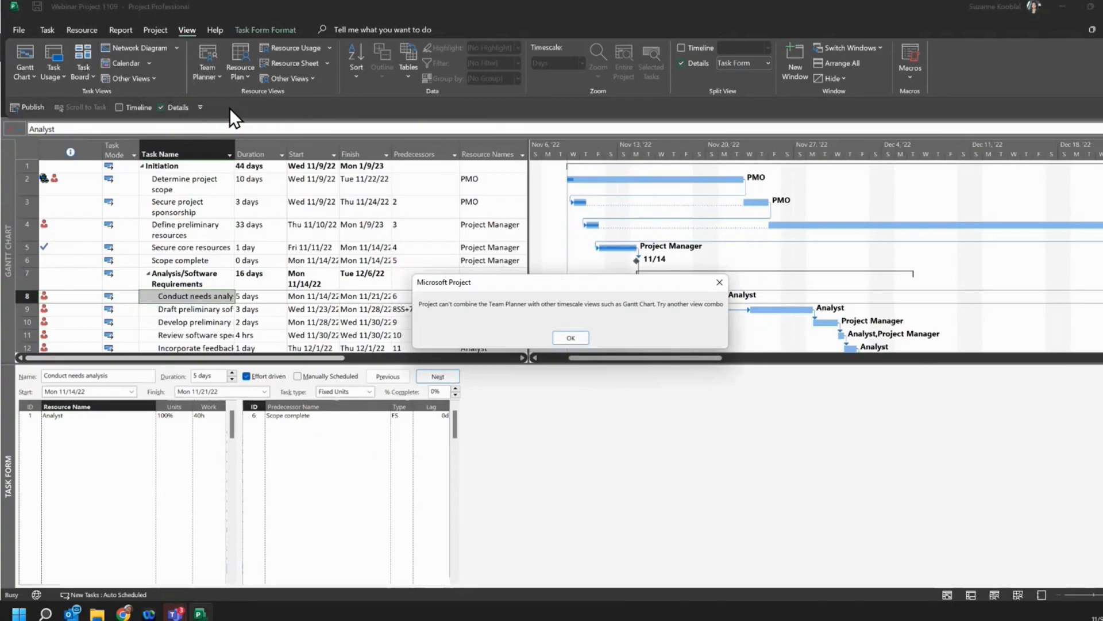
click(570, 337)
click(681, 64)
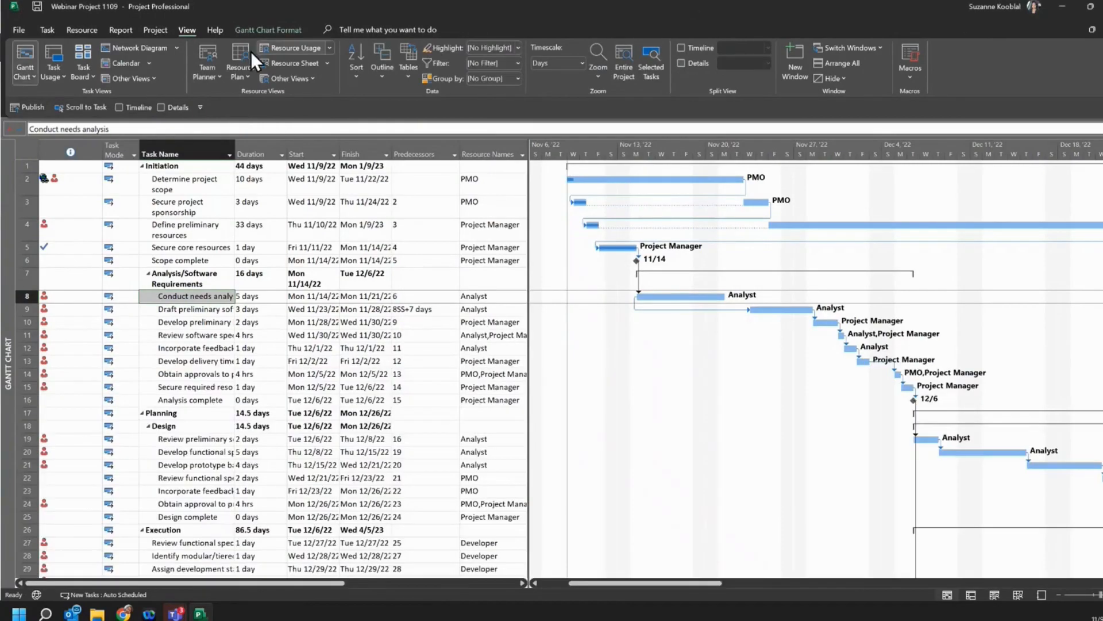
click(205, 68)
click(226, 113)
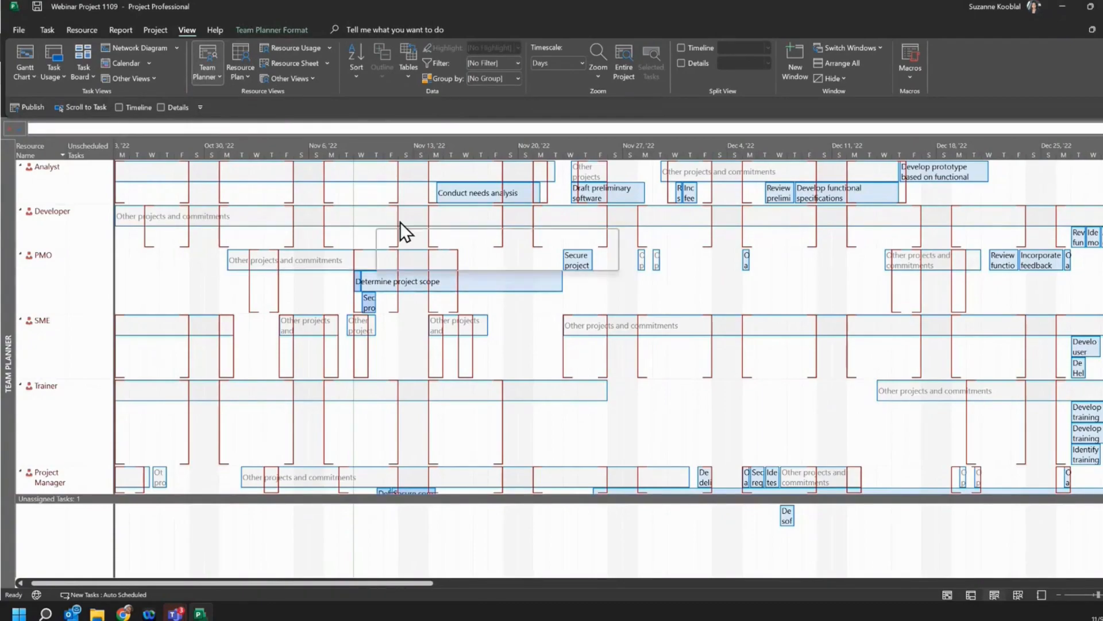
Reassign Conduct needs analysis from Analyst to SME with a December 5, 2022 start in Team Planner, and return to the Gantt Chart.
drag(470, 194, 778, 357)
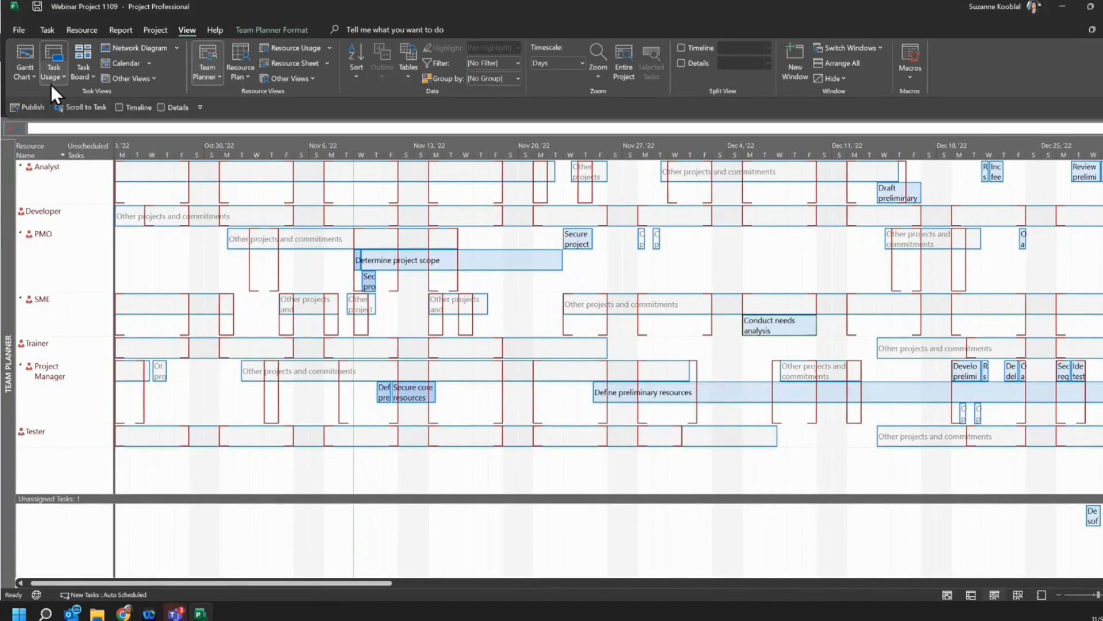
right_click(5, 225)
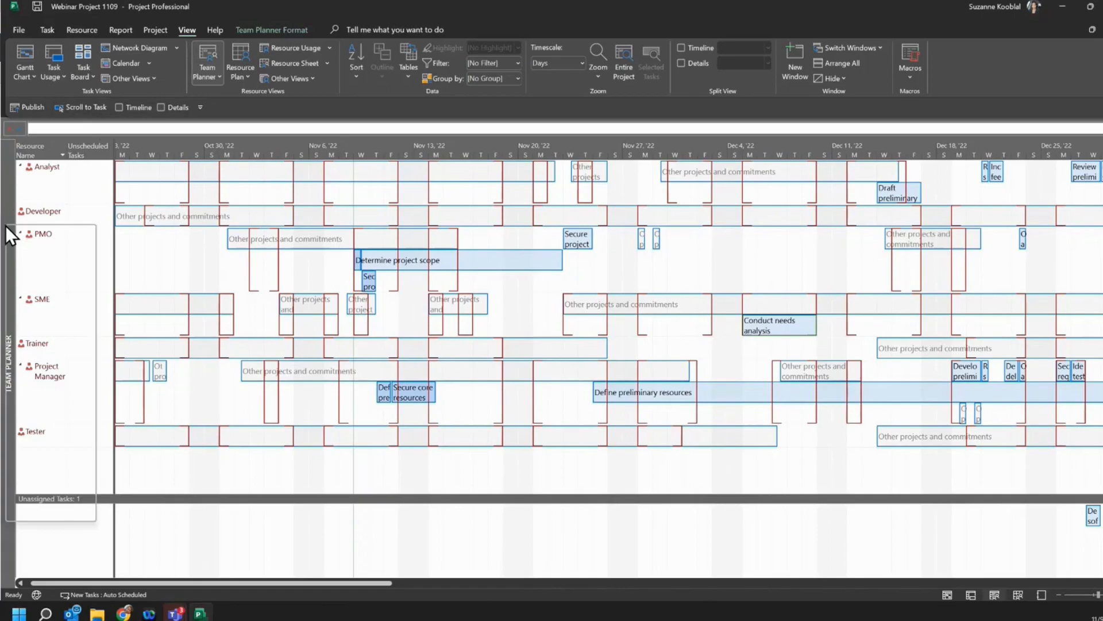
click(46, 252)
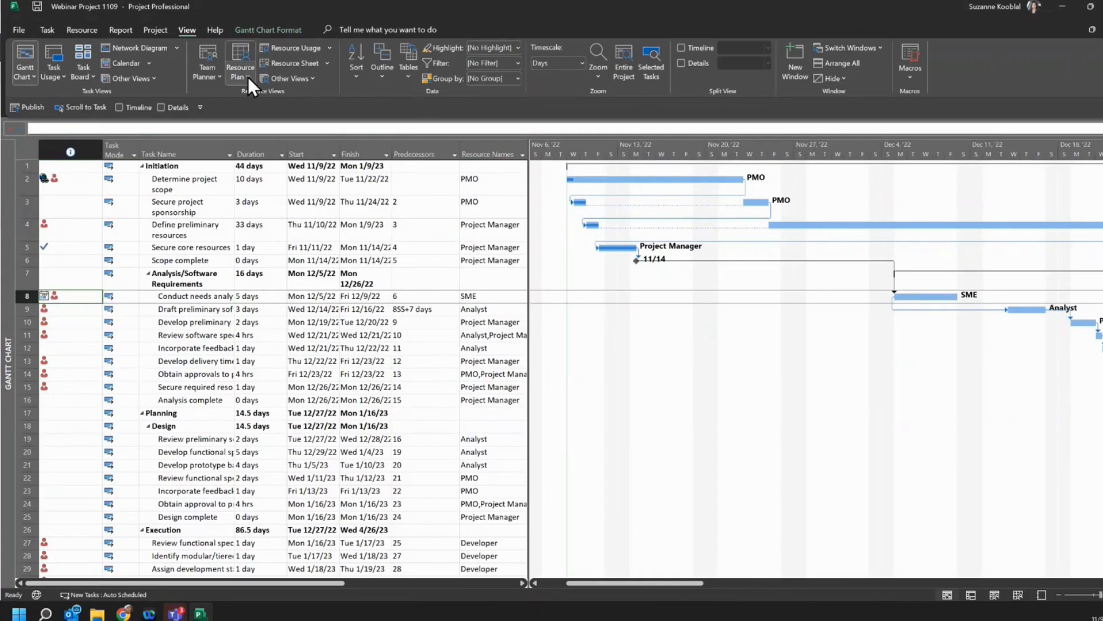
Switch to the Resource Plan view and add the Proposed Work and Work detail rows to its timephased grid.
click(240, 61)
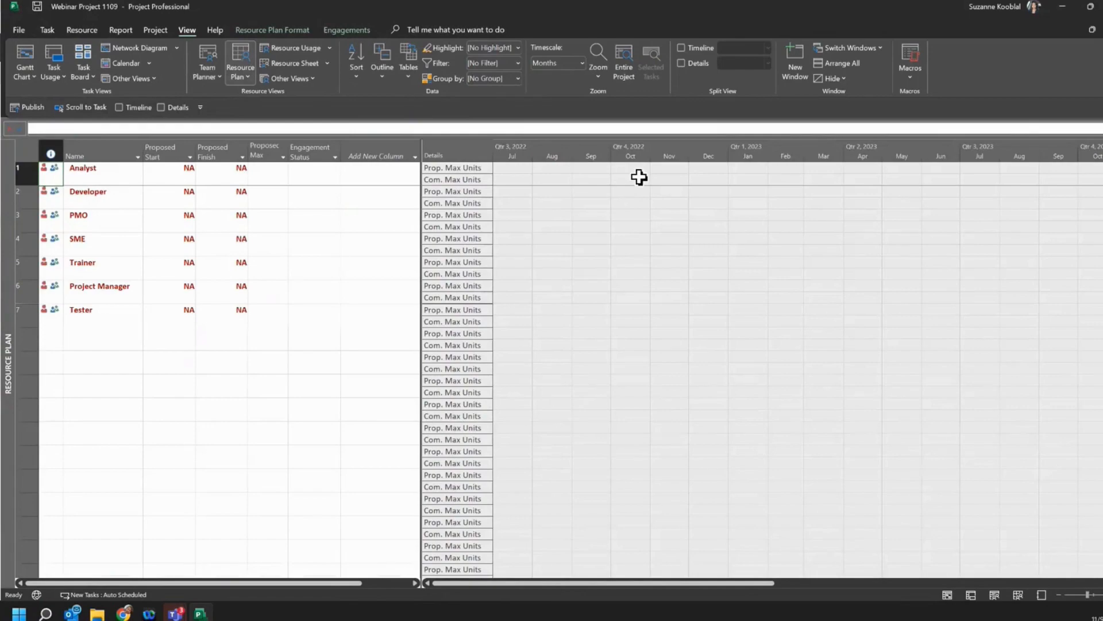
right_click(516, 196)
click(552, 222)
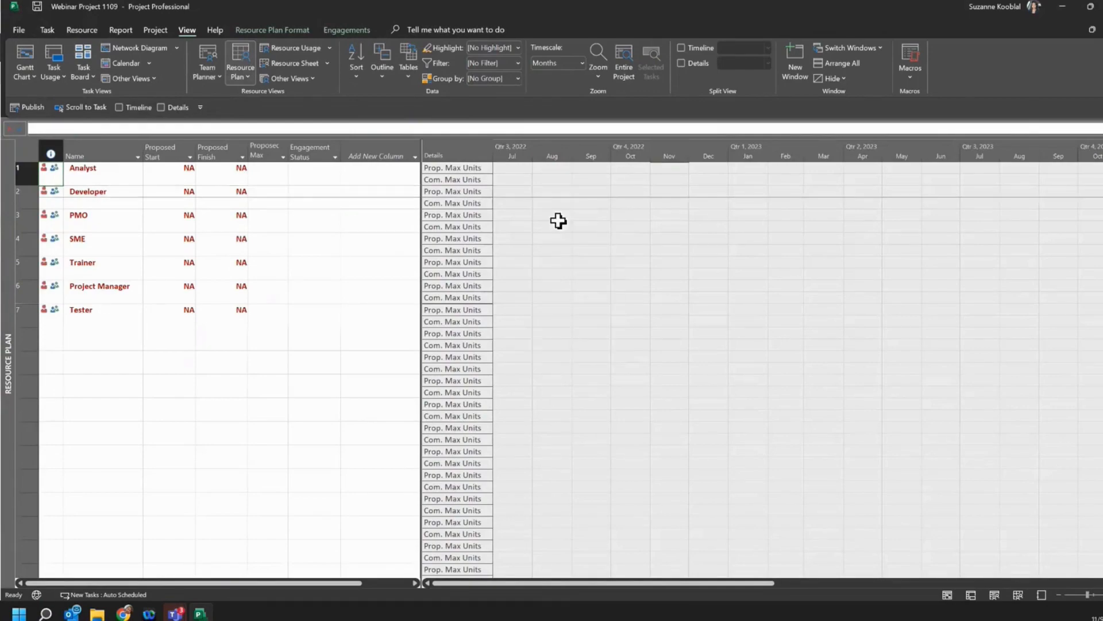
right_click(525, 219)
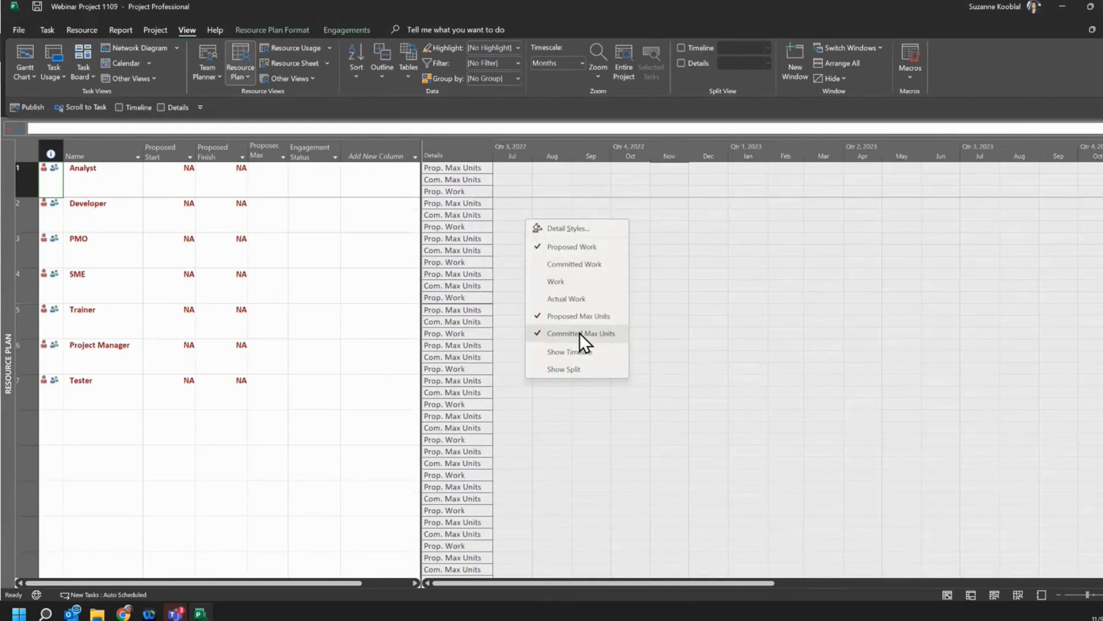
click(565, 280)
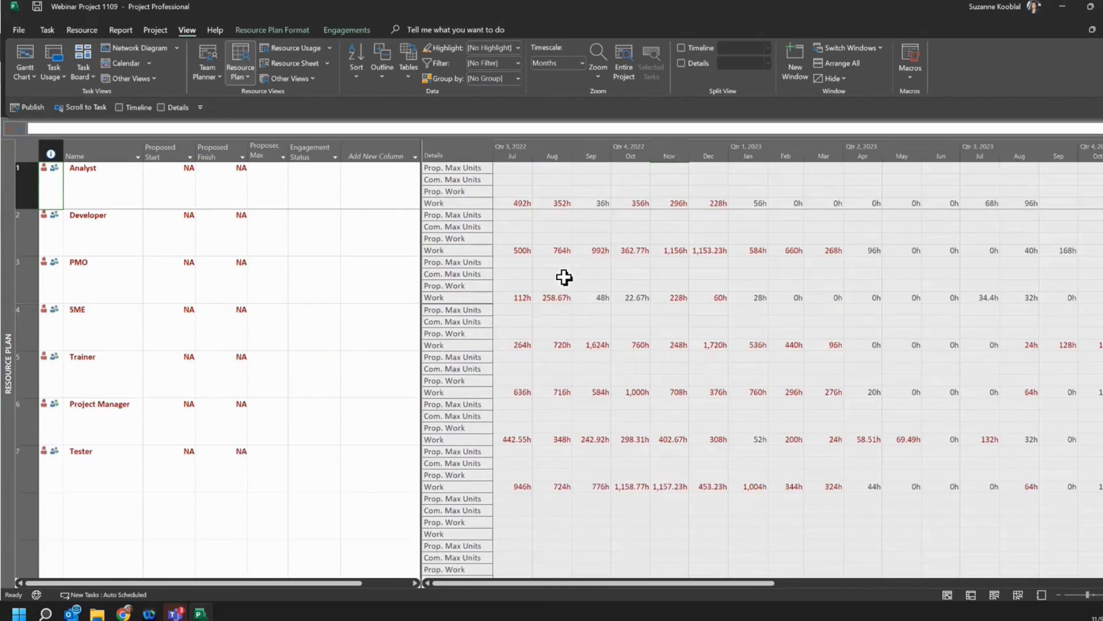
View Resource Usage, switch to the Resource Sheet, and add a resource named Painter below Tester.
click(314, 51)
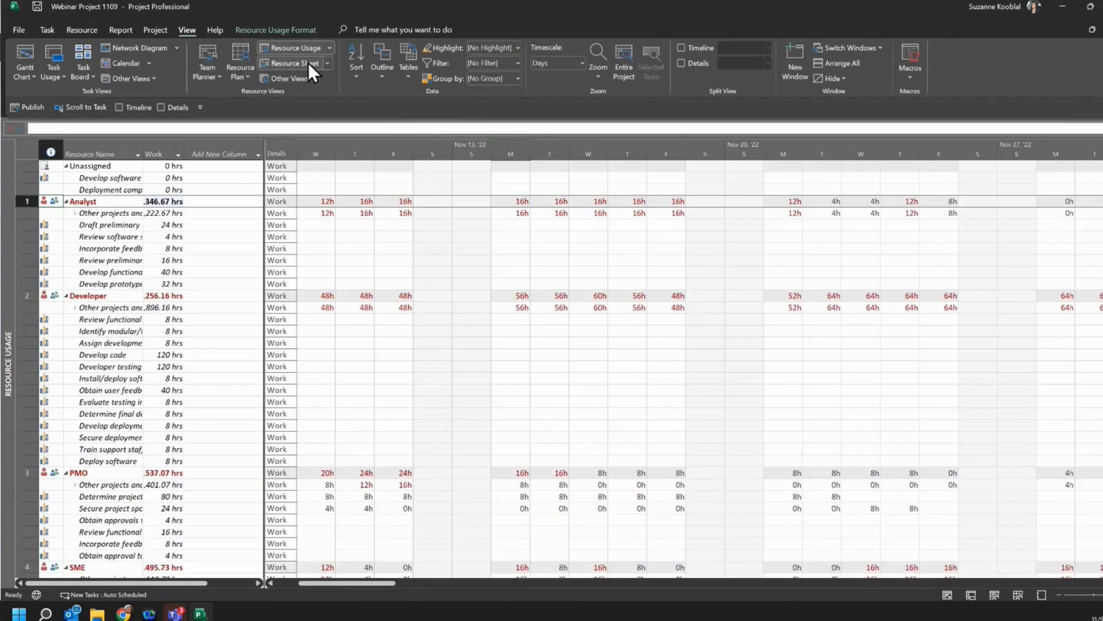
click(308, 63)
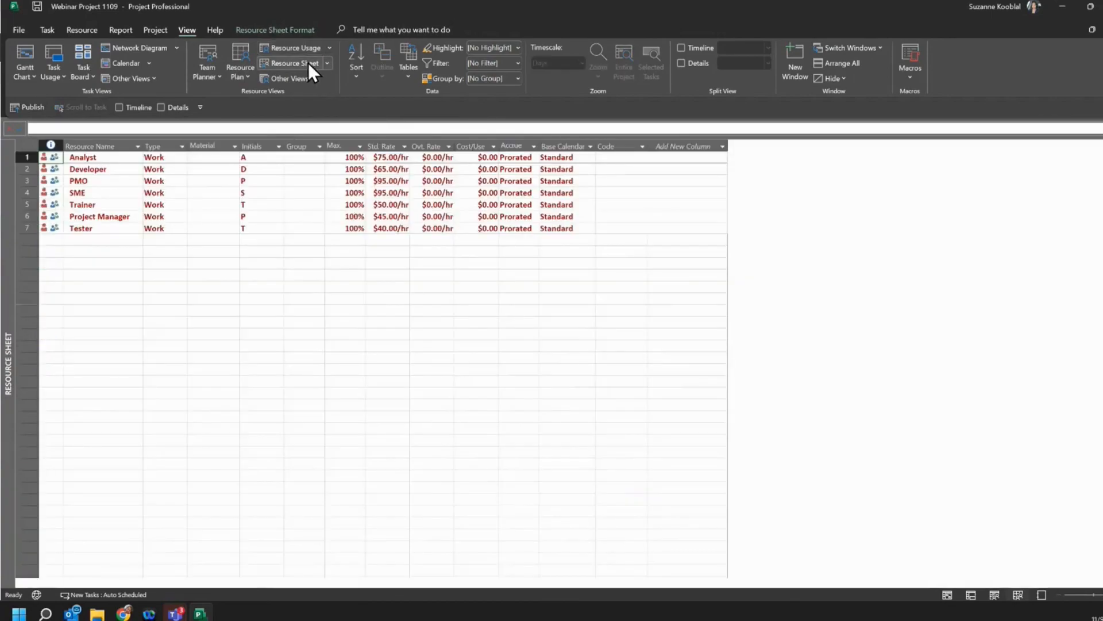
click(93, 240)
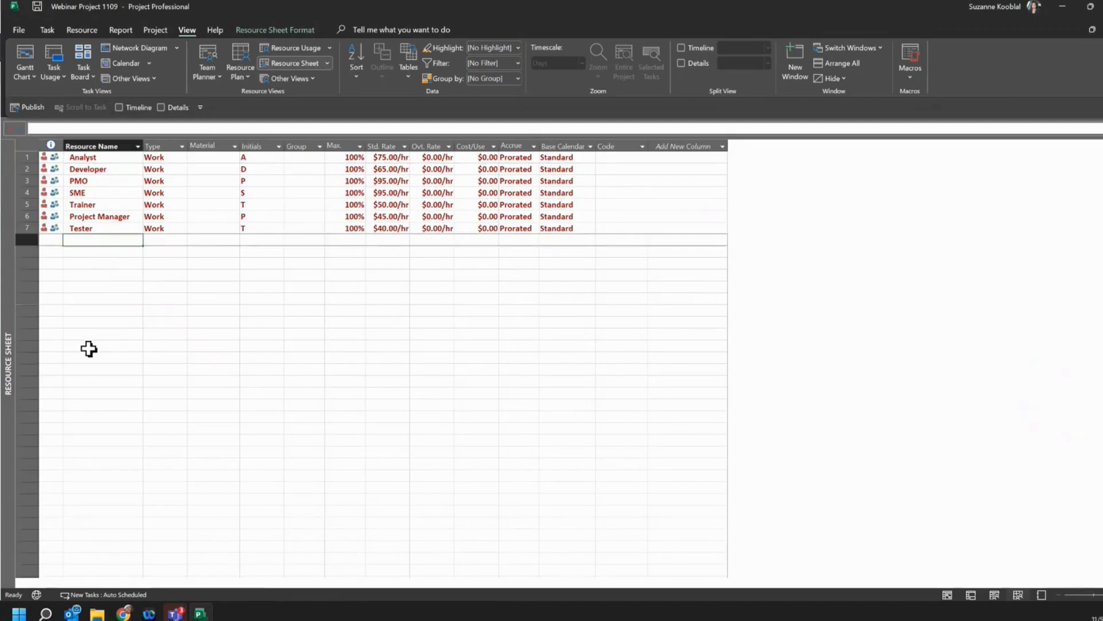
text(Painter)
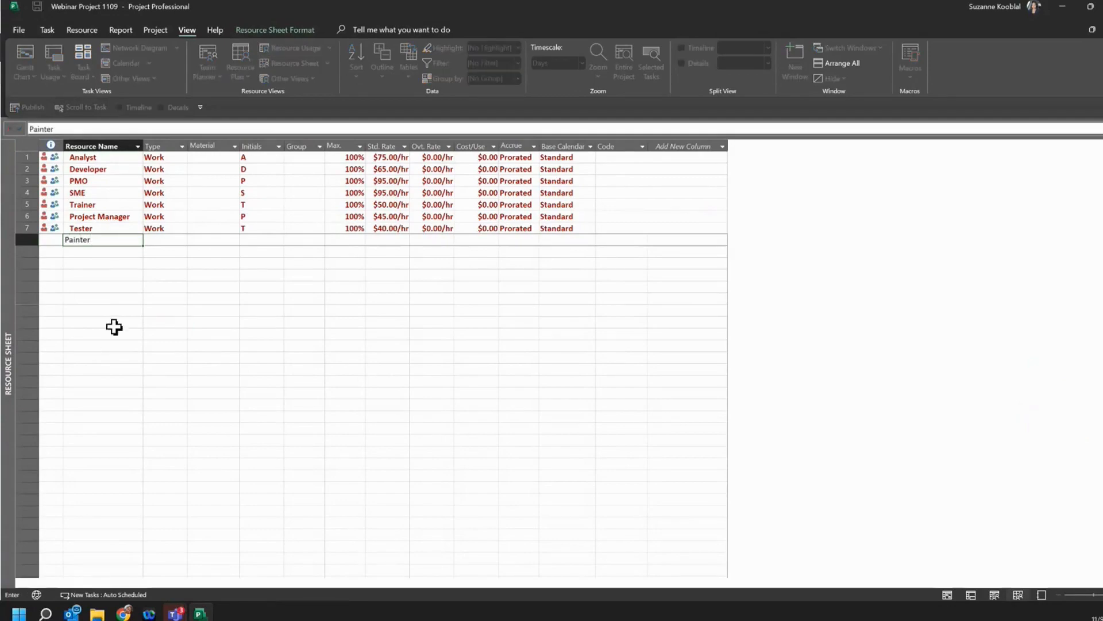
click(106, 301)
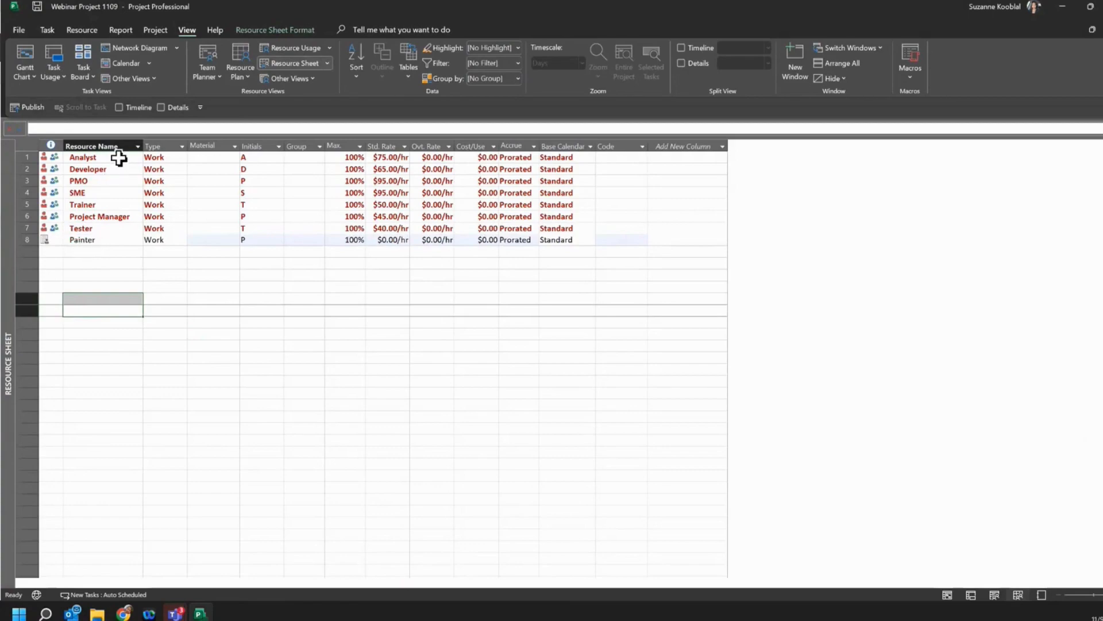
Select the resource names from Analyst to Tester, and set the Painter's cost per use to 200.
drag(115, 157, 122, 224)
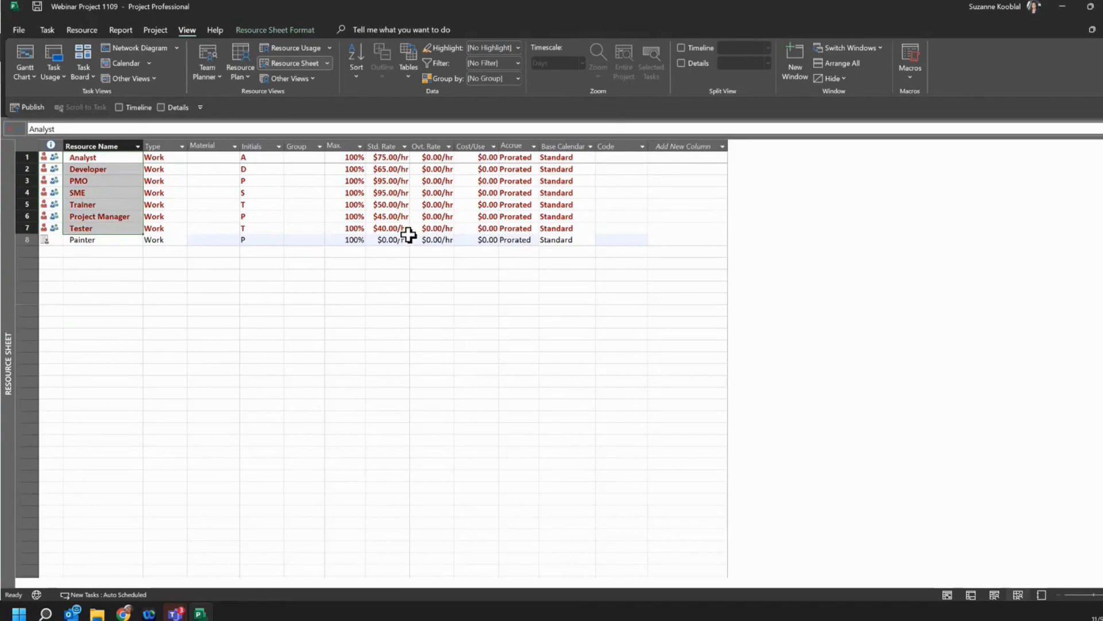
click(476, 240)
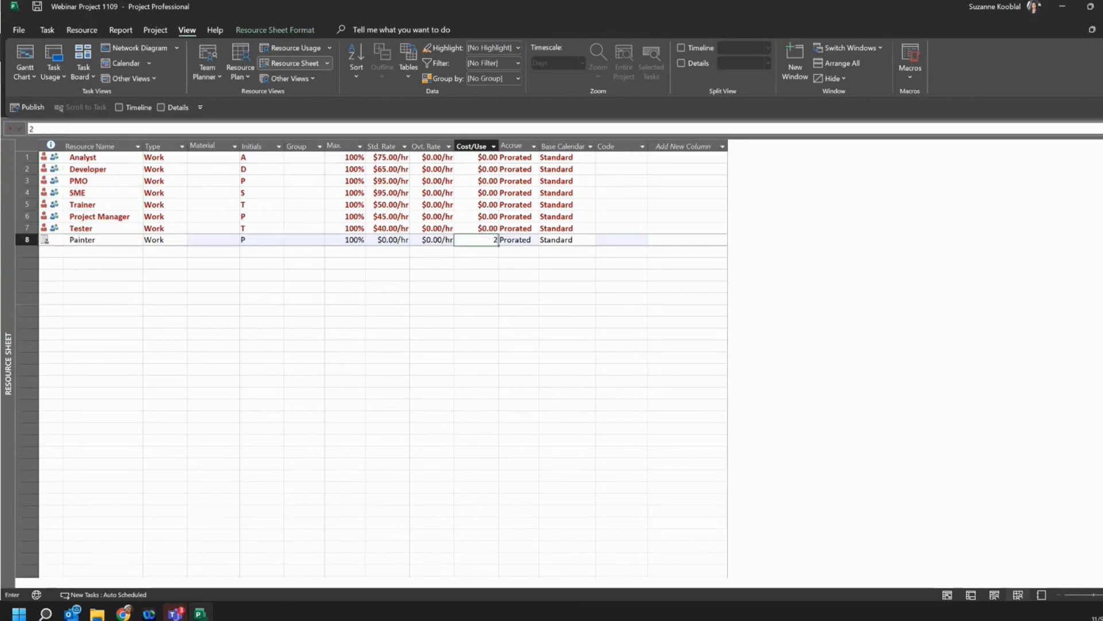
text(200)
click(419, 367)
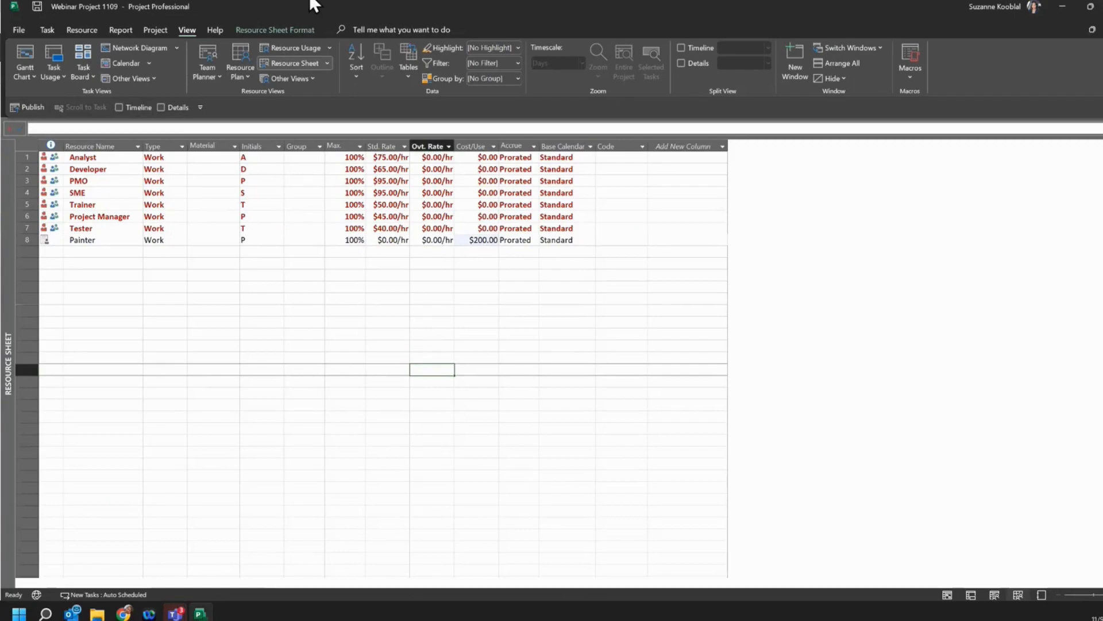
View the other available resource views, switch to the Network Diagram, and select the Secure project sponsorship box.
click(313, 79)
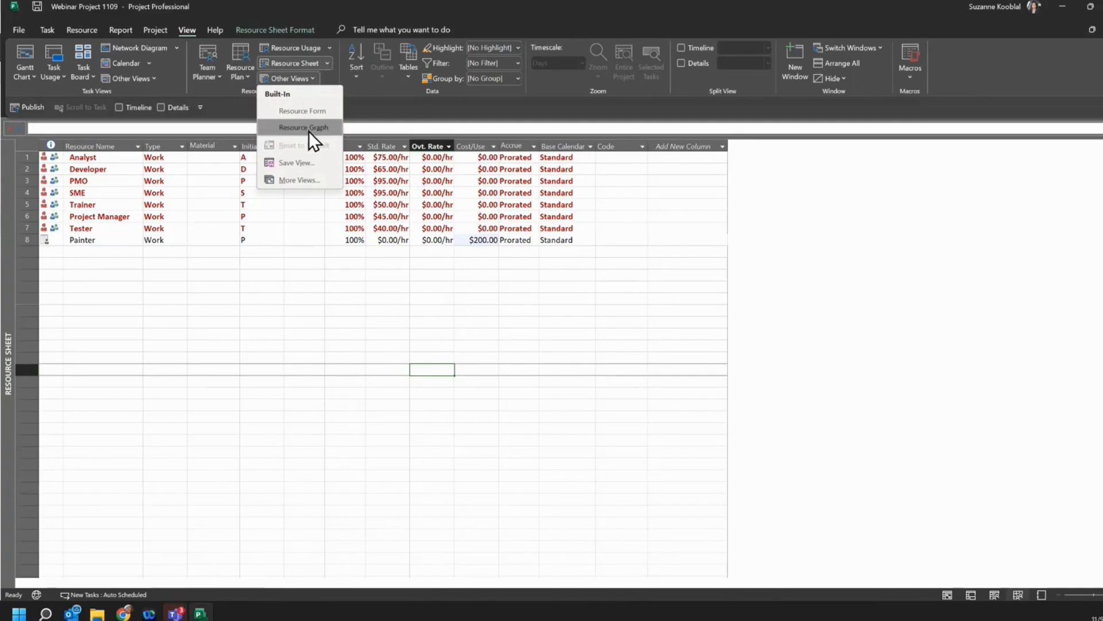
click(122, 48)
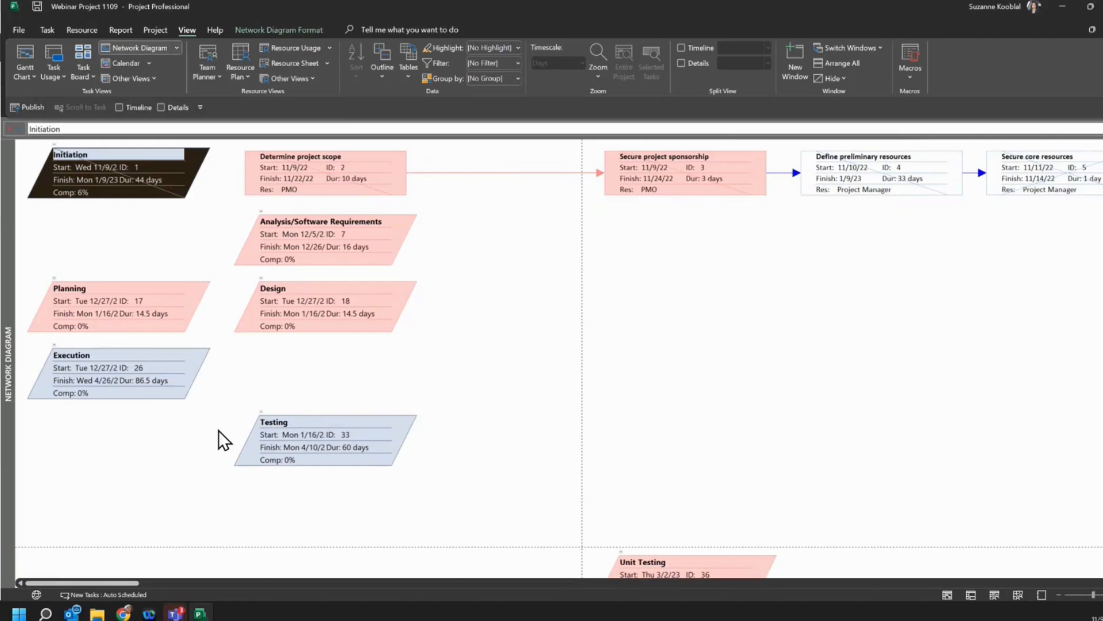
drag(112, 374, 626, 175)
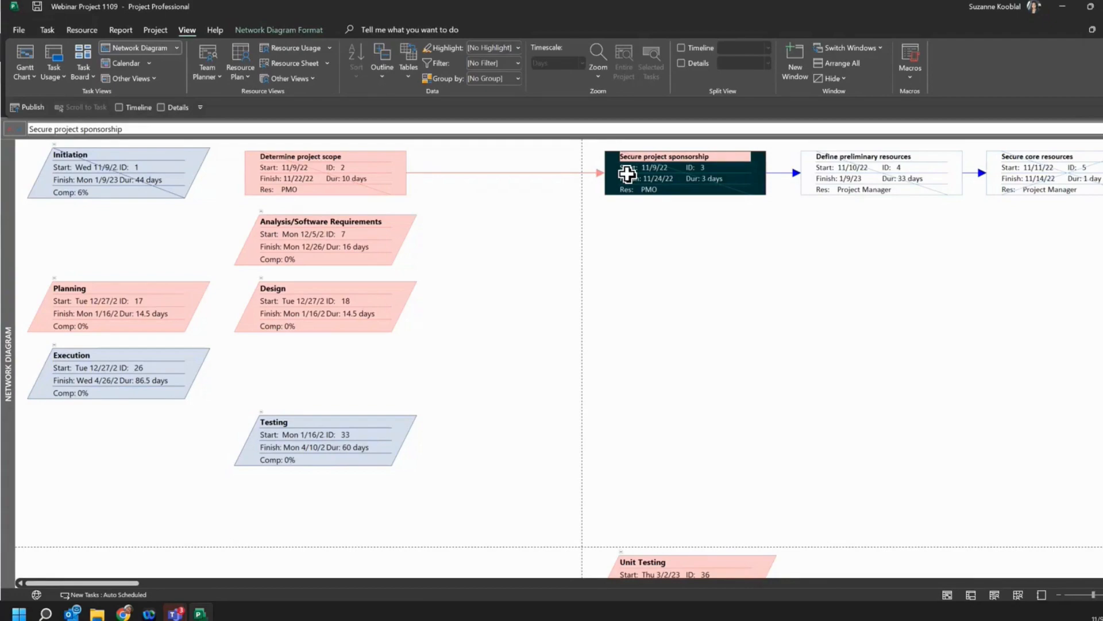
click(442, 29)
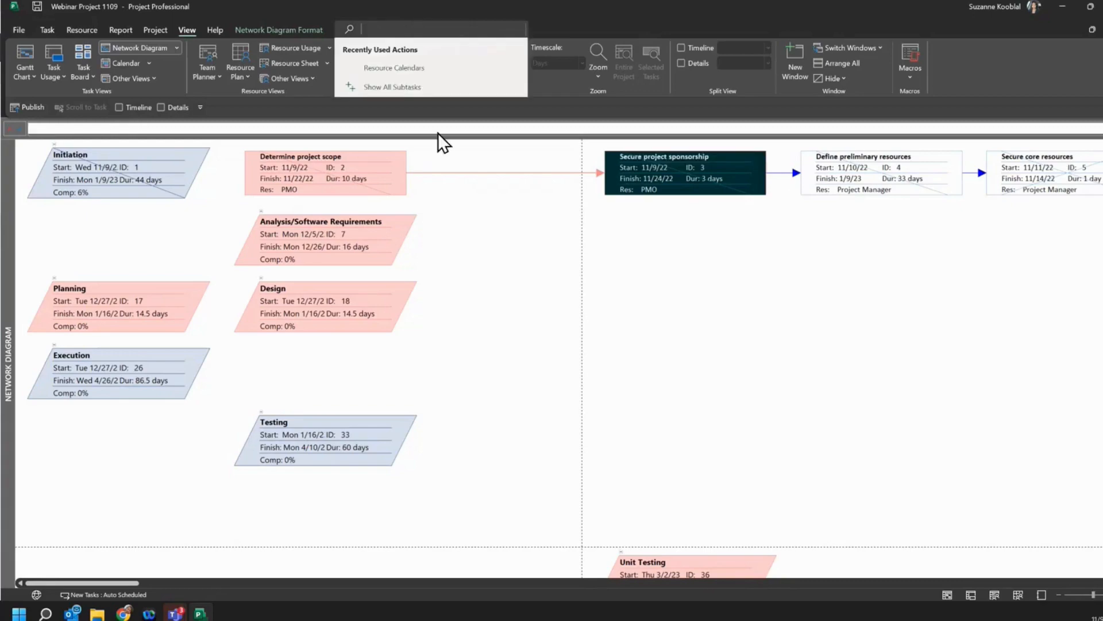
click(503, 260)
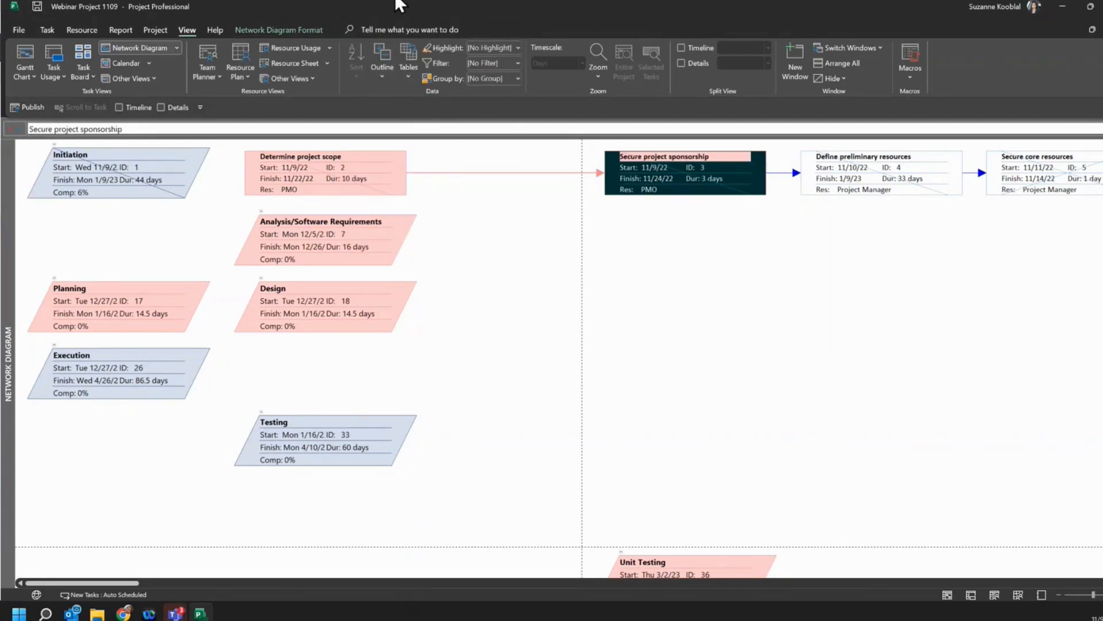
click(416, 26)
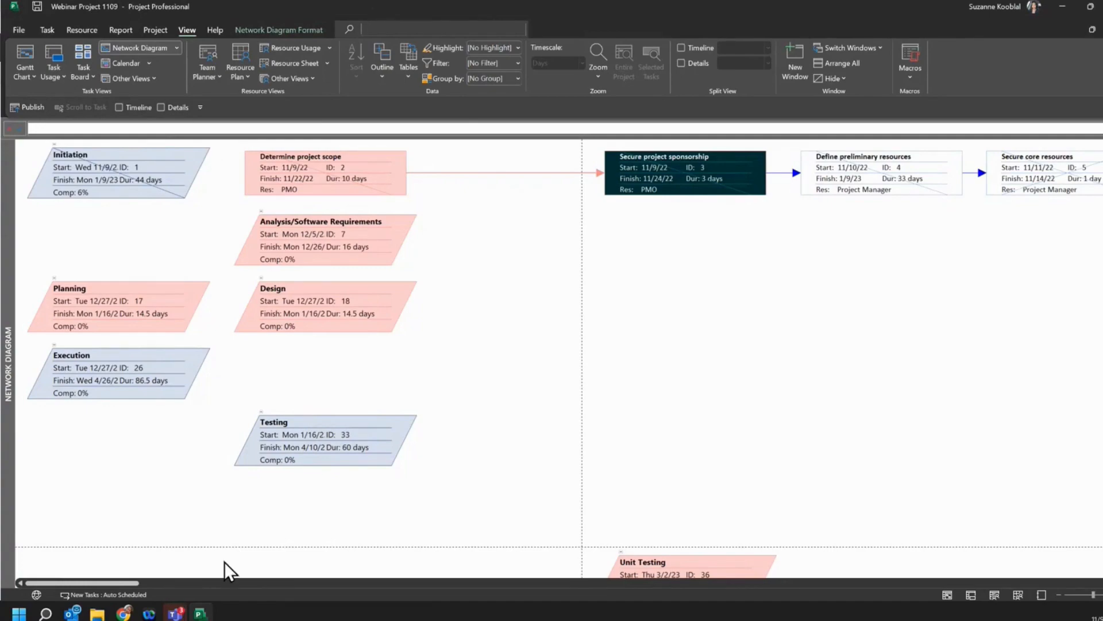
Switch to Project Center in Chrome, open Webinar Project 1109, and examine the check-out status on its schedule page.
click(125, 614)
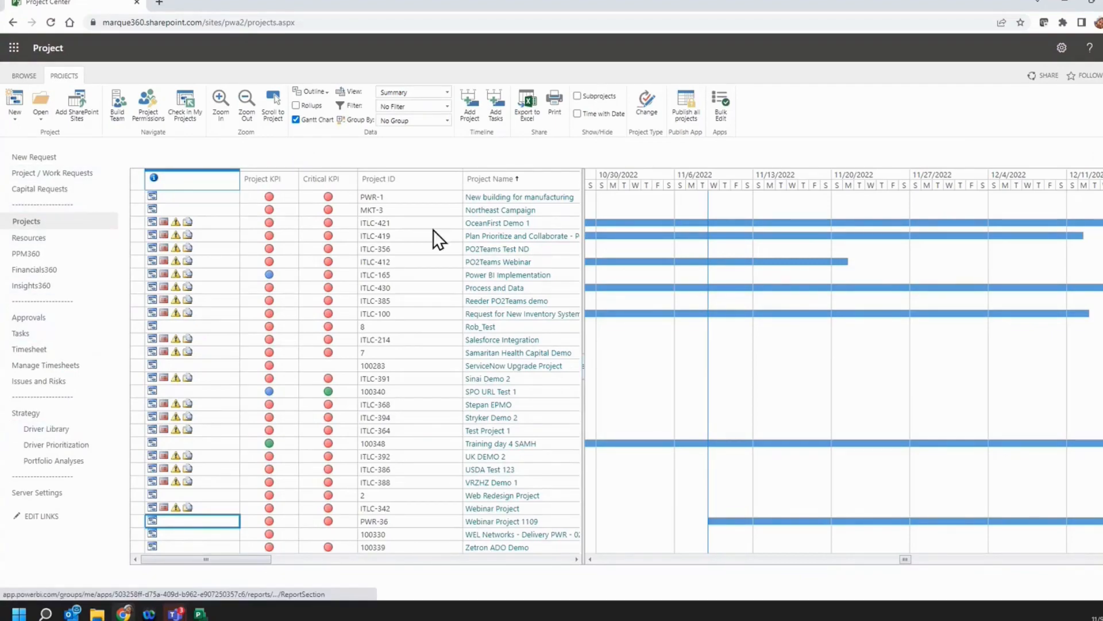
click(501, 524)
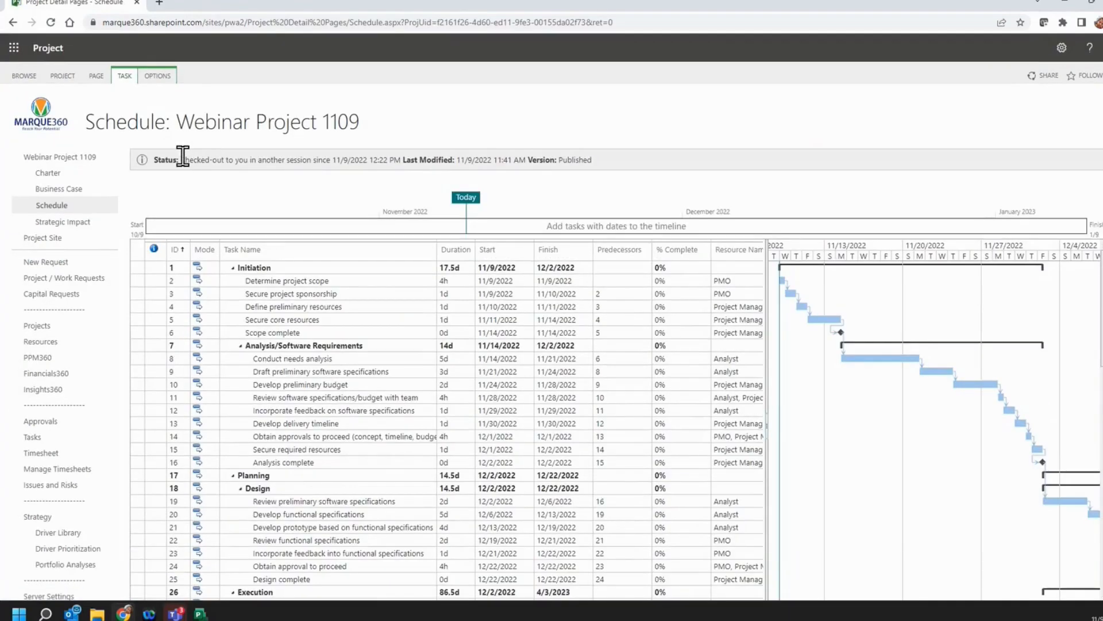
drag(182, 160, 332, 161)
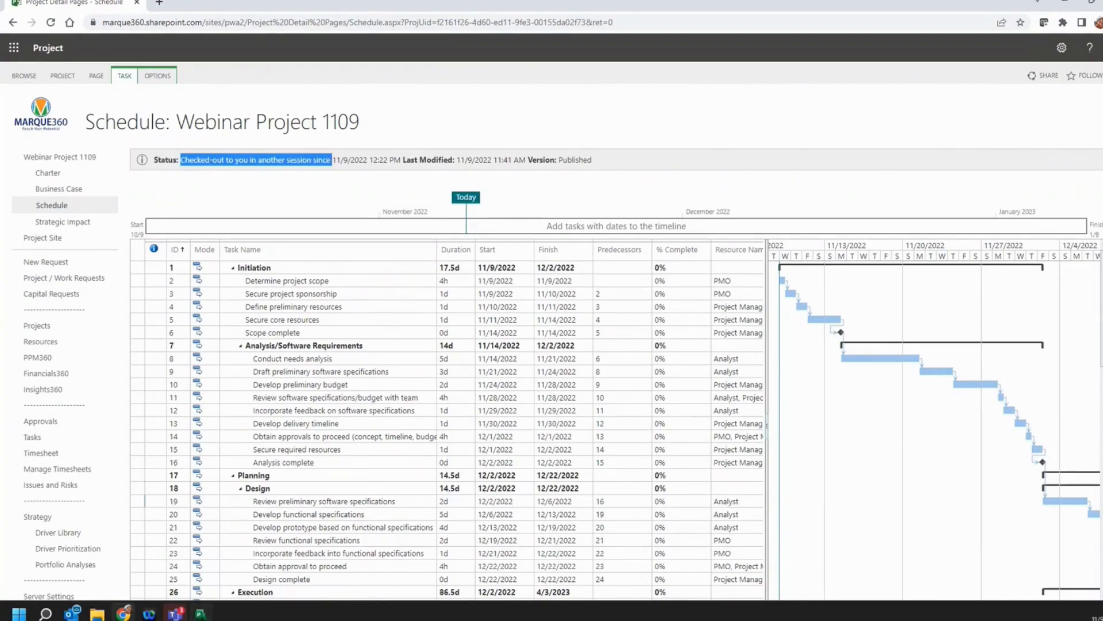
Return to Project Professional and close Webinar Project 1109, saving the changes and checking it in.
click(200, 614)
click(16, 30)
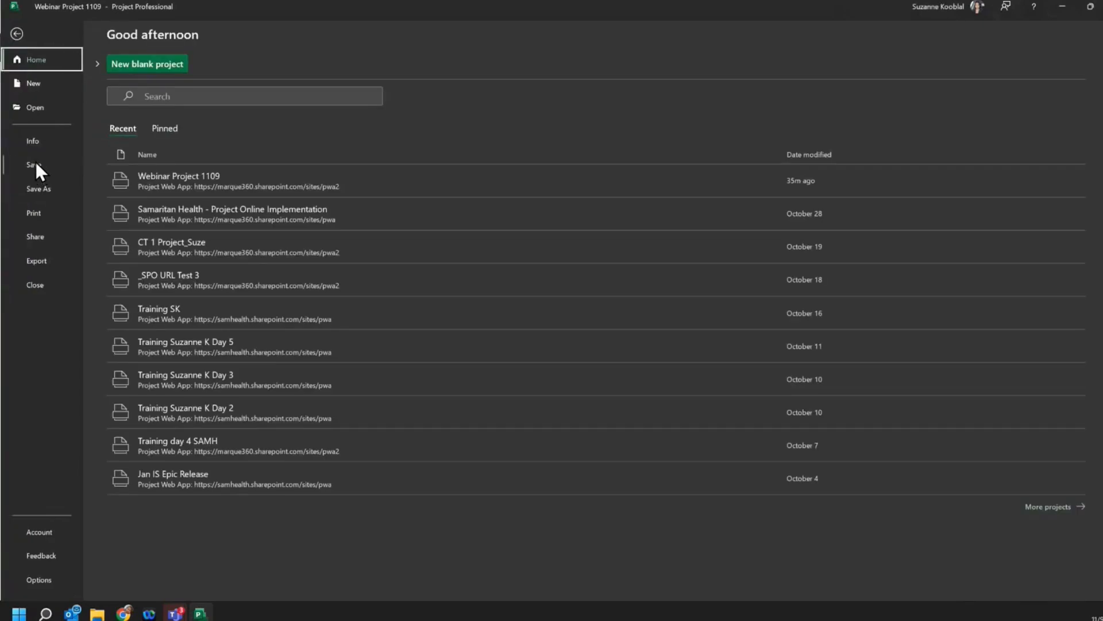
click(35, 285)
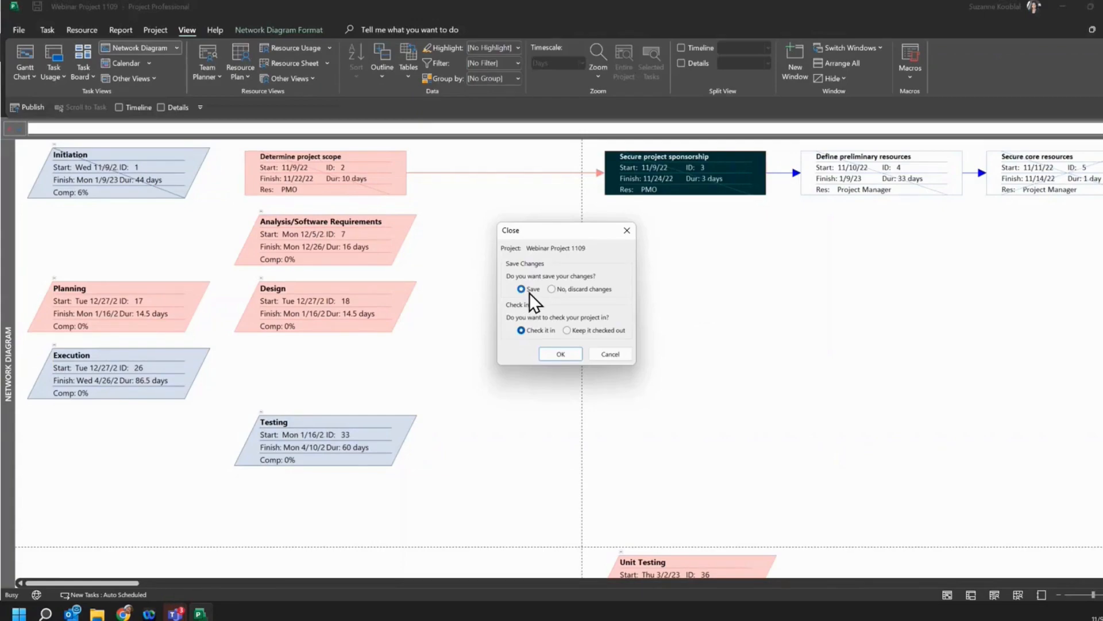
click(557, 355)
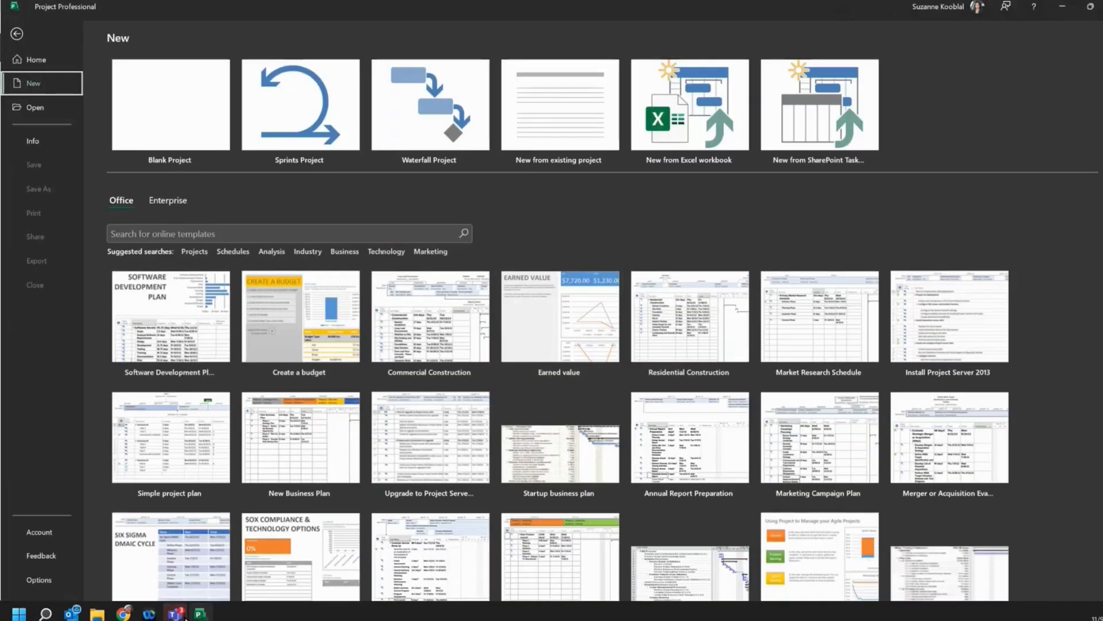
Switch back to Chrome and reload the Webinar Project 1109 schedule page to check its status.
click(124, 613)
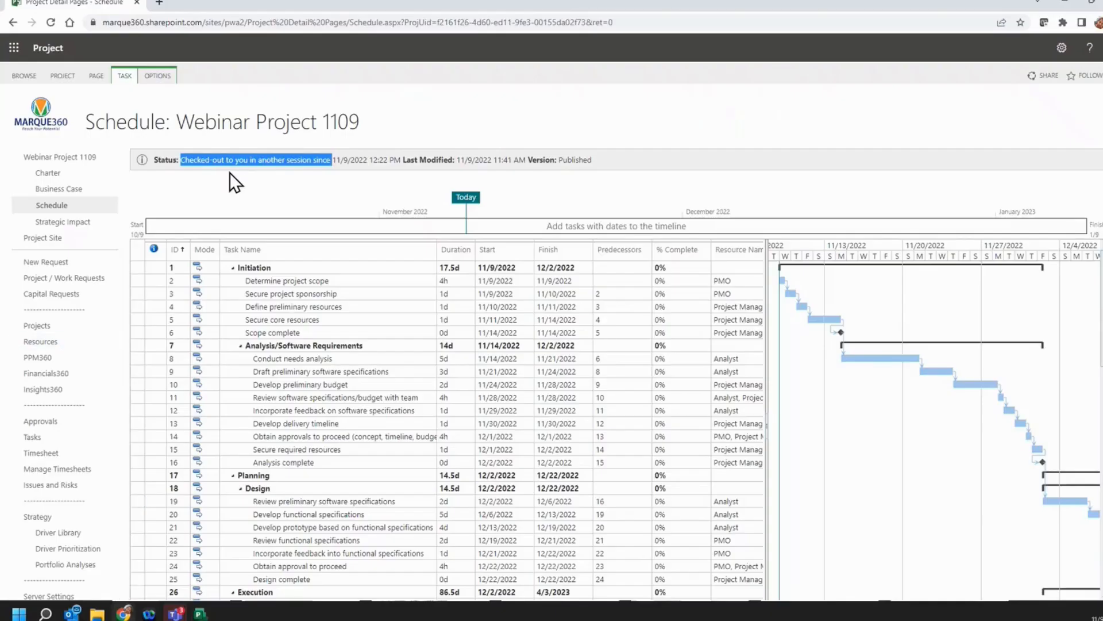
click(50, 24)
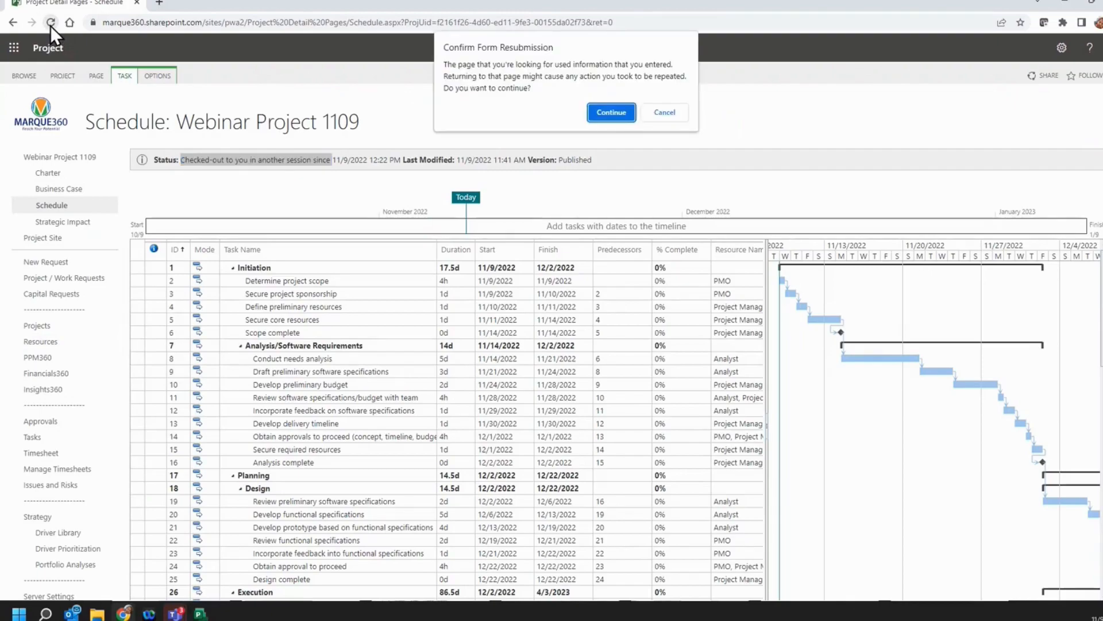
click(601, 117)
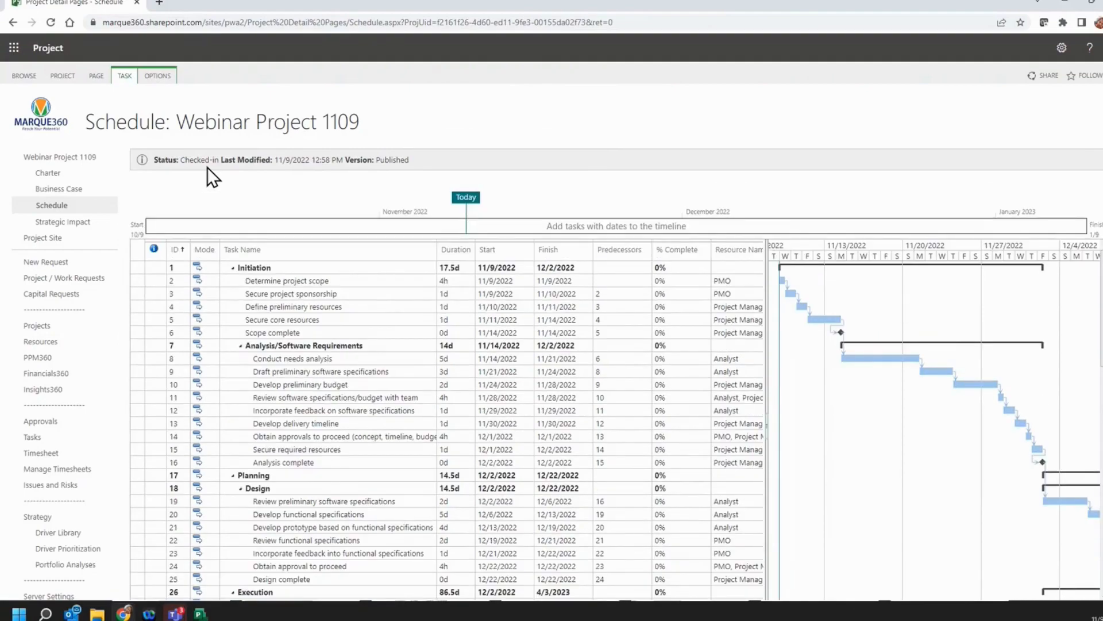
Close the project's schedule page and reopen Webinar Project 1109 from the Project Center list.
click(66, 78)
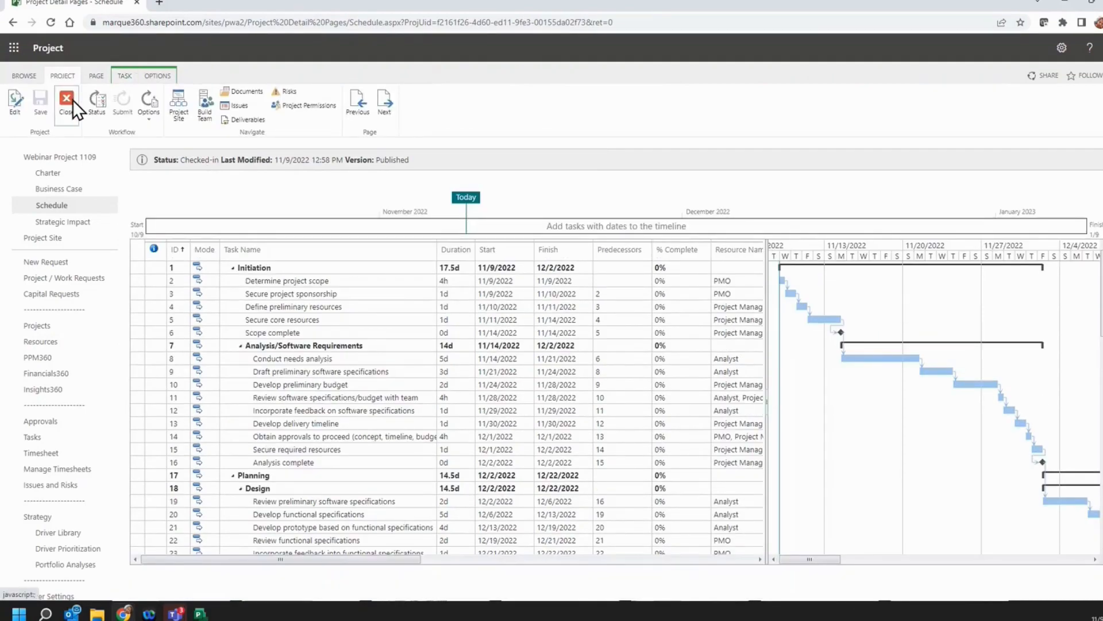
click(67, 99)
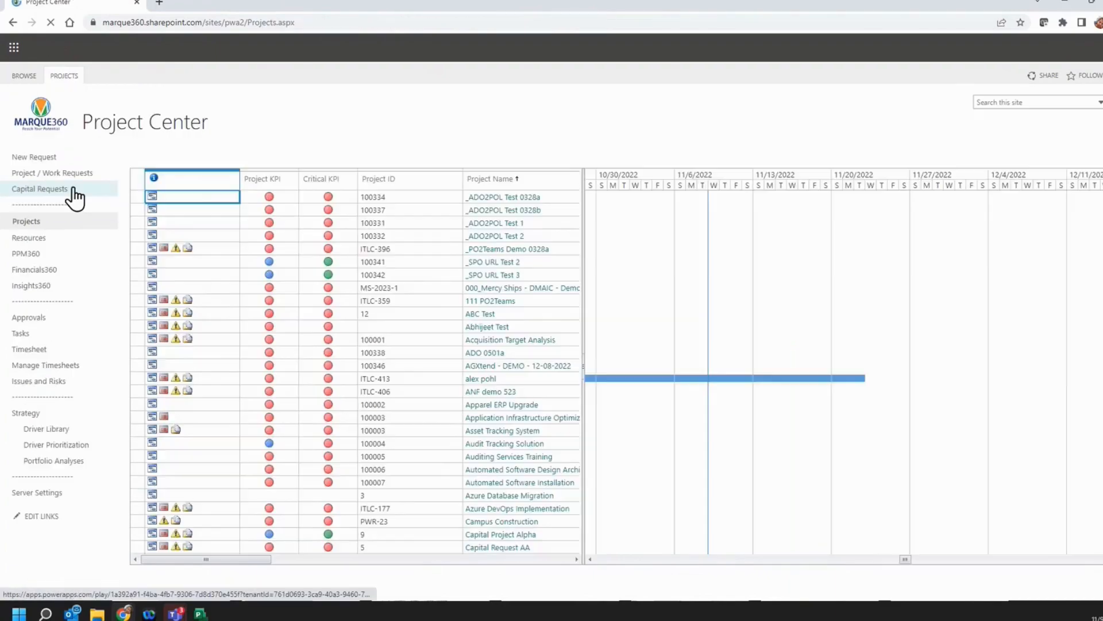
scroll(495, 431, down, 9)
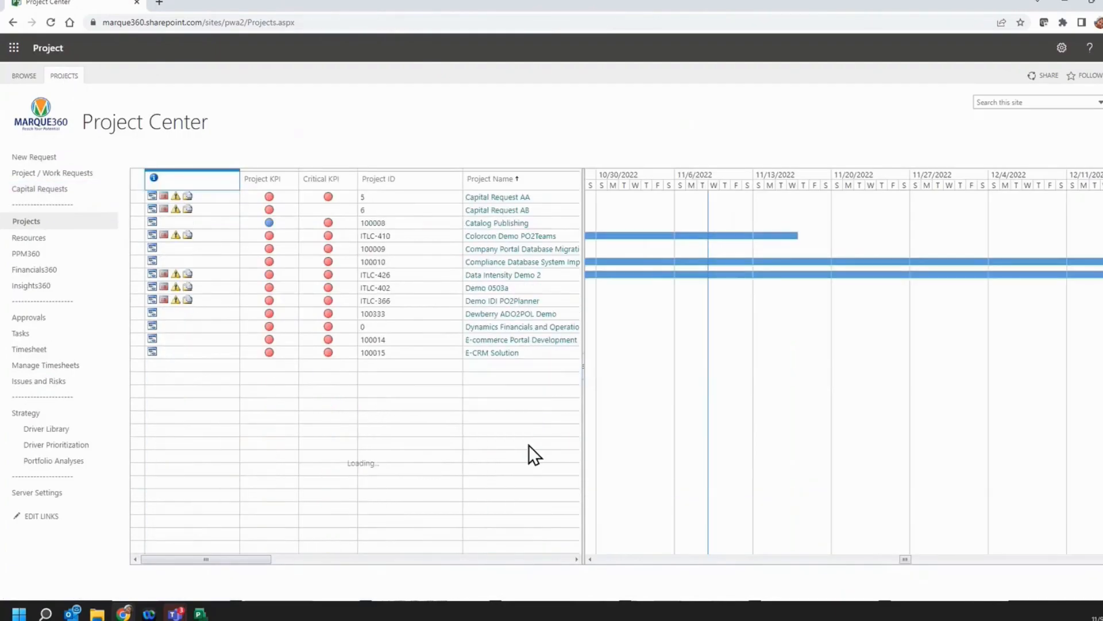
scroll(528, 445, down, 5)
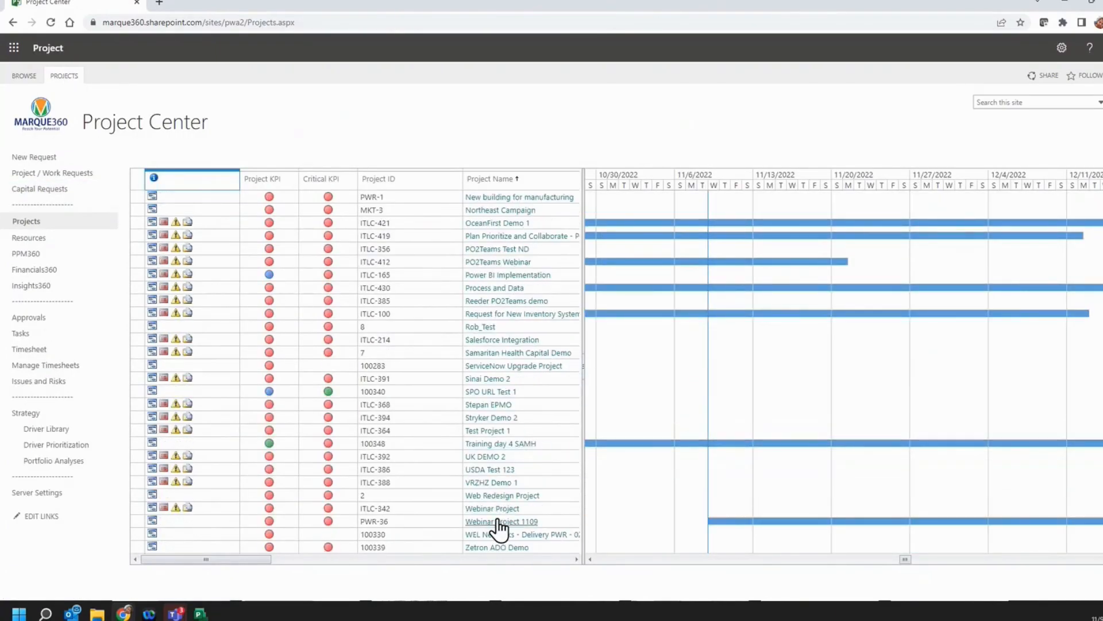
click(497, 521)
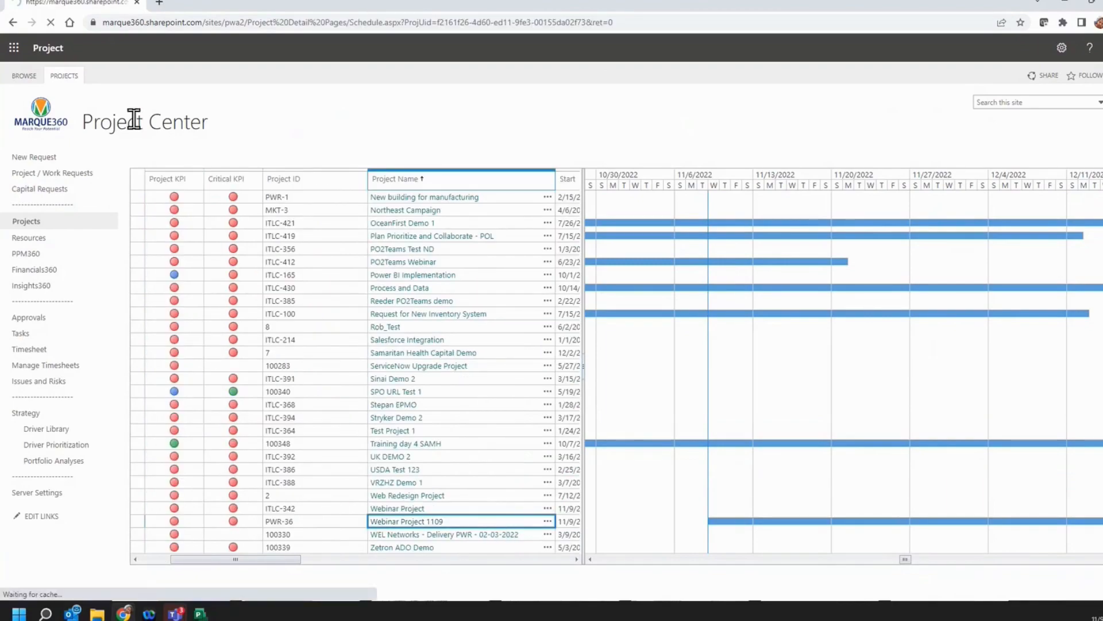
Put the schedule into edit mode and add Draft preliminary software specifications to the timeline.
click(60, 76)
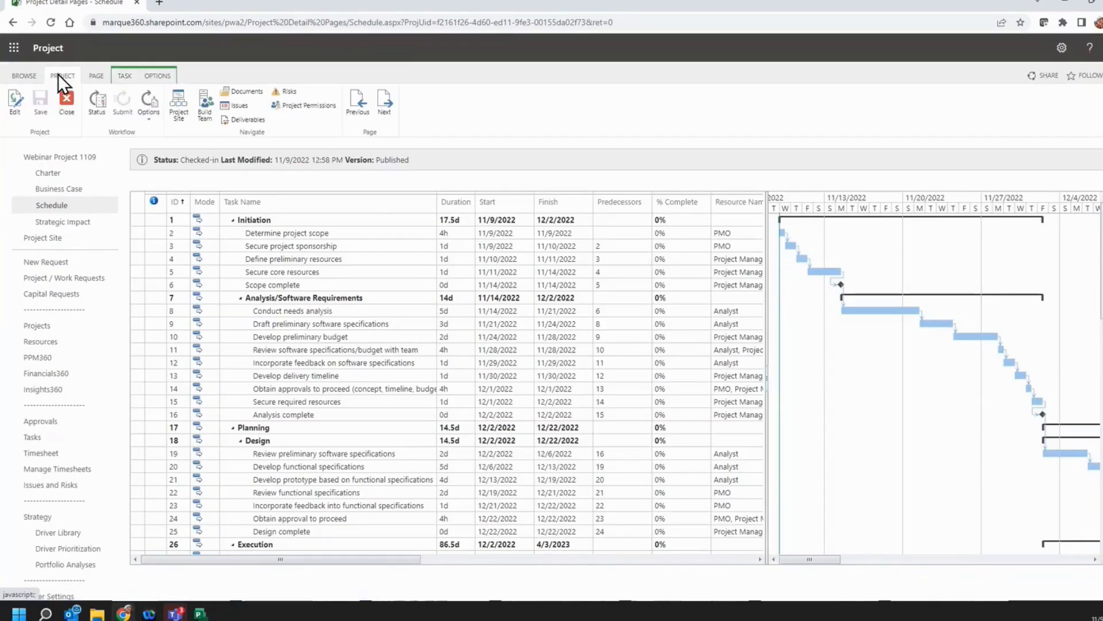
click(12, 98)
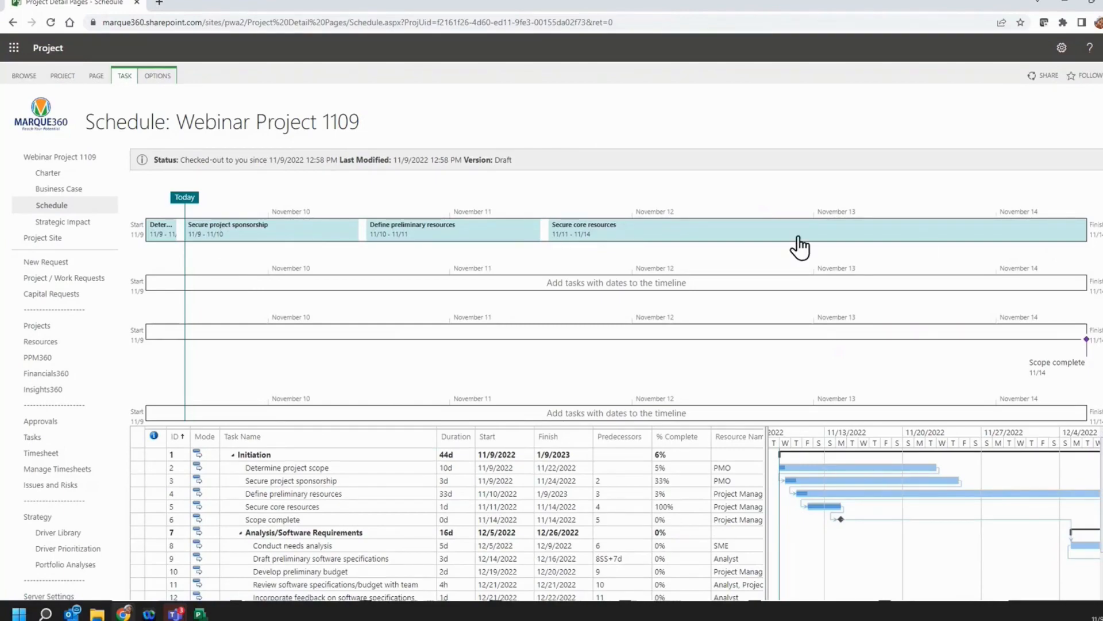
click(130, 77)
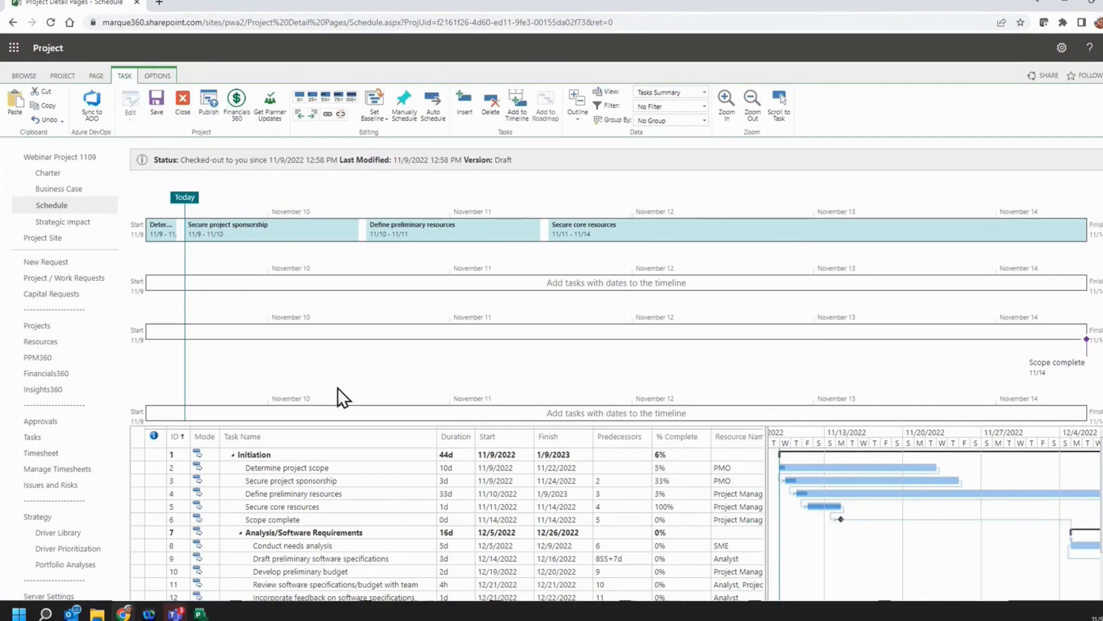
click(378, 558)
click(519, 112)
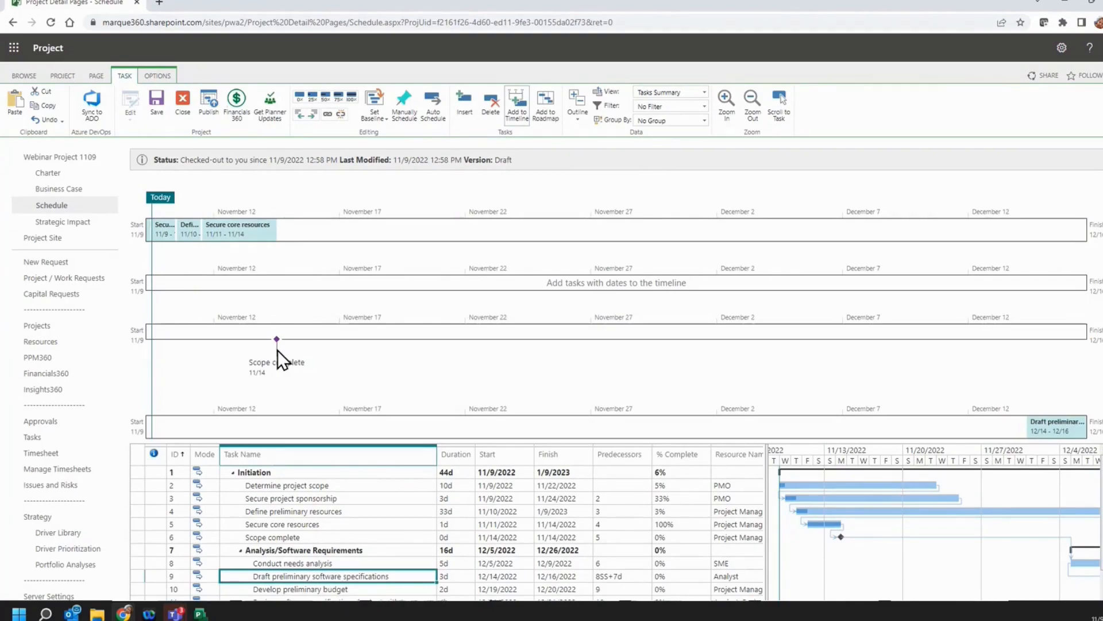
Leave the schedule without saving, go to the project site, and view the upload options in its Documents library.
click(55, 238)
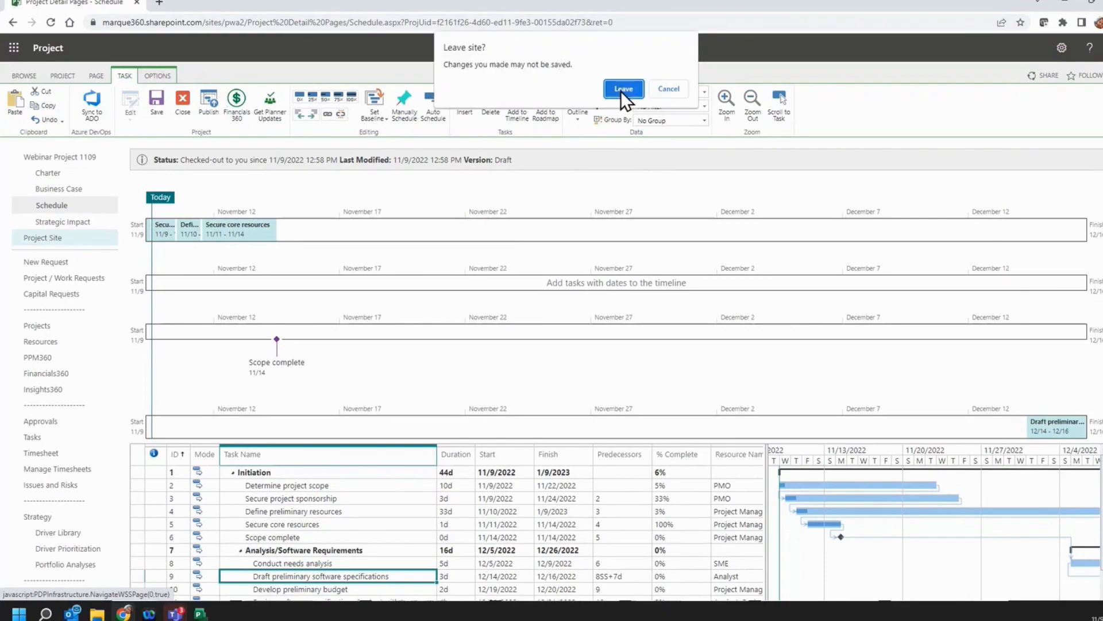
click(624, 89)
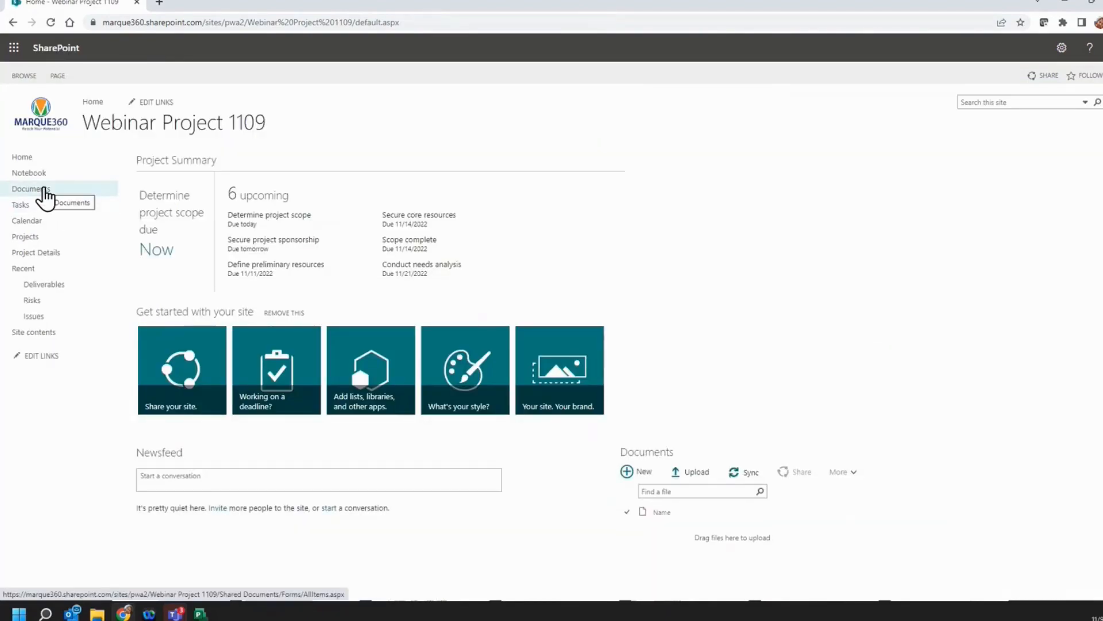
click(43, 190)
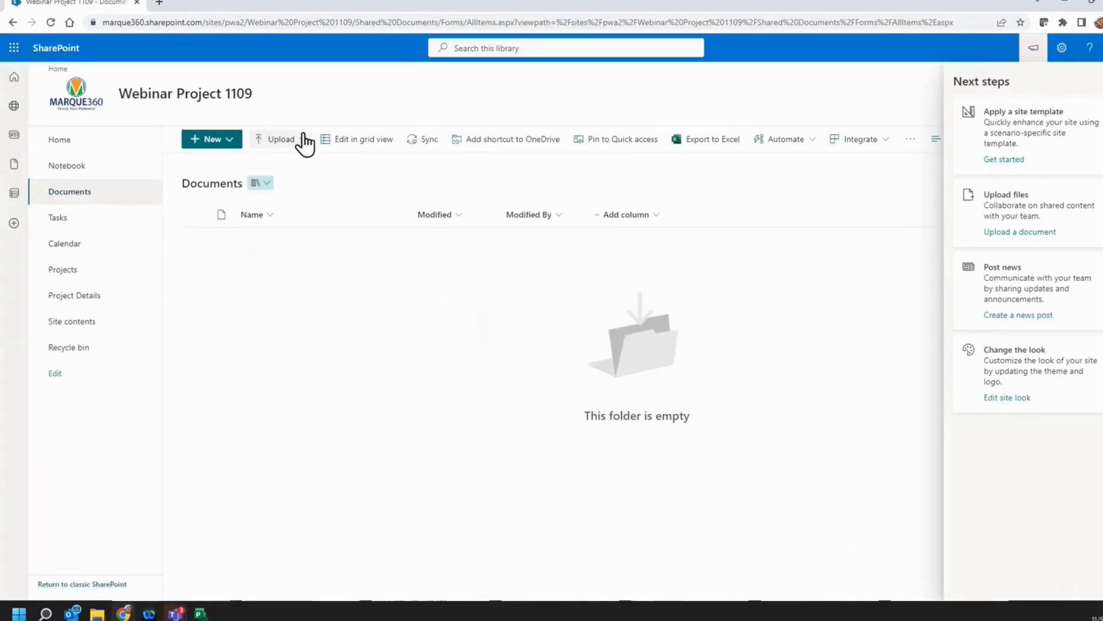
click(304, 140)
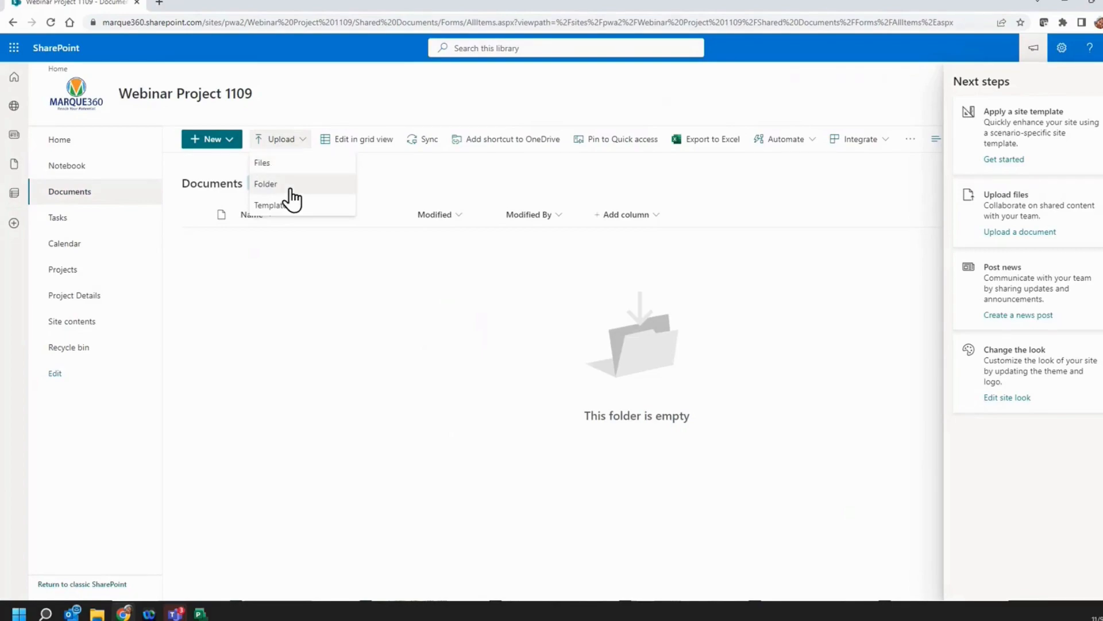